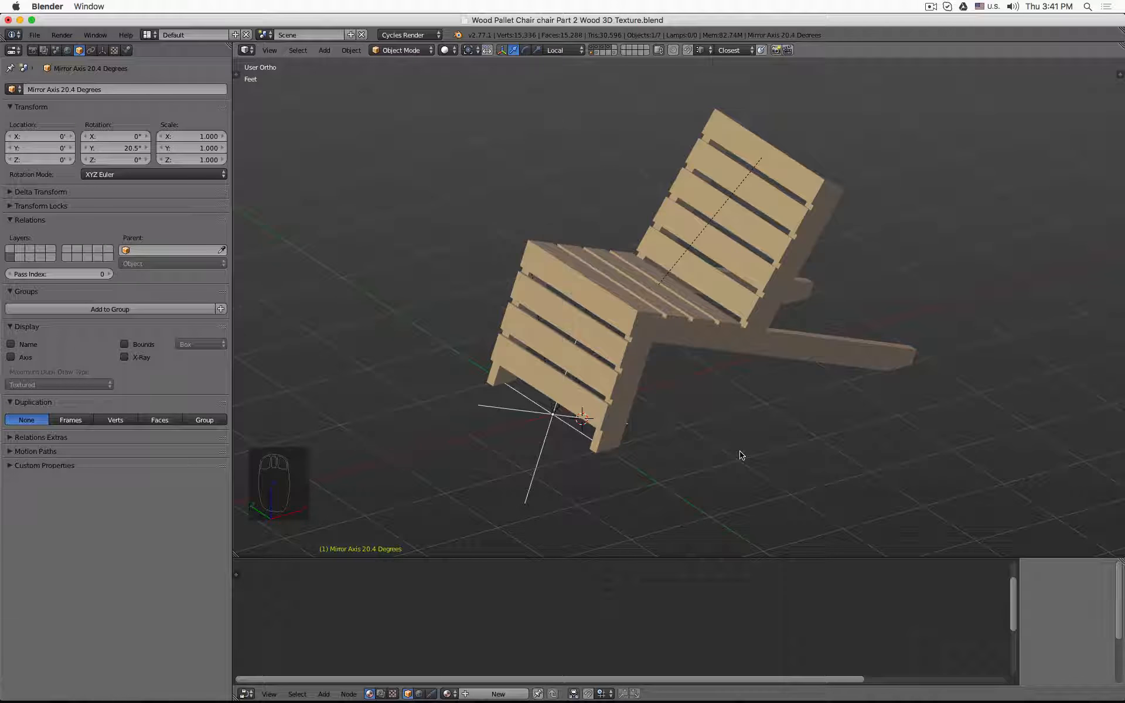
Set the mirror axis empty's Y rotation to 0° in the front wireframe view
key("KP_1")
key("z")
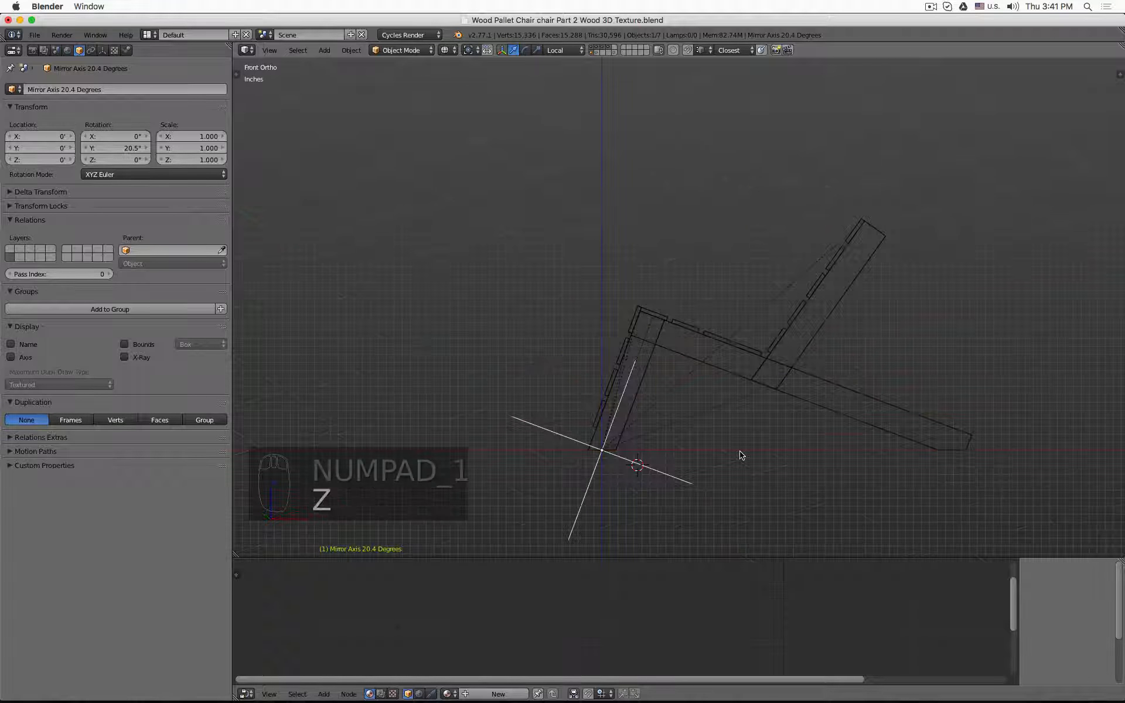
key("n")
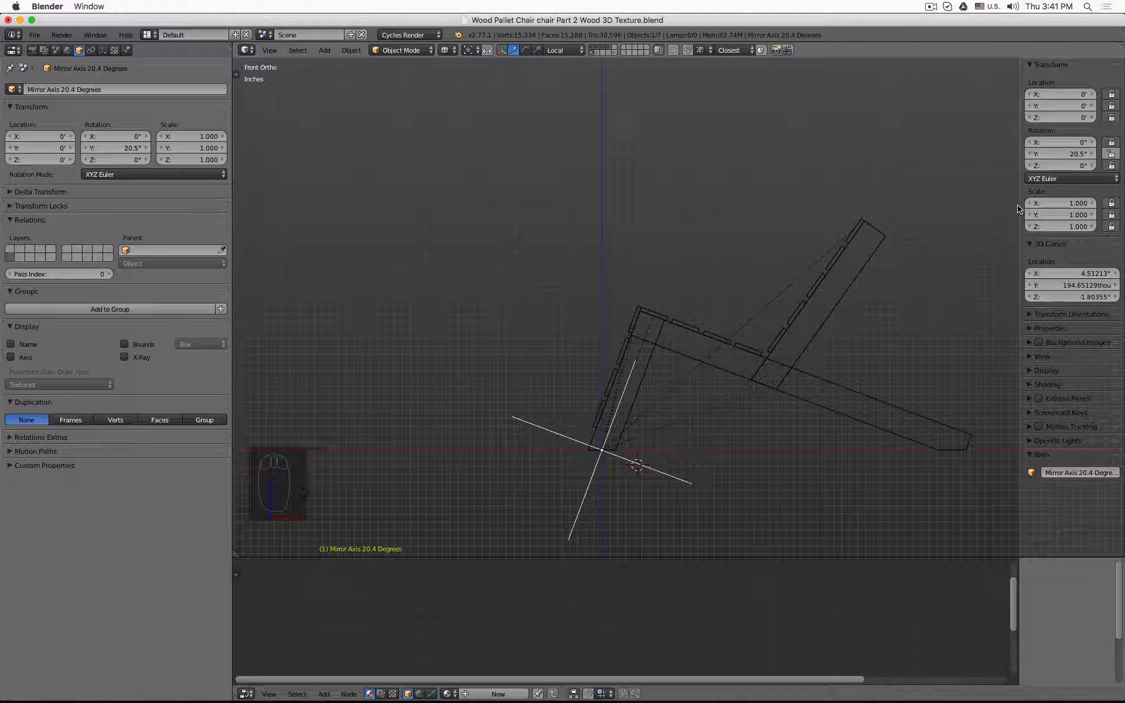
left_click(1065, 157)
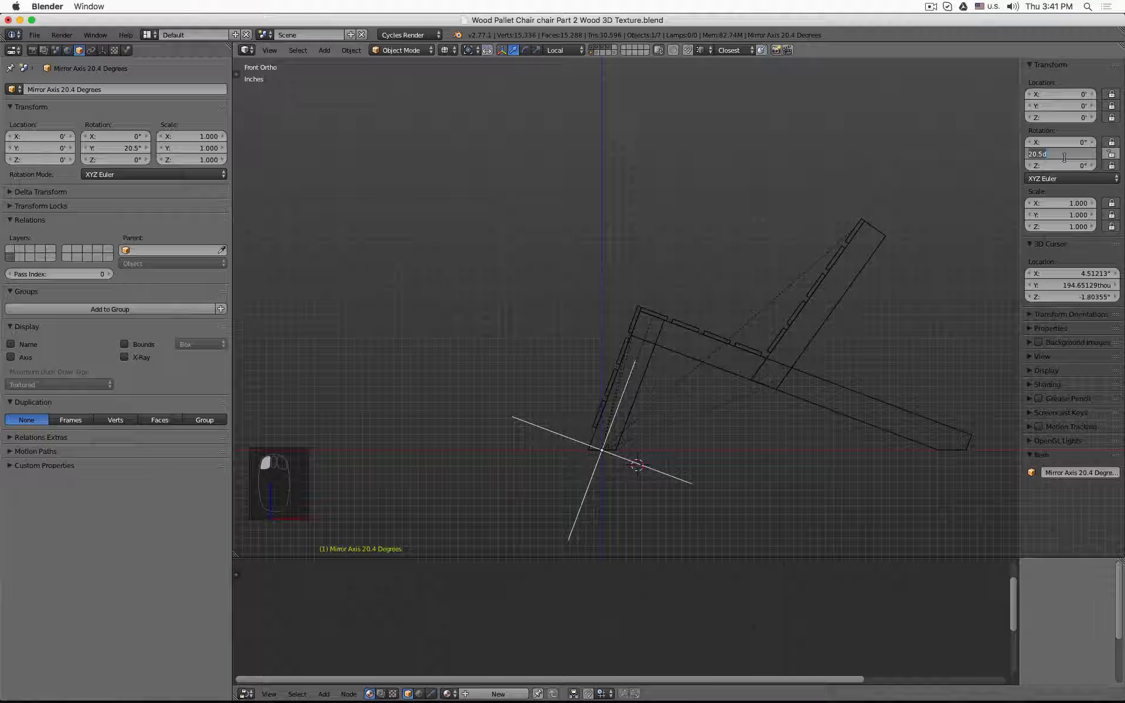
type("0")
key("Return")
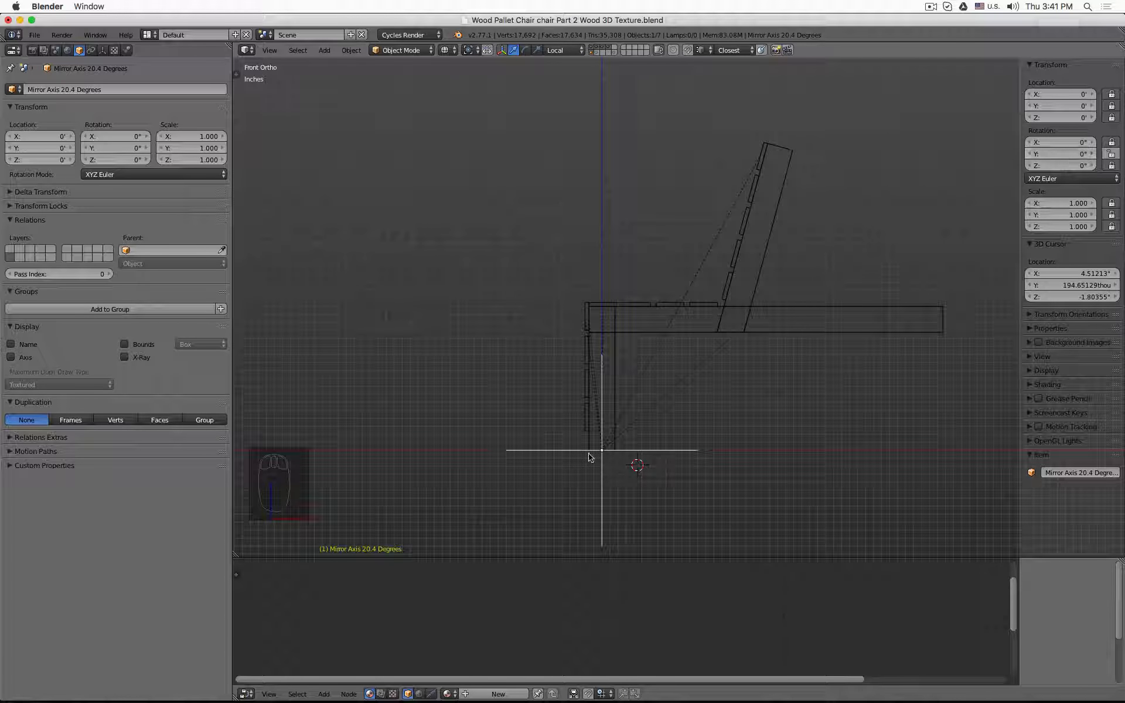
Select the chair's back leg and collapse the node editor to enlarge the 3D viewport
left_click(617, 351)
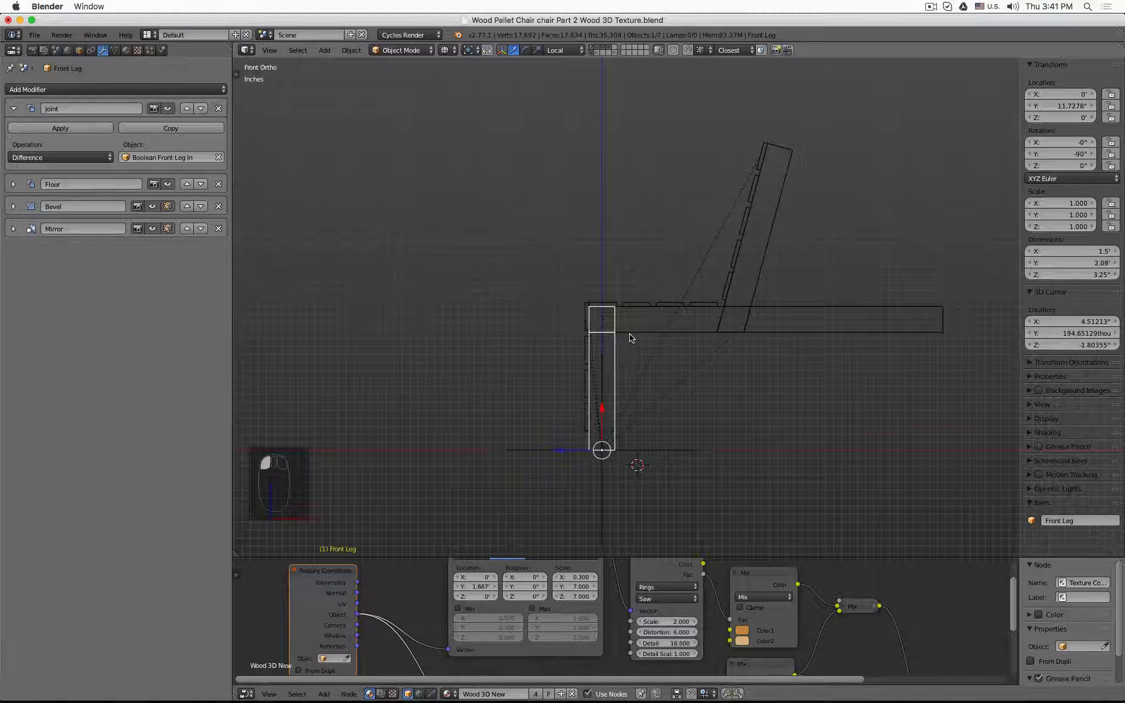
left_click(634, 333)
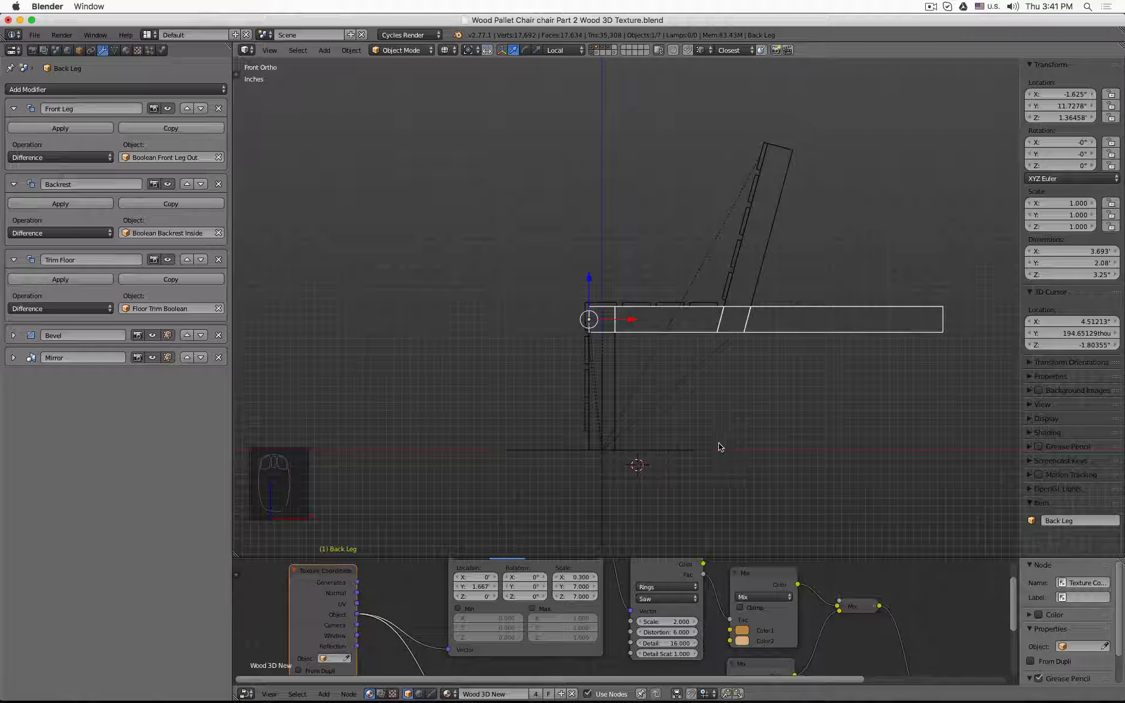
left_click(246, 590)
left_click_drag(246, 590, 578, 489)
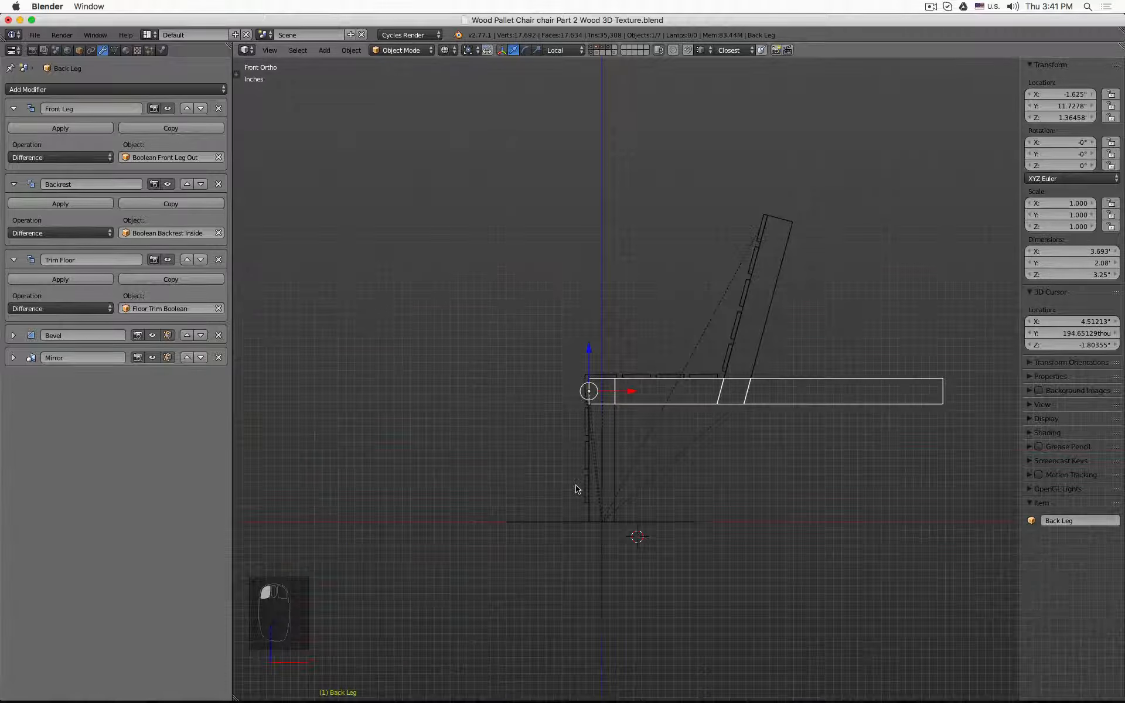
Reset the 3D cursor to the scene center and add a mesh plane there
mouse_move(578, 490)
middle_mouse_down()
mouse_move(547, 499)
mouse_move(601, 527)
middle_mouse_up()
key("z")
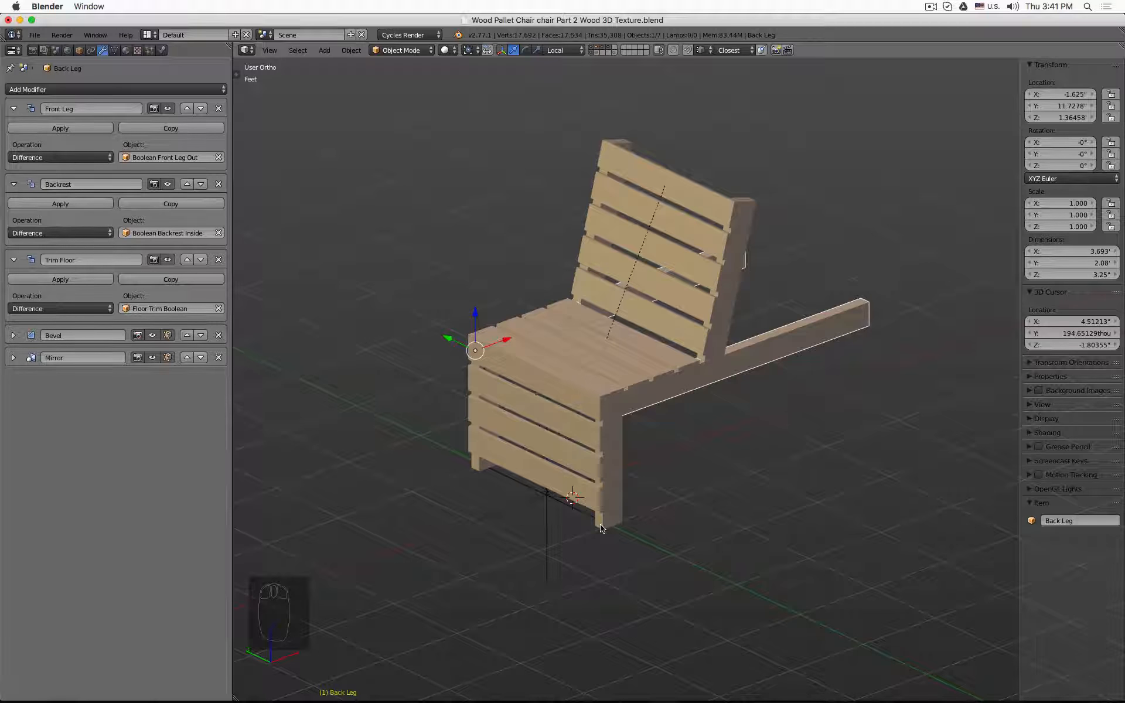
key("z")
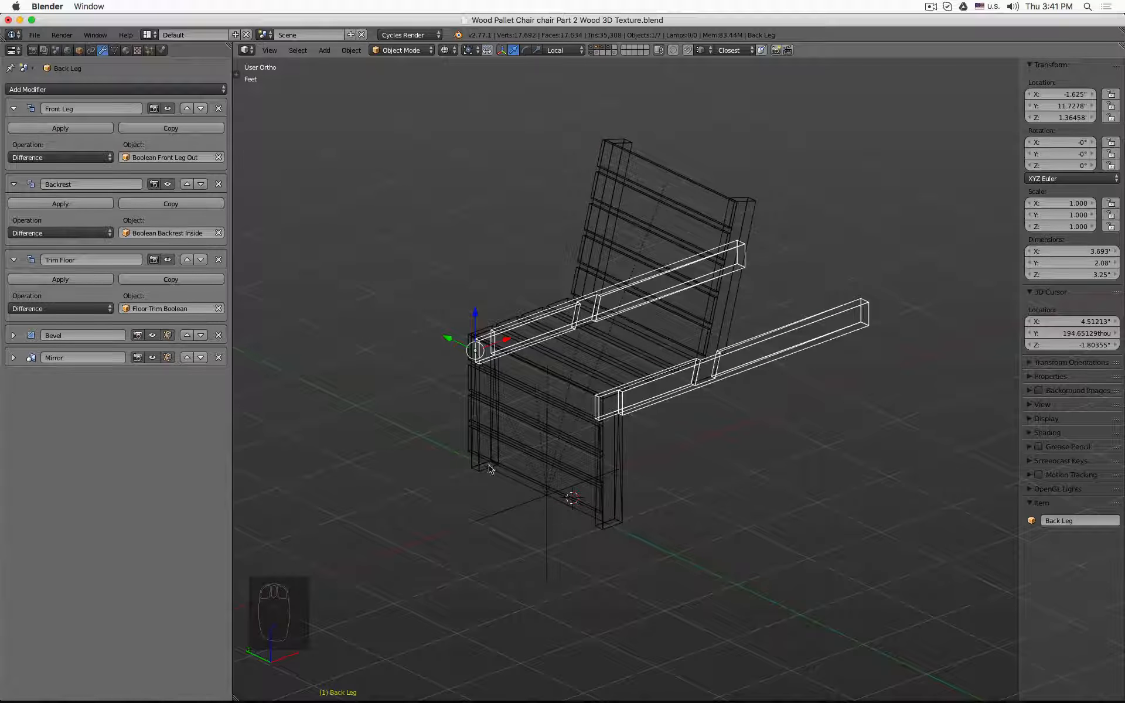
key("shift+s")
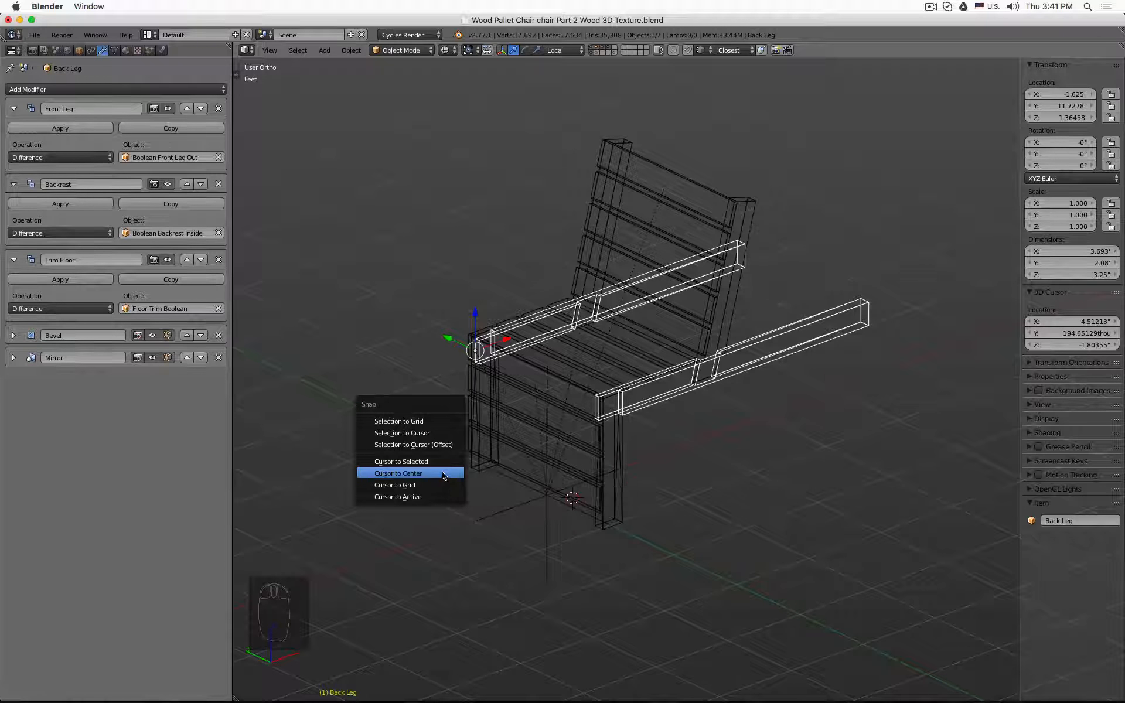
left_click(442, 472)
mouse_move(434, 516)
middle_mouse_down()
mouse_move(496, 506)
mouse_move(510, 490)
mouse_move(429, 518)
middle_mouse_up()
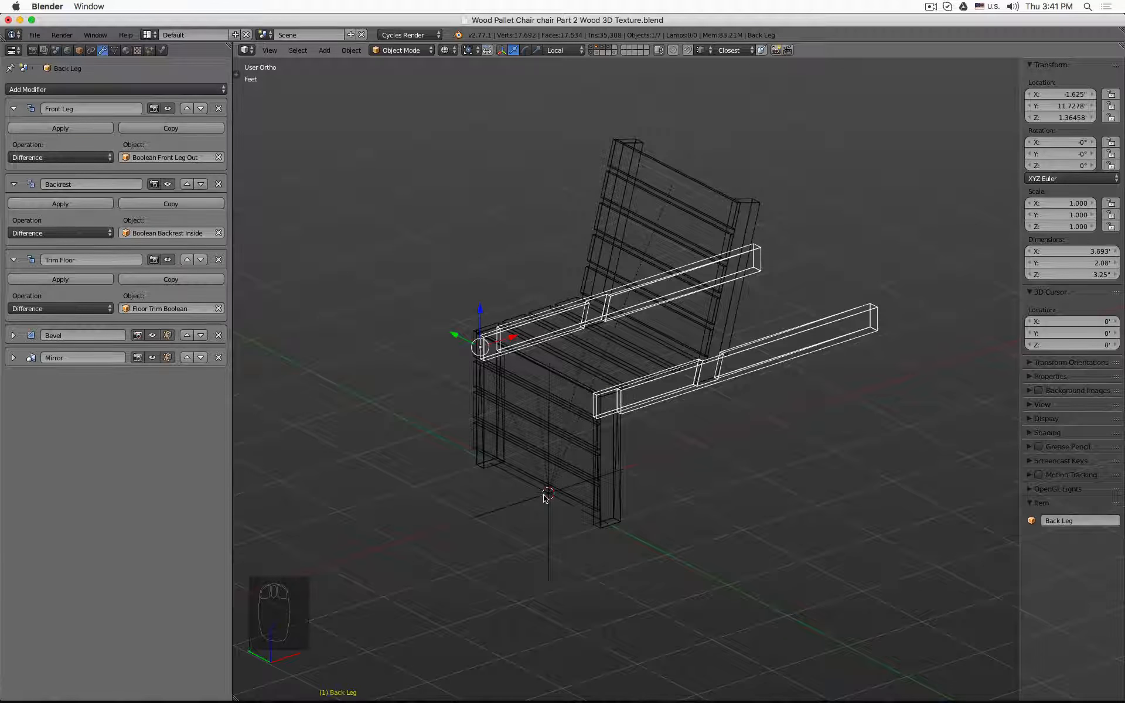
key("shift+a")
mouse_move(547, 495)
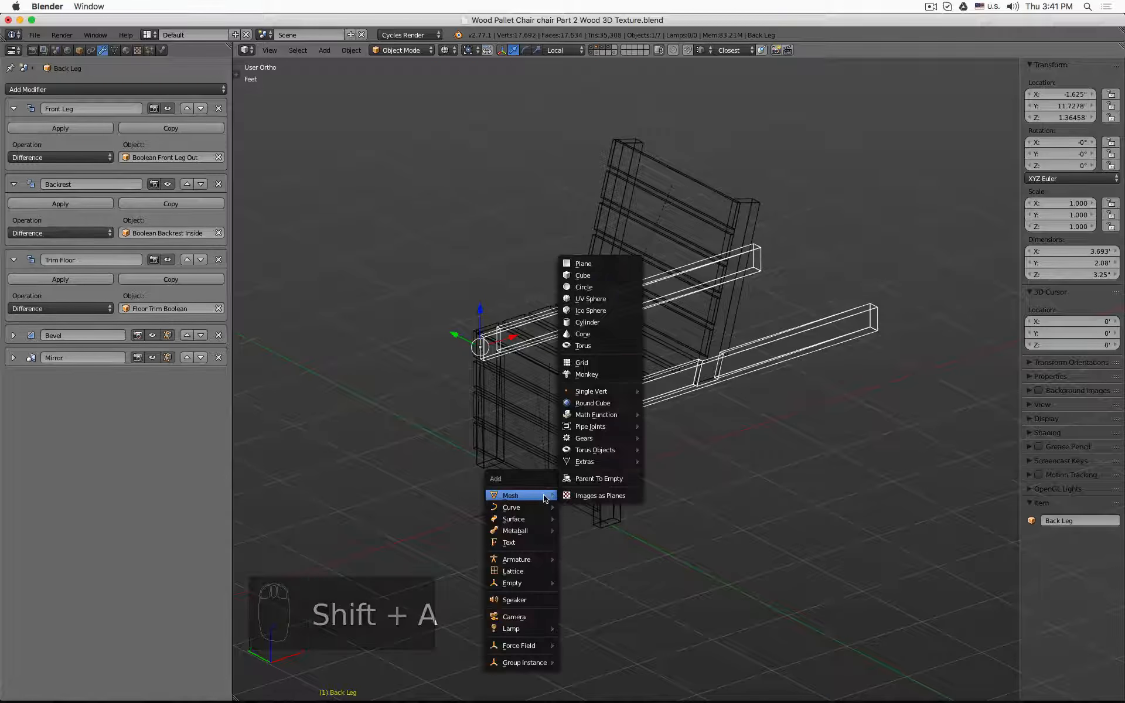
left_click(588, 264)
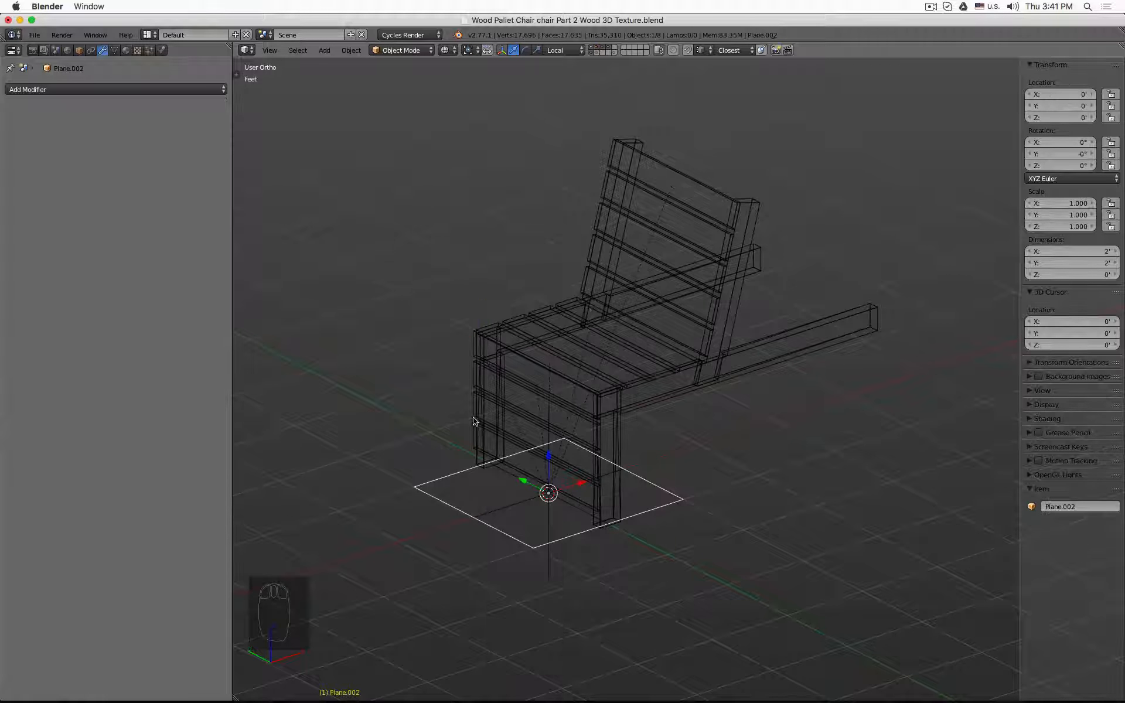
Select the plane's two edges beside the legs and scale them apart along Y by about 1.04, close to the legs' outer faces
middle_click_drag(474, 421, 522, 437)
scroll(617, 553, "up", 2)
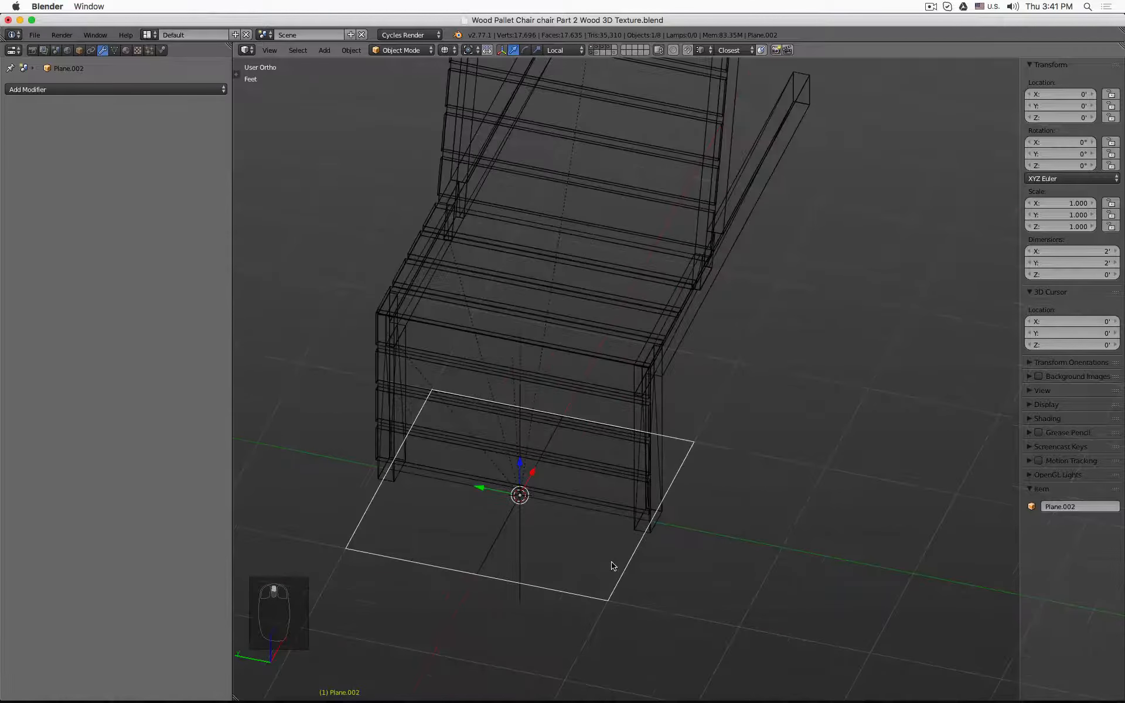
key("Tab")
key("z")
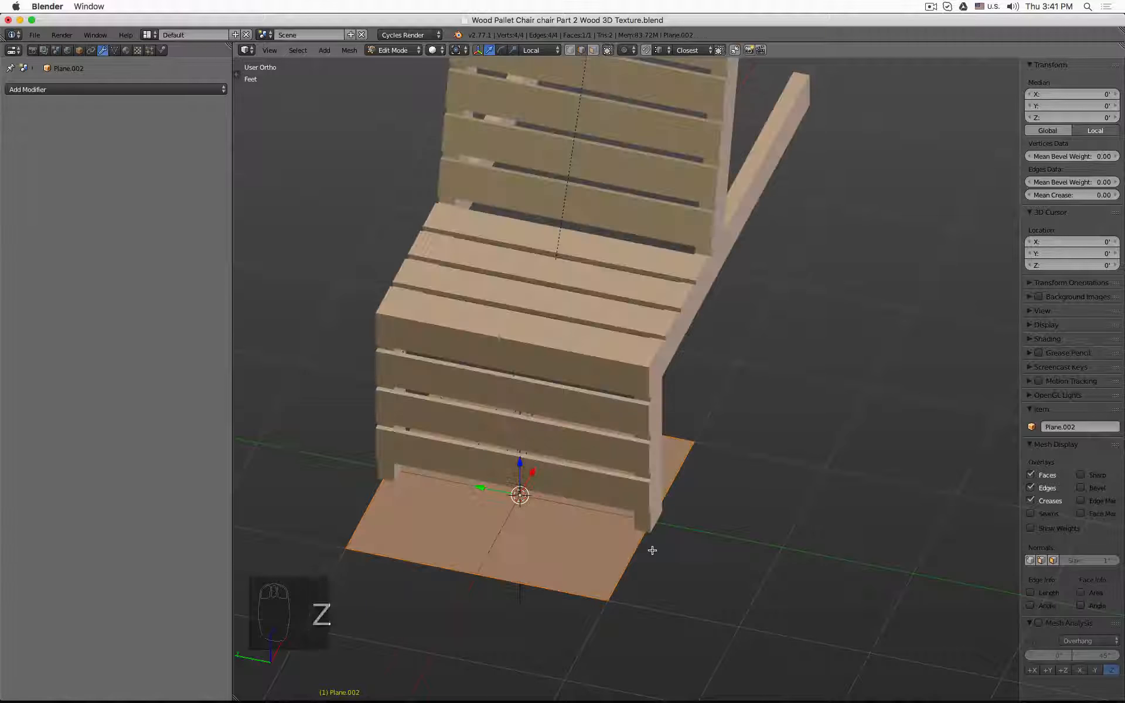
left_click(640, 546)
left_click(647, 550)
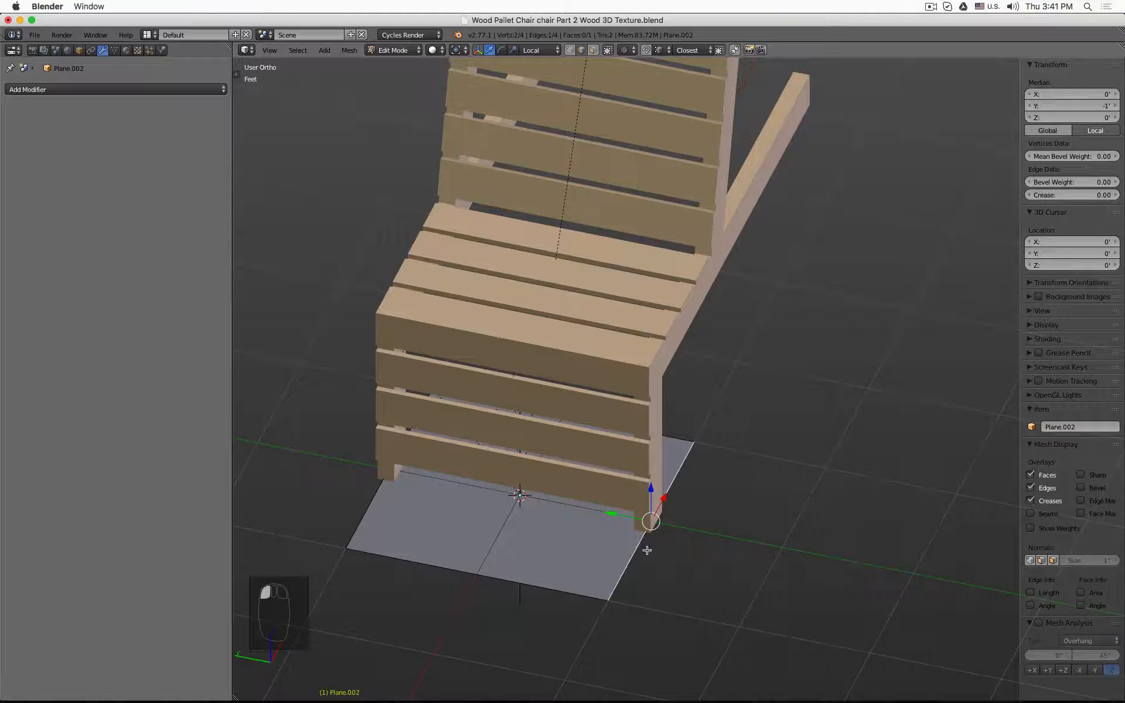
left_click(372, 514, "shift")
scroll(610, 520, "up", 4)
key("z")
scroll(716, 541, "up", 2)
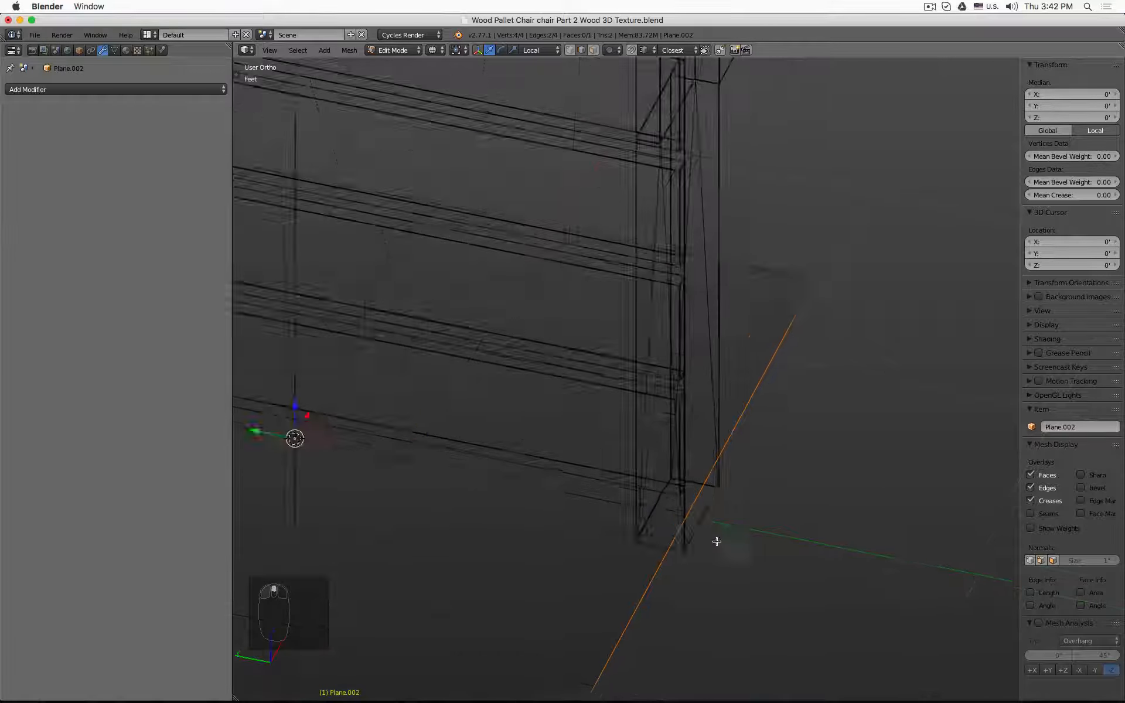
scroll(699, 538, "down", 1)
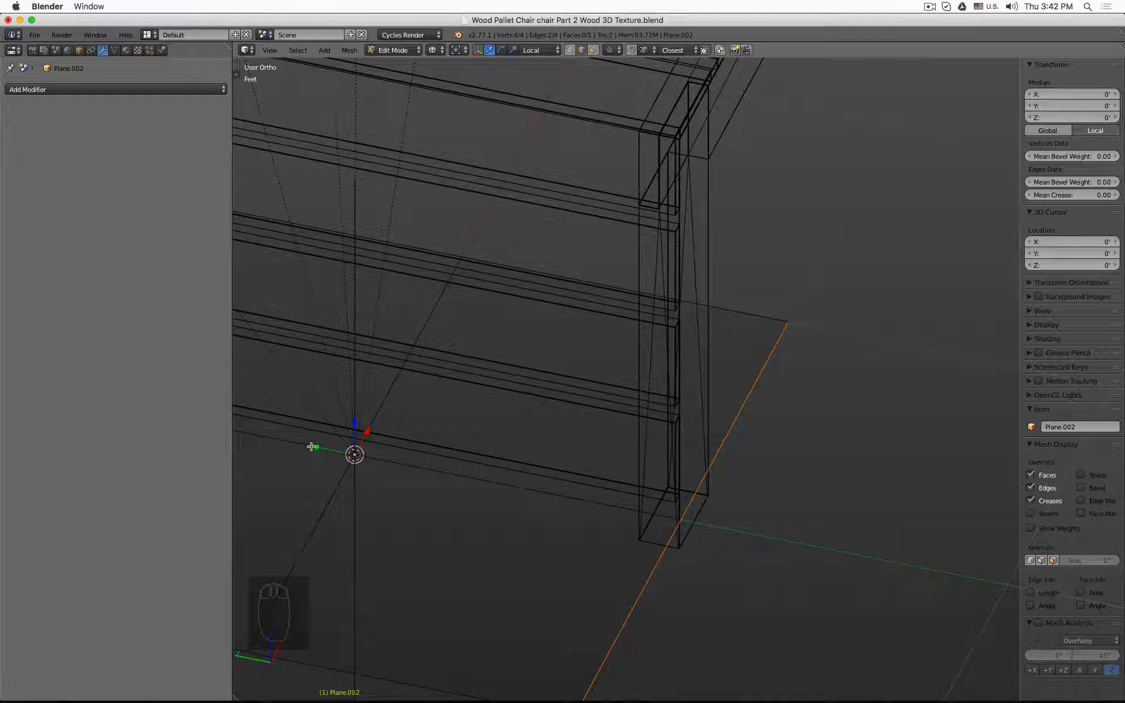
key("s")
key("y")
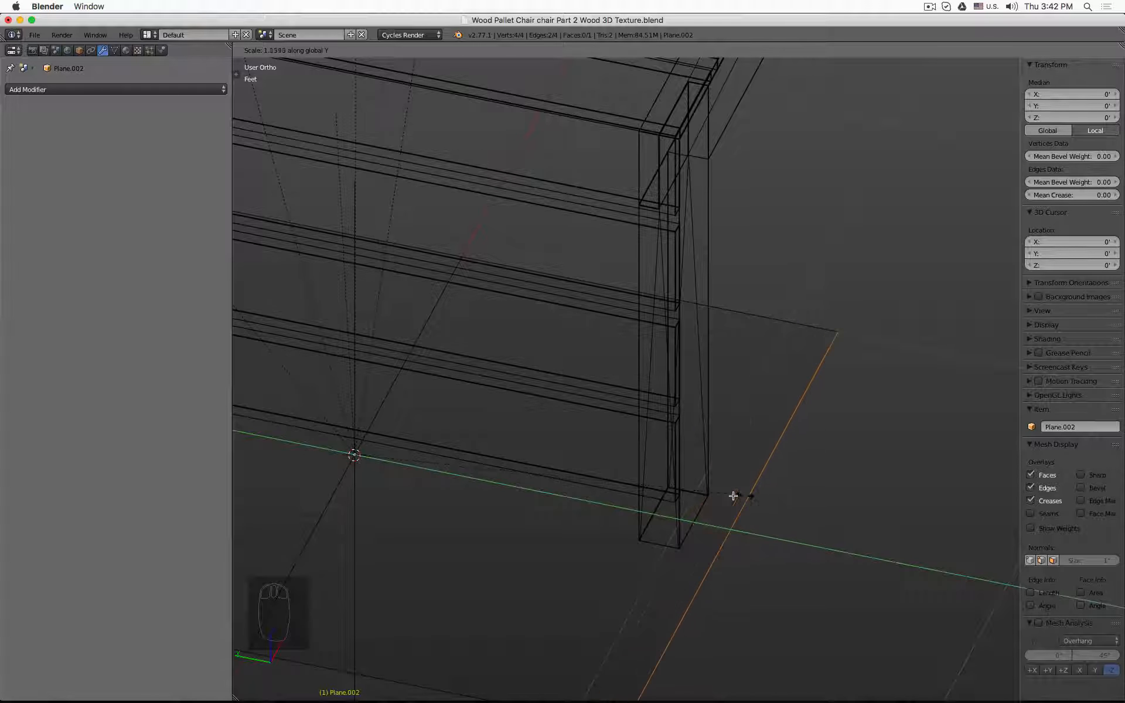
scroll(709, 495, "down", 4)
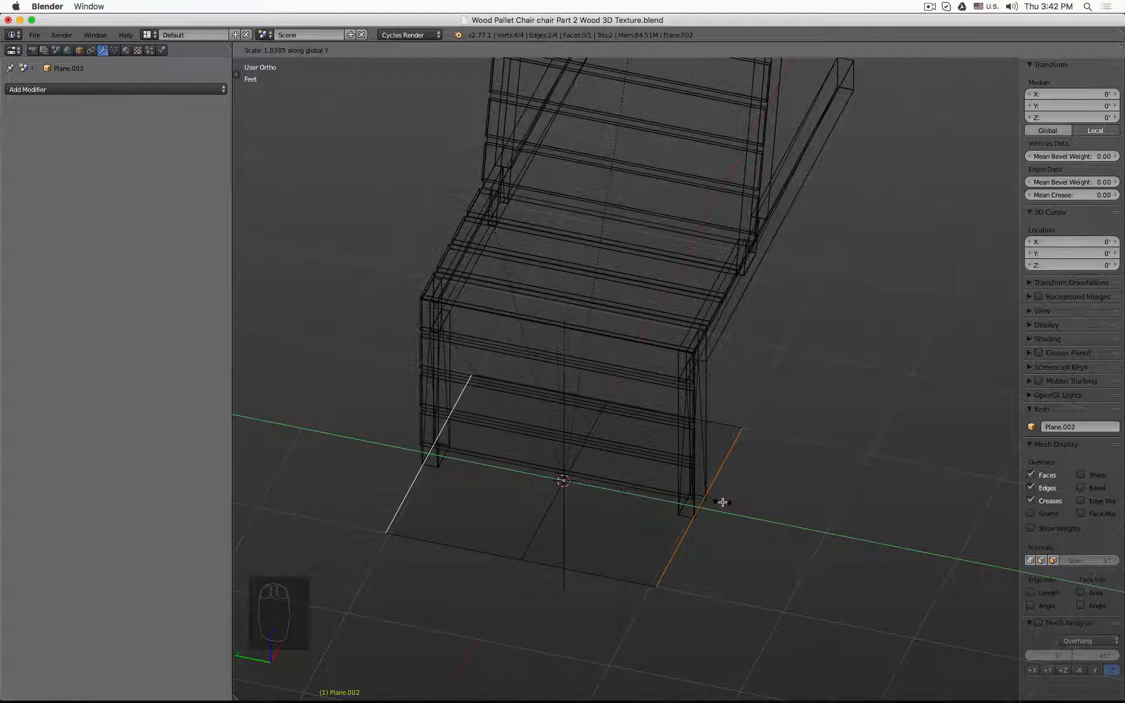
left_click(717, 503)
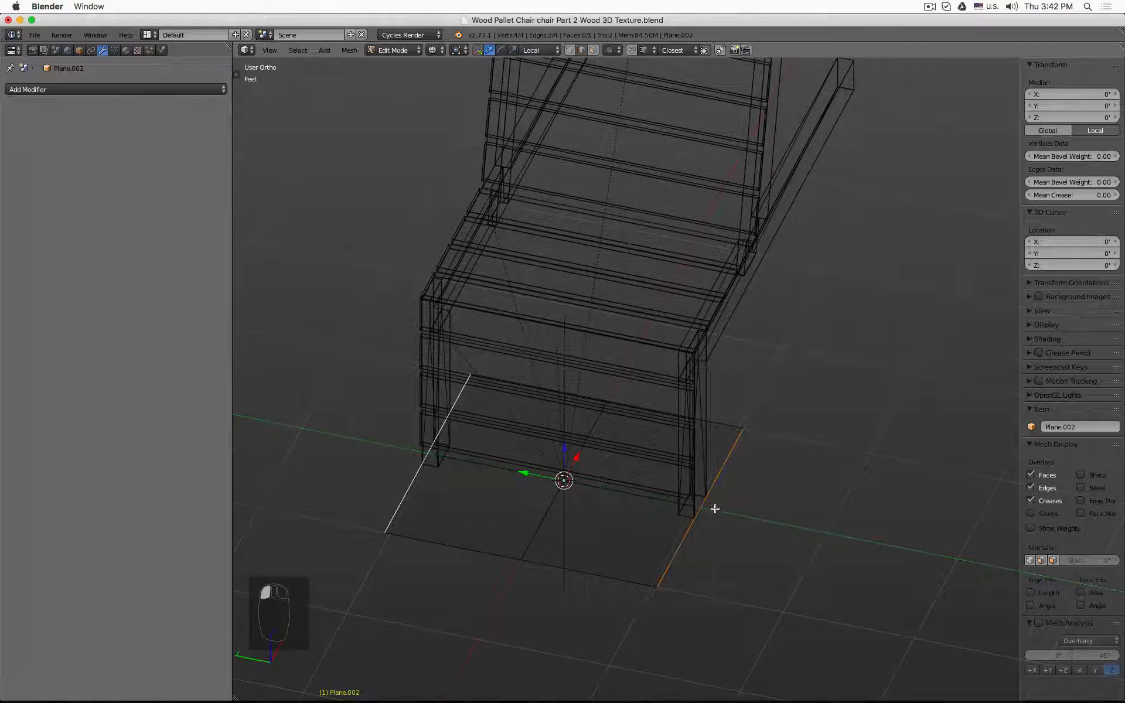
Fine-tune the two edges' Y scale from the top view to align them with the outer faces of the front legs
scroll(709, 504, "up", 6)
key("KP_7")
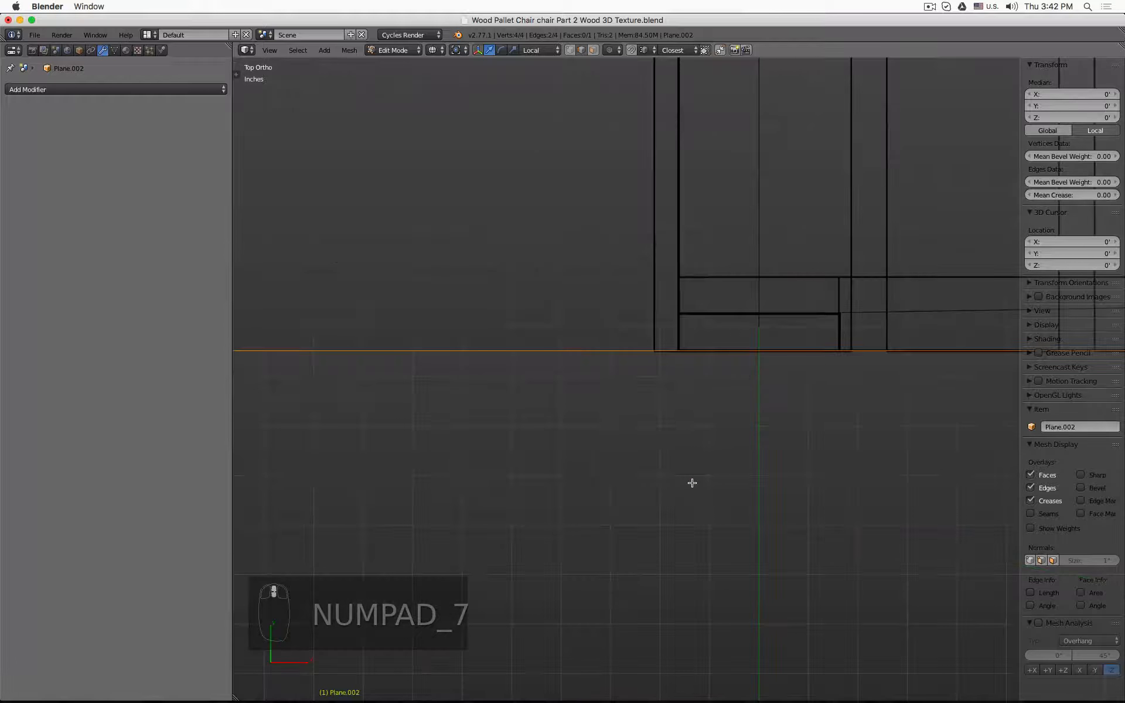
scroll(668, 293, "up", 5)
scroll(597, 413, "up", 3)
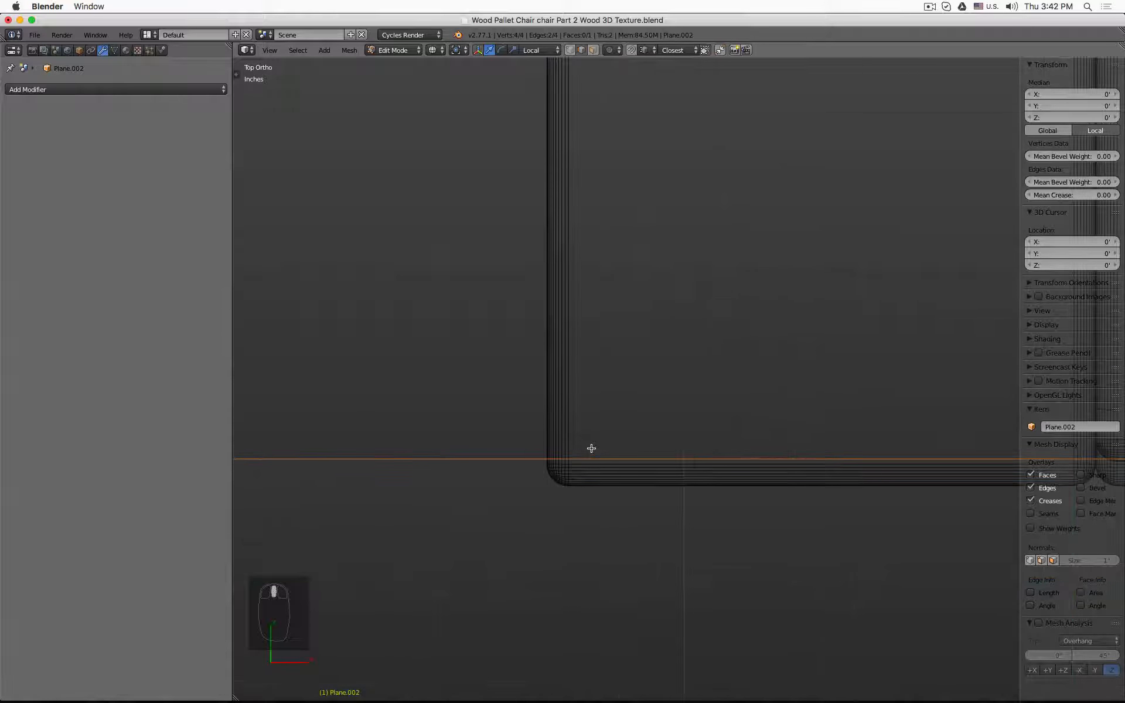
key("s")
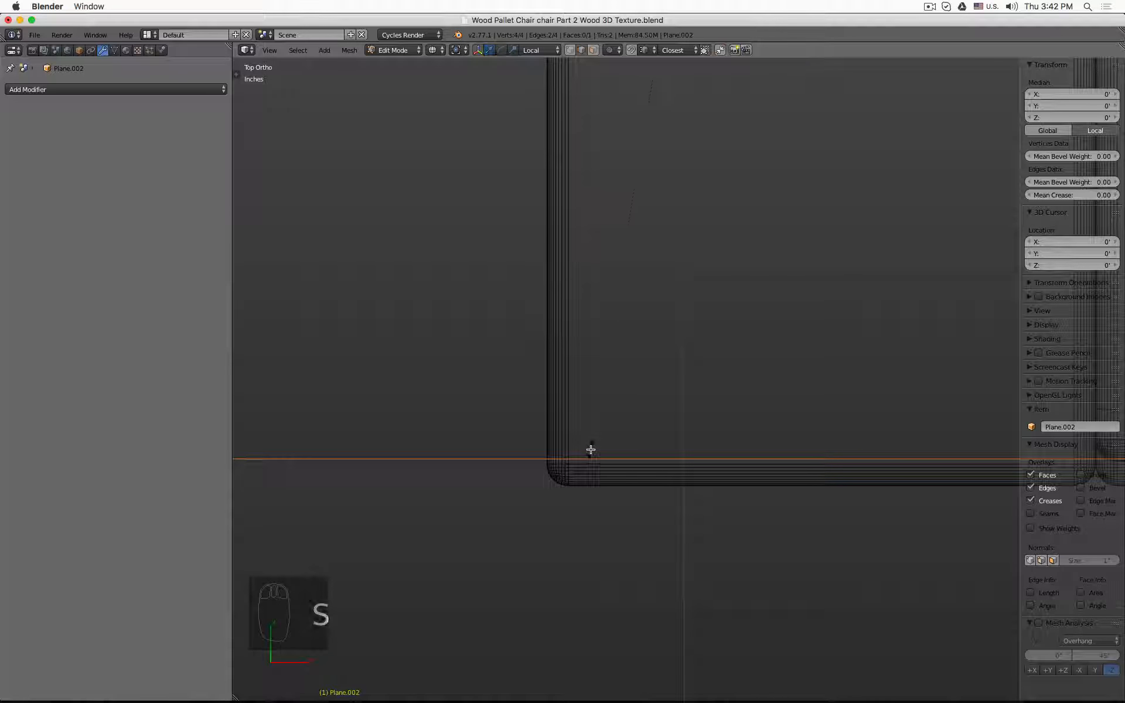
key("y")
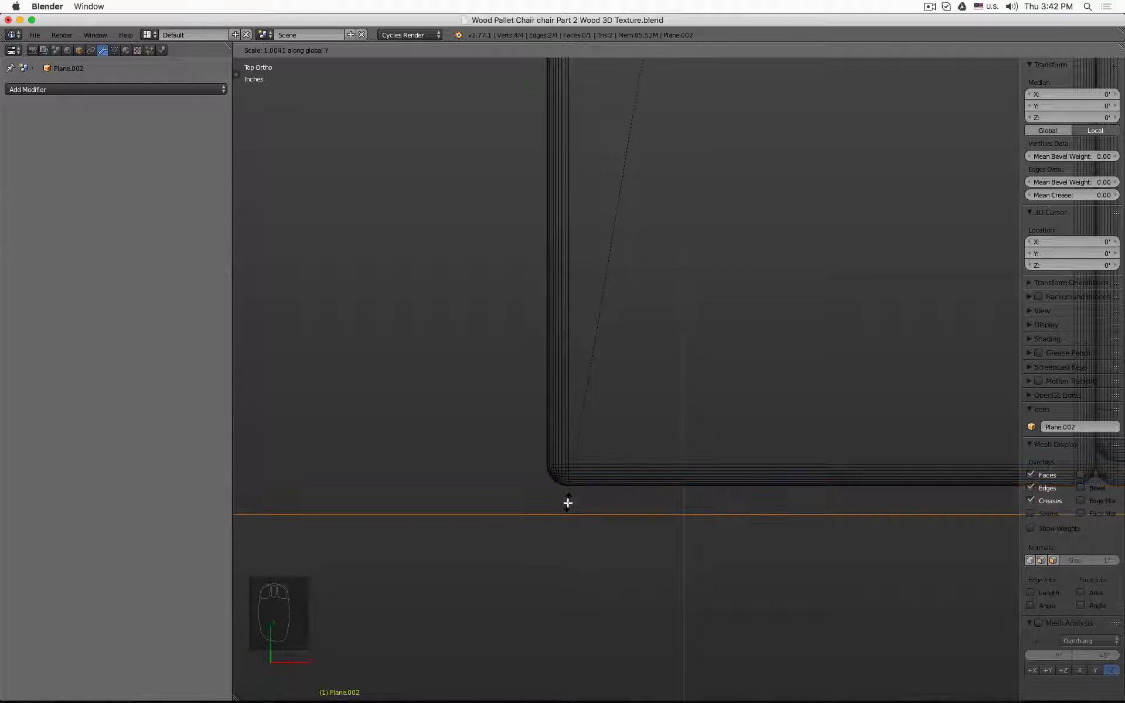
left_click(567, 499)
scroll(567, 500, "down", 2)
scroll(566, 498, "down", 4)
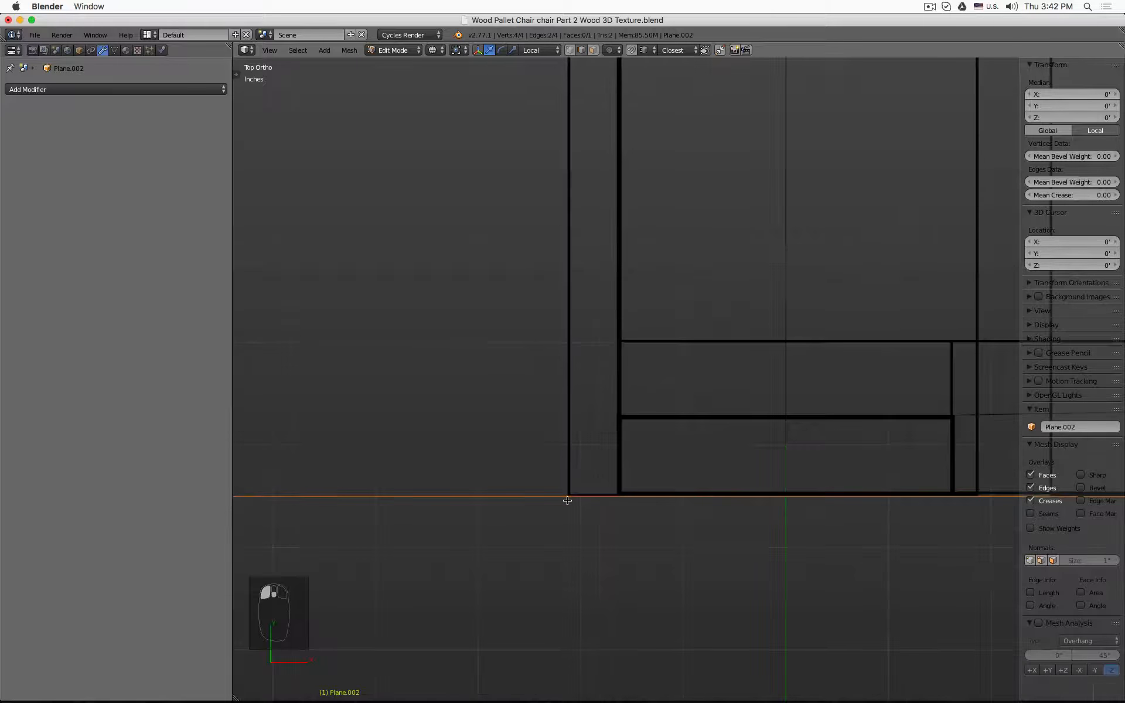
Select the whole plane mesh and collapse it into a single edge across the chair's width by scaling it to 0 along X
middle_click_drag(560, 497, 618, 422)
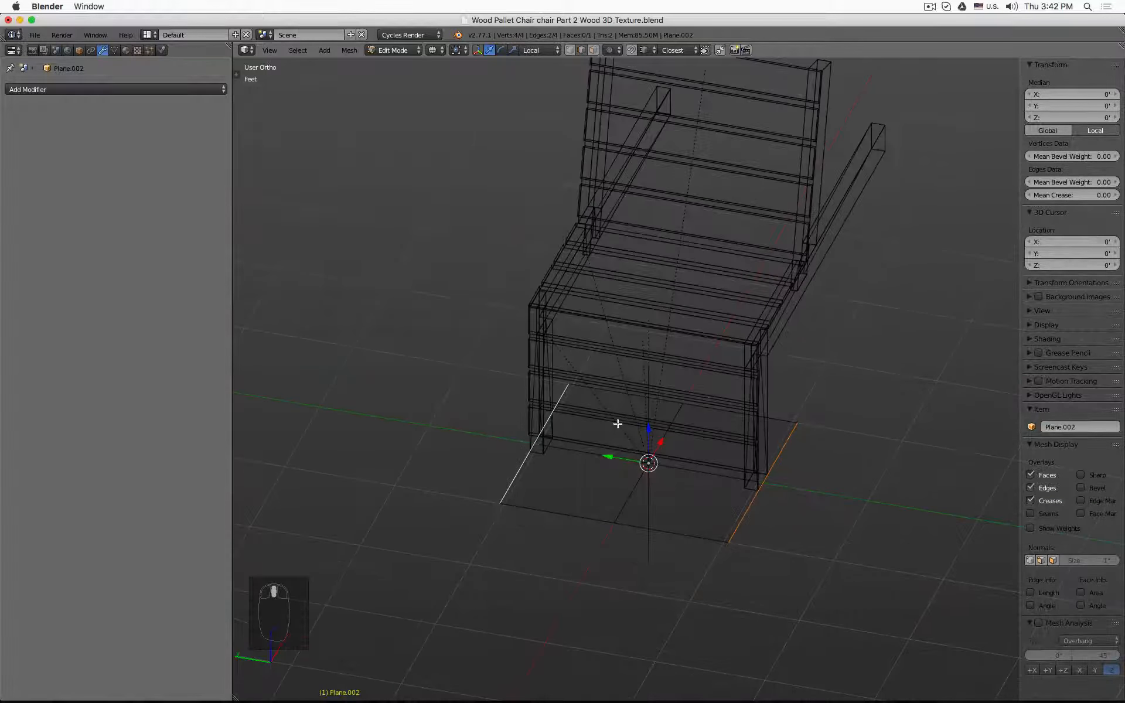
key("z")
scroll(618, 423, "up", 5)
key("z")
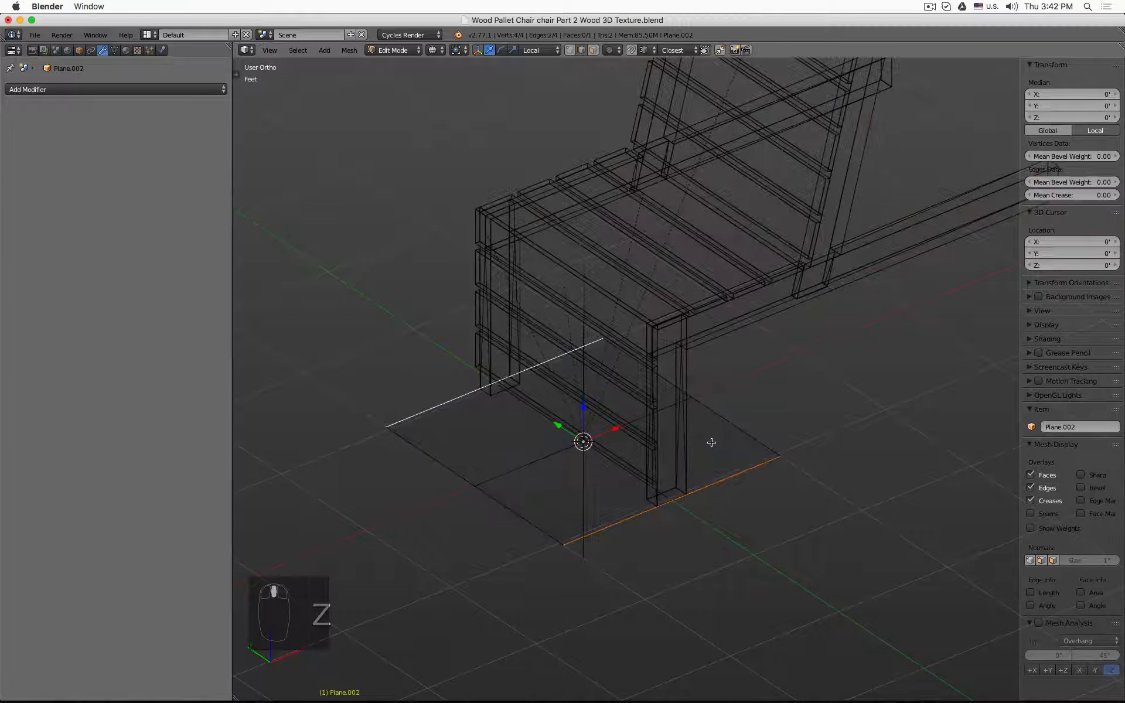
key("a")
key("a")
key("a")
mouse_move(635, 452)
middle_mouse_down()
mouse_move(642, 464)
mouse_move(662, 458)
mouse_move(644, 462)
middle_mouse_up()
key("ctrl+r")
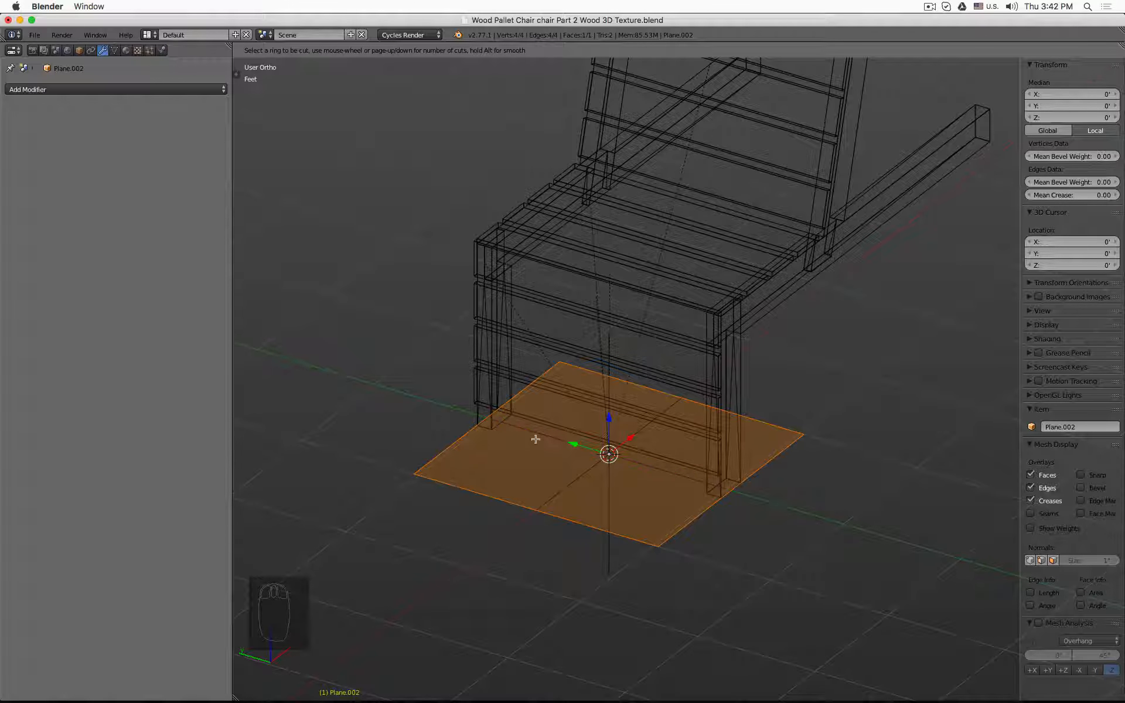
key("Escape")
key("Tab")
key("s")
key("x")
key("0")
key("Return")
Move the edge in the front view to the lowest front slat's outer bottom corner, at about X -2.125" and Z 2.4"
key("KP_1")
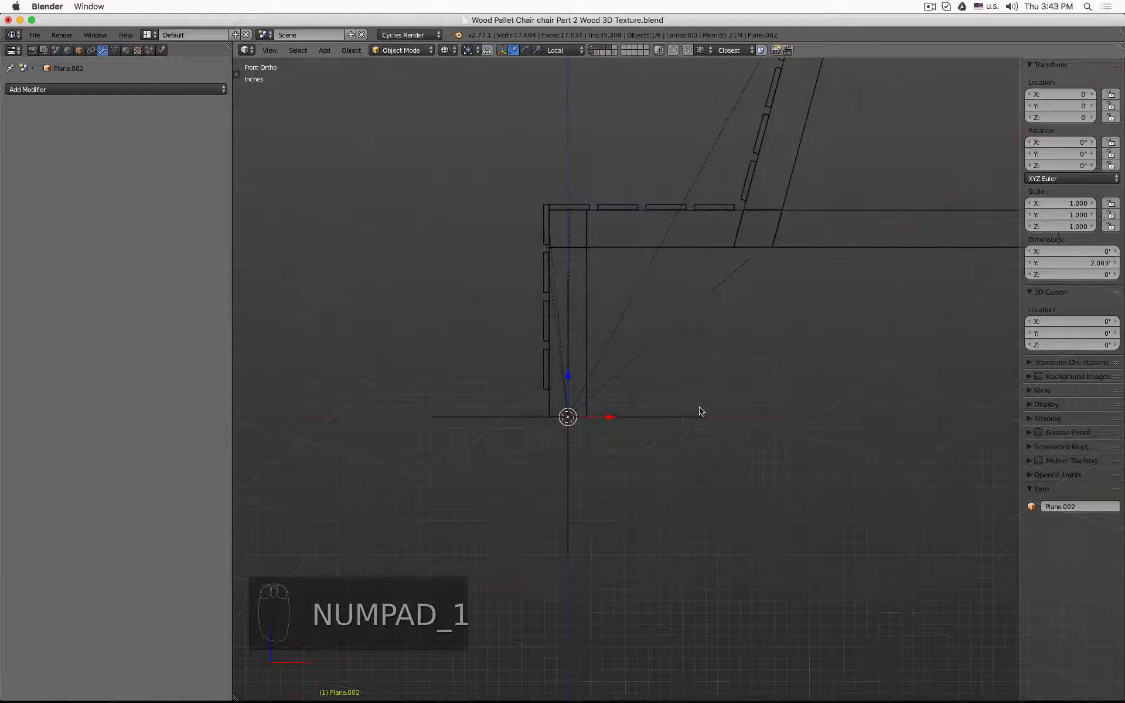
scroll(555, 394, "up", 5)
scroll(555, 394, "up", 5)
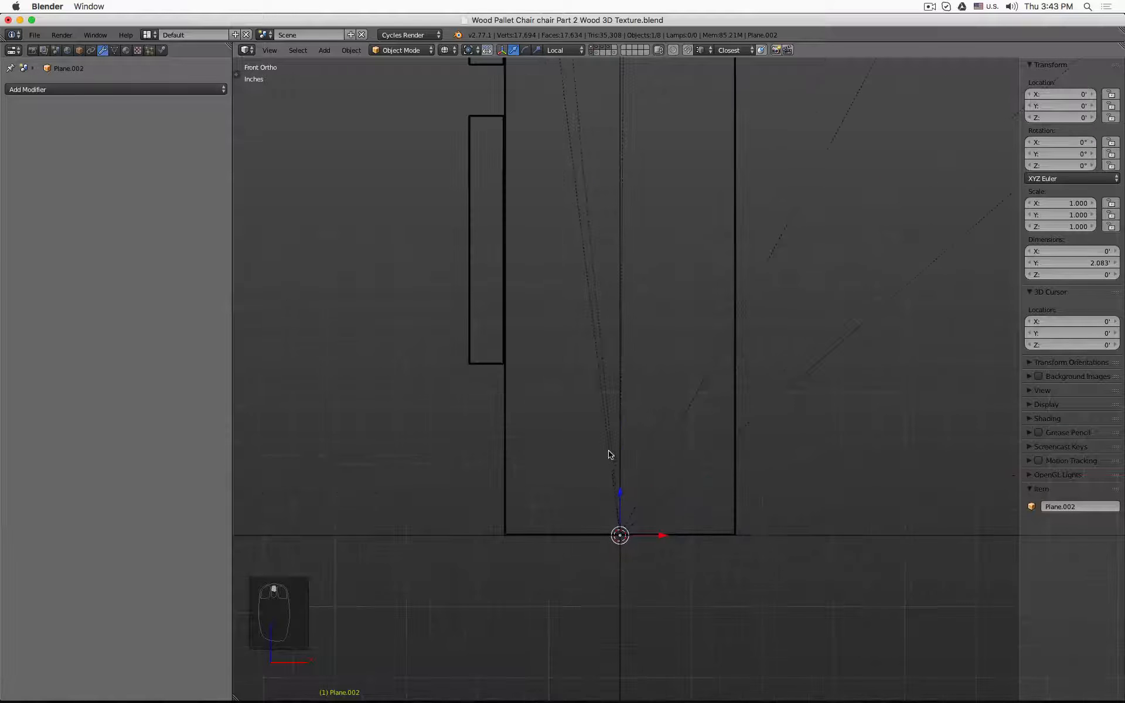
left_click_drag(622, 493, 476, 379)
left_click_drag(661, 364, 465, 366)
scroll(455, 364, "up", 8)
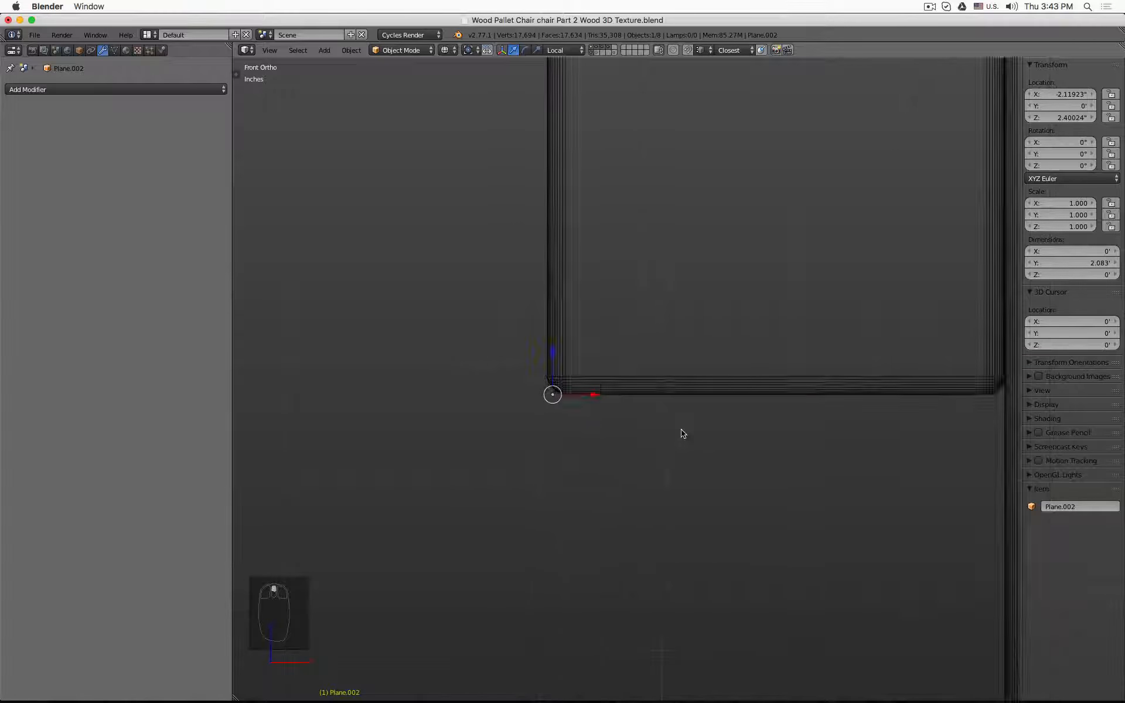
left_click_drag(551, 387, 528, 382)
In edit mode, select the whole edge and extrude it upward along Z by about 1.34' to the top of the front slats
scroll(530, 428, "down", 3)
scroll(531, 428, "down", 2)
middle_click_drag(475, 416, 523, 445)
key("z")
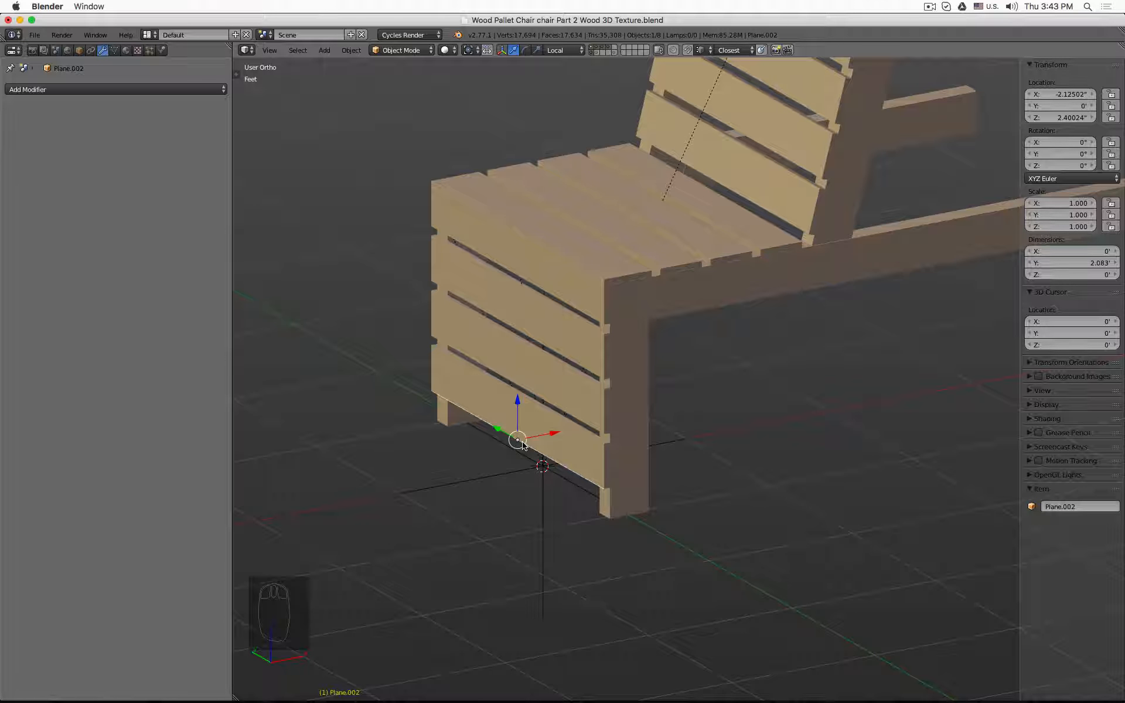
scroll(523, 446, "down", 4)
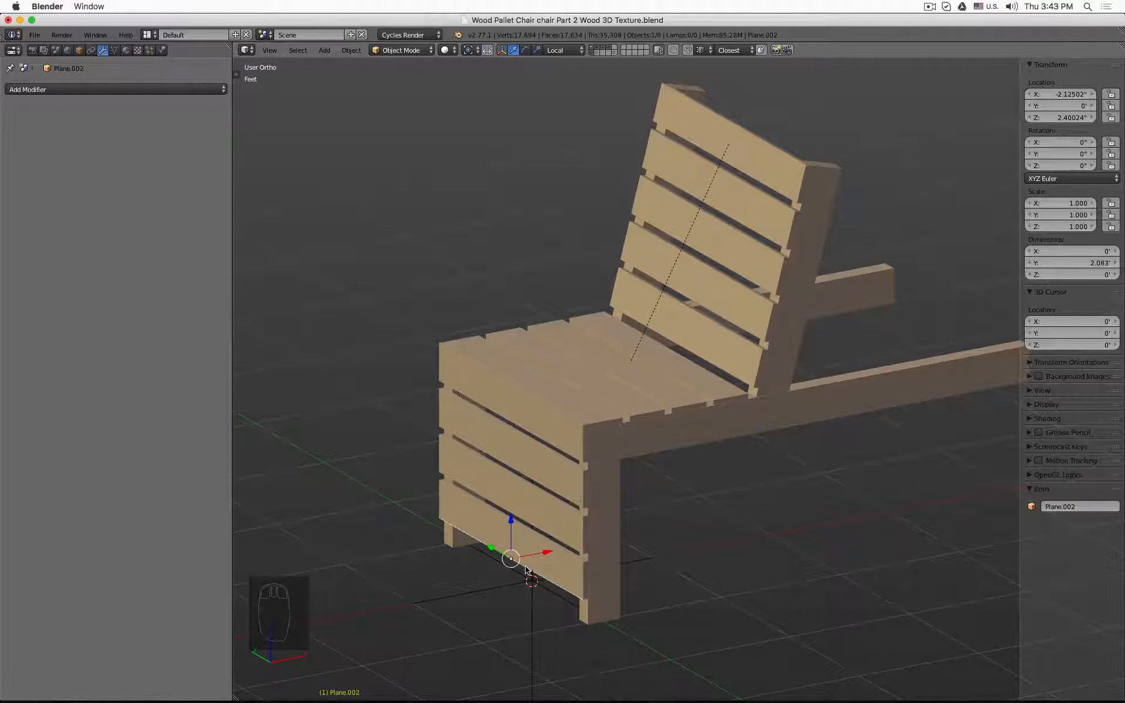
key("Tab")
key("a")
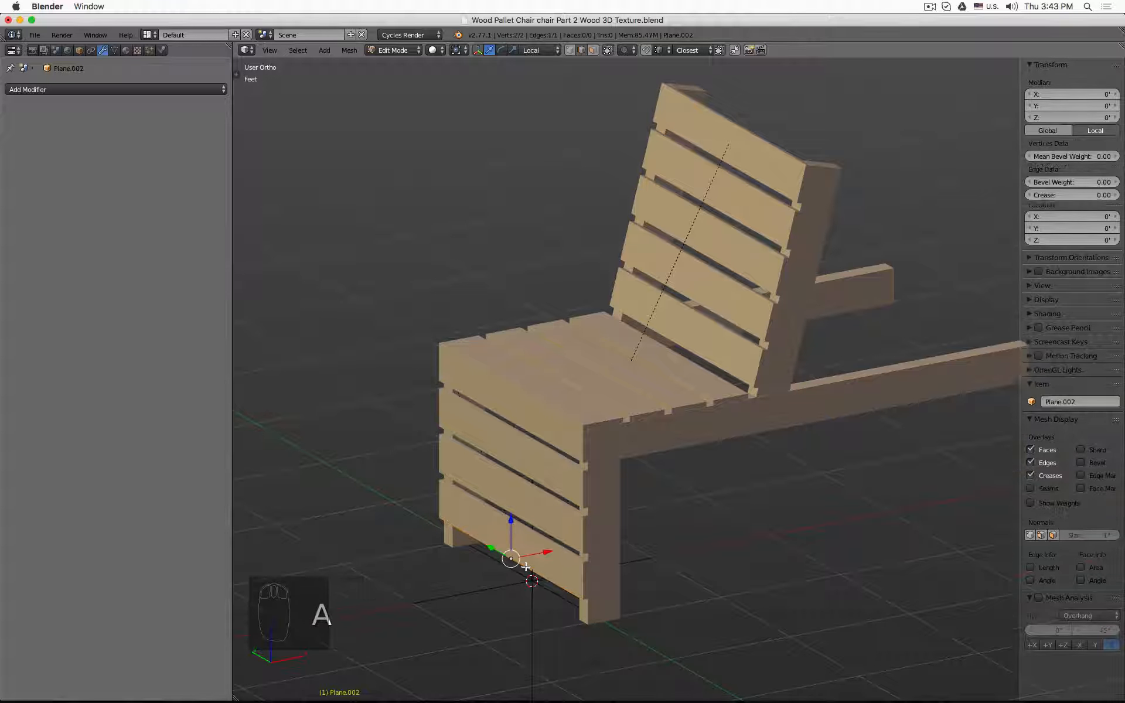
key("z")
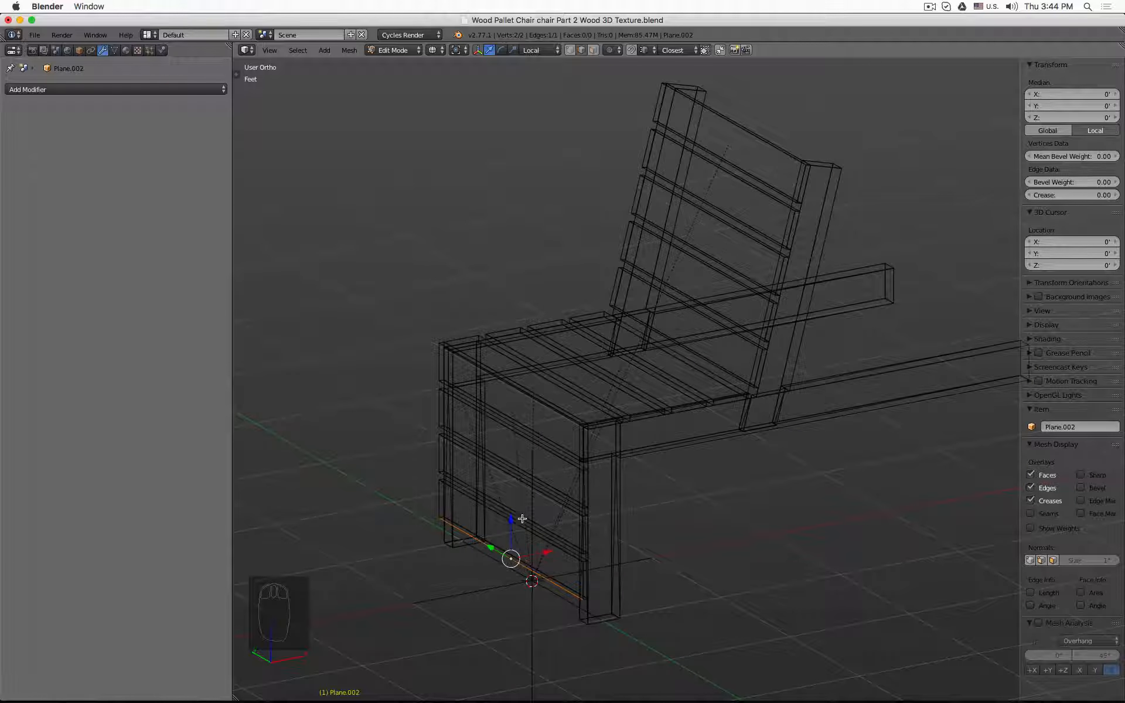
key("e")
key("z")
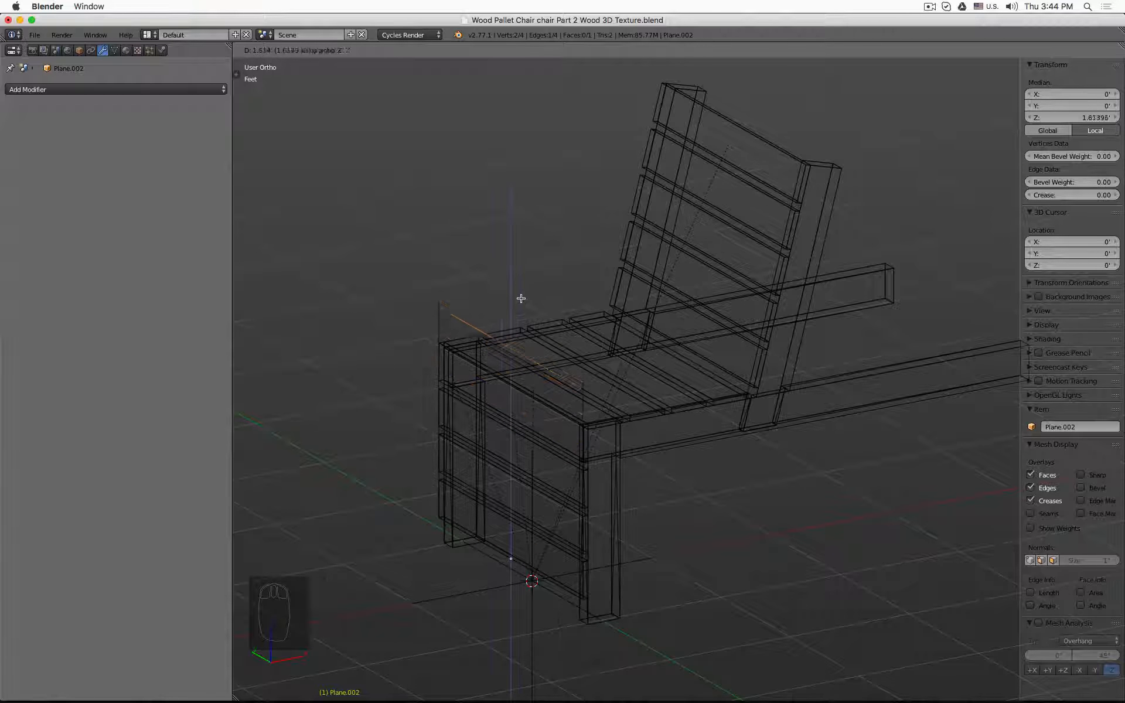
left_click(576, 419)
Raise the extruded edge slightly in the front view to about Z 1.3417', level with the top surface of the seat slats
key("KP_1")
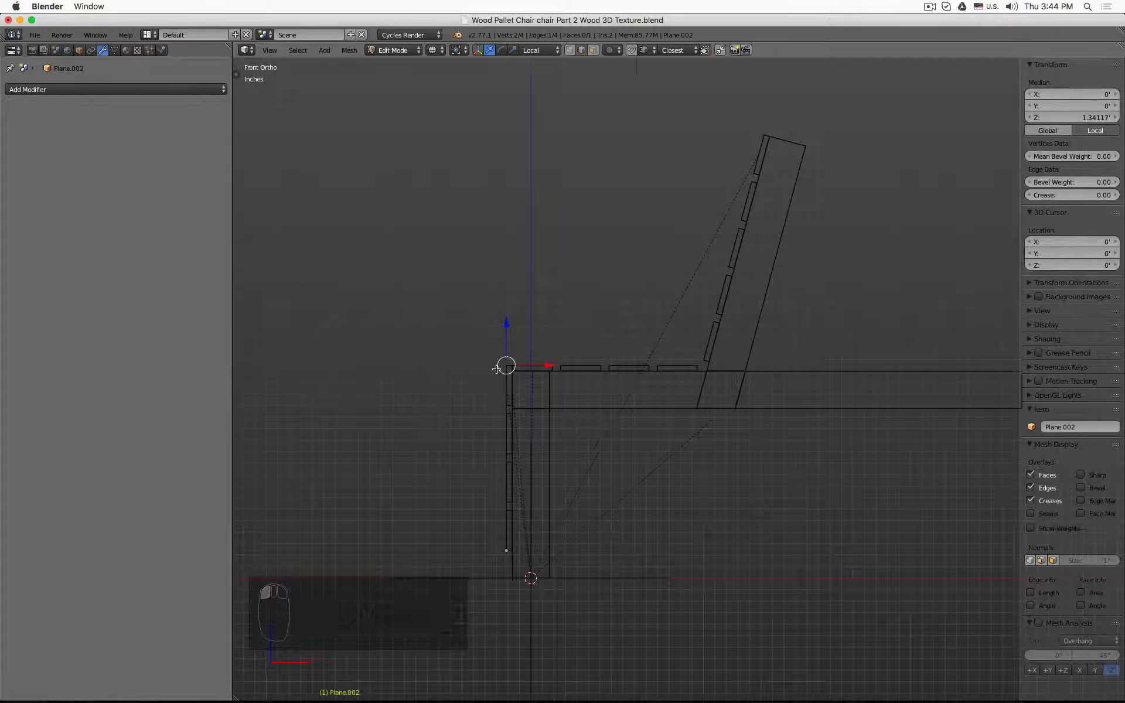
scroll(441, 381, "up", 5)
scroll(428, 387, "up", 5)
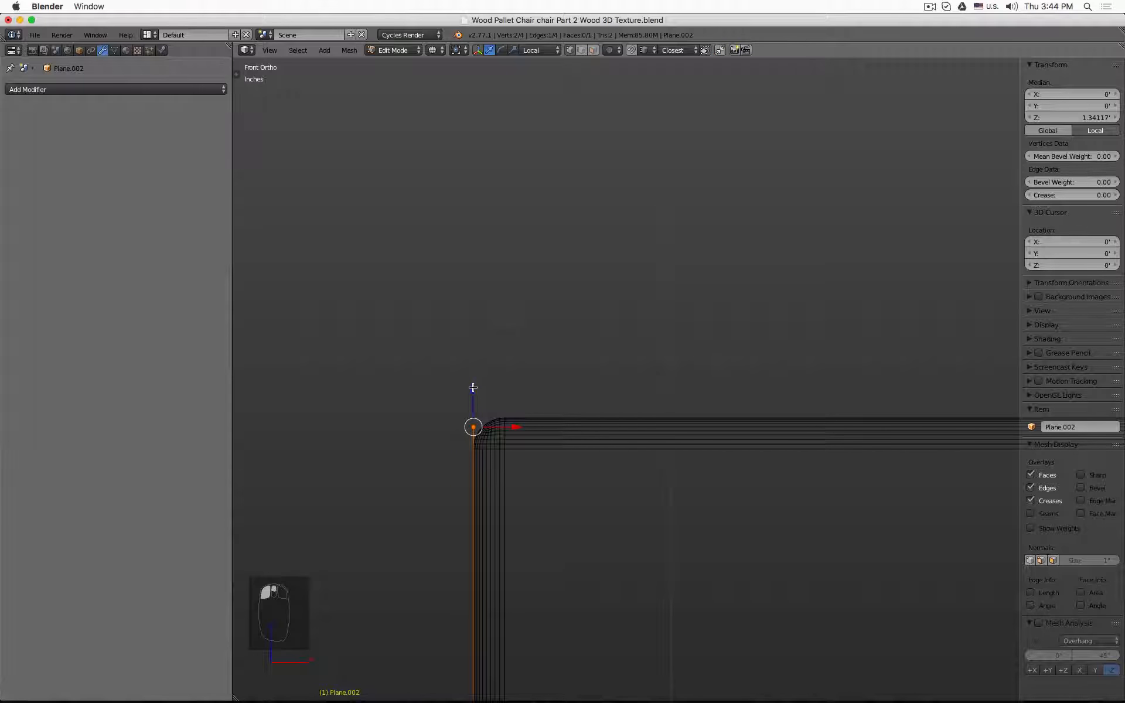
left_click_drag(473, 387, 473, 380)
Extrude the upper edge along X by about 1.42' across the seat to the base of the backrest
scroll(473, 380, "down", 15)
mouse_move(472, 380)
middle_mouse_down()
mouse_move(496, 362)
mouse_move(536, 392)
middle_mouse_up()
key("z")
middle_click_drag(550, 386, 557, 388)
middle_click_drag(564, 557, 572, 601)
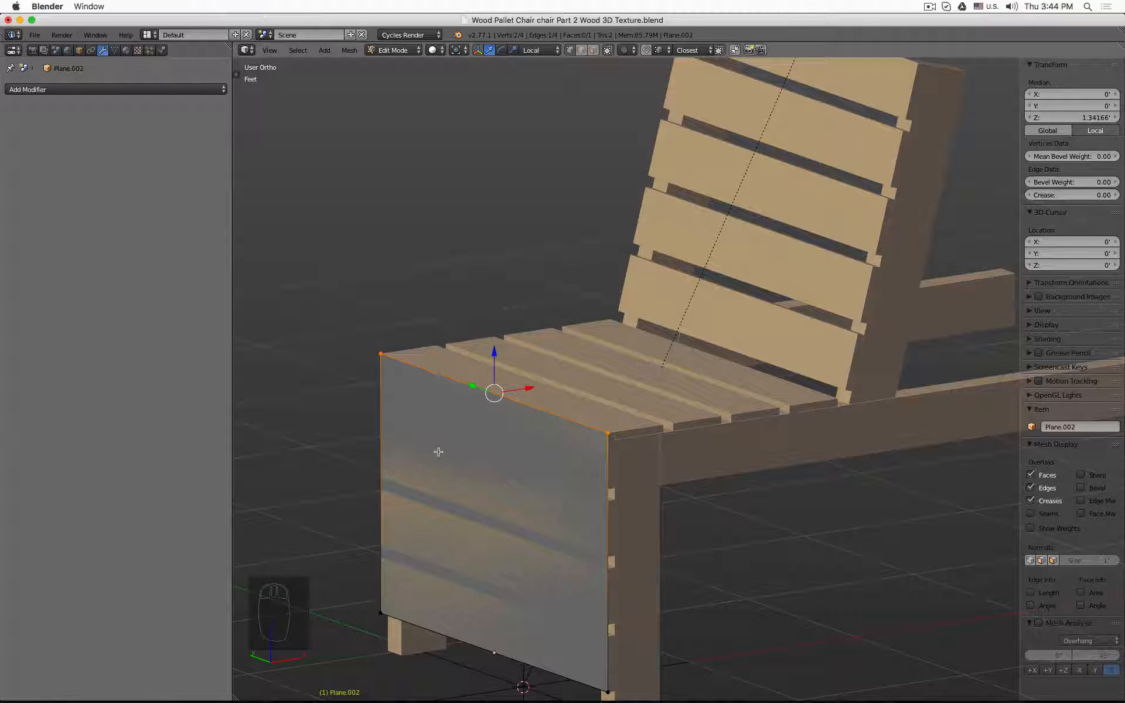
middle_click_drag(538, 372, 534, 345)
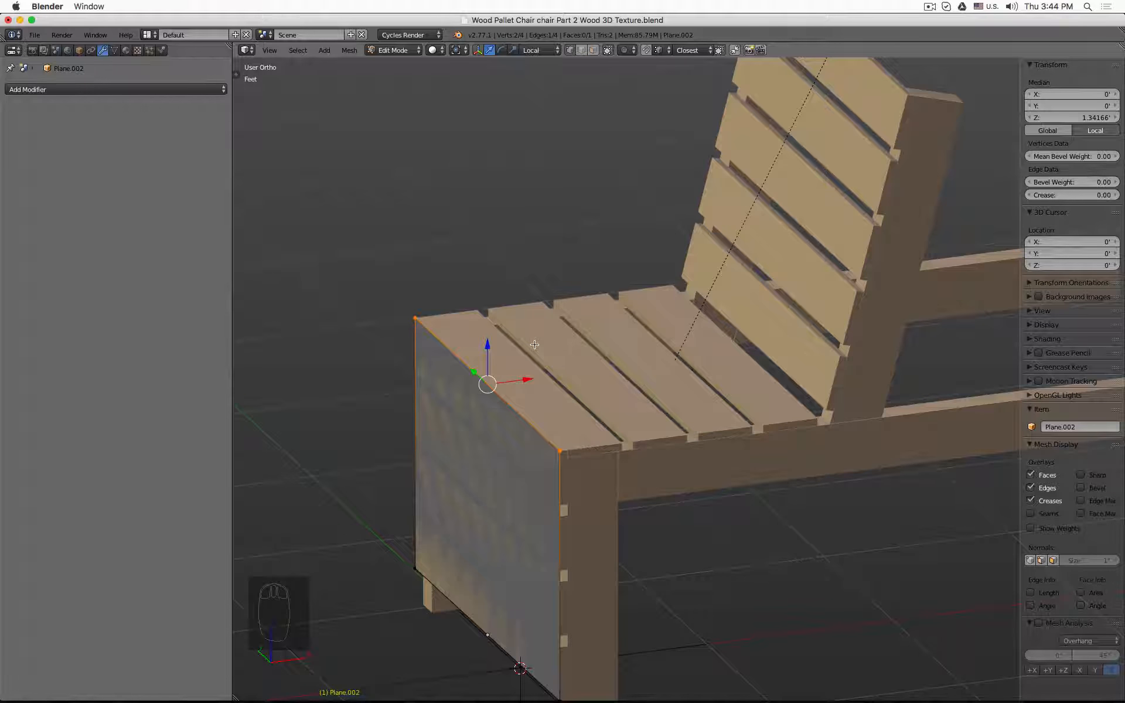
key("e")
key("x")
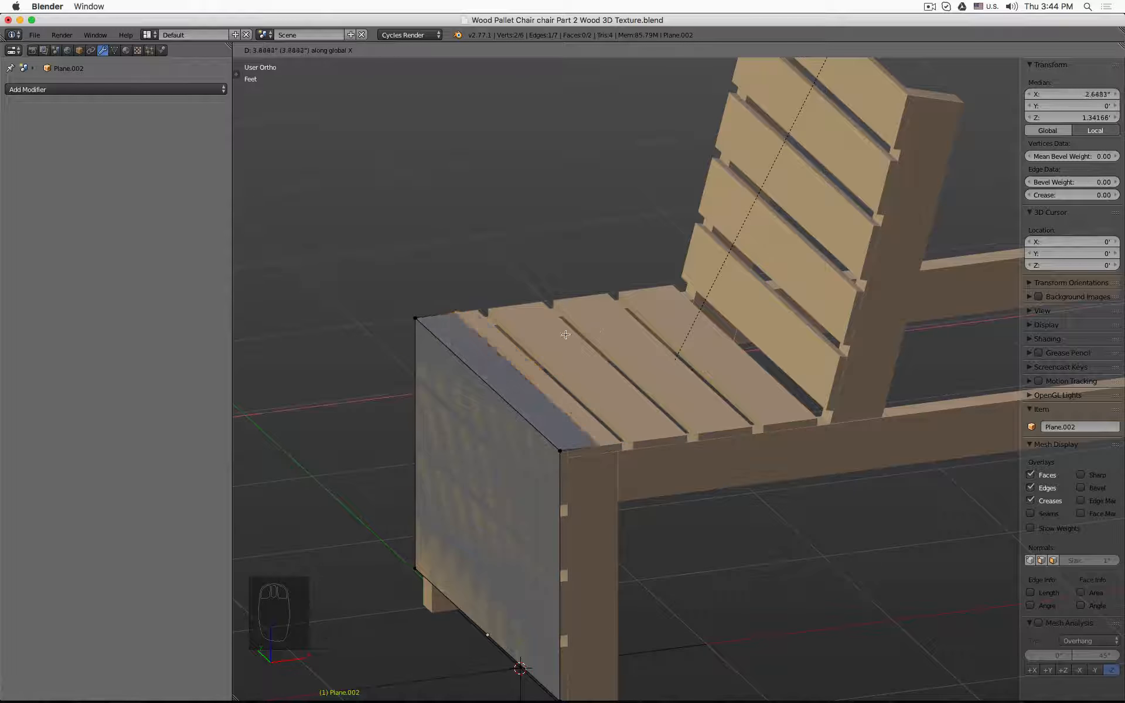
left_click(801, 324)
Extrude the seat's rear edge upward along Z by about 1.67' to the height of the backrest's top
mouse_move(800, 323)
middle_mouse_down()
mouse_move(774, 332)
mouse_move(782, 335)
middle_mouse_up()
scroll(782, 335, "down", 2)
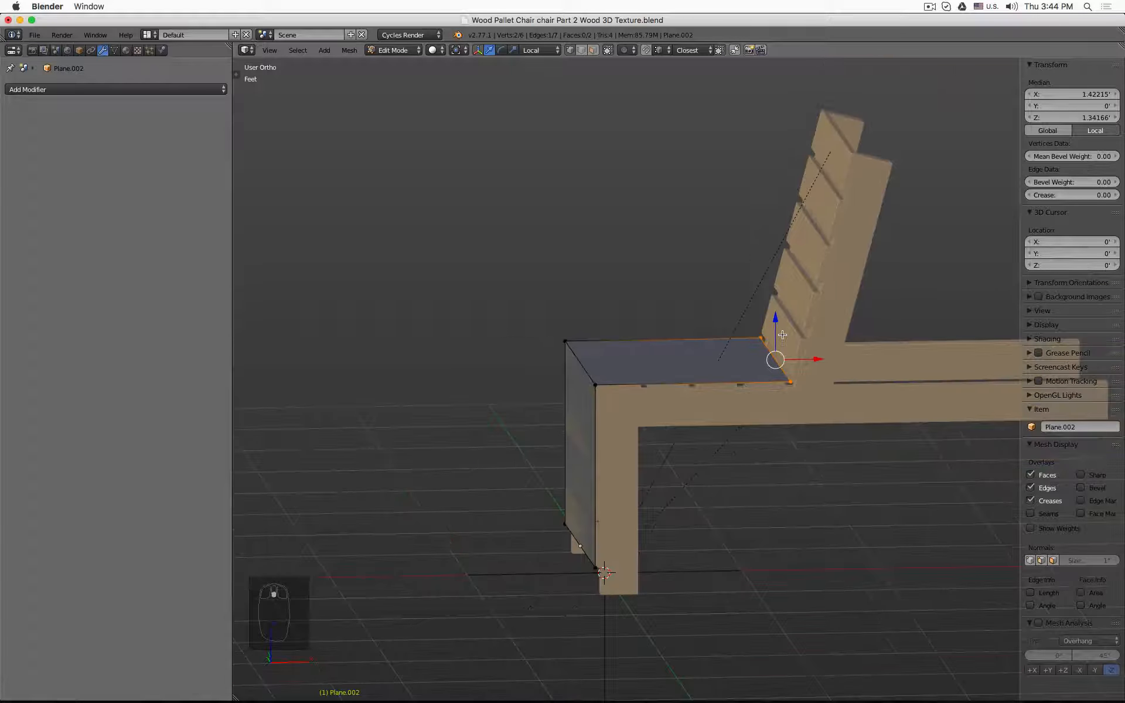
key("e")
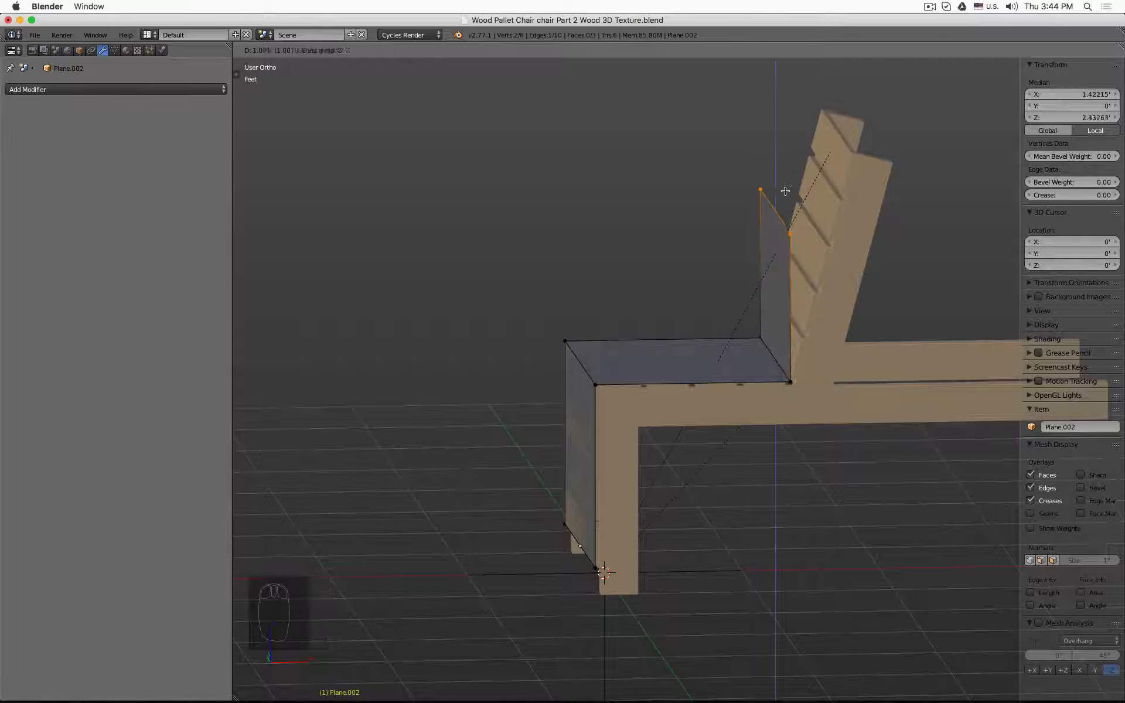
left_click(820, 110)
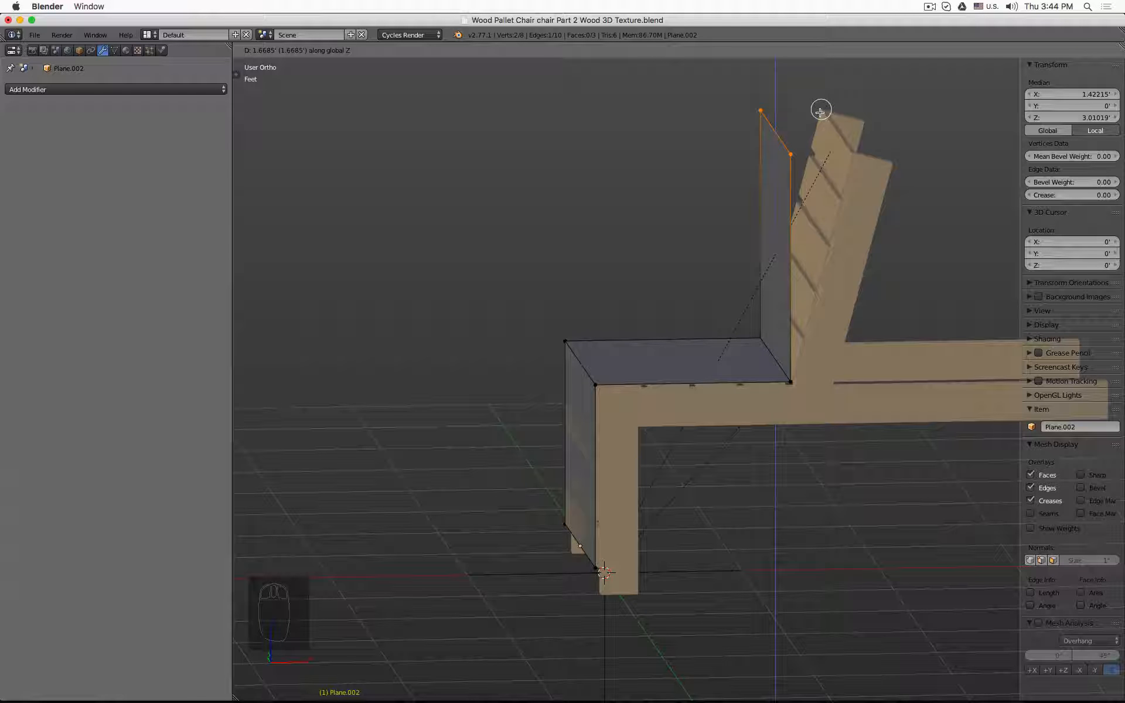
left_click(820, 112)
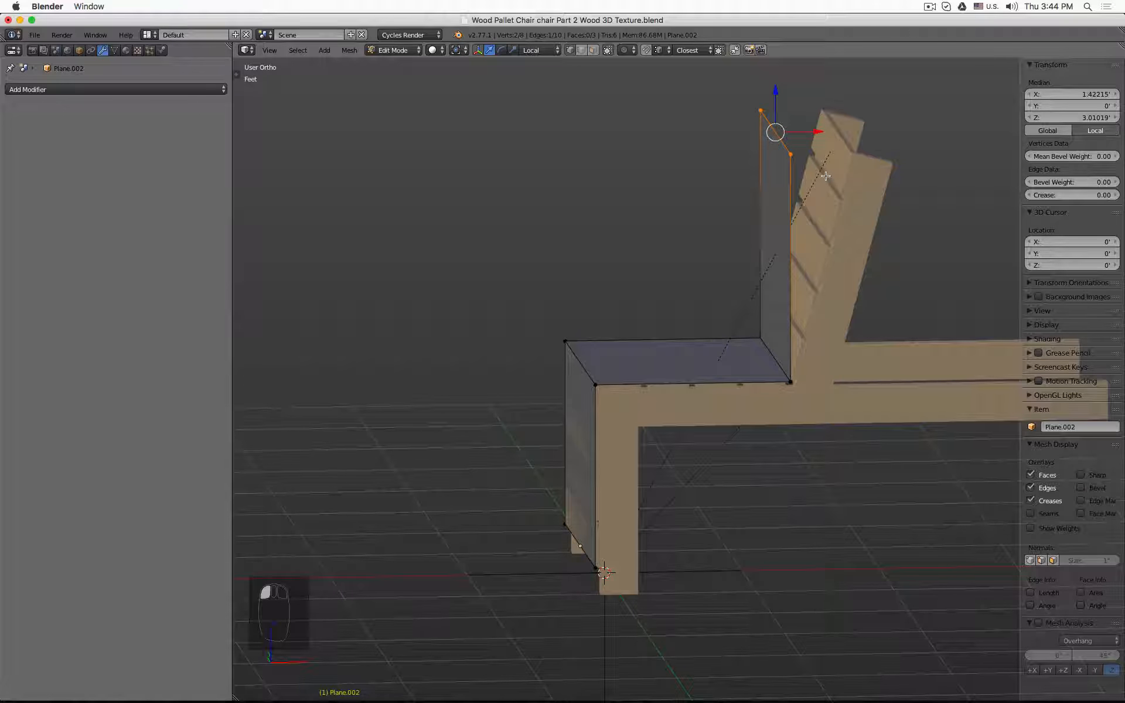
Move the new top edge along X in the front view to about 1.865', at the backrest's front upper corner
key("KP_1")
key("z")
scroll(713, 261, "up", 6)
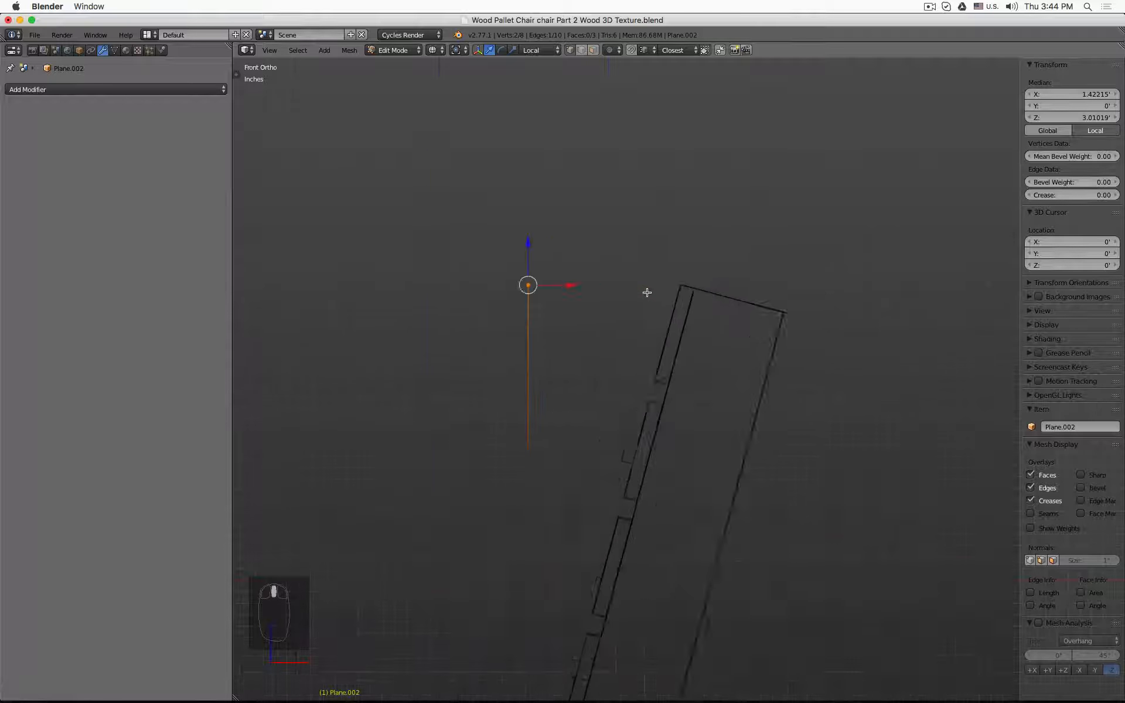
left_click_drag(534, 280, 725, 271)
scroll(699, 285, "up", 4)
scroll(674, 282, "up", 3)
left_click_drag(585, 272, 661, 271)
Fine-tune the top edge to about X 1.8654' and Z 3.0115', level with the rounded corner of the uppermost back slat
scroll(660, 273, "up", 2)
scroll(612, 281, "up", 3)
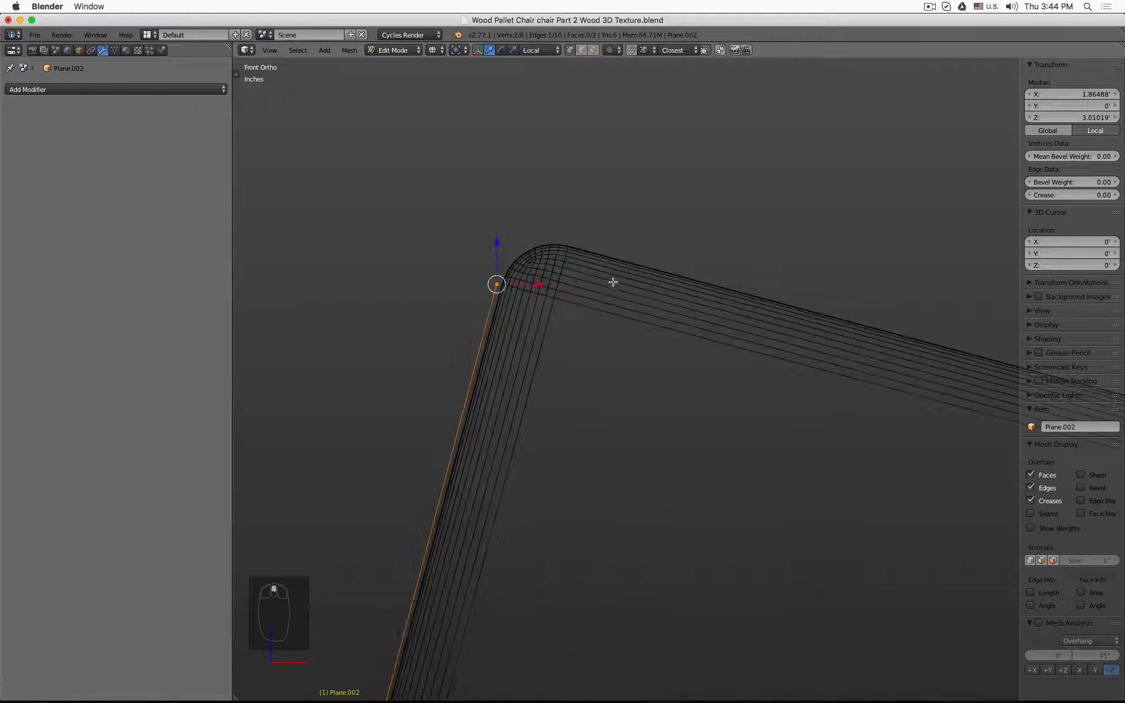
key("g")
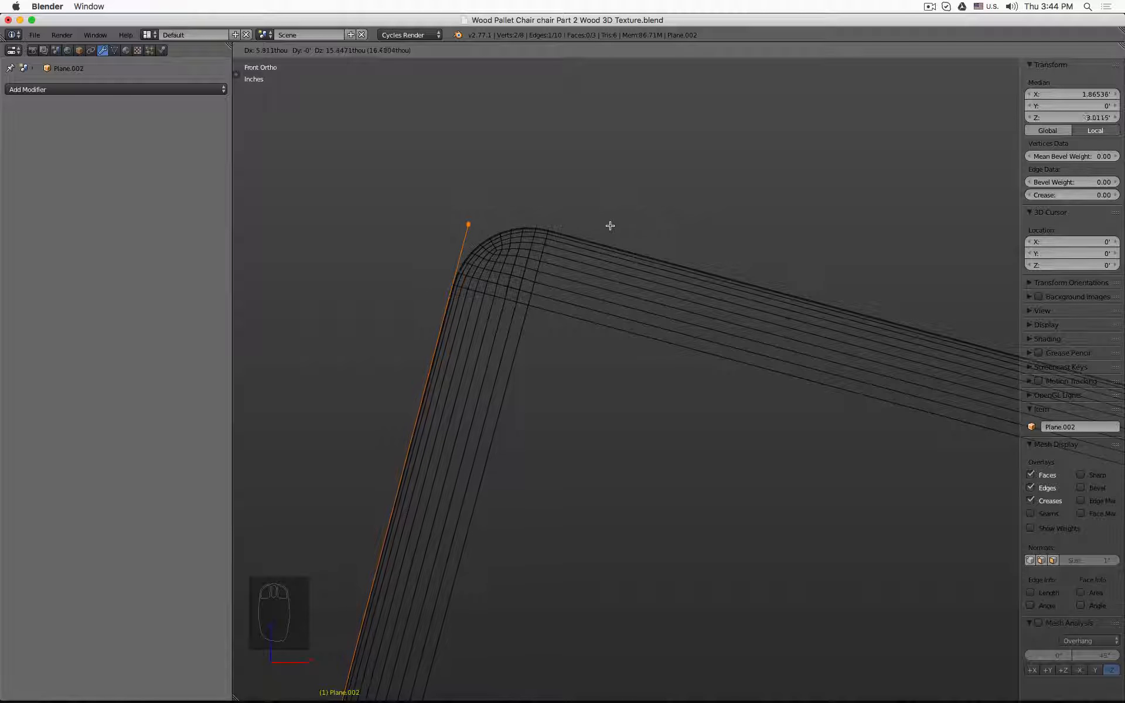
left_click(610, 227)
scroll(565, 266, "down", 3)
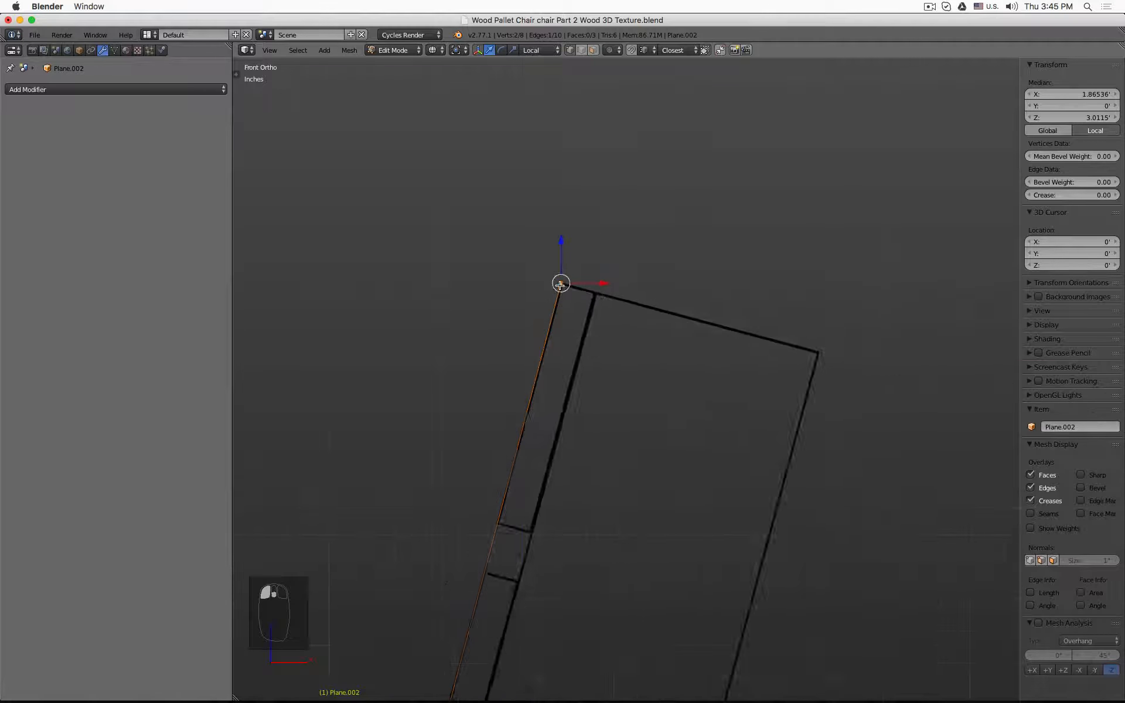
scroll(560, 285, "down", 5)
scroll(574, 328, "up", 10)
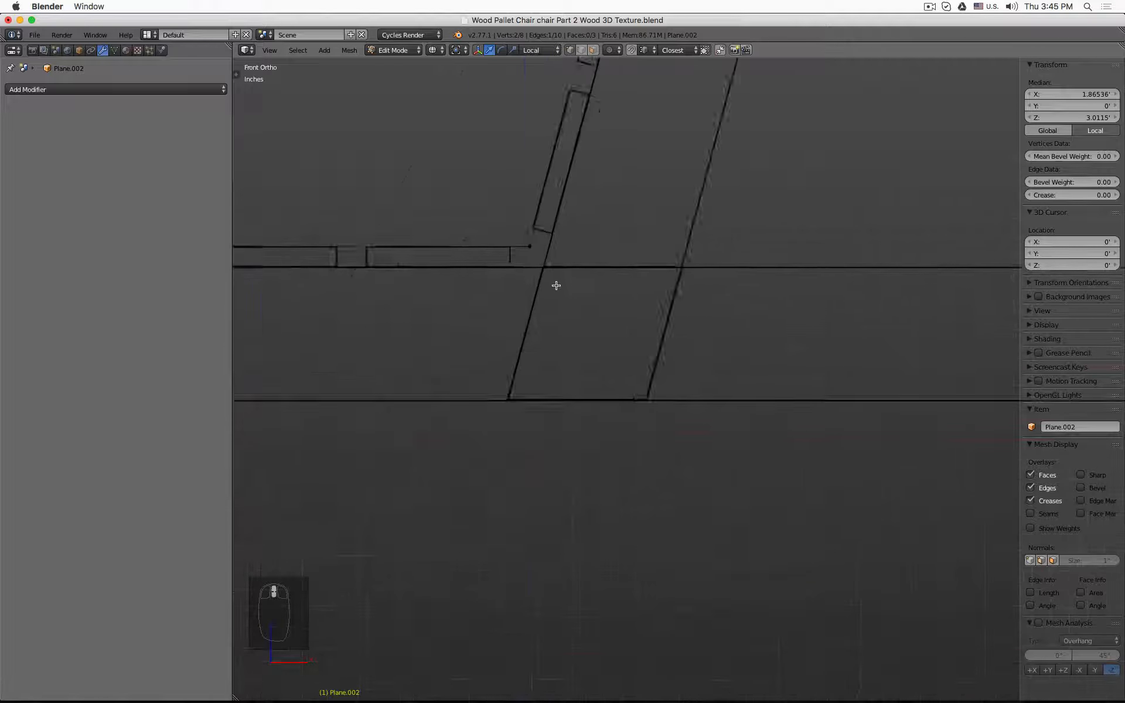
scroll(560, 291, "up", 4)
scroll(615, 332, "up", 2)
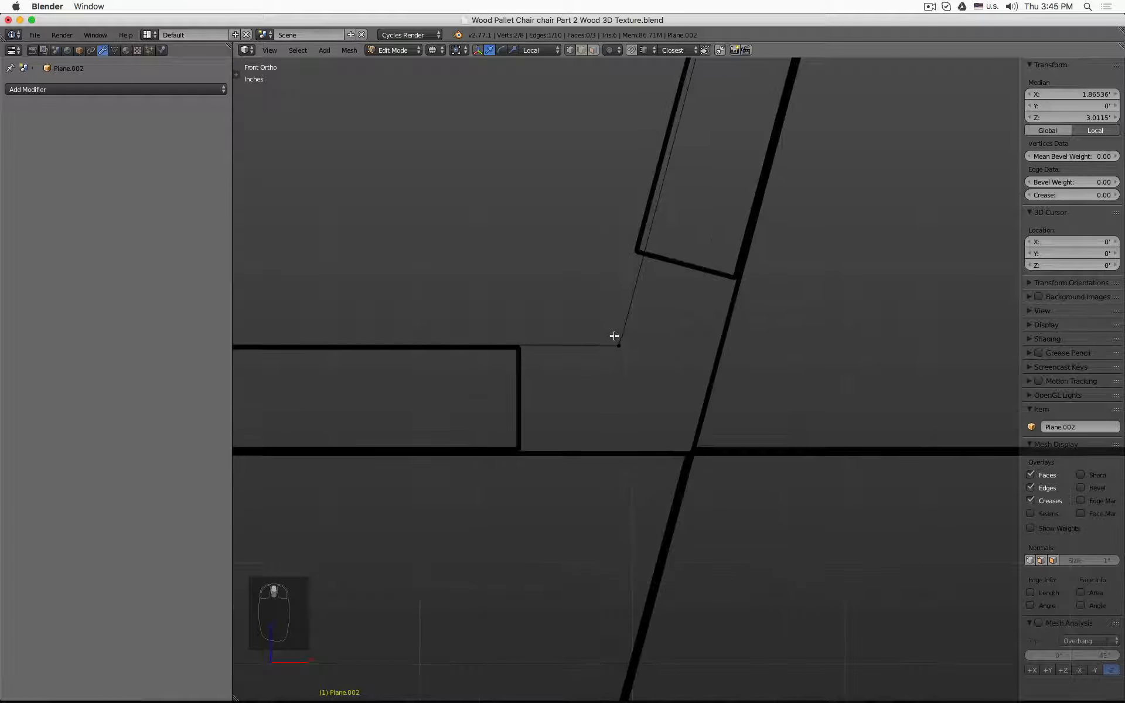
key("a")
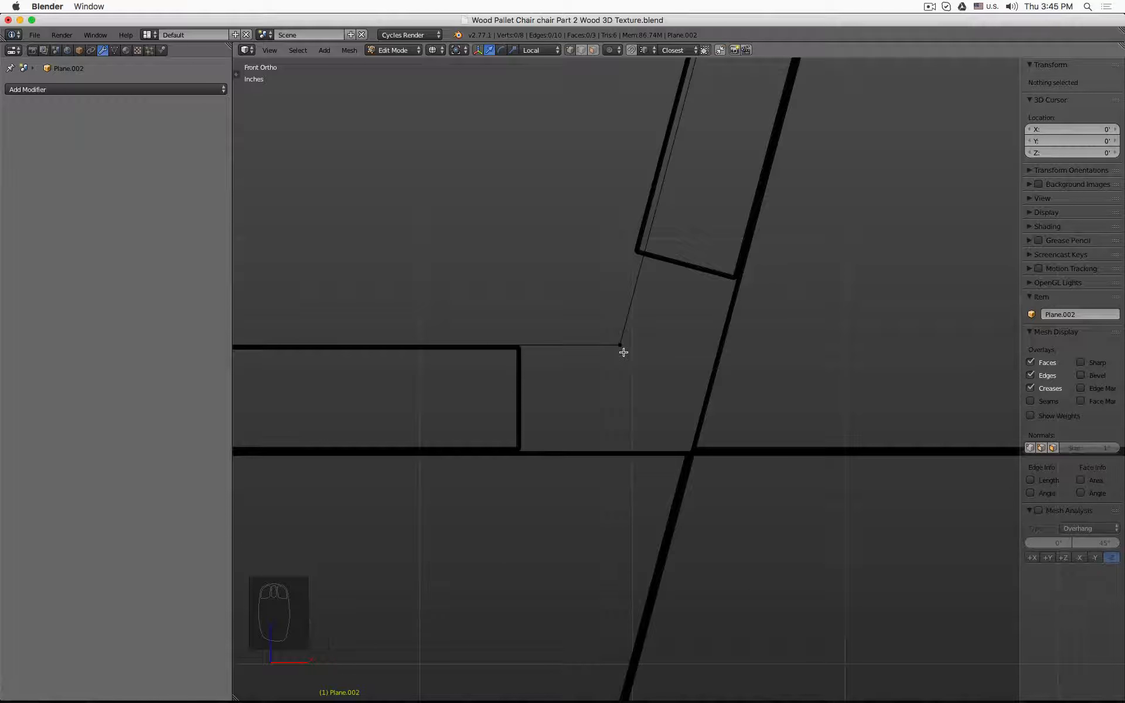
scroll(624, 352, "down", 6)
key("b")
left_click_drag(632, 237, 674, 287)
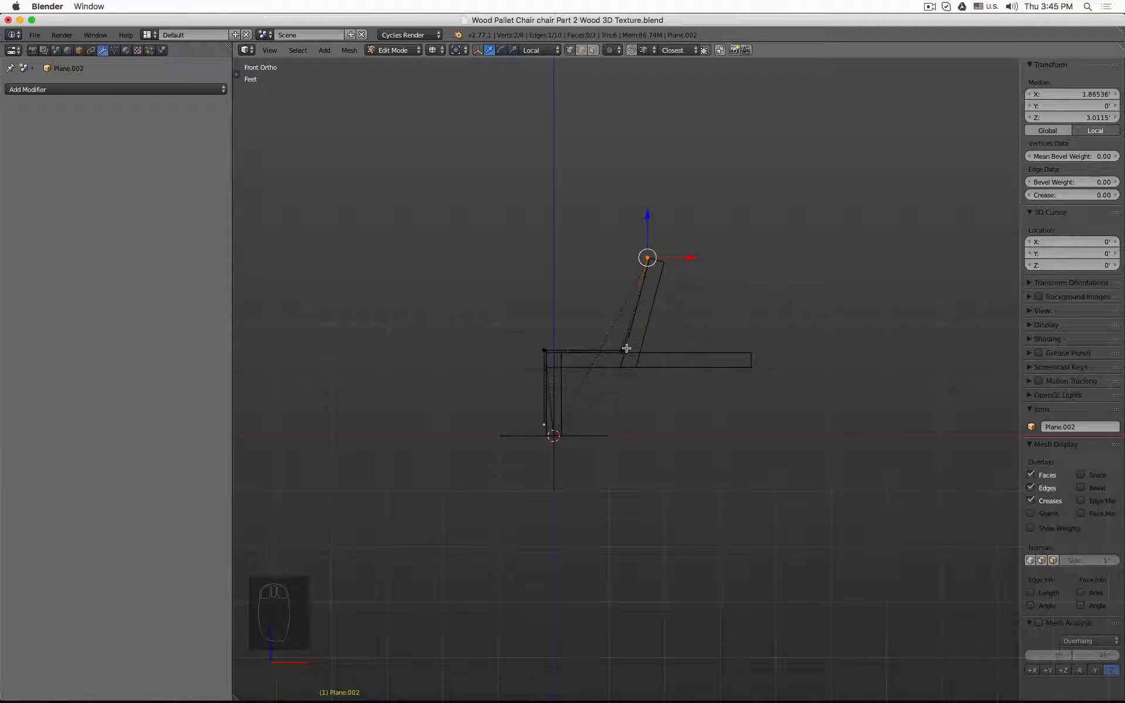
scroll(626, 348, "up", 10)
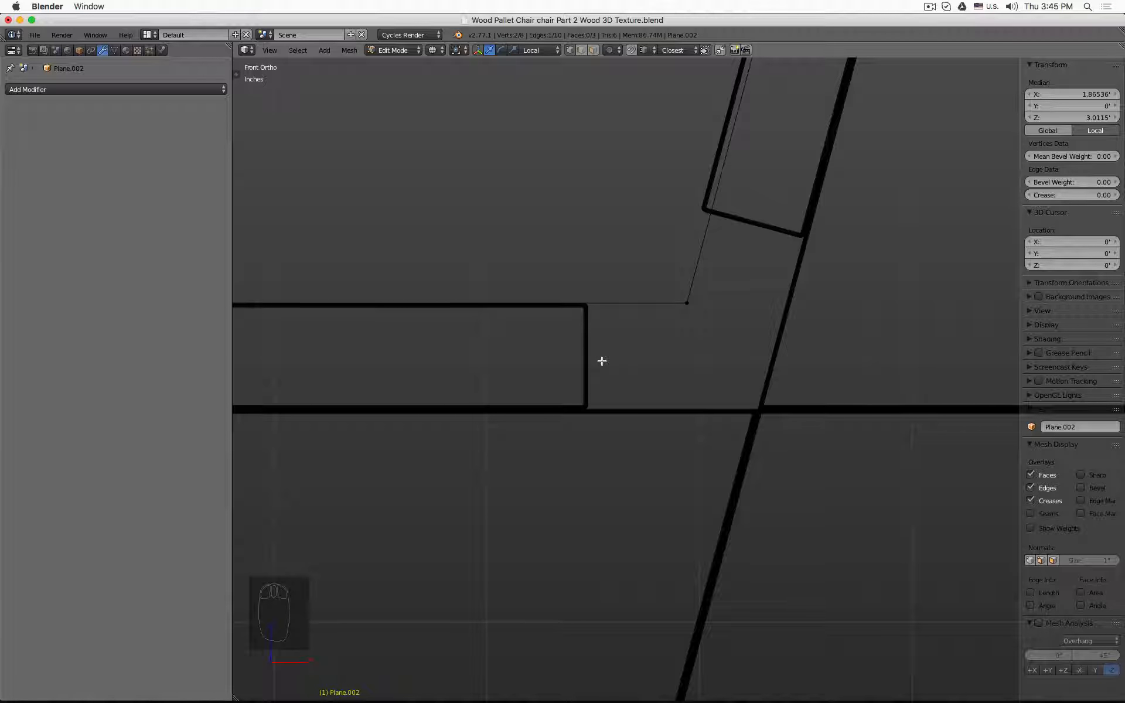
key("a")
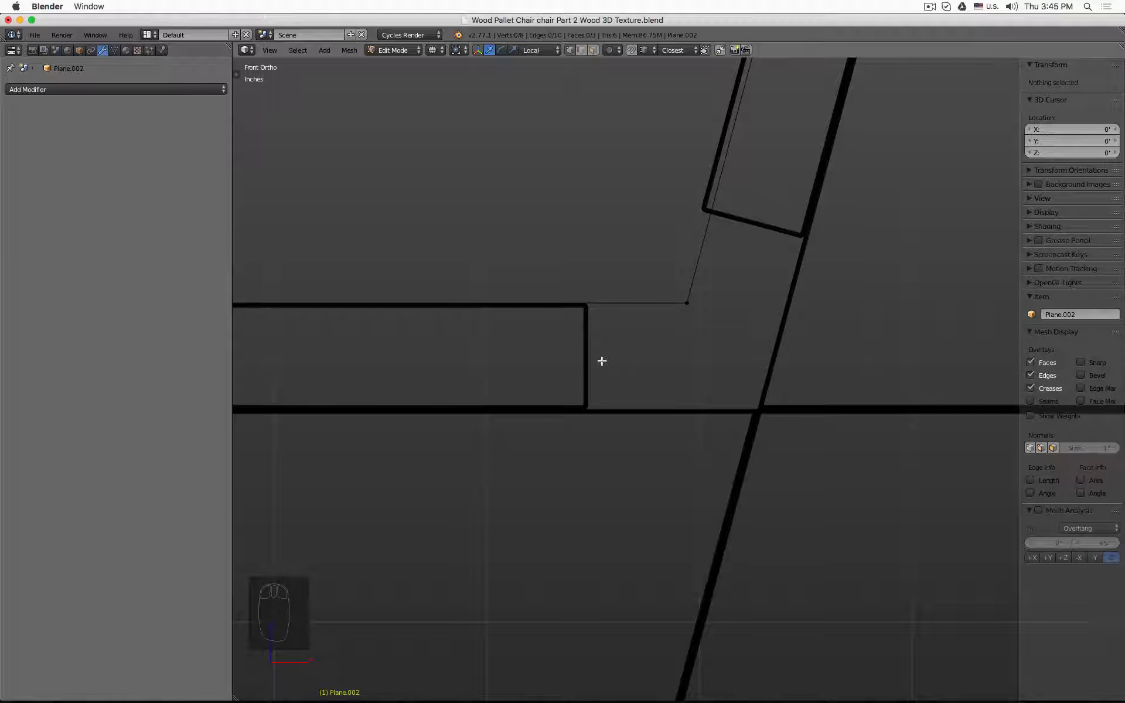
Box-select the edge where seat and backrest meet and move it along X to about 1.4176', aligning the back face with the slats' front
key("b")
right_click(660, 267)
key("b")
left_click_drag(660, 267, 756, 366)
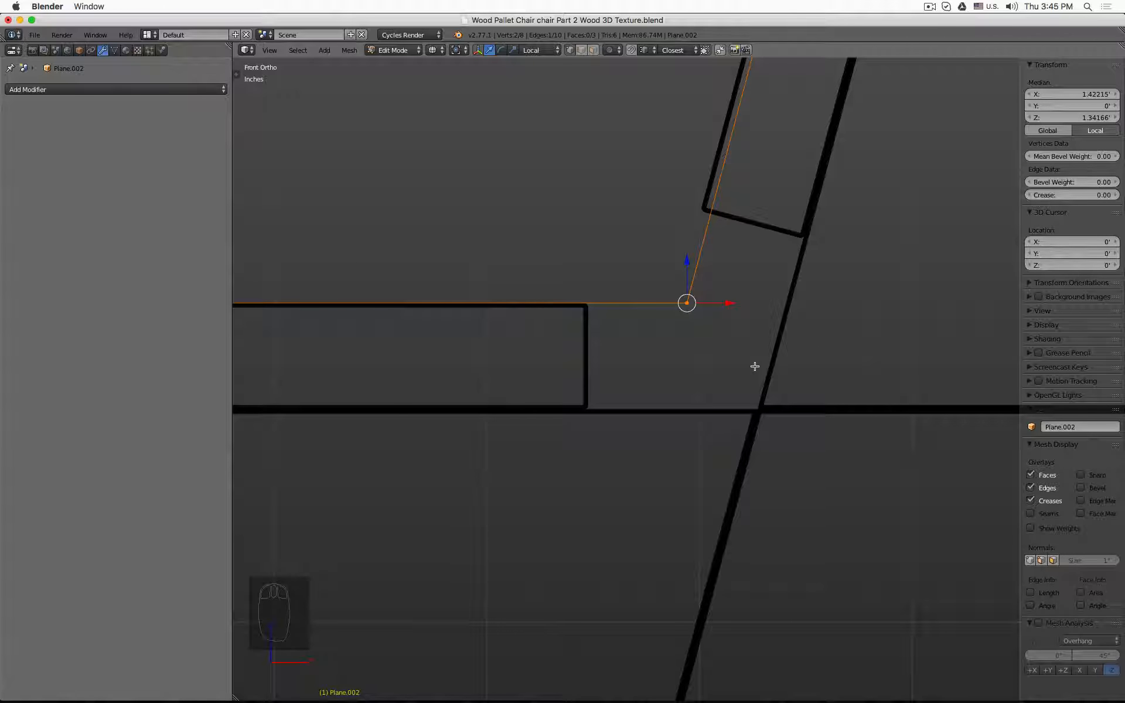
middle_click_drag(754, 366, 738, 352)
scroll(738, 352, "up", 3)
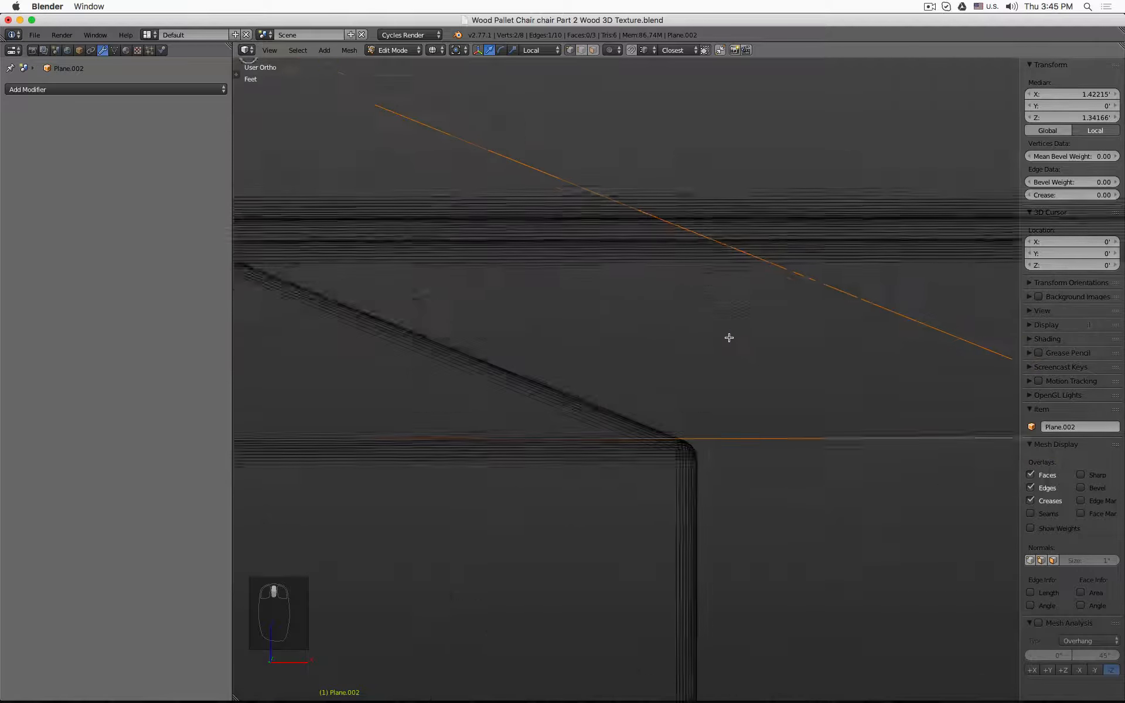
scroll(729, 340, "down", 12)
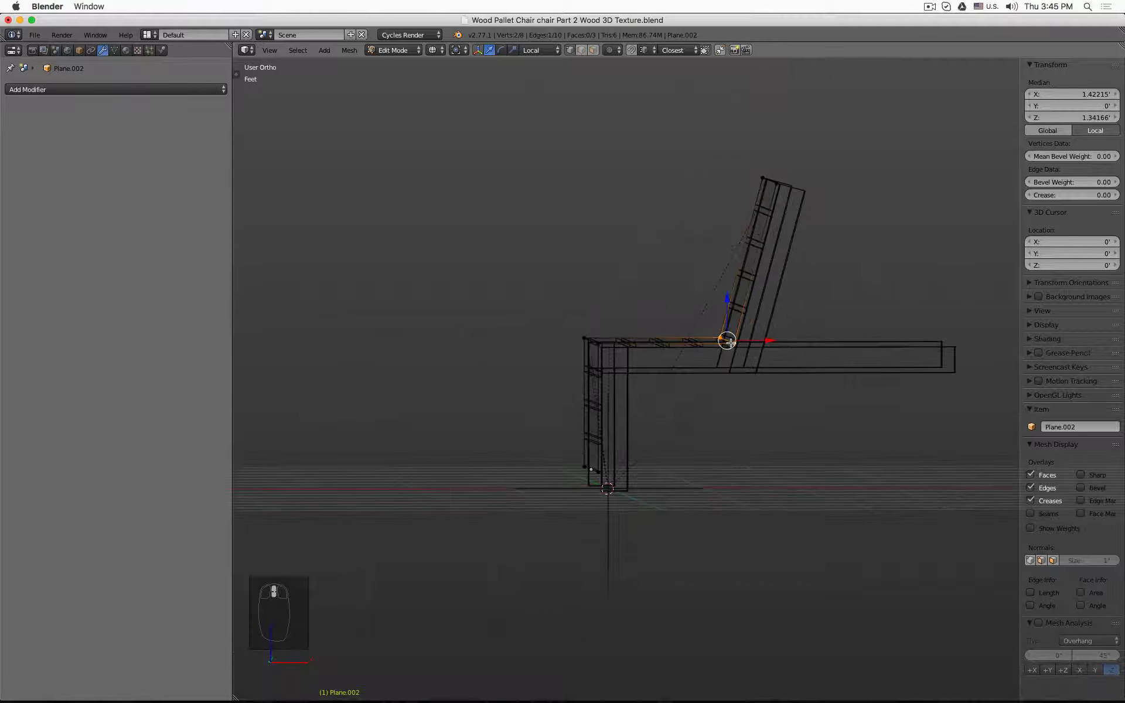
scroll(728, 341, "up", 6)
key("KP_1")
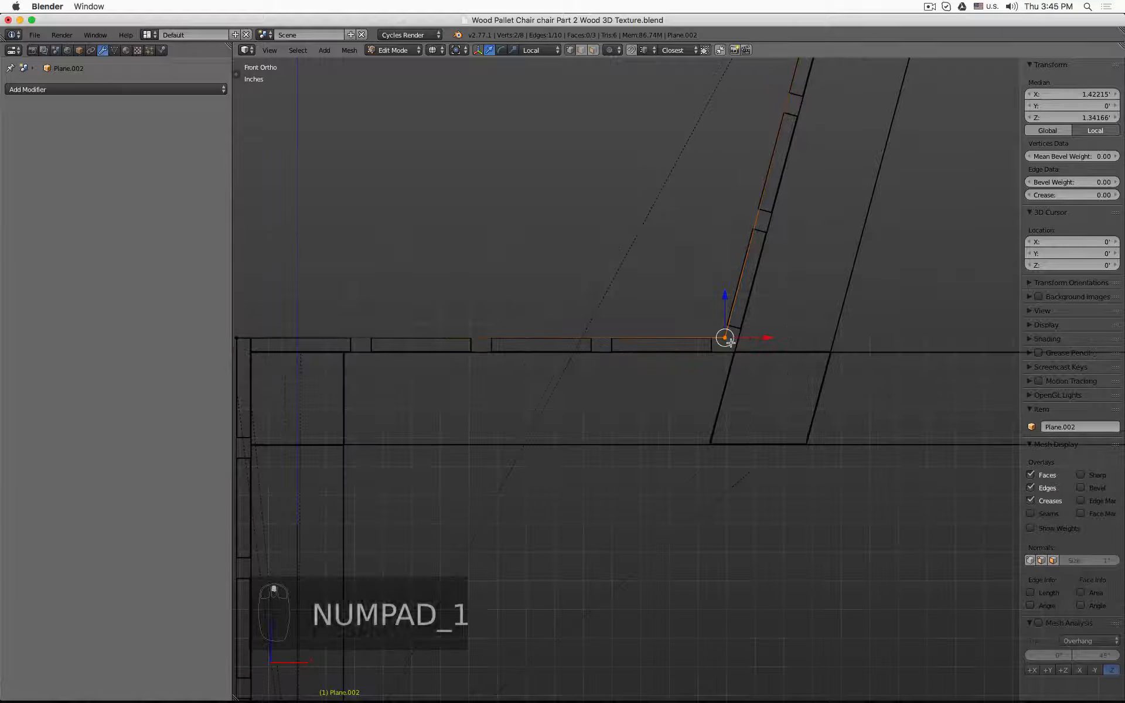
scroll(724, 322, "up", 6)
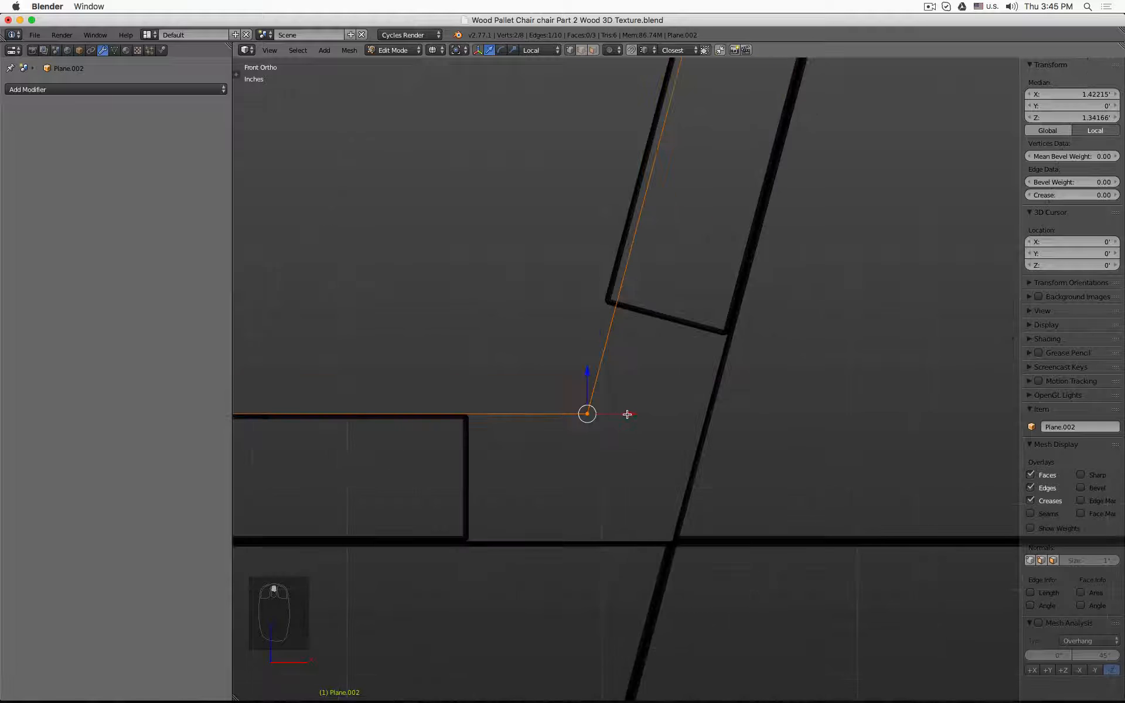
key("g")
key("x")
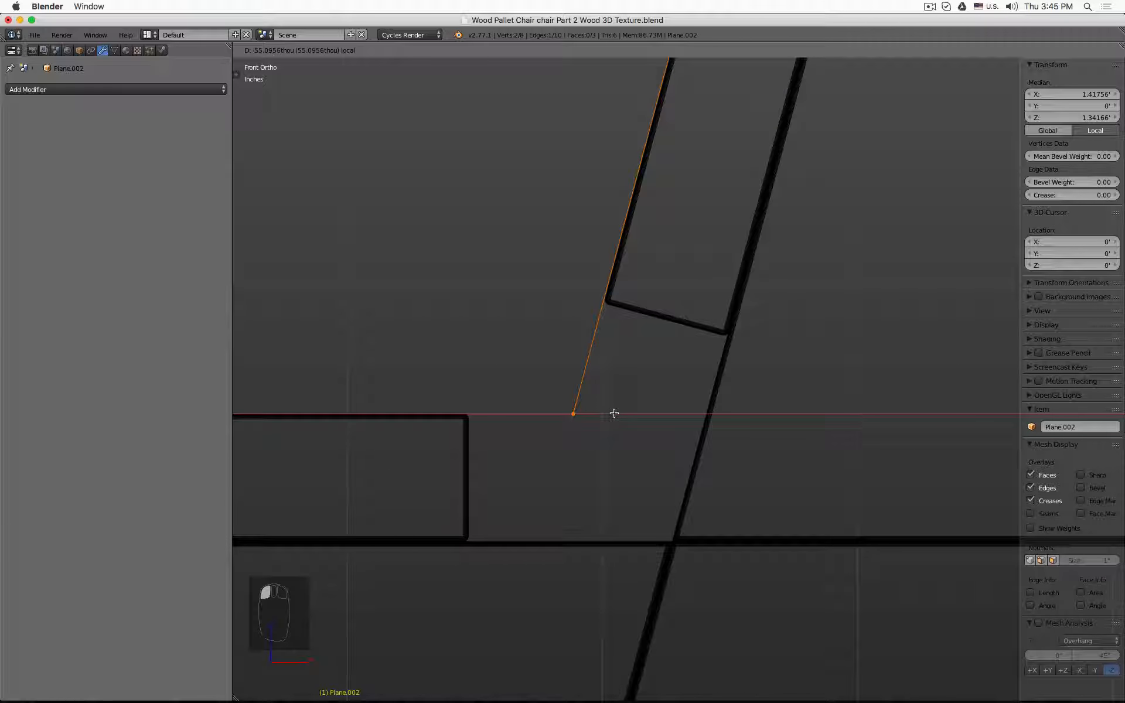
left_click(614, 413)
Add a Solidify modifier to the extruded seat-and-back mesh and show it as wireframe in the front view
scroll(615, 414, "down", 5)
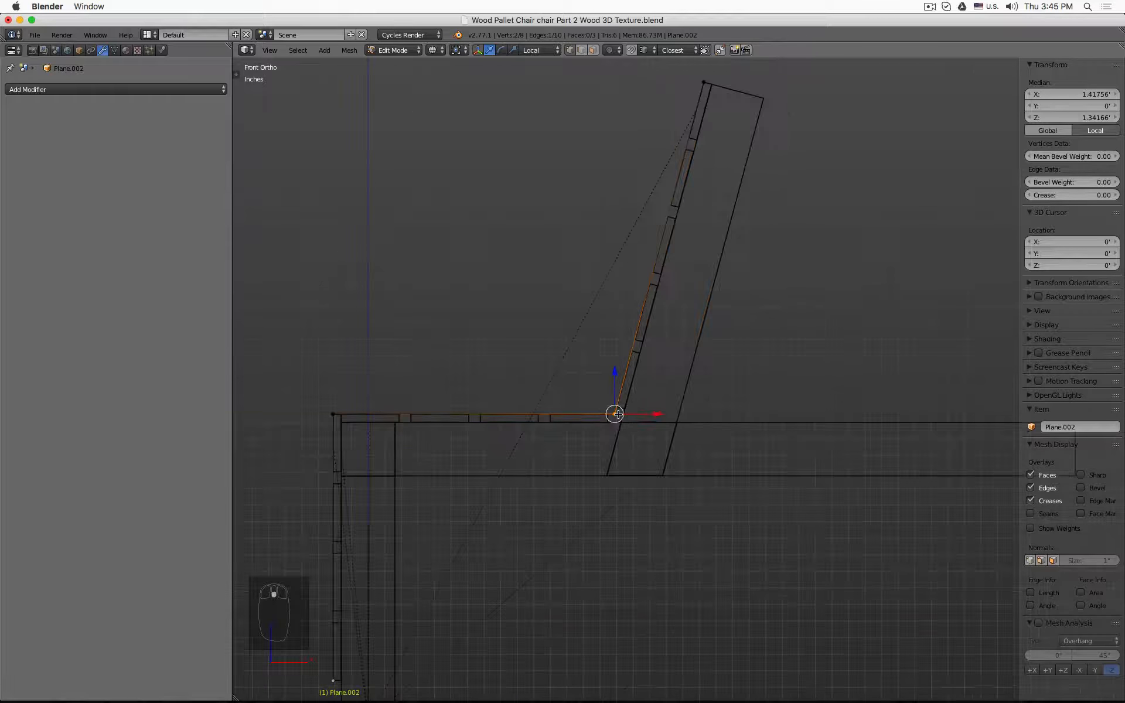
scroll(615, 413, "down", 2)
middle_click_drag(582, 334, 609, 352)
key("z")
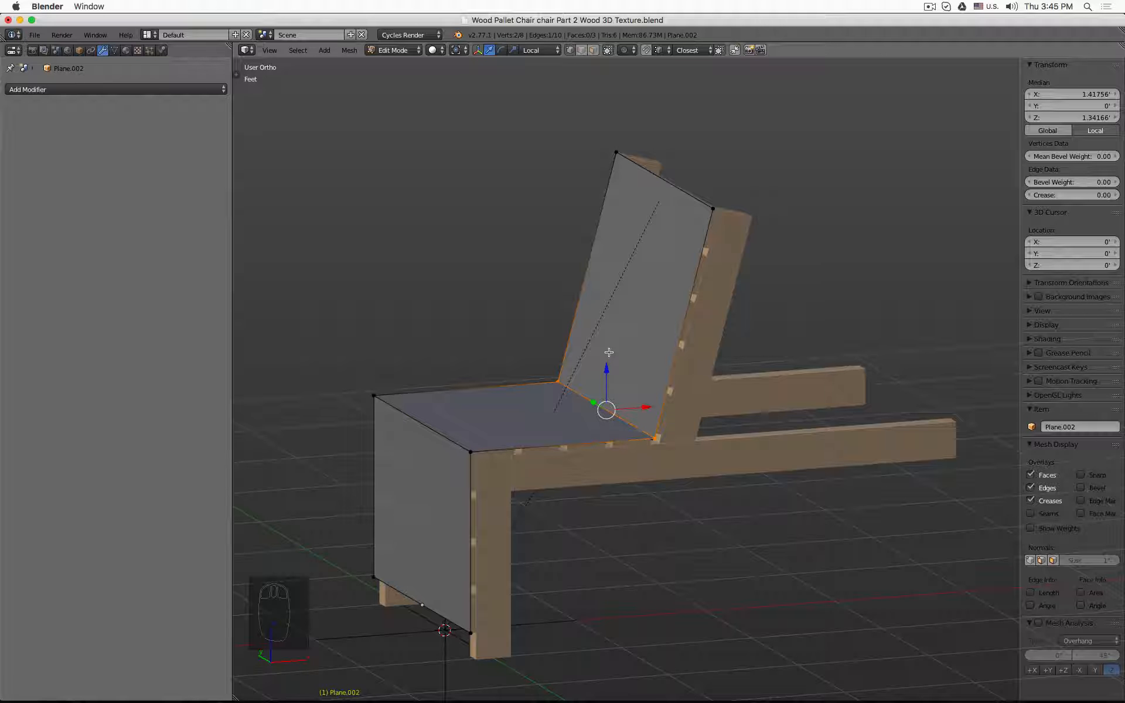
left_click(195, 92)
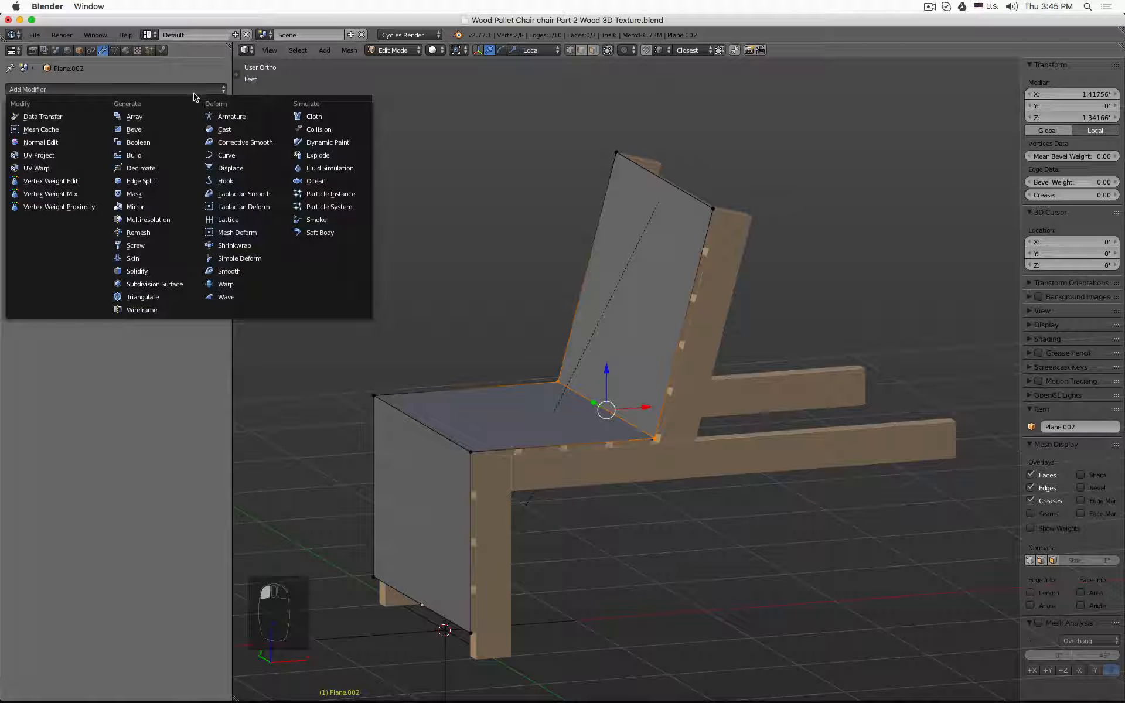
left_click(155, 273)
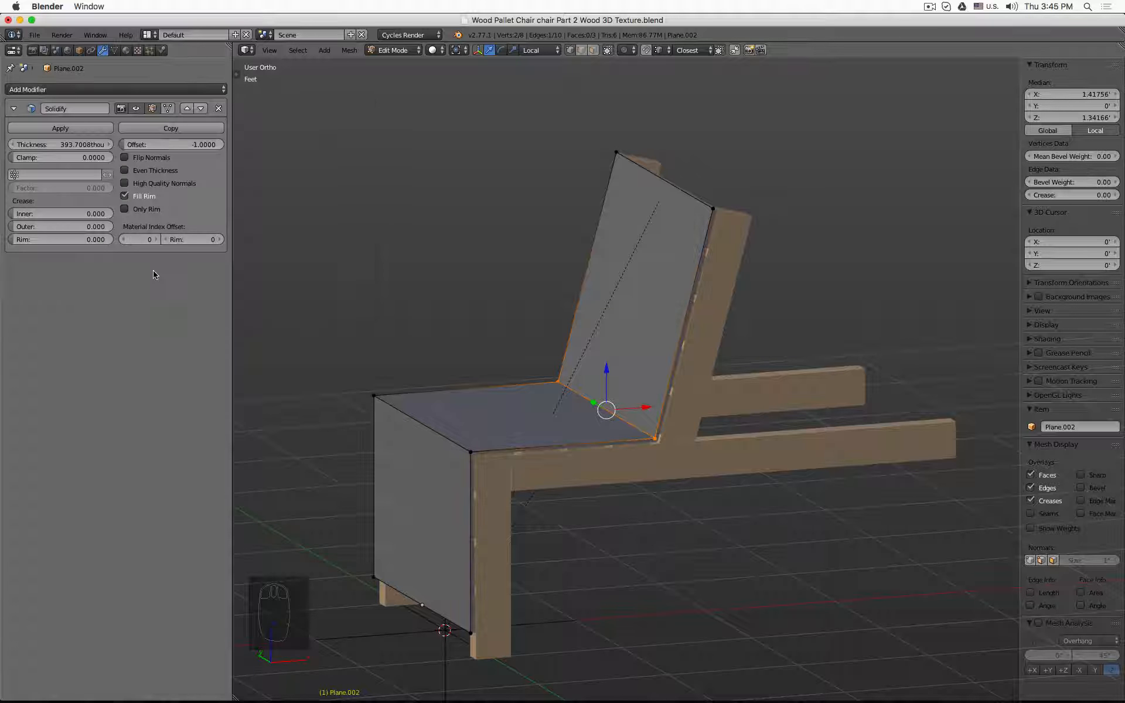
key("KP_1")
key("z")
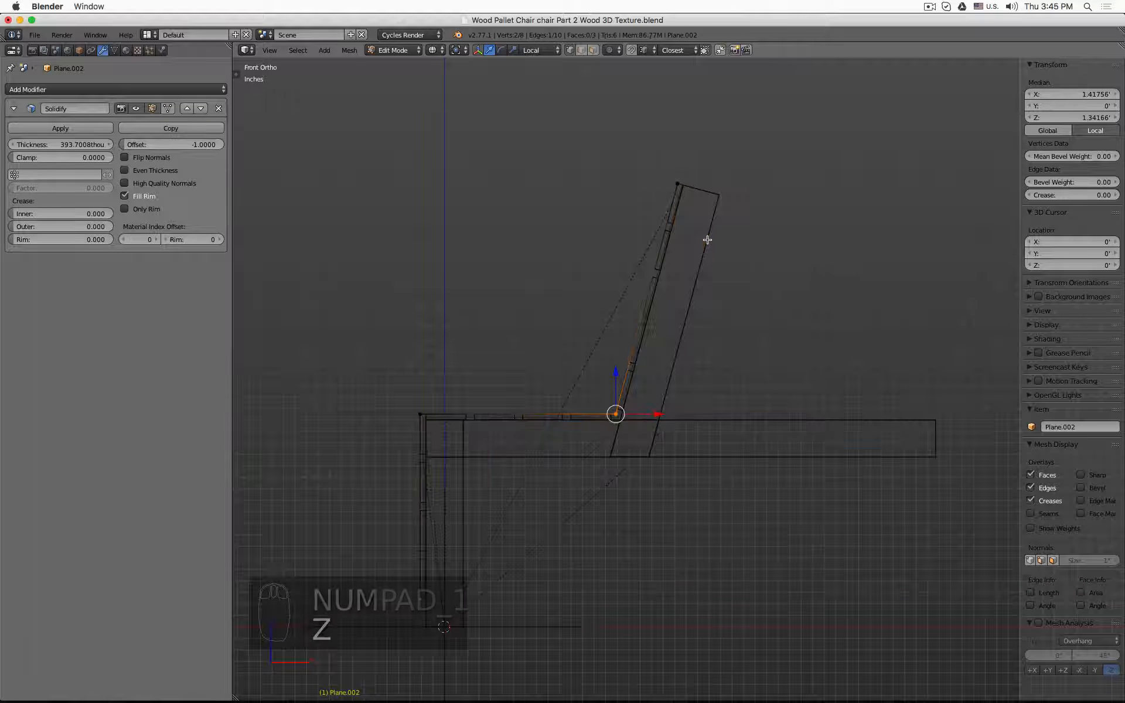
Set the Solidify modifier's thickness to 1 inch on the seat-and-back mesh
scroll(672, 212, "up", 3)
key("Tab")
scroll(673, 209, "down", 2)
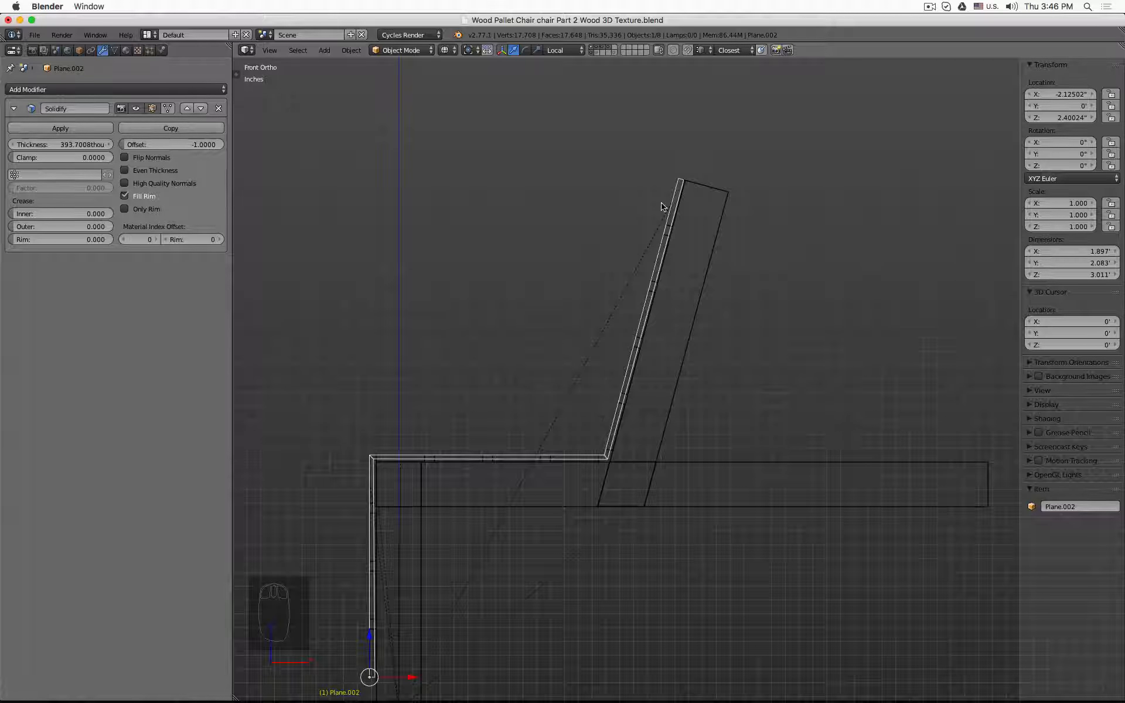
middle_click_drag(577, 214, 587, 221)
key("Tab")
key("z")
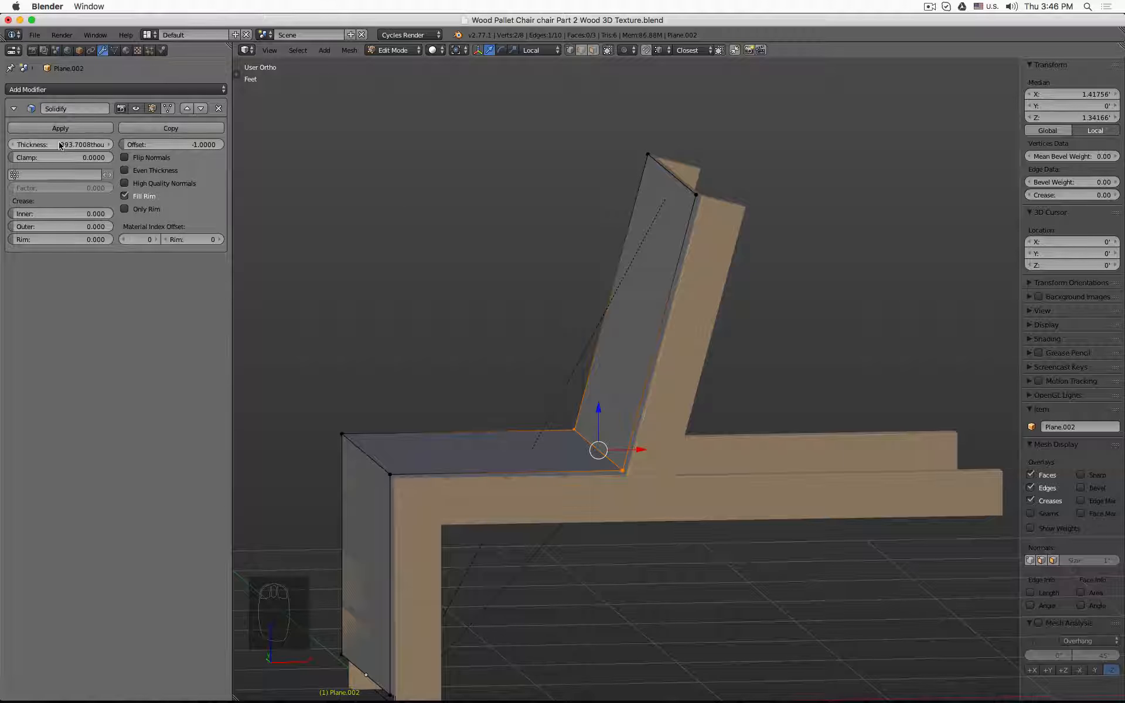
left_click(98, 145)
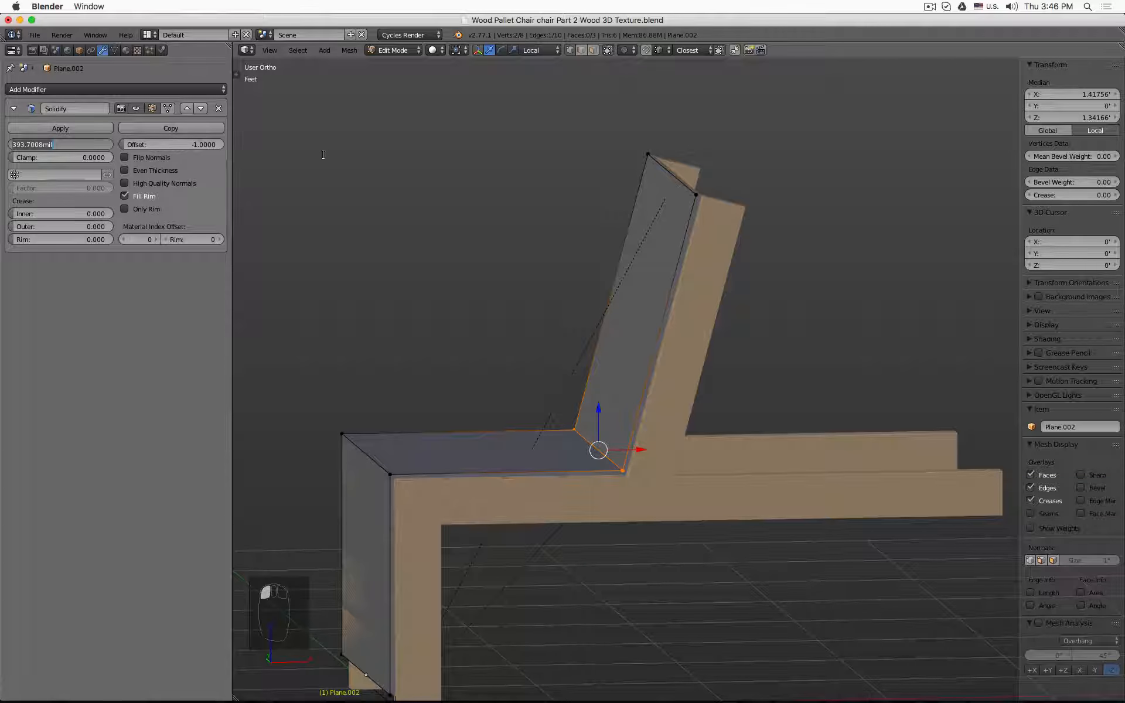
type("1")
key("Return")
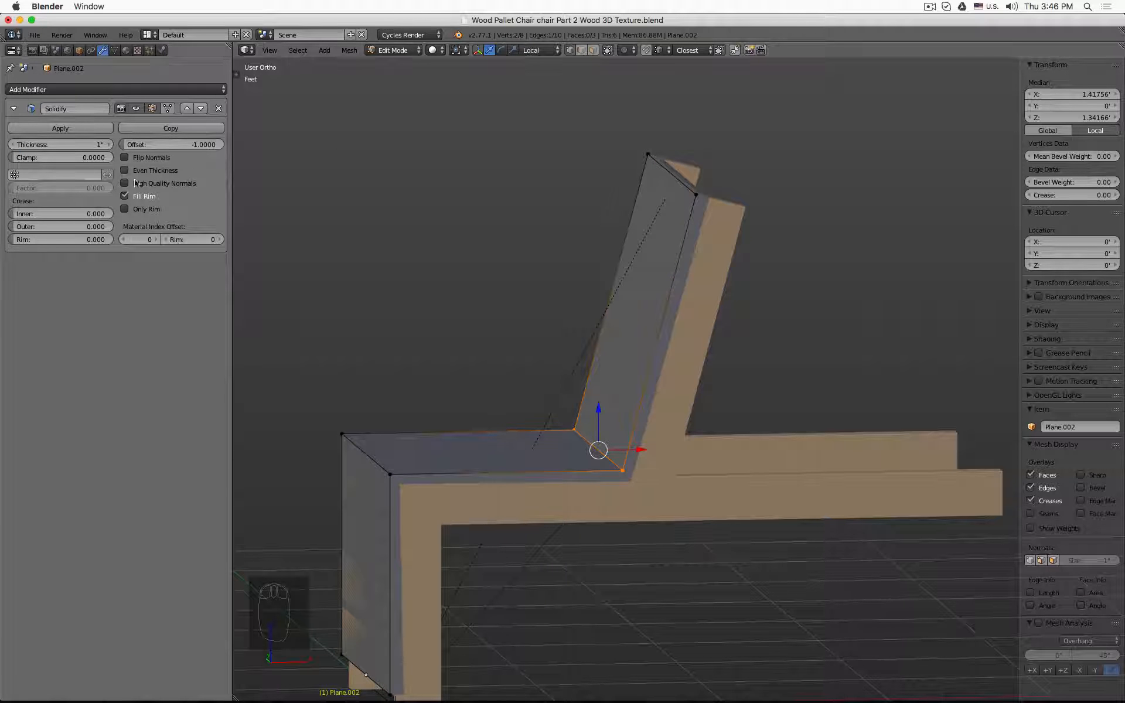
Enable Even Thickness and High Quality Normals for the Solidify modifier and set its offset to 1
left_click(143, 172)
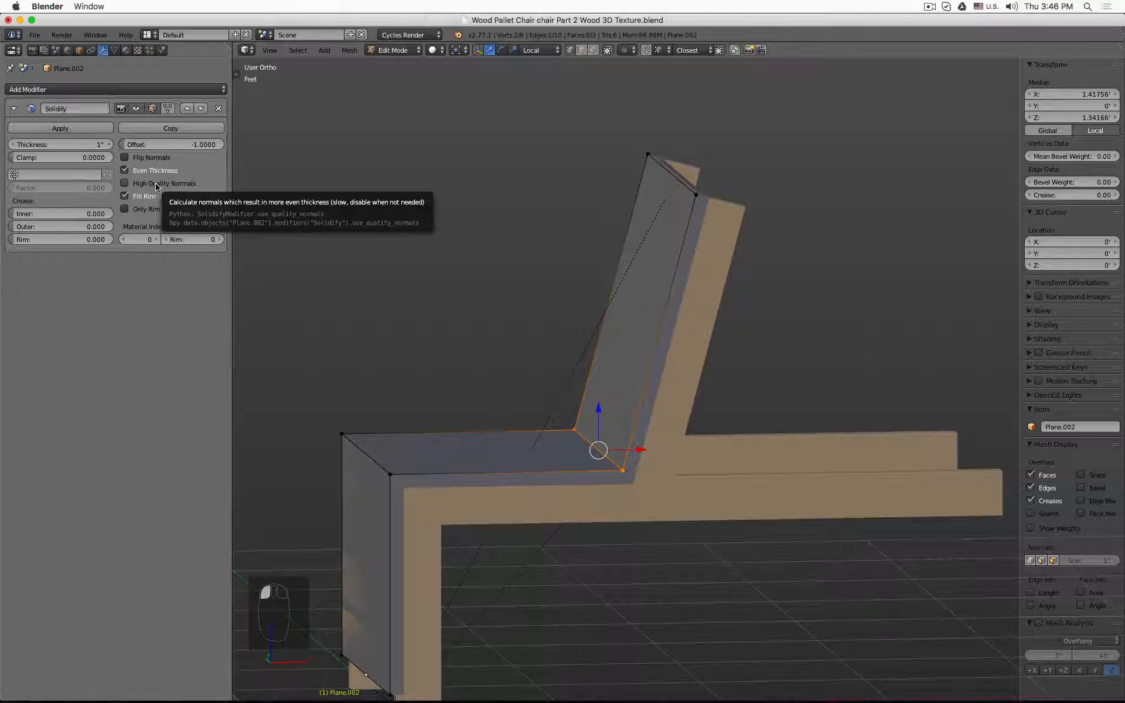
left_click(161, 186)
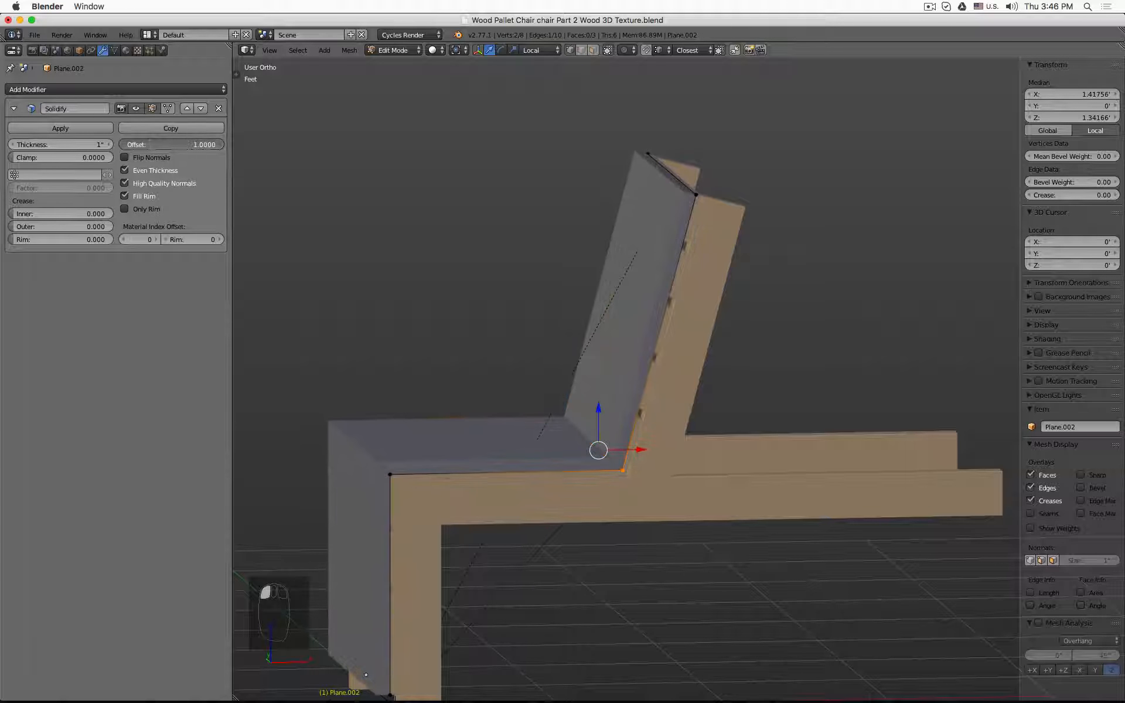
key("minus")
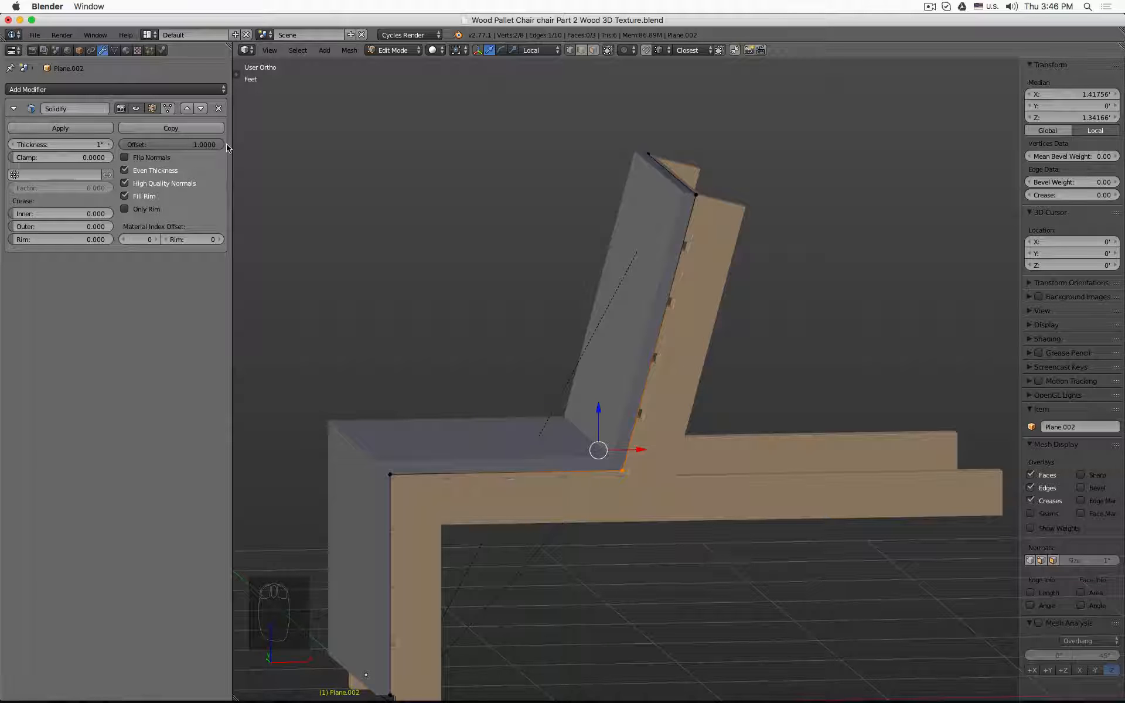
Switch to face selection in wireframe, select the backrest face and display the mesh's face normals with size 1 inch
key("z")
key("z")
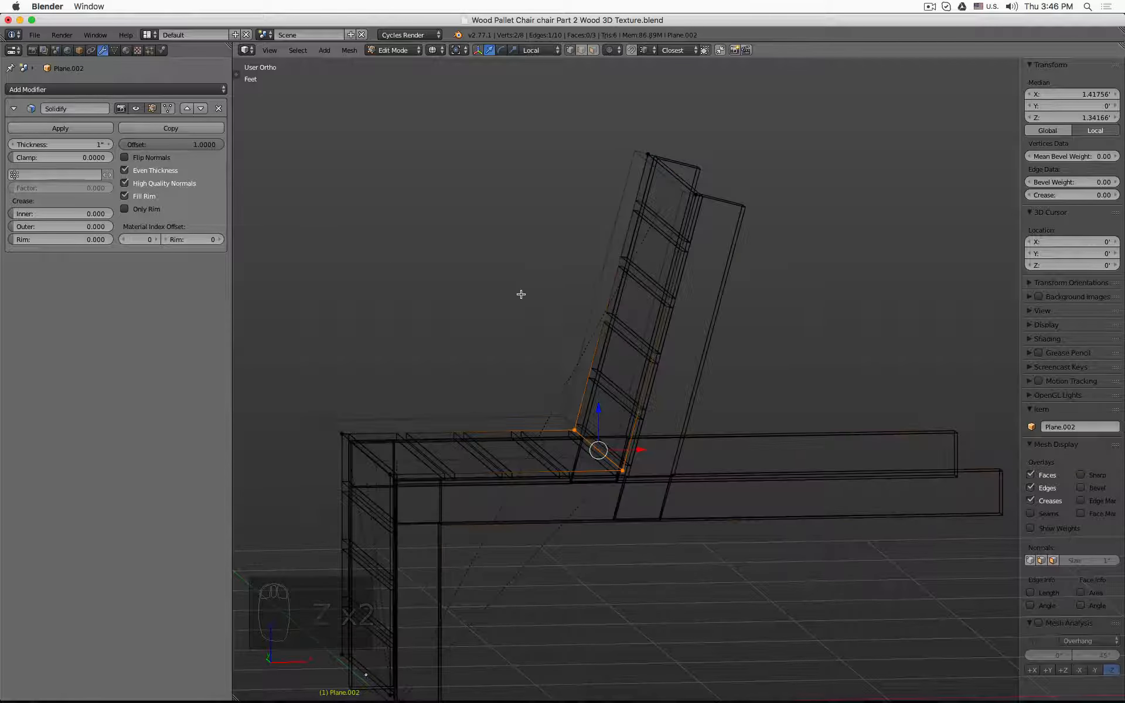
key("a")
key("a")
key("a")
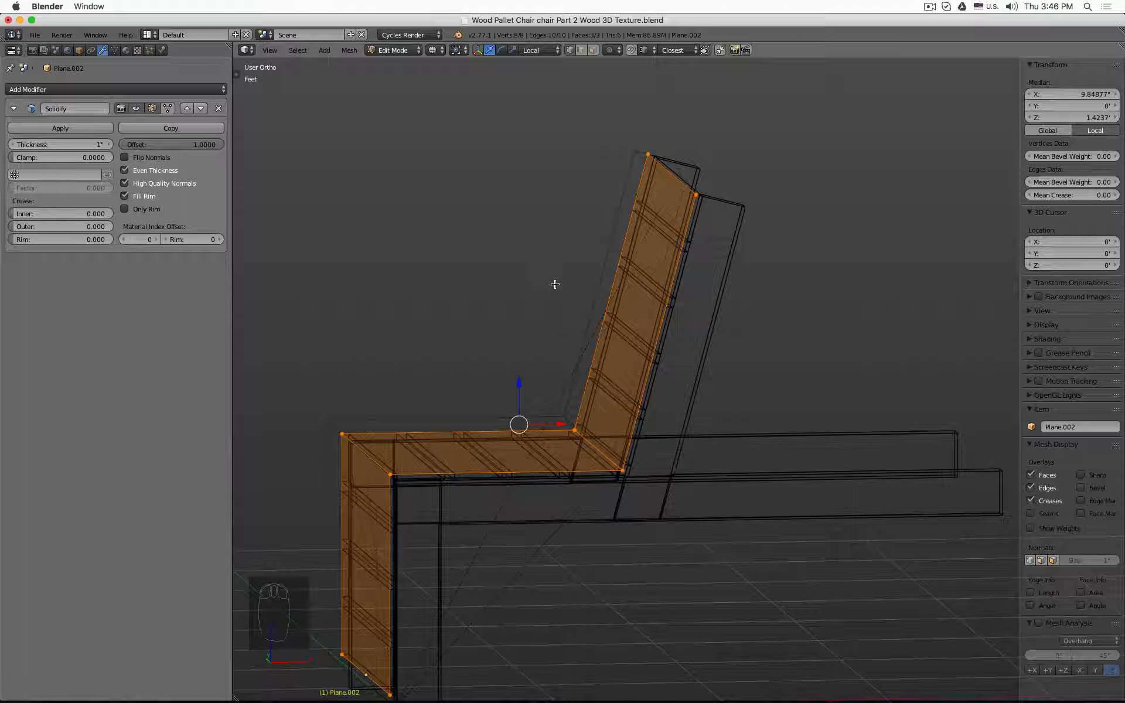
left_click(592, 50)
right_click(641, 322)
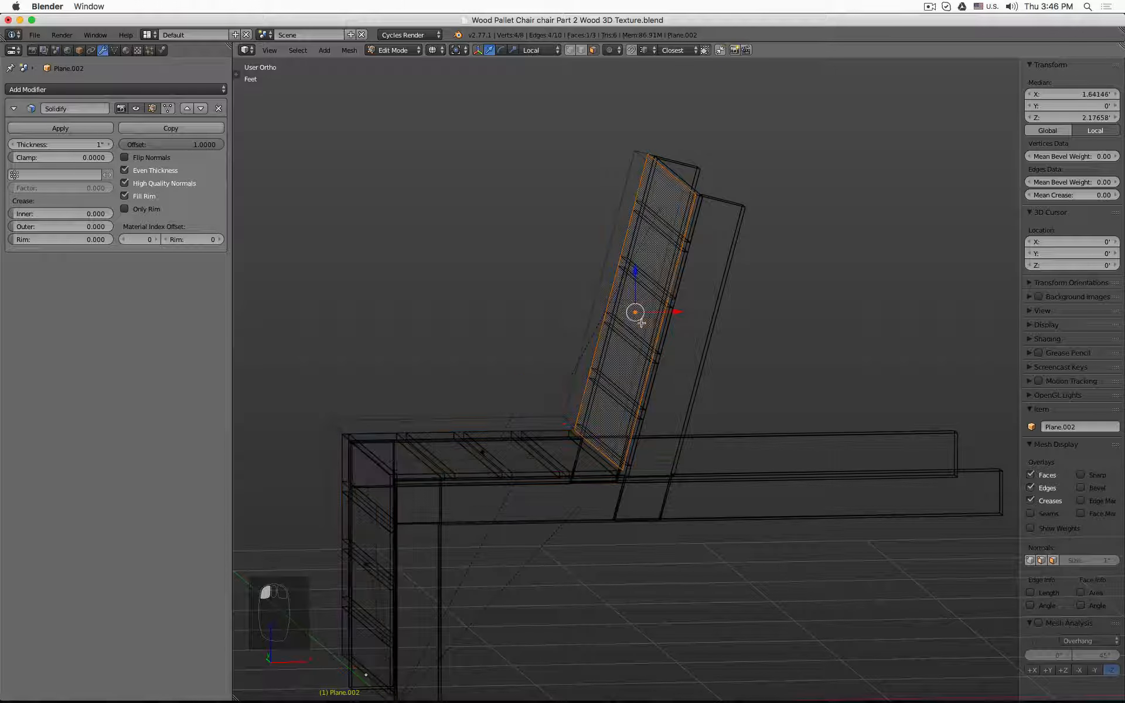
left_click(1052, 561)
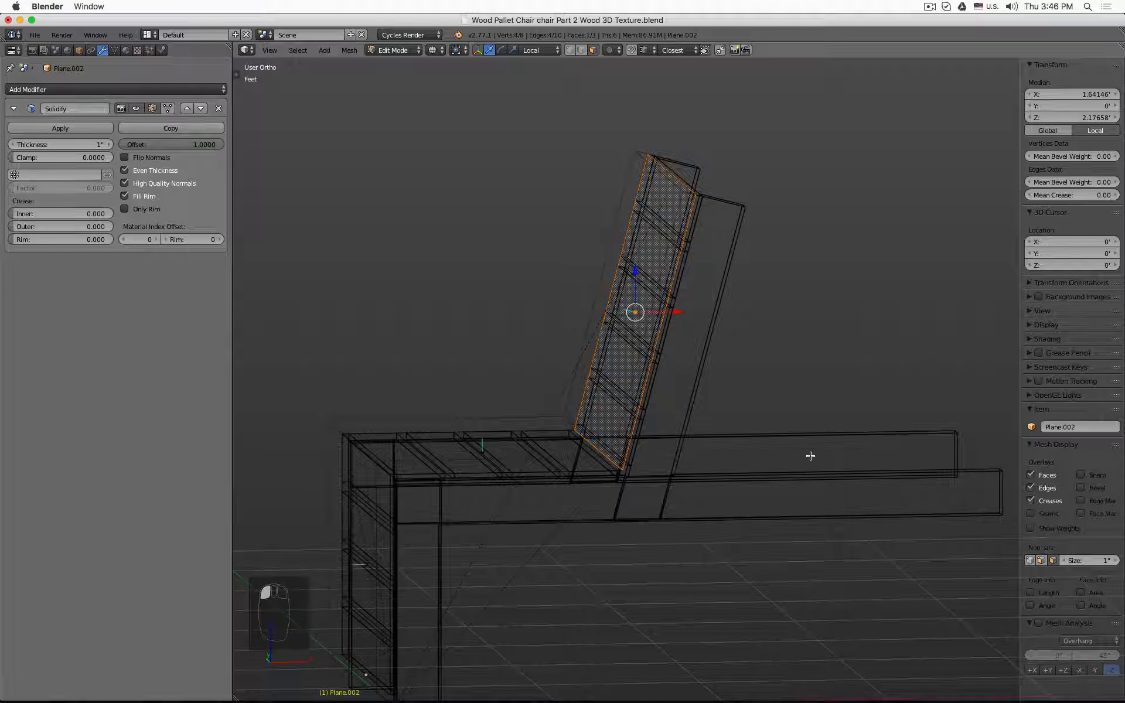
Examine the shell's thickness direction from the front, back and underside, then try a Solidify offset of -1 and undo it
key("KP_1")
scroll(758, 368, "up", 2)
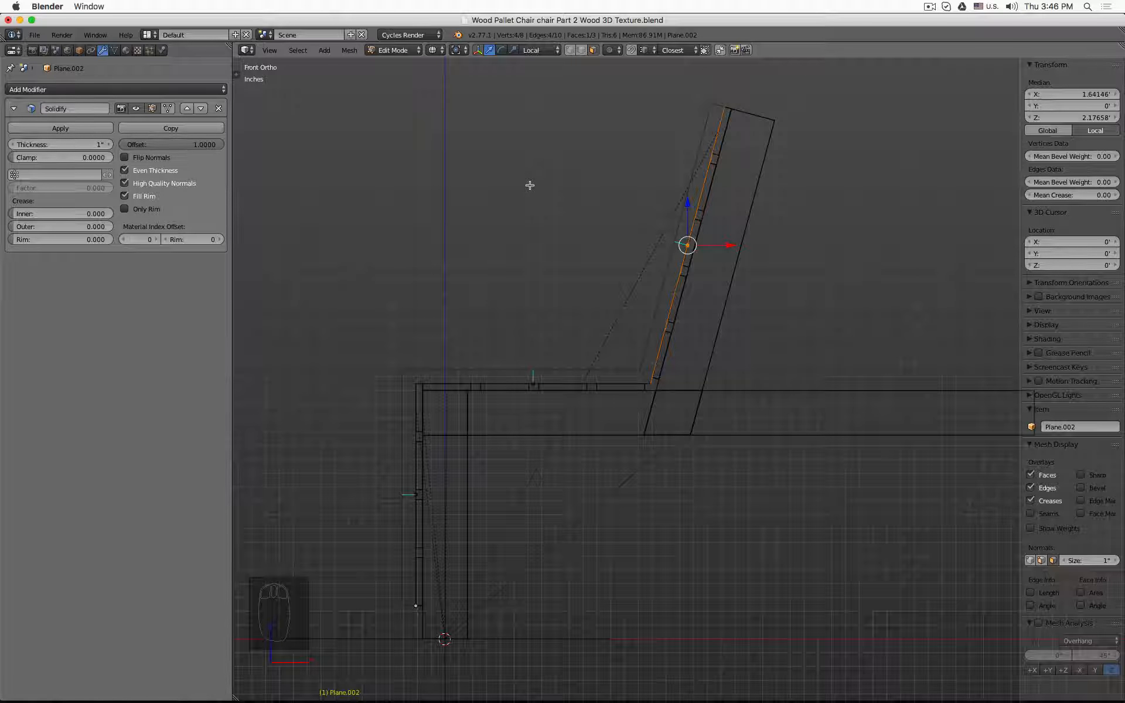
middle_click_drag(521, 205, 562, 221)
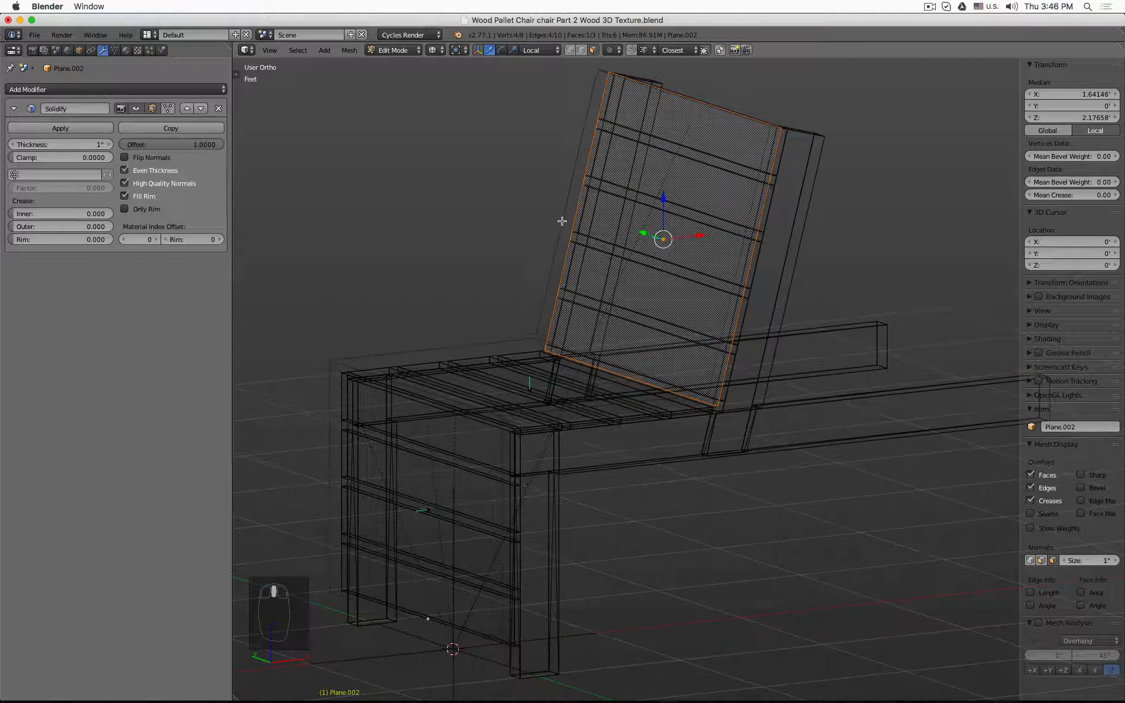
key("z")
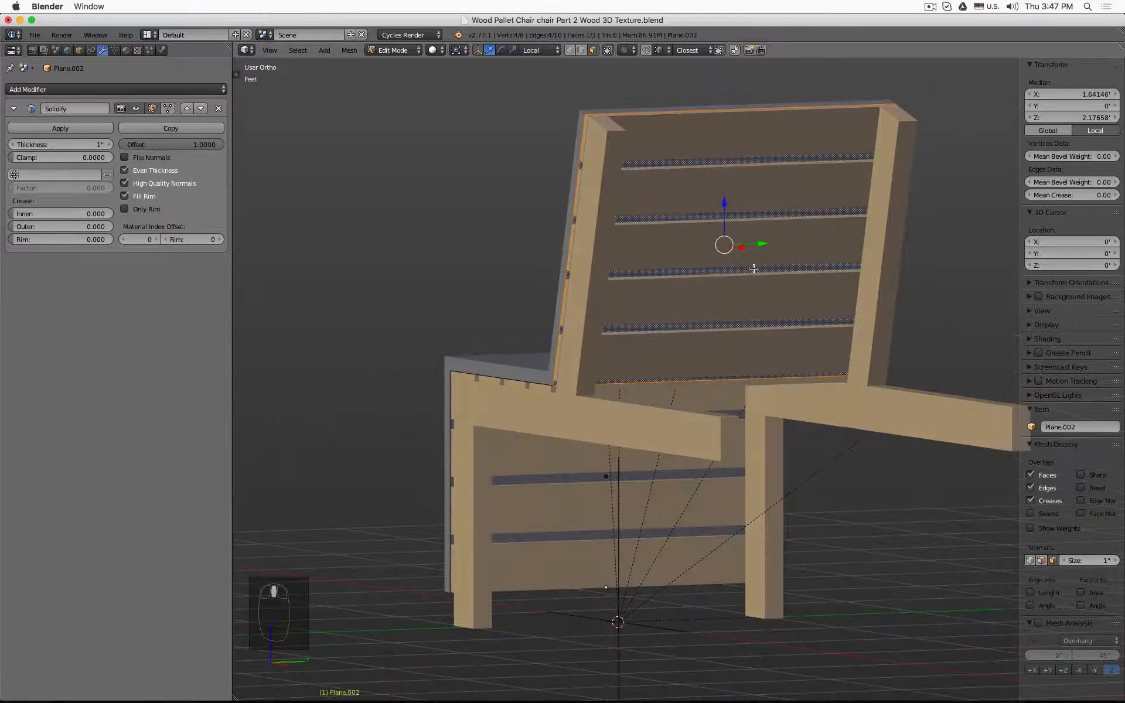
middle_click_drag(753, 266, 811, 275)
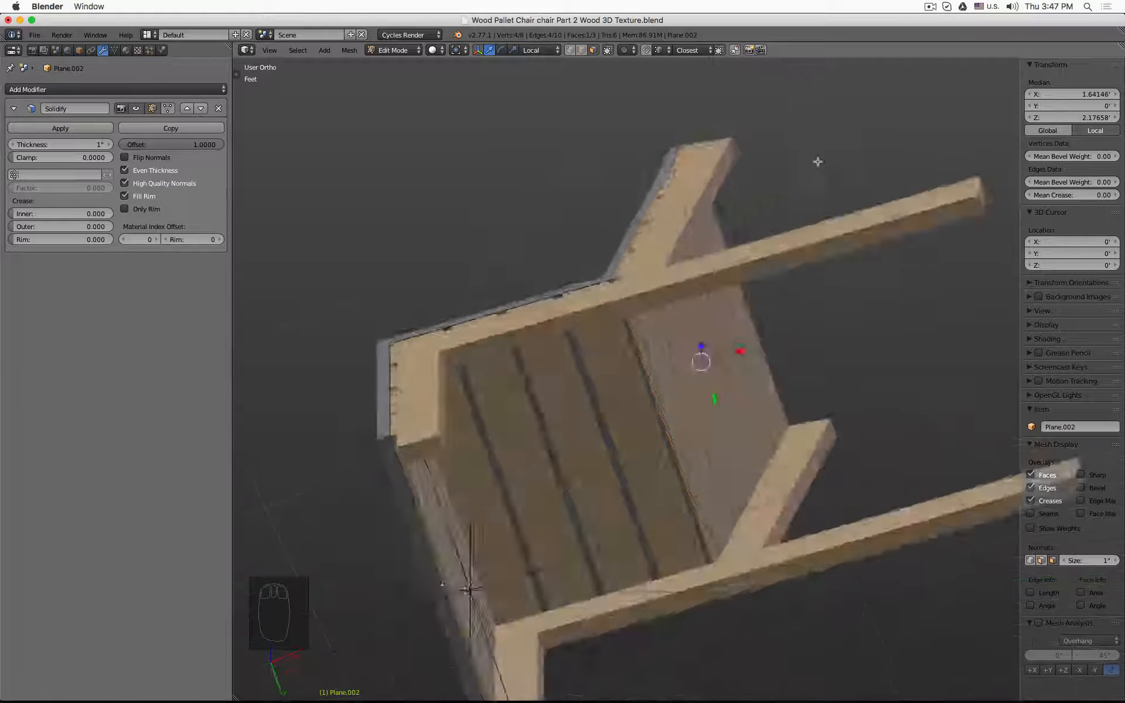
middle_click_drag(815, 164, 825, 233)
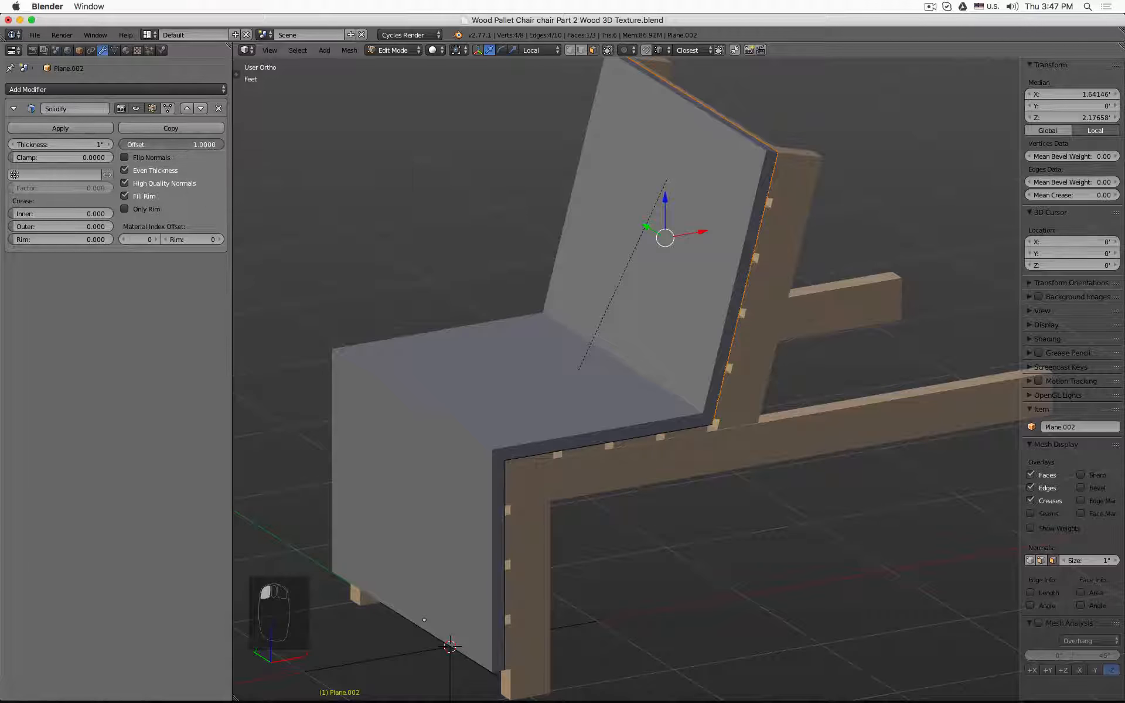
left_click_drag(188, 146, 123, 146)
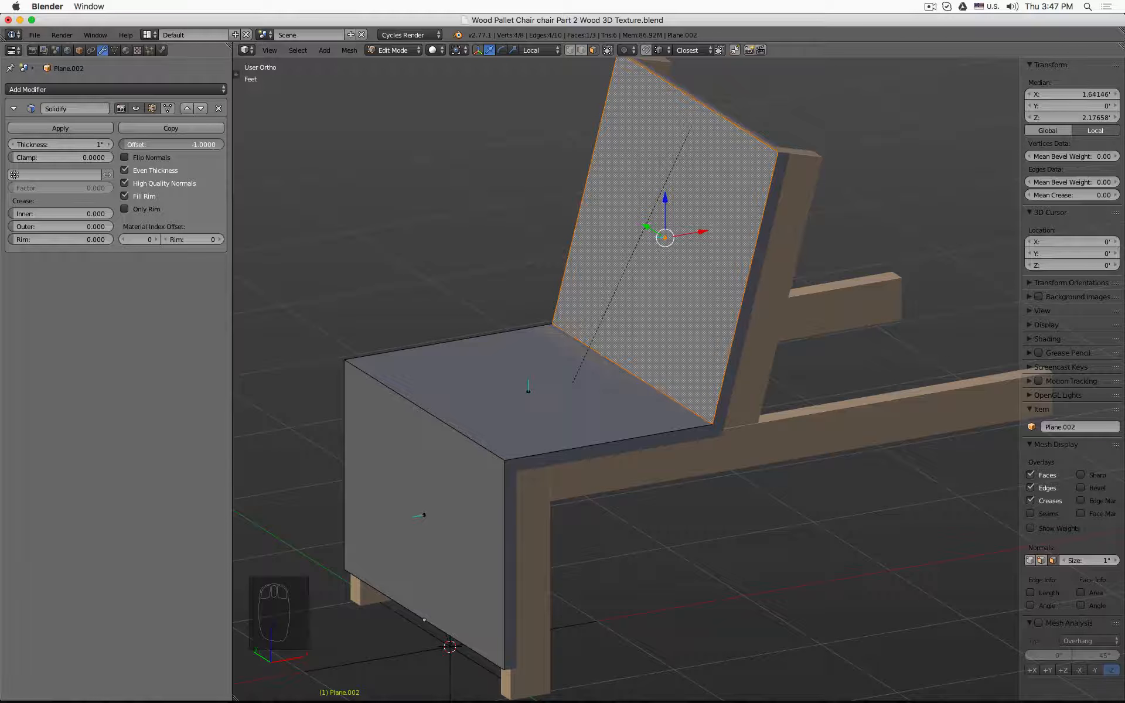
key("ctrl+z")
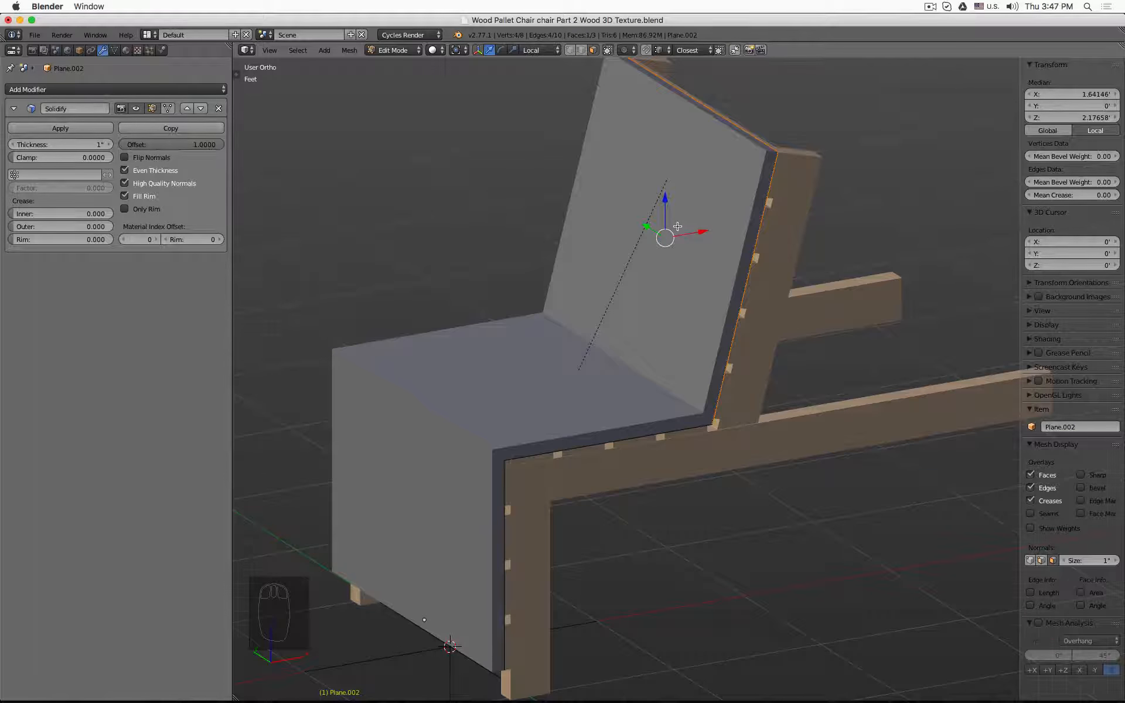
Return to vertex selection and hide the face normals, showing the chair with solid shading
key("KP_1")
key("z")
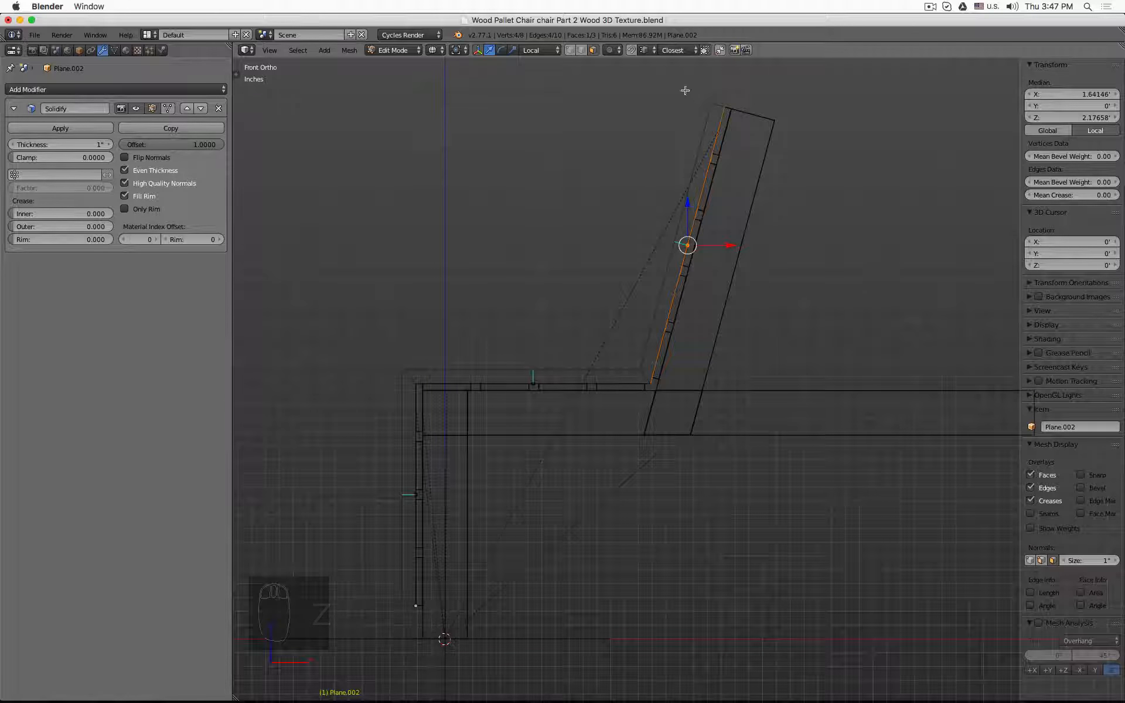
left_click(570, 51)
left_click(1053, 561)
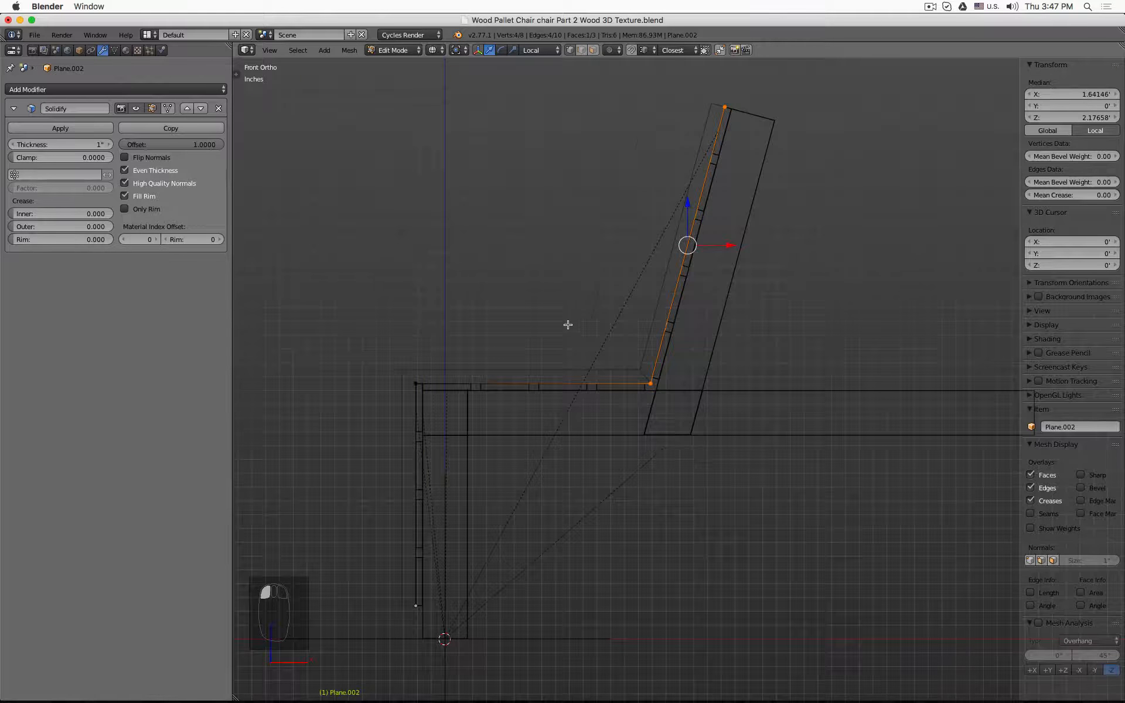
middle_click_drag(568, 324, 605, 346)
key("z")
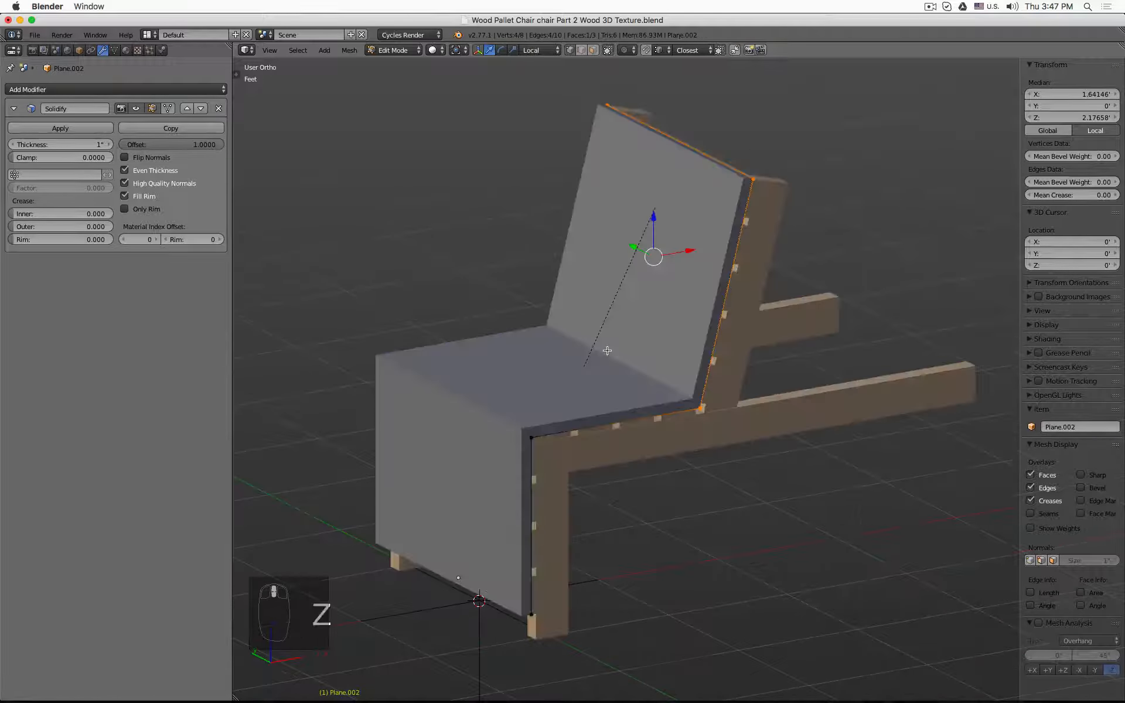
Add a Subdivision Surface modifier to the shell after the Solidify modifier and view it shaded
key("z")
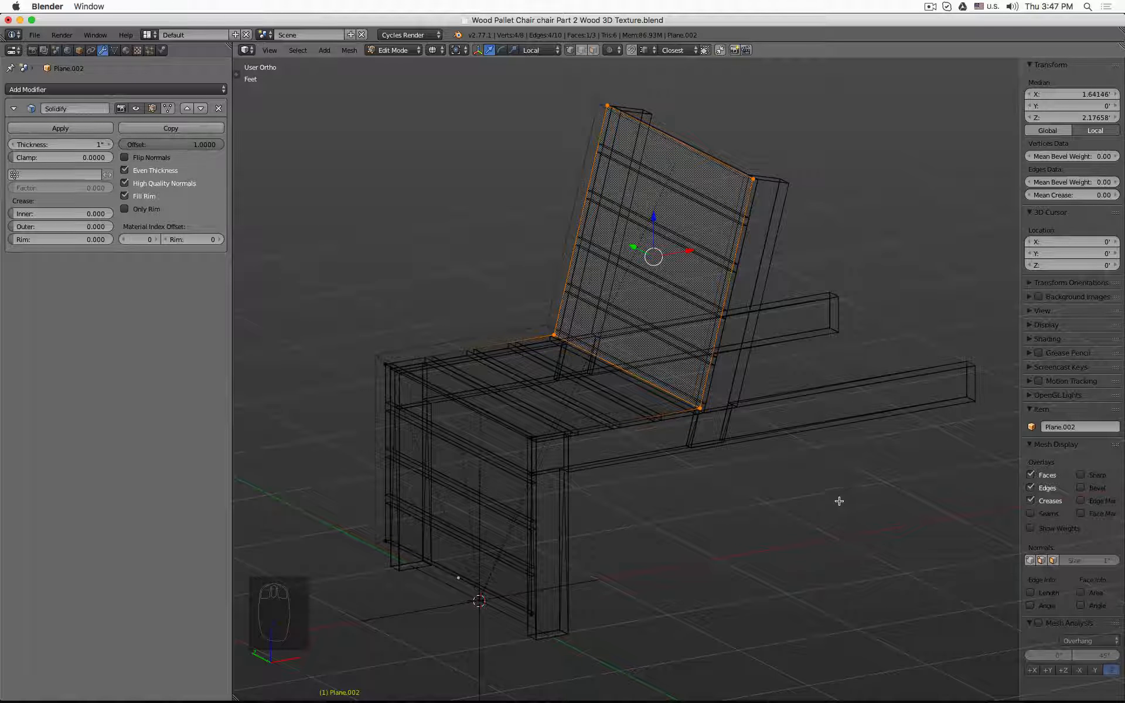
left_click(168, 90)
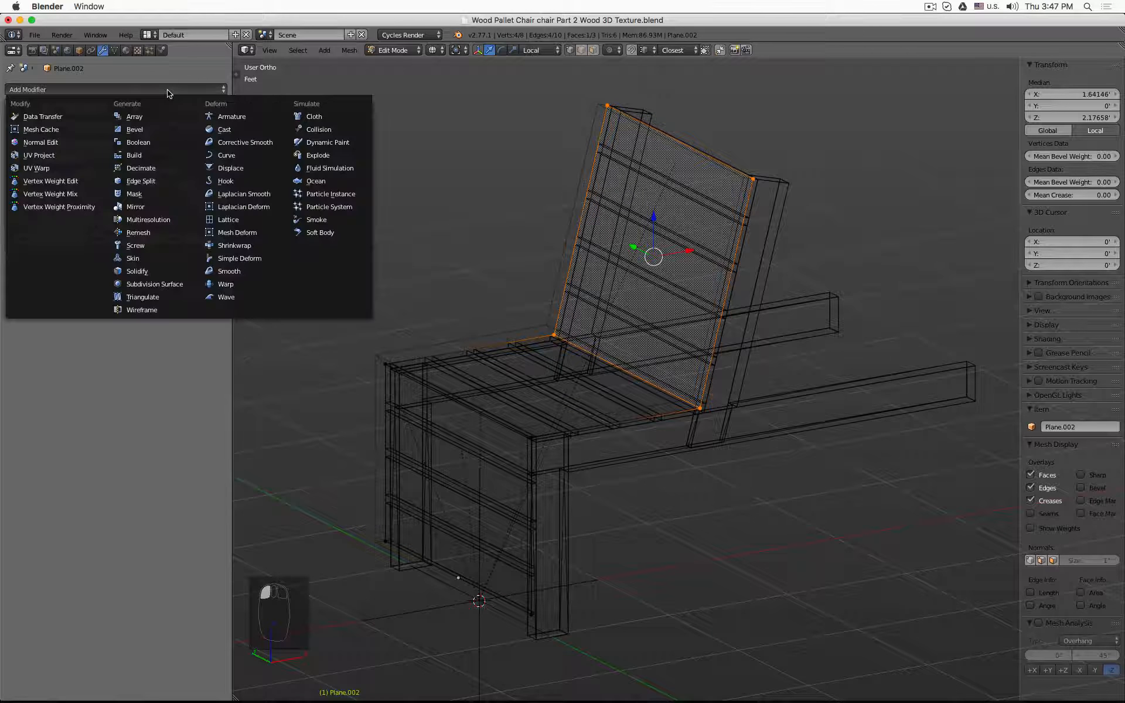
left_click(184, 286)
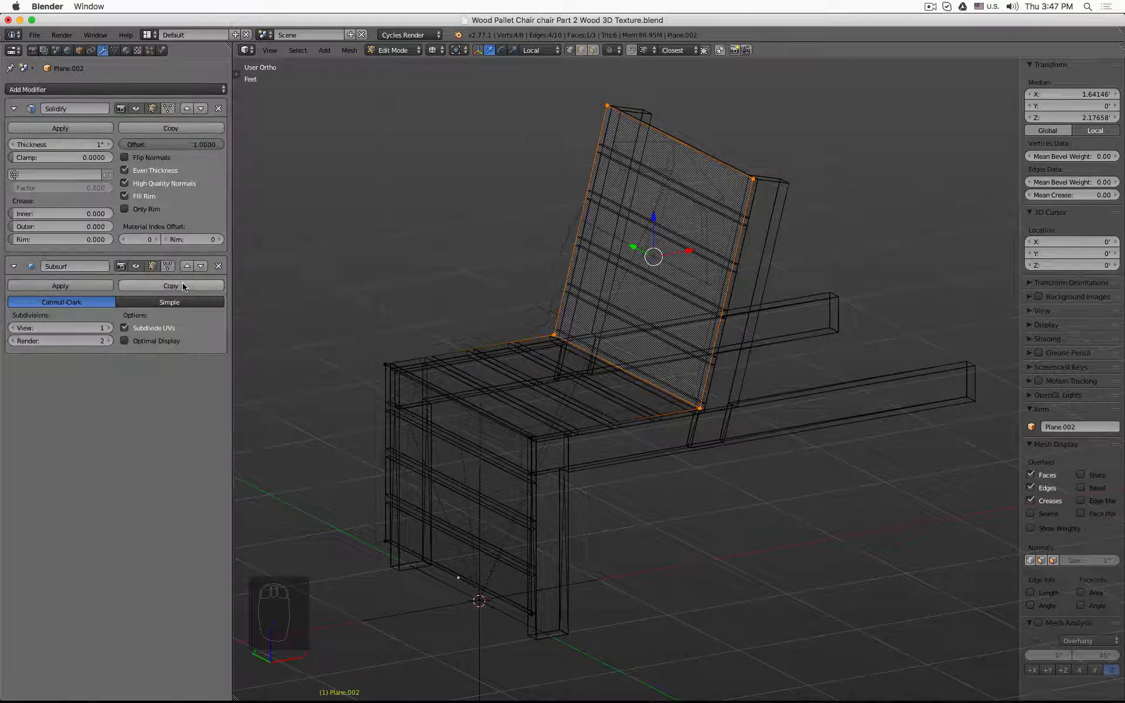
key("z")
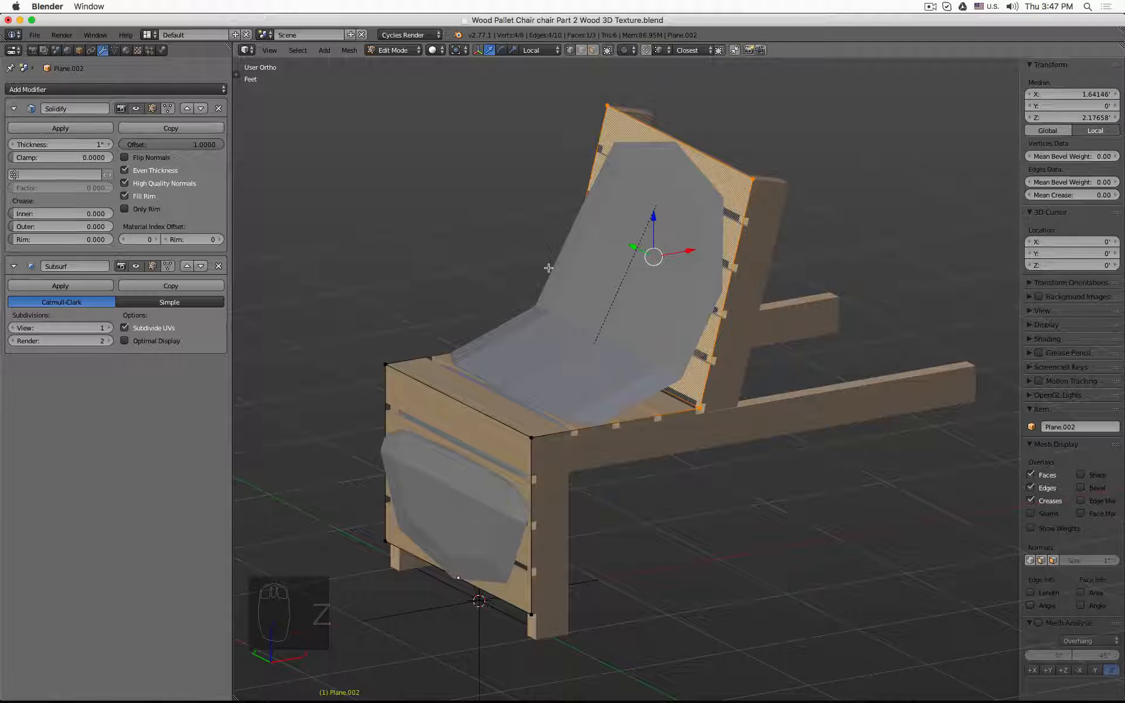
Compare the shell's shape in the front view with the Subsurf modifier's viewport display off and on
left_click(436, 50)
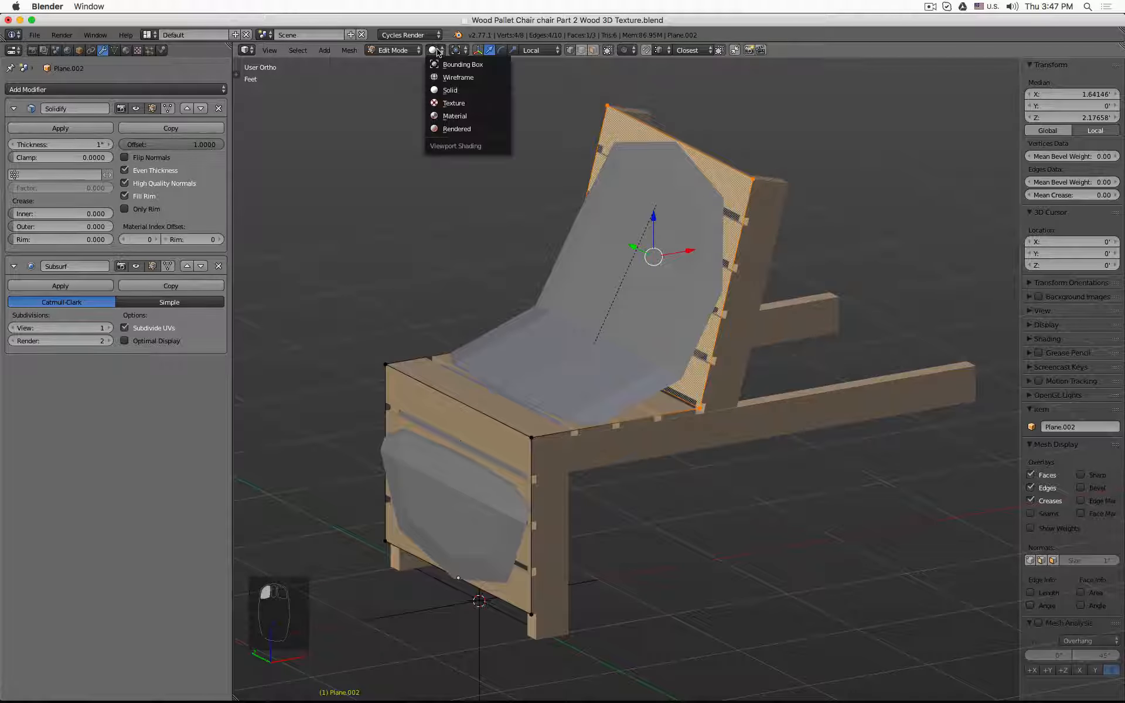
middle_click_drag(640, 366, 698, 400)
key("z")
key("KP_1")
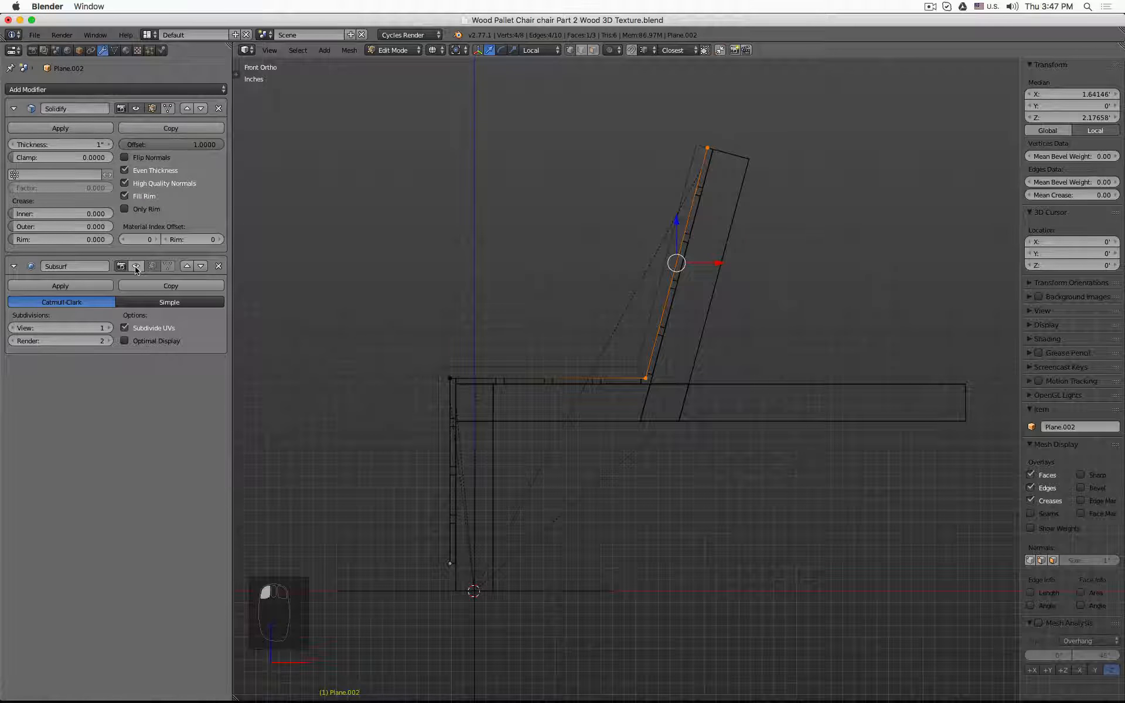
key("z")
key("z")
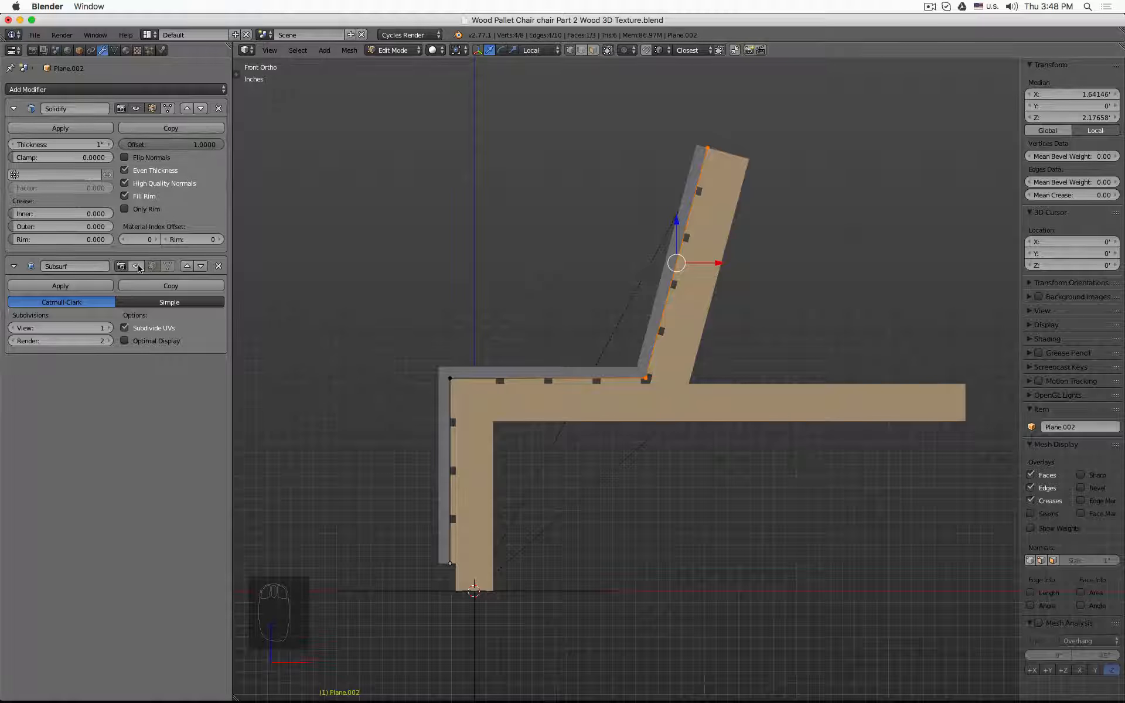
left_click(139, 266)
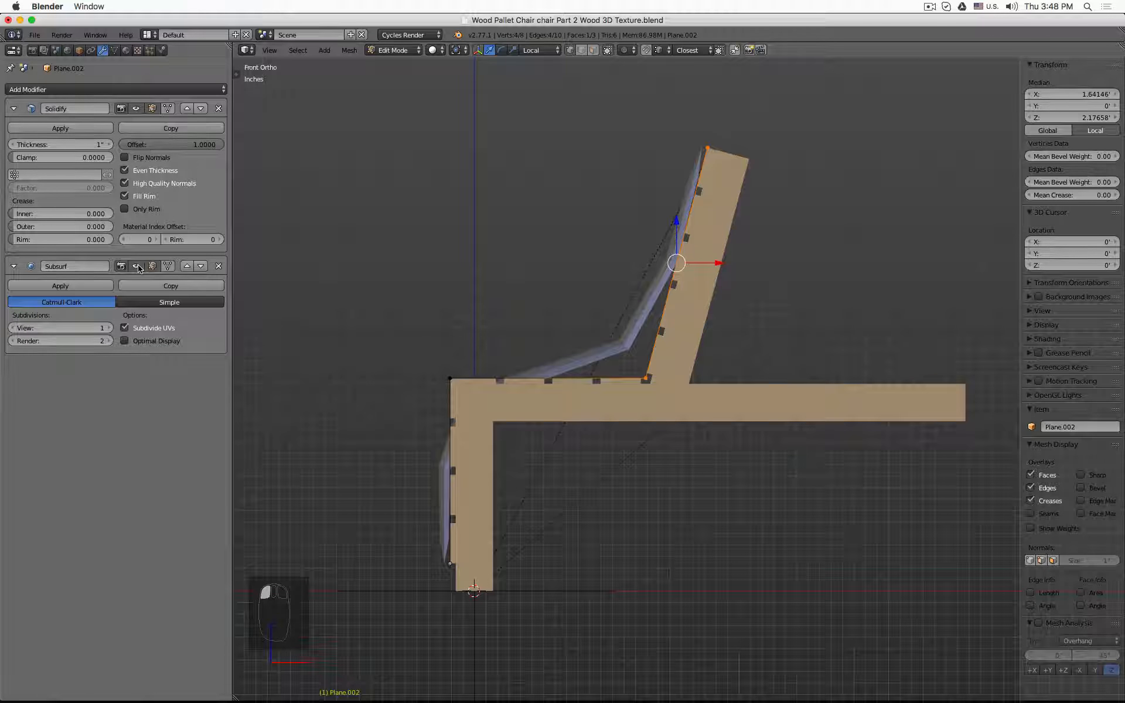
middle_click_drag(461, 278, 487, 288)
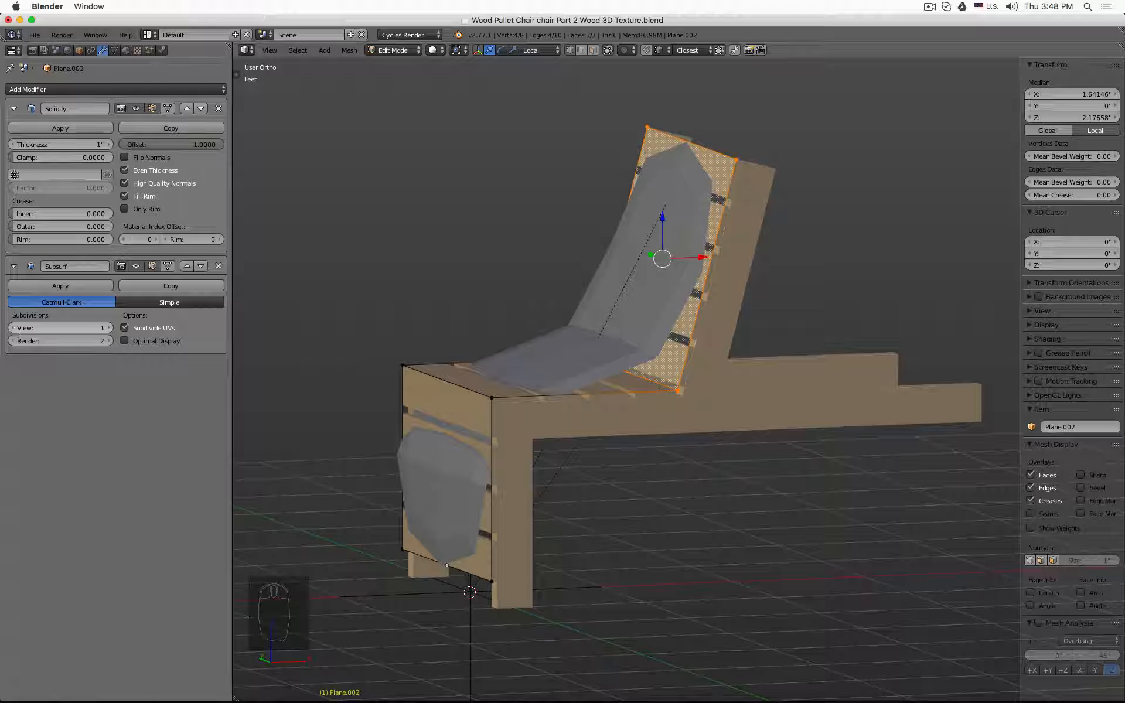
Set the Subsurf modifier's view subdivisions to 3 and show the smoothed shell in wireframe
left_click(14, 328)
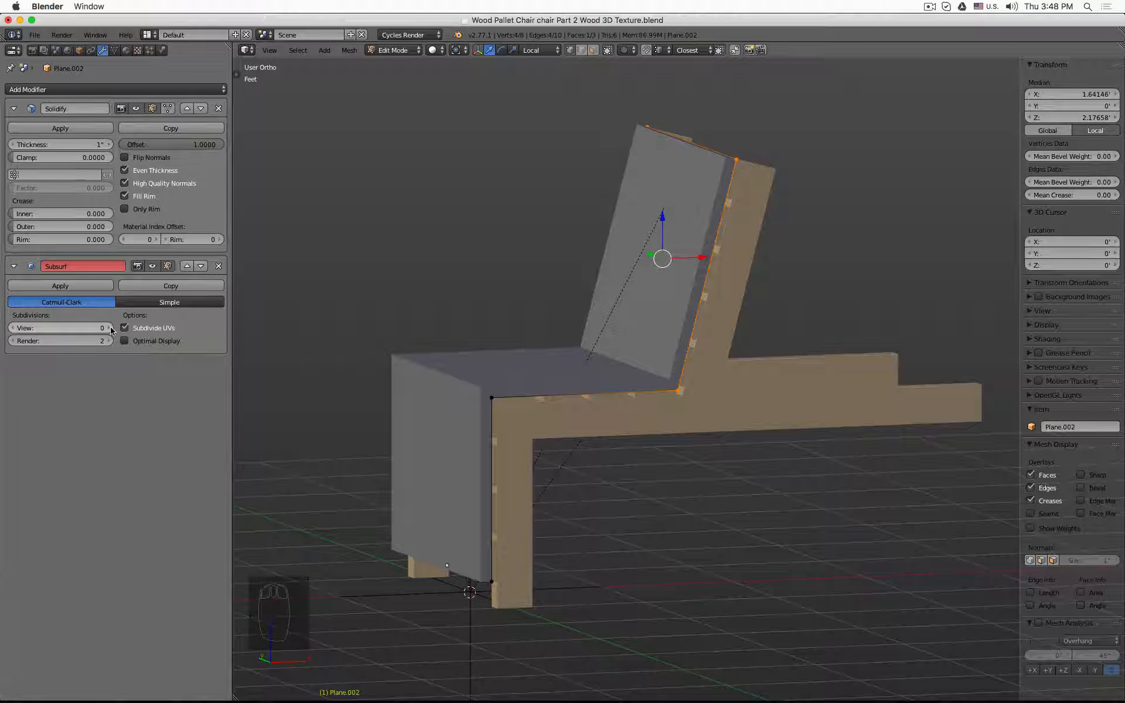
left_click(110, 329)
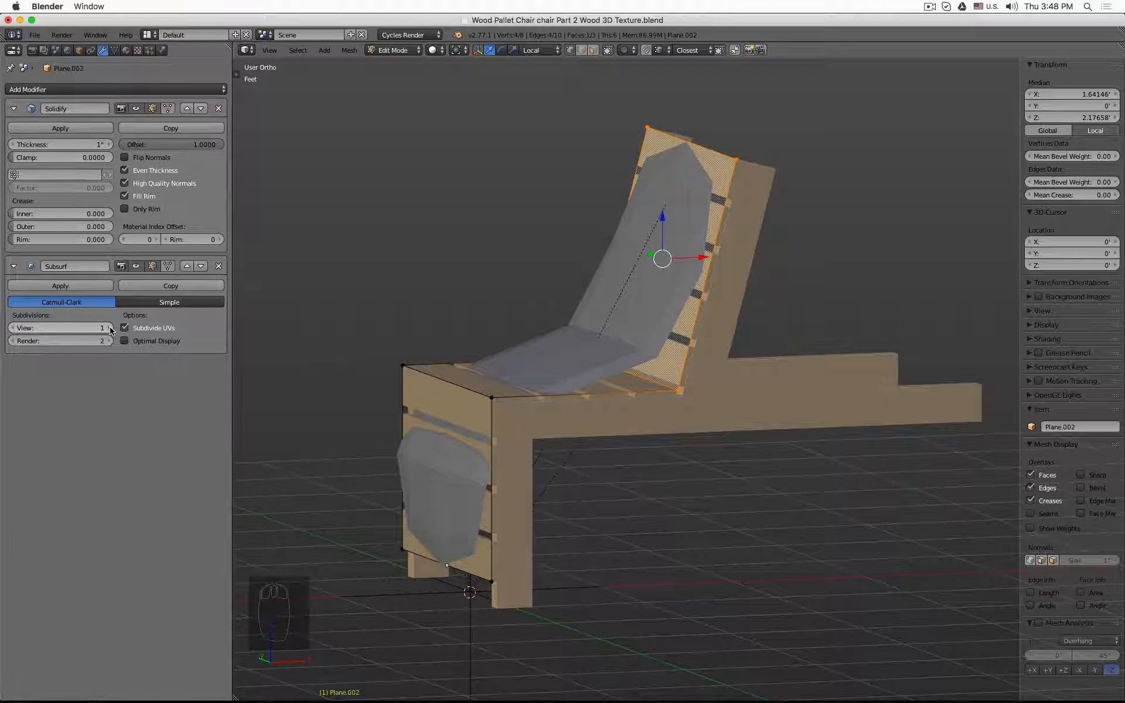
left_click(110, 329)
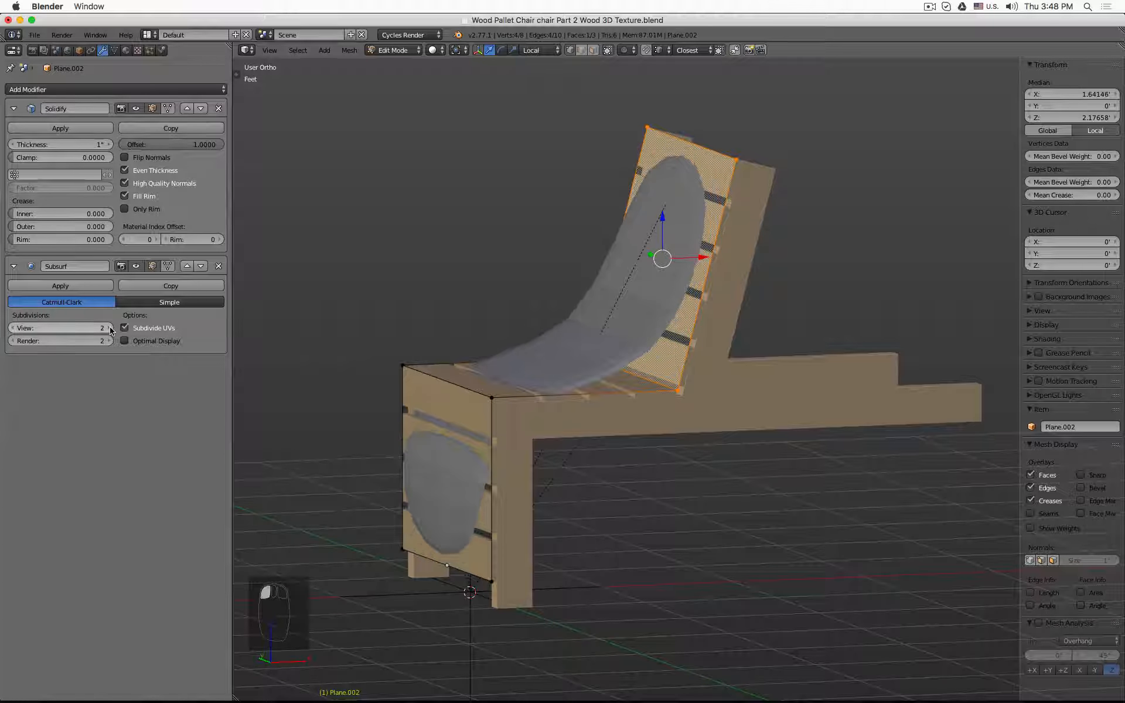
left_click(110, 328)
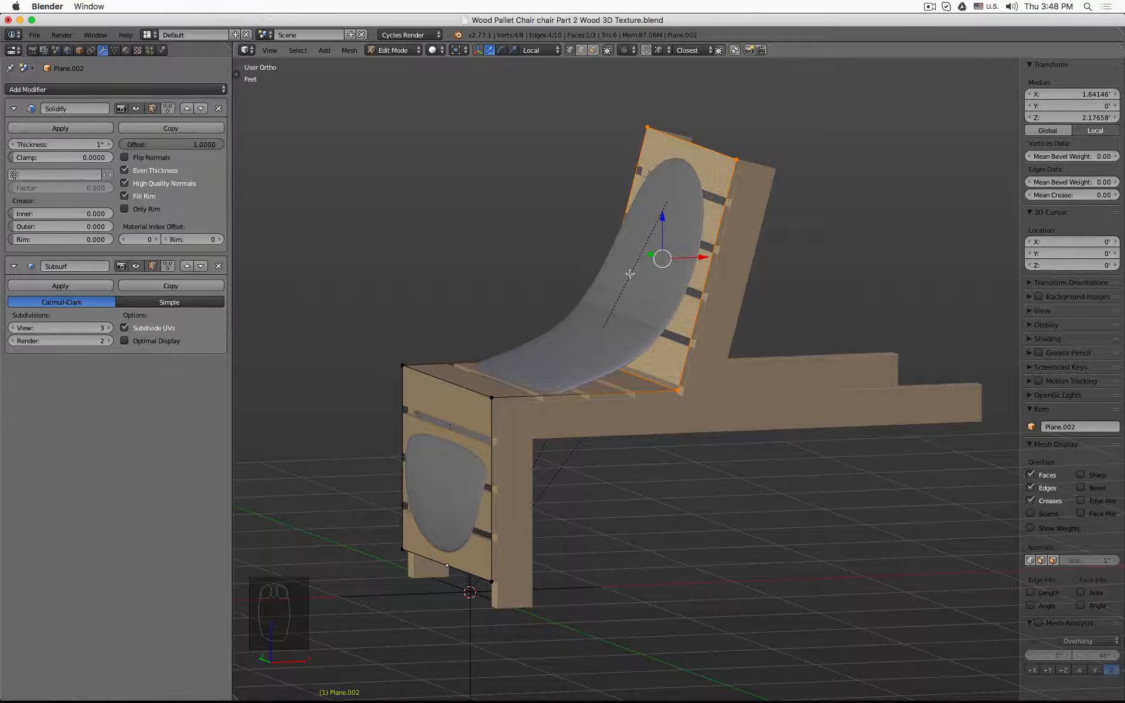
middle_click_drag(630, 274, 510, 276)
key("z")
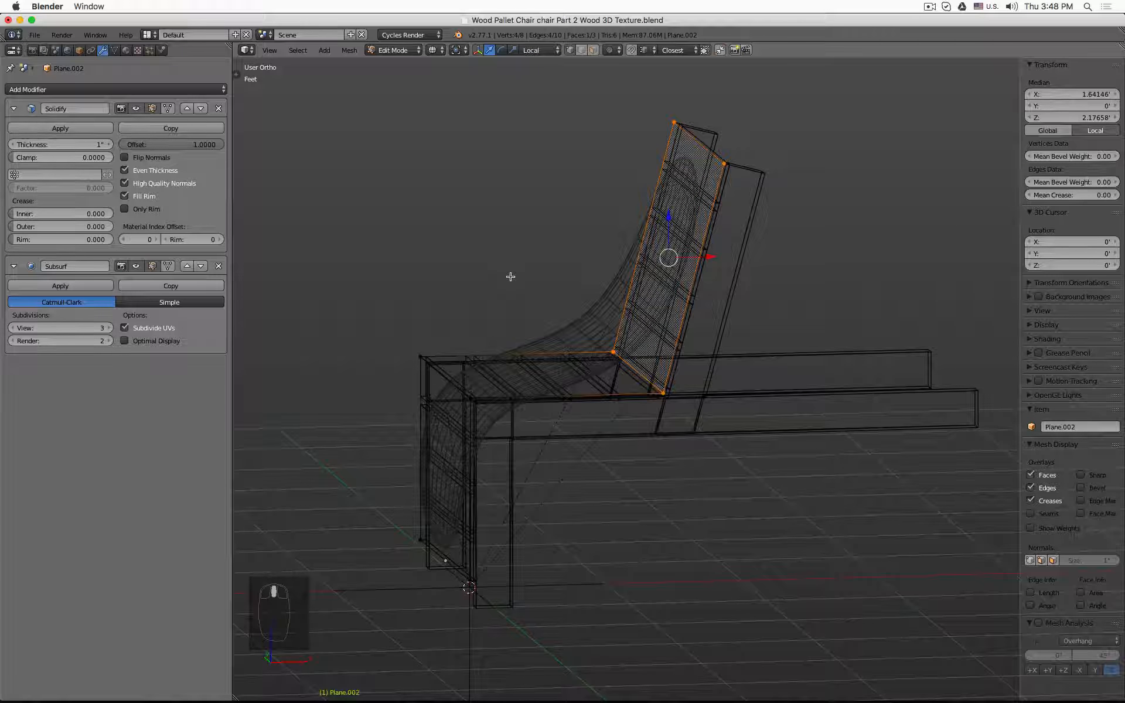
Try moving the two vertices of the seat's front edge about 2.12 inches forward along the local X axis
key("z")
left_click(419, 353)
left_click(470, 399, "shift")
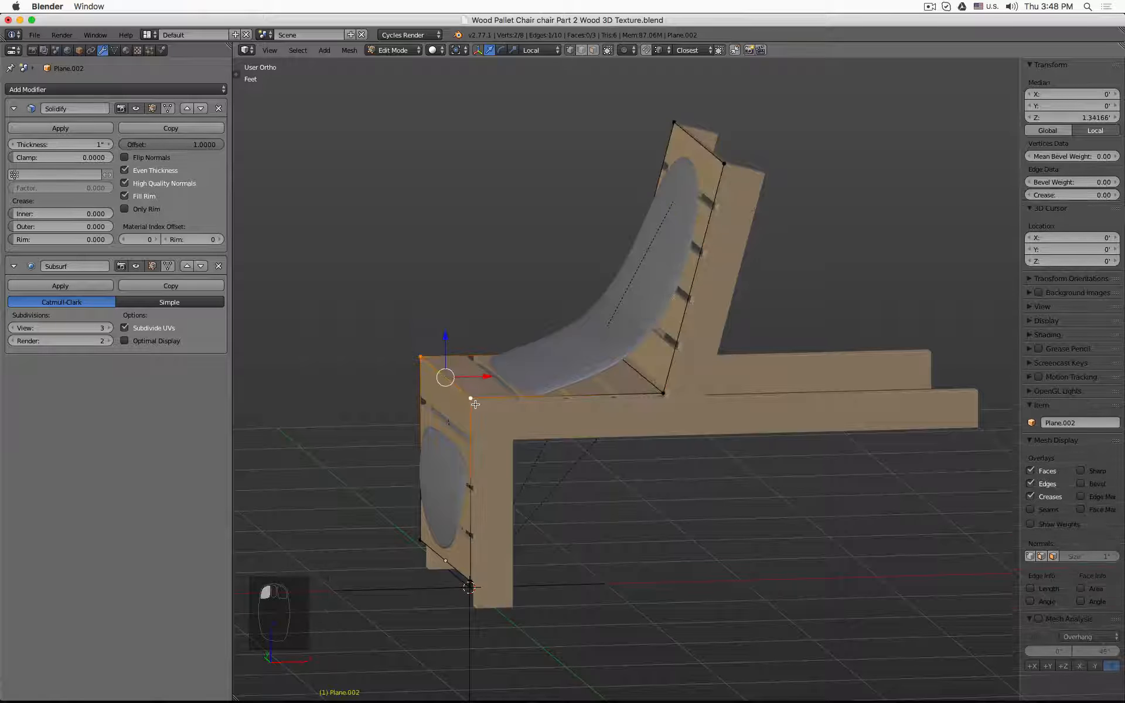
key("g")
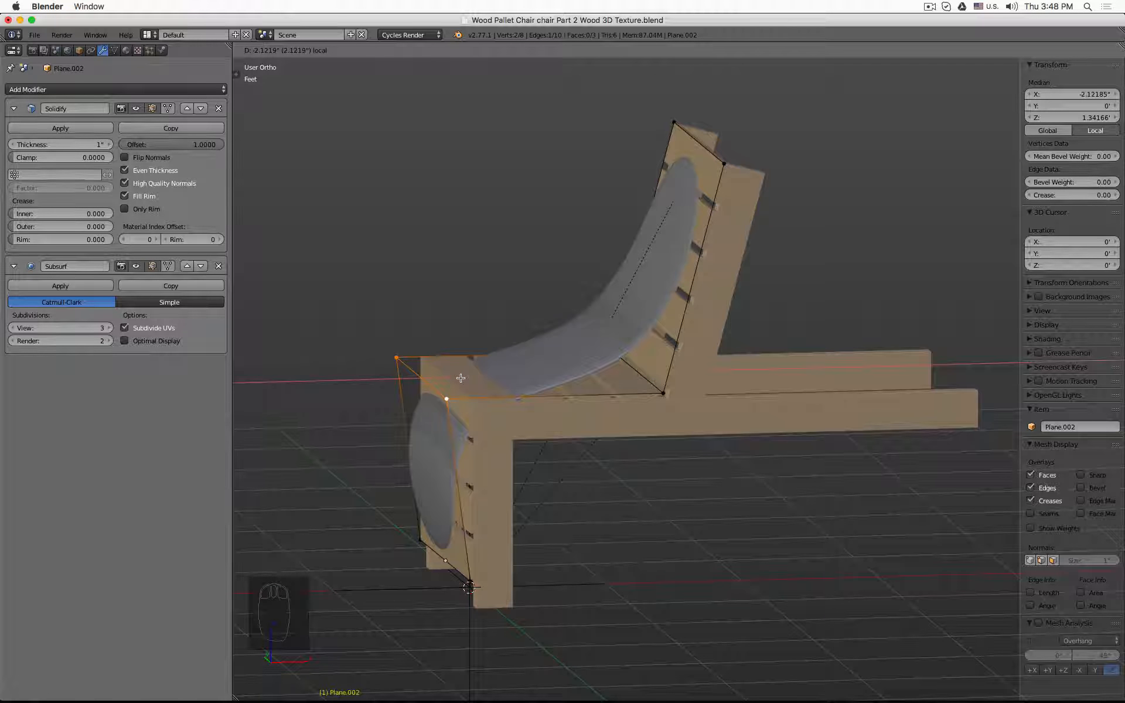
key("Escape")
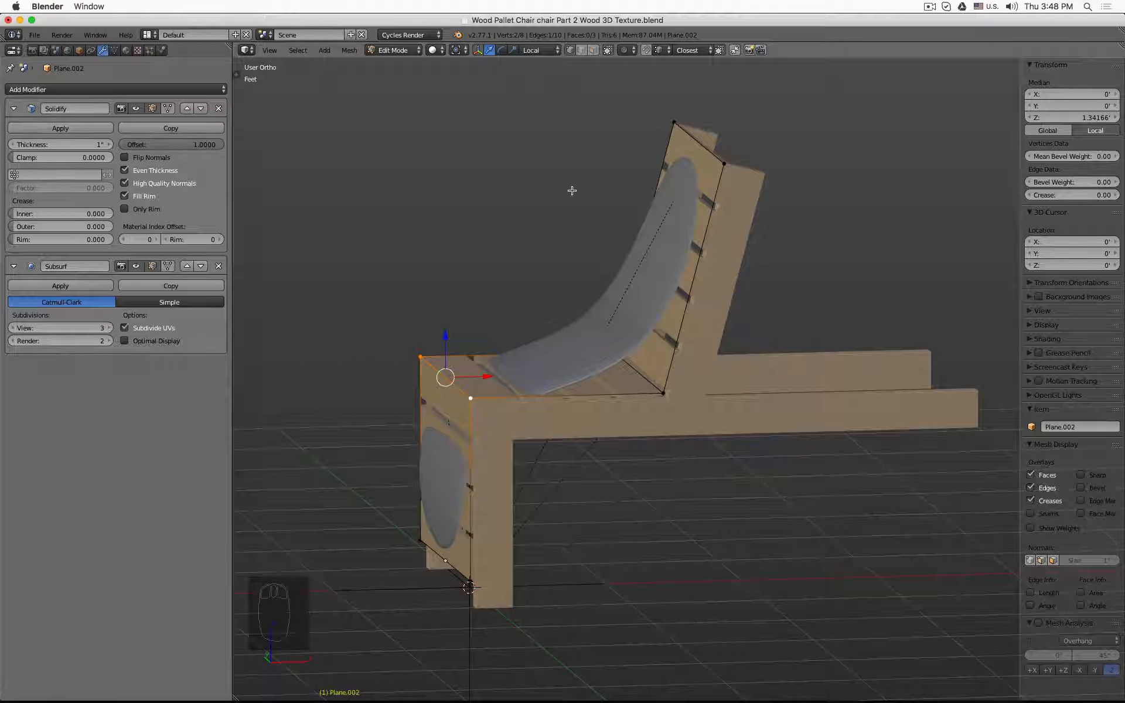
Set the Subsurf modifier's view subdivisions to 6 in the front wireframe view and show the shell with solid shading
key("KP_1")
key("z")
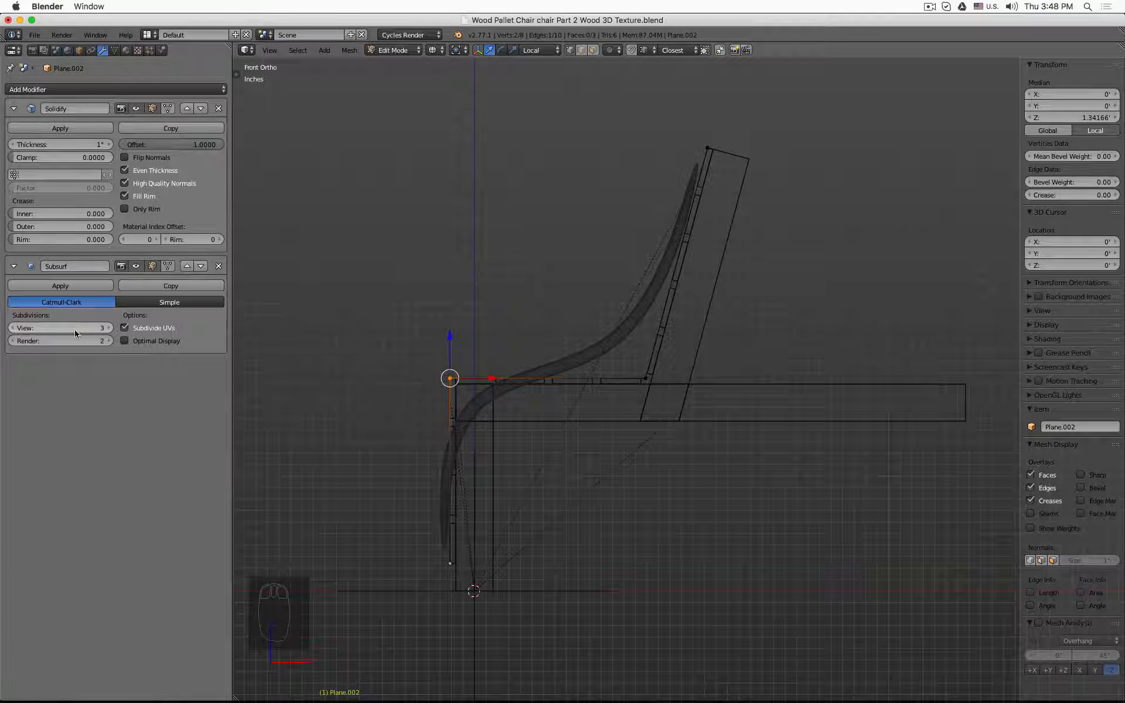
left_click_drag(31, 332, 99, 332)
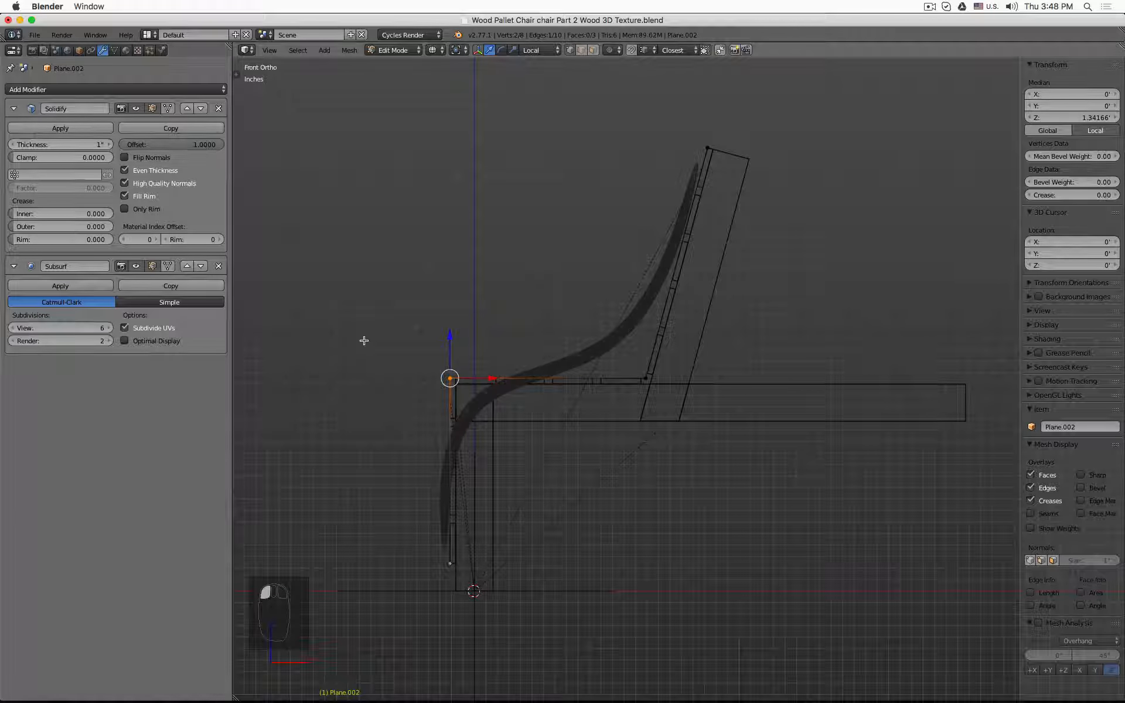
key("z")
middle_click_drag(467, 302, 533, 343)
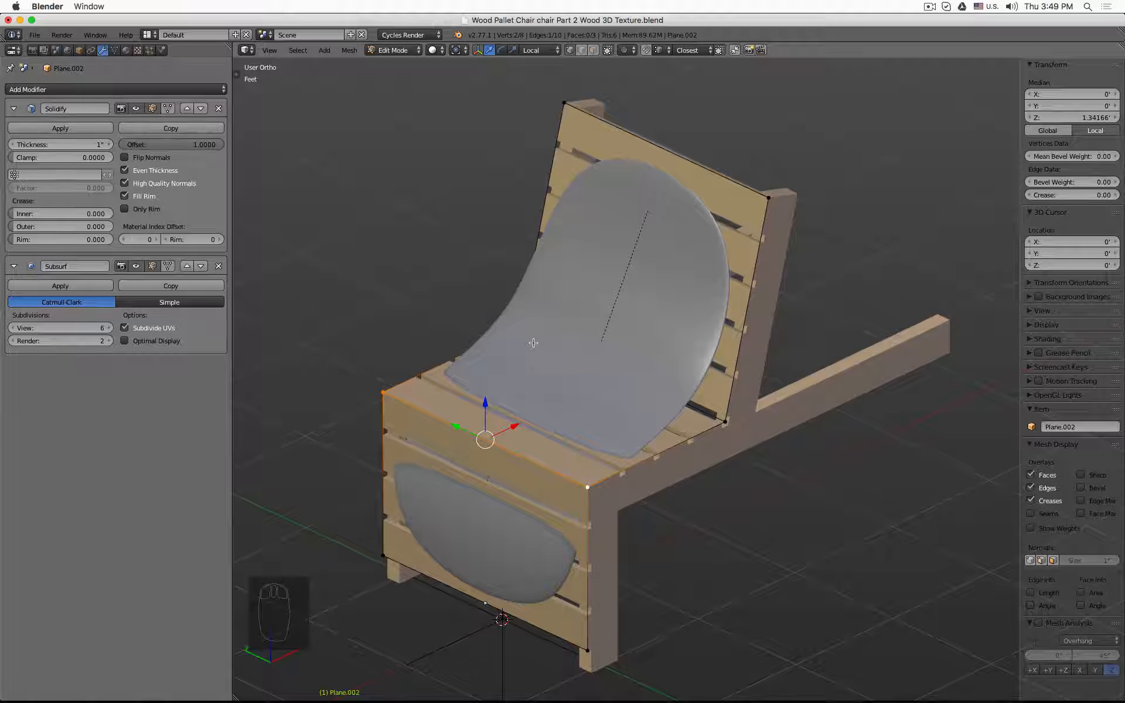
Examine the smoothed shell's curved edge up close and its mesh density in wireframe
scroll(518, 278, "up", 12)
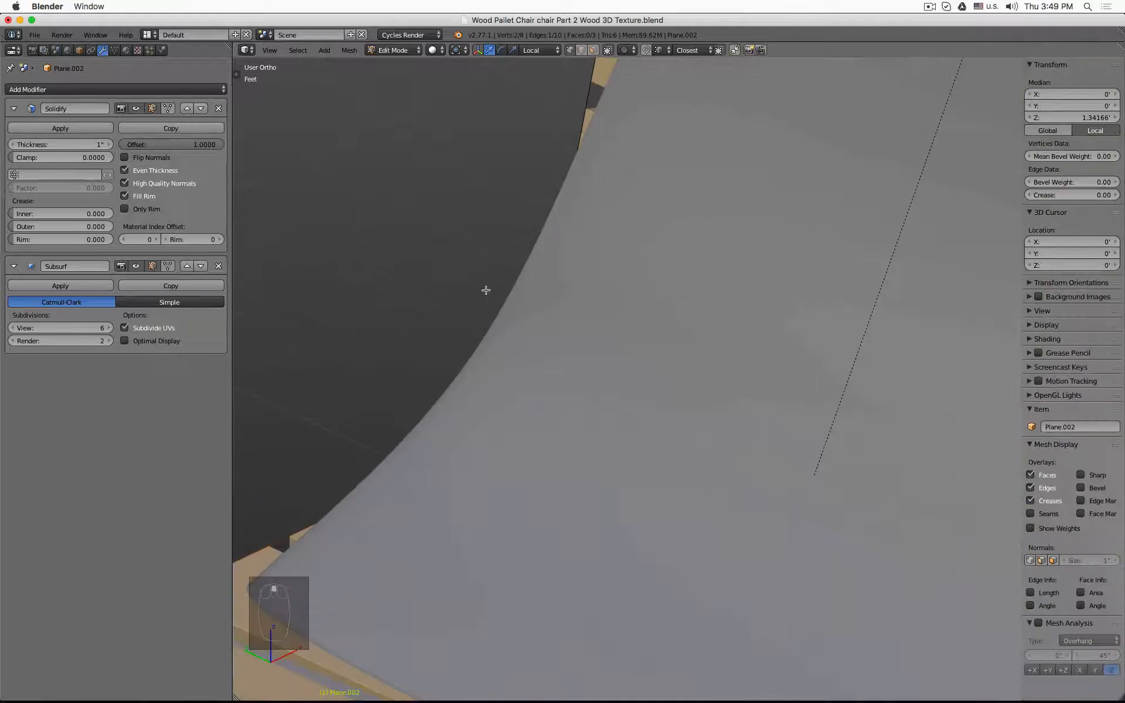
scroll(615, 322, "up", 2)
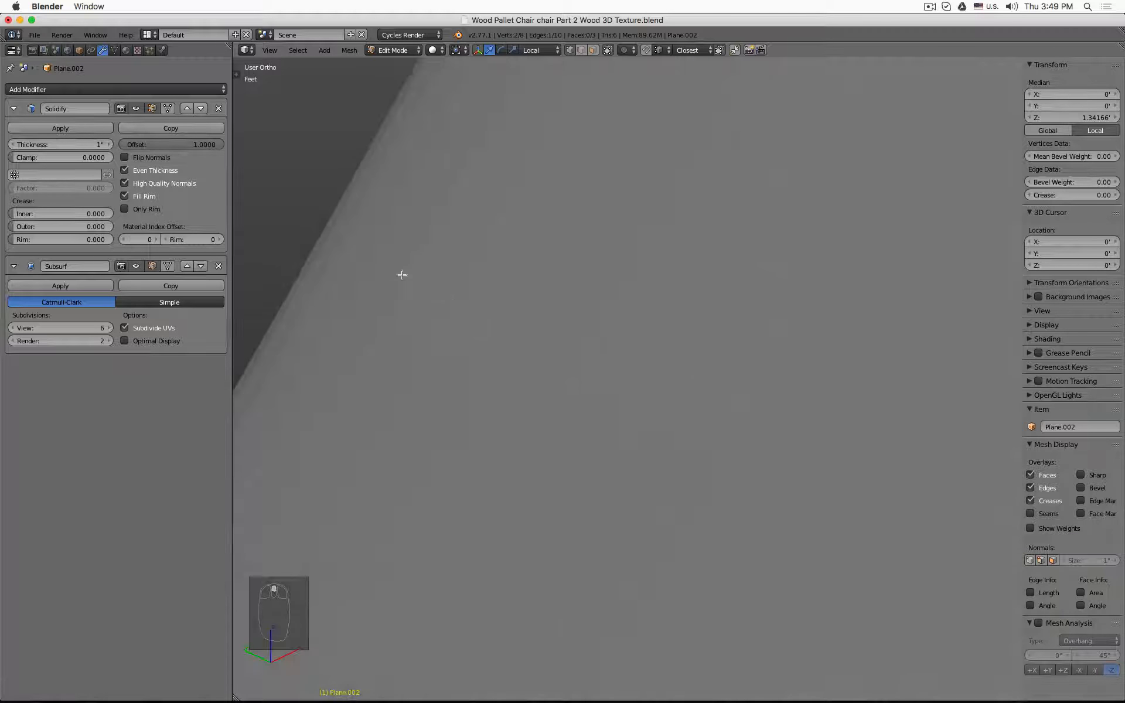
scroll(580, 328, "down", 4)
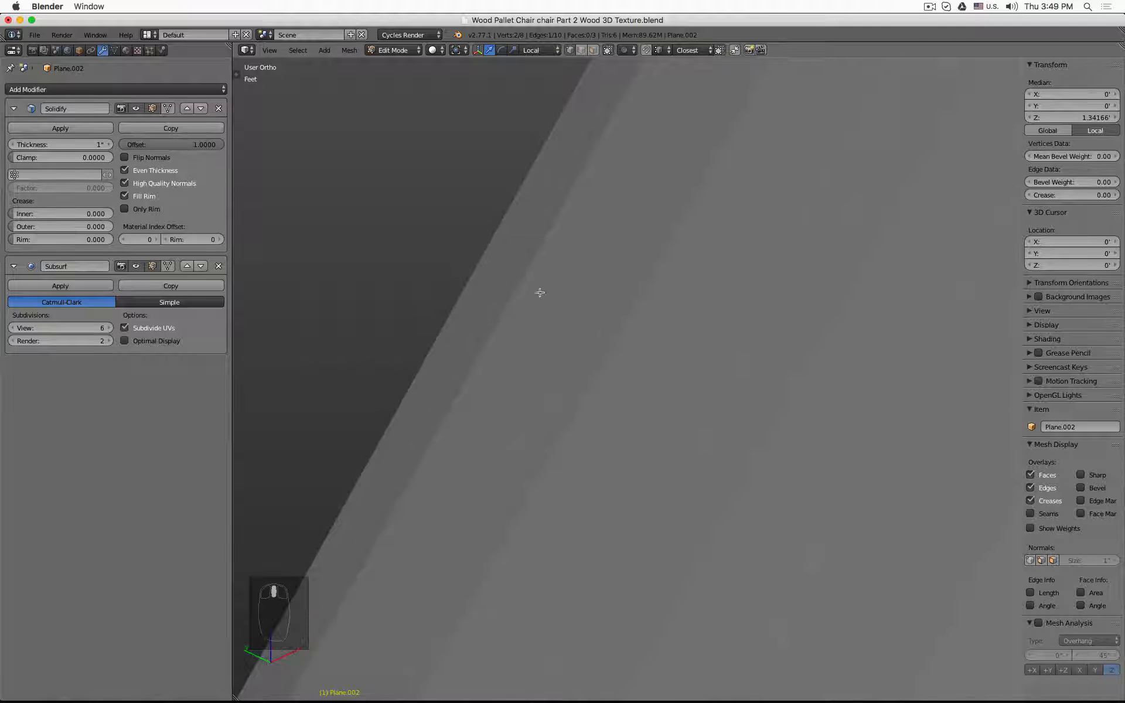
scroll(598, 404, "down", 2)
scroll(596, 399, "down", 5)
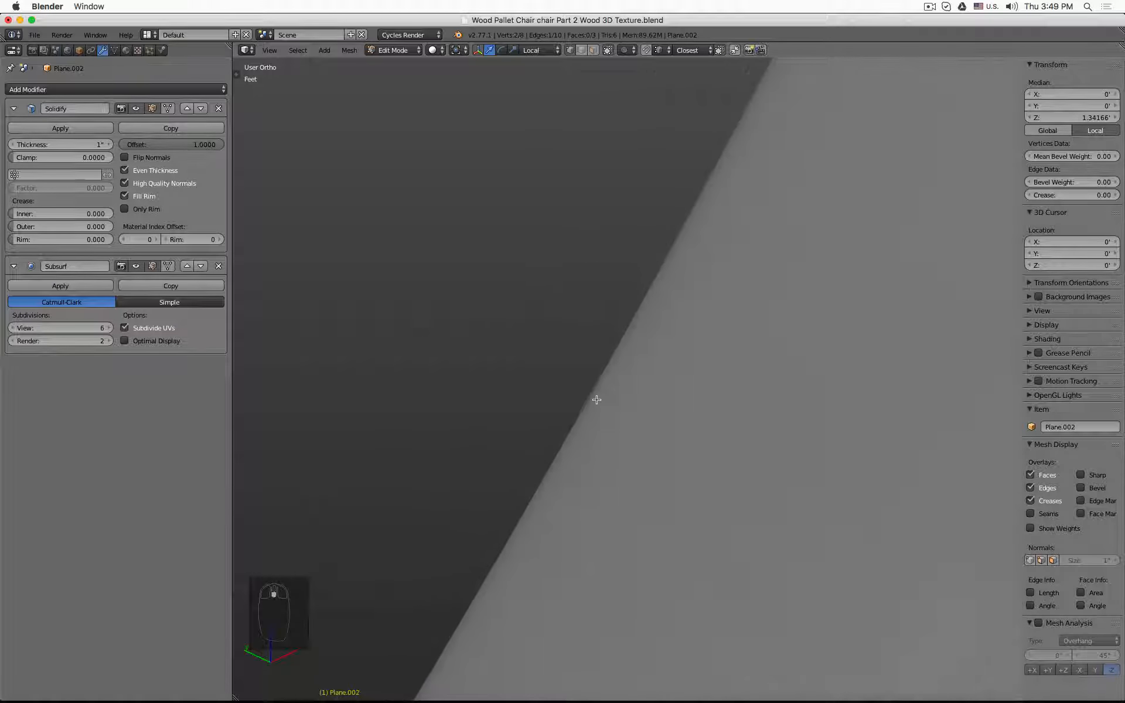
scroll(590, 392, "down", 6)
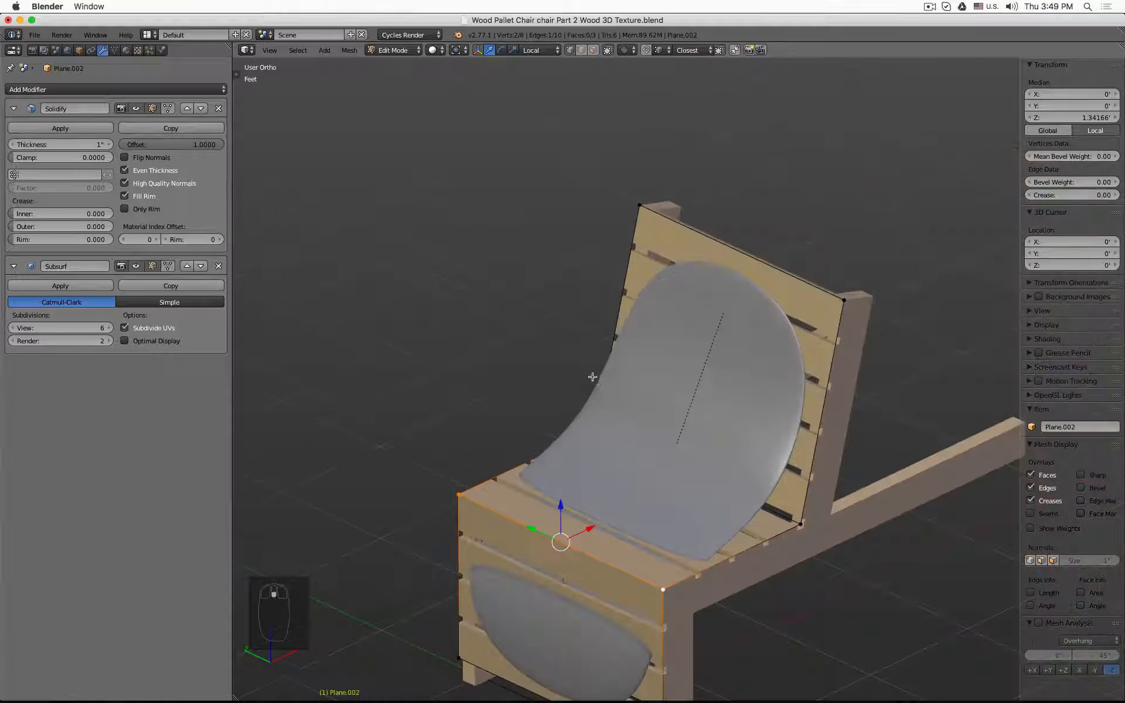
scroll(562, 352, "up", 2)
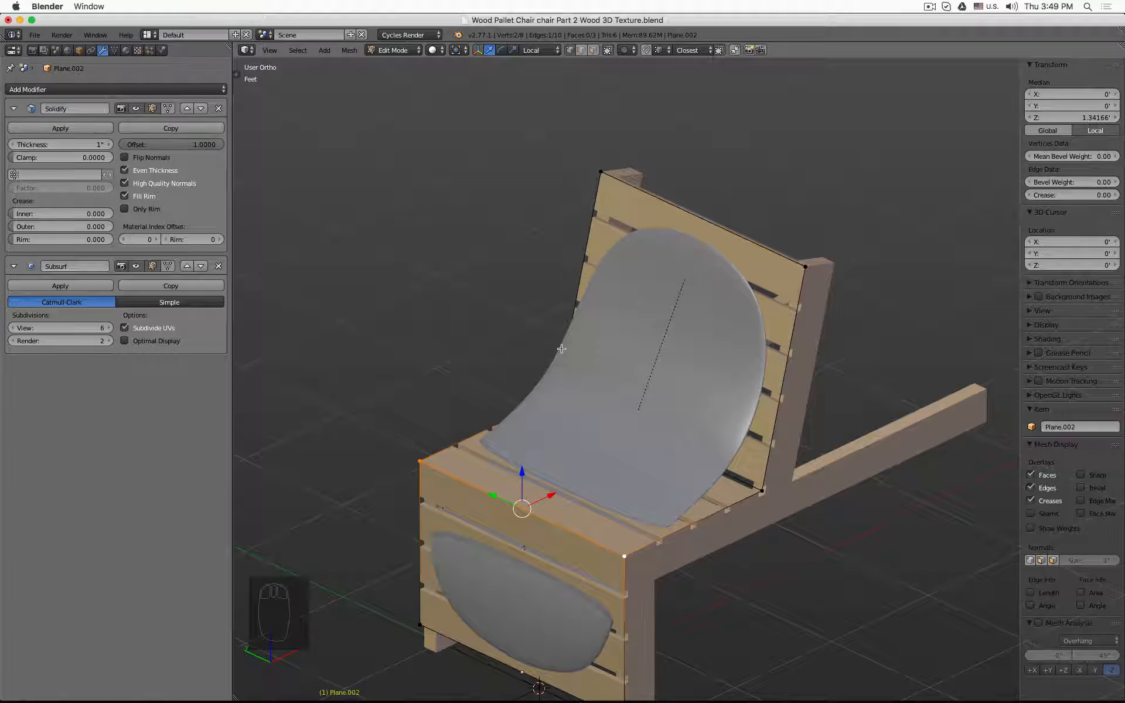
key("z")
mouse_move(660, 409)
middle_mouse_down()
mouse_move(688, 402)
mouse_move(700, 373)
mouse_move(666, 409)
mouse_move(675, 441)
mouse_move(673, 392)
mouse_move(438, 307)
middle_mouse_up()
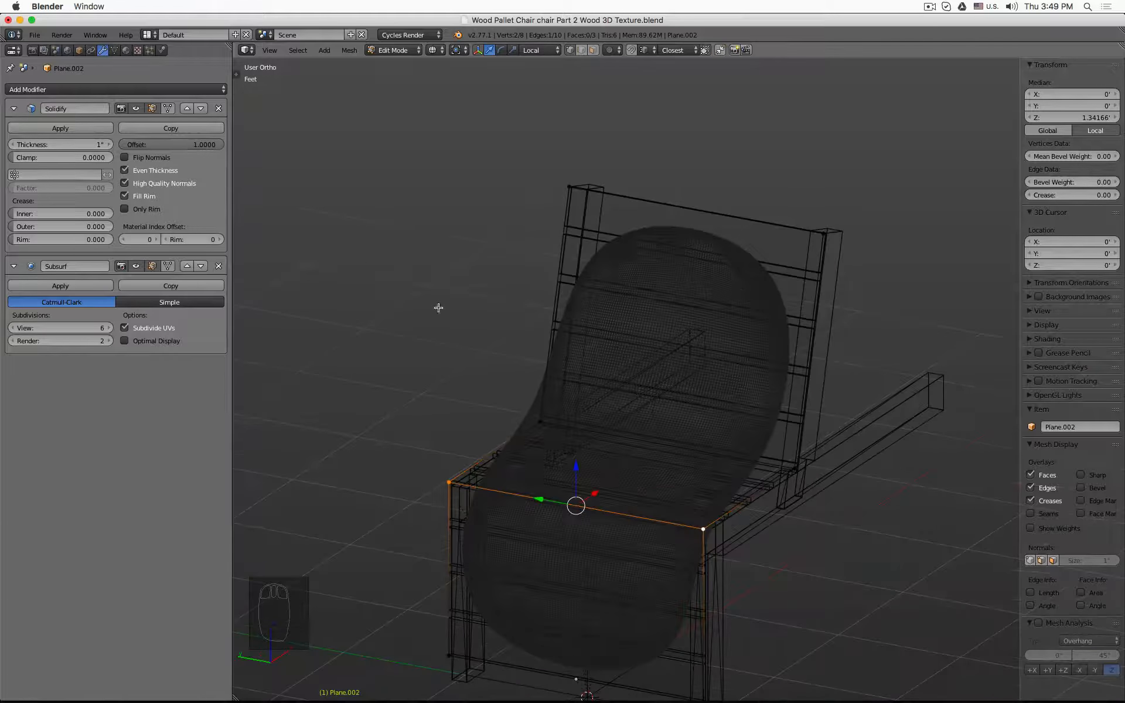
Reduce the Subsurf modifier's view subdivisions to 3, show the shell with solid shading, and raise the value to 4
left_click(66, 329)
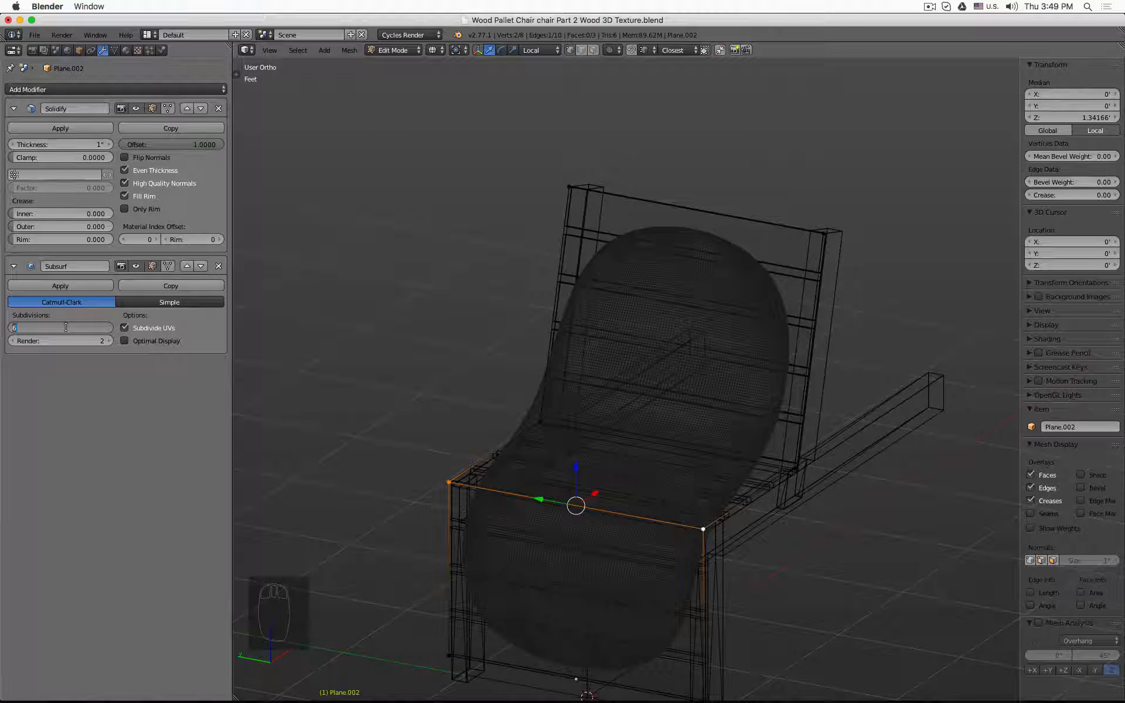
type("3")
key("Return")
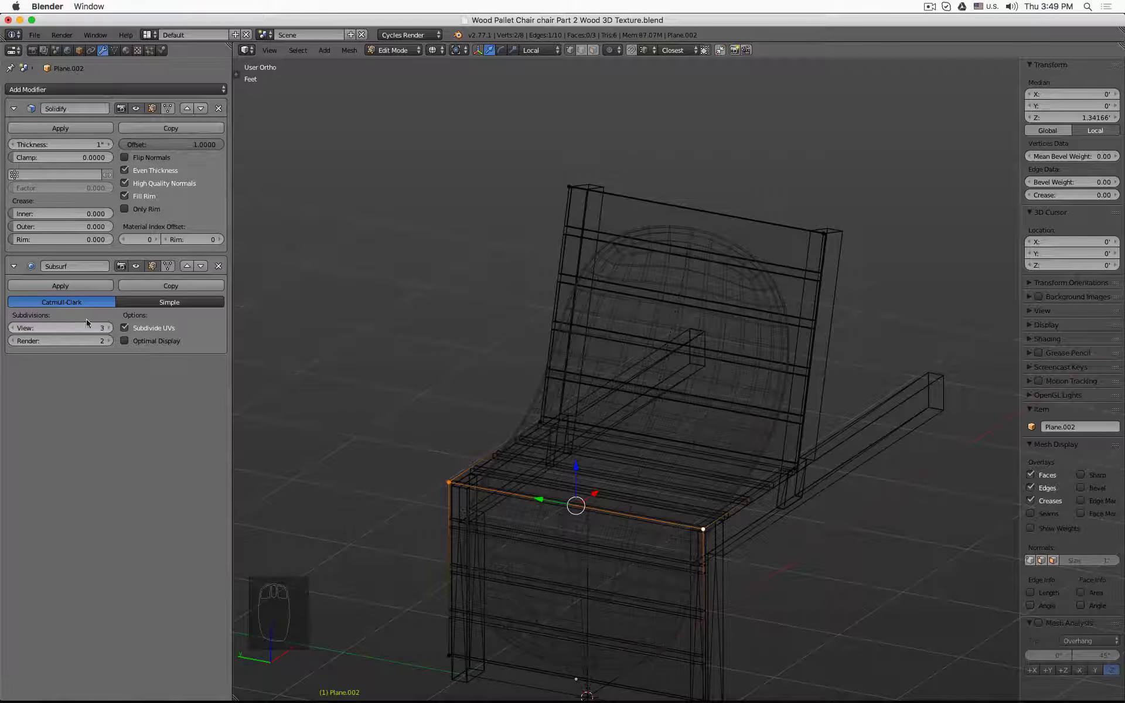
key("z")
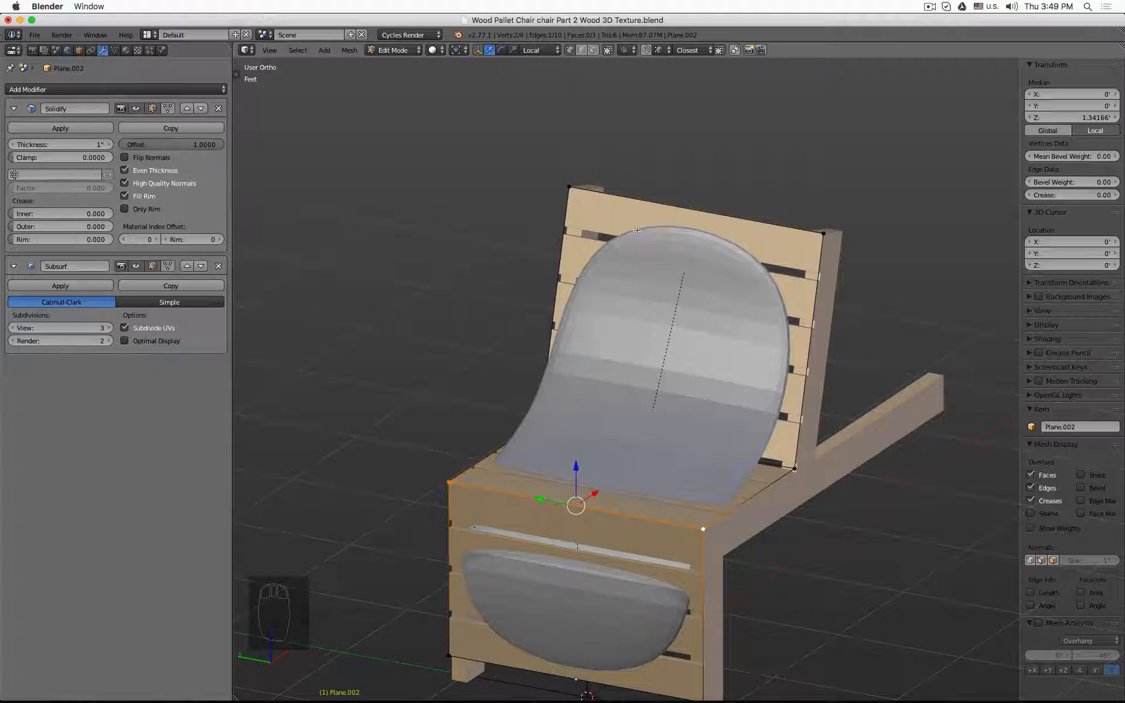
left_click(110, 329)
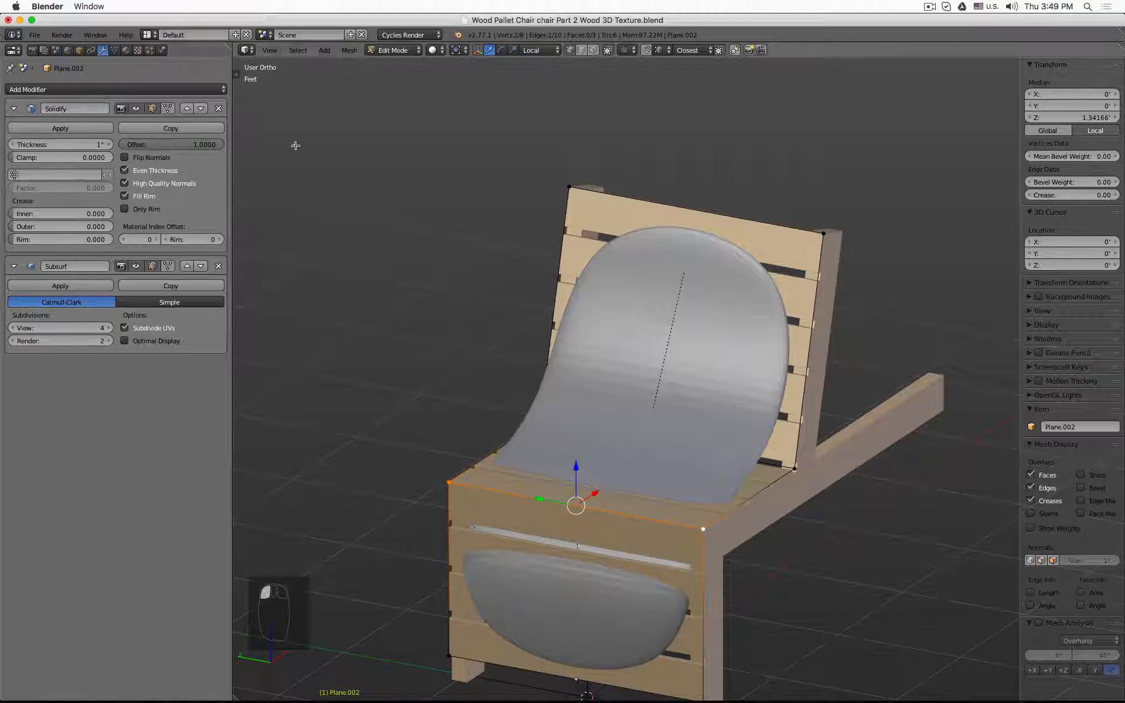
Select the entire shell mesh and apply smooth shading to its faces
left_click(236, 74)
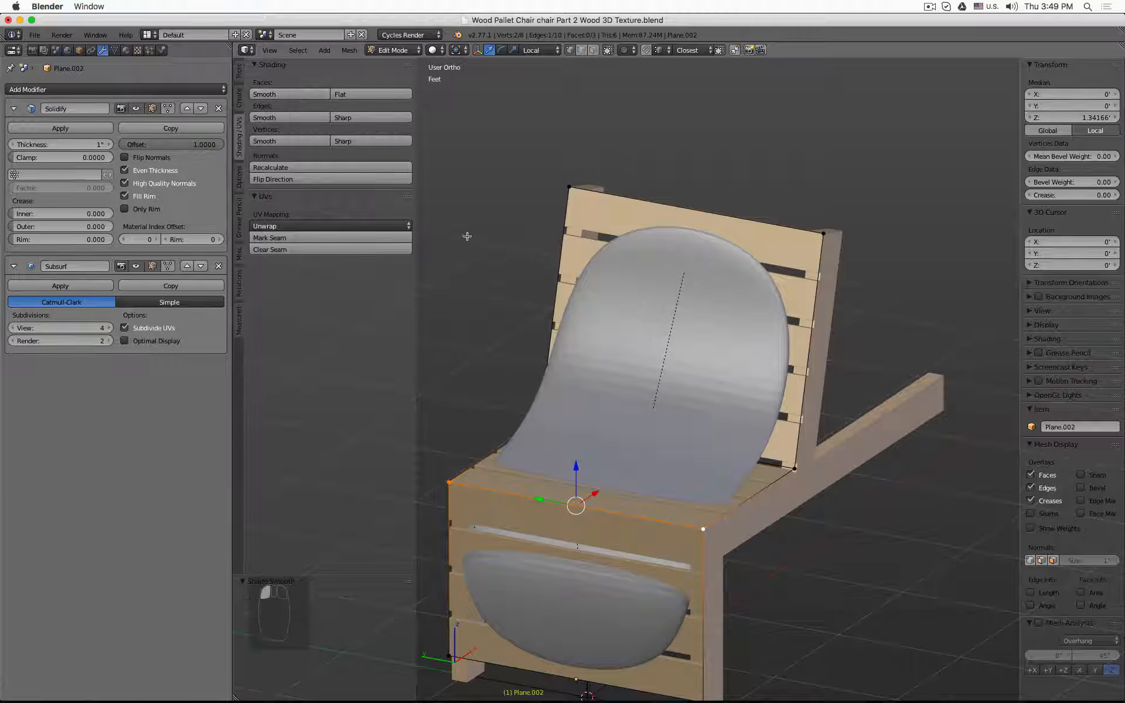
key("a")
key("a")
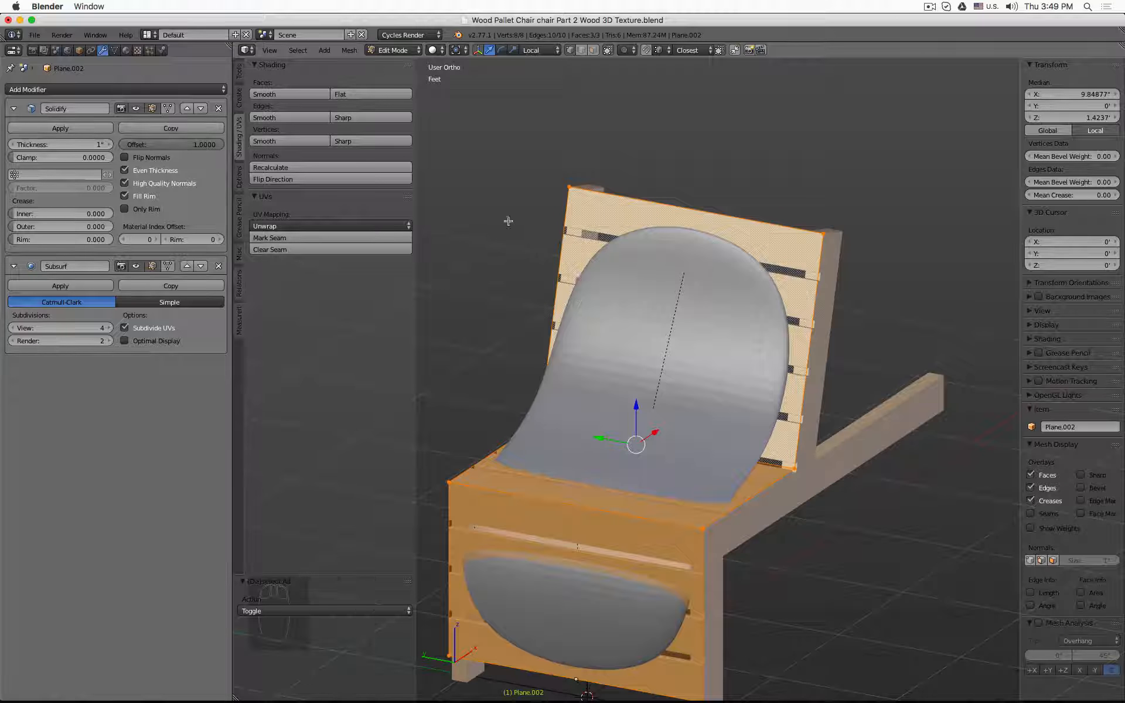
left_click(287, 90)
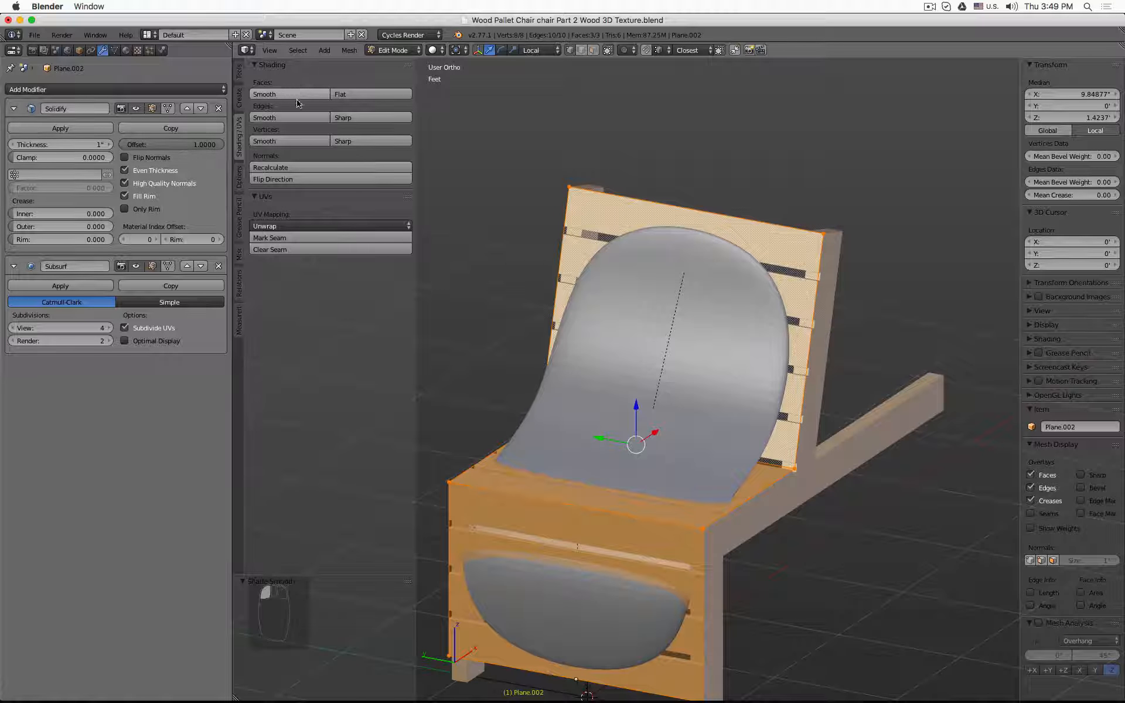
Shade the shell smooth in Object Mode and check its subdivided mesh in wireframe and solid display
key("Tab")
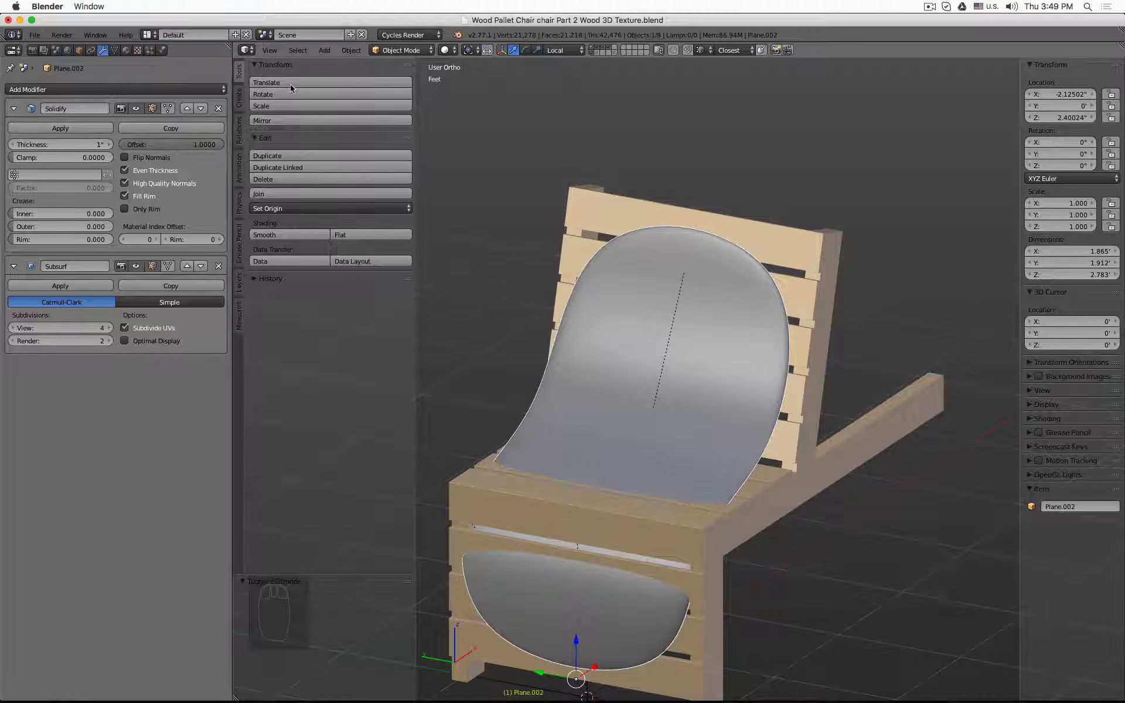
left_click(293, 236)
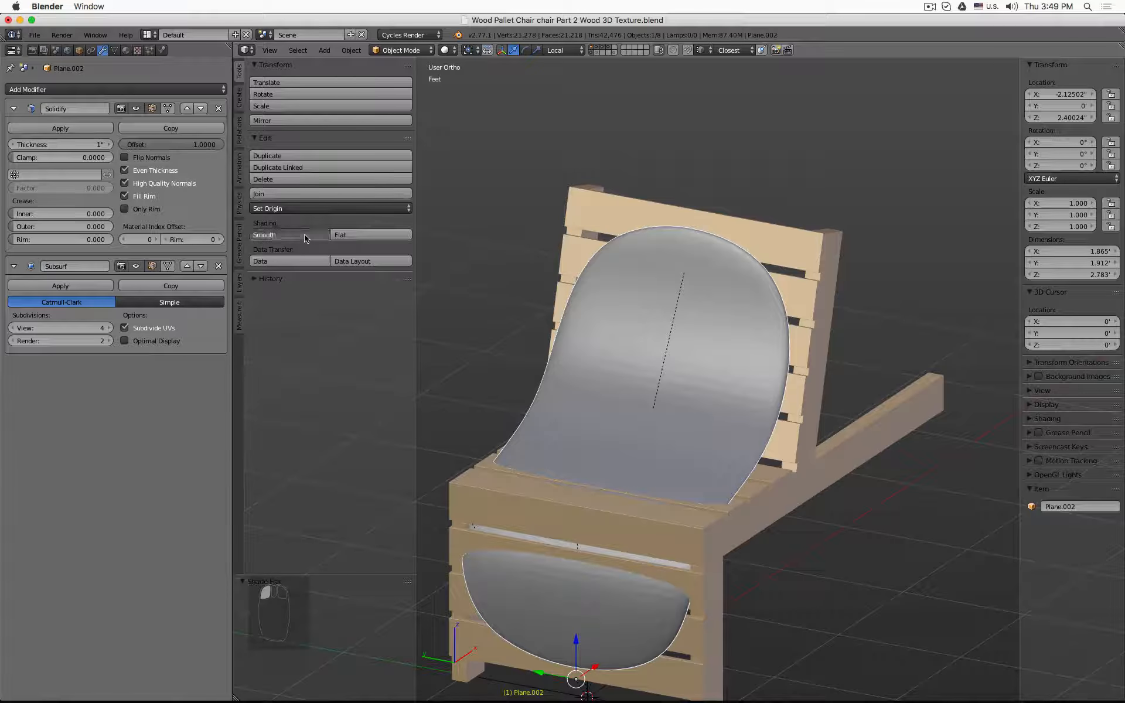
key("z")
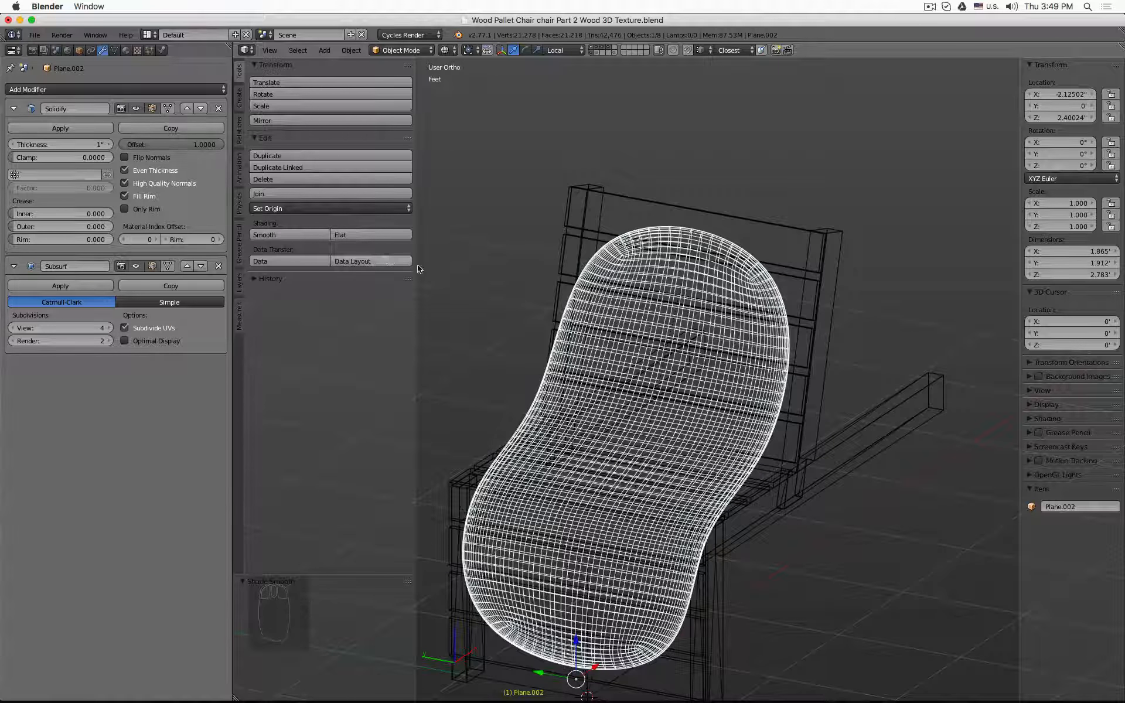
key("z")
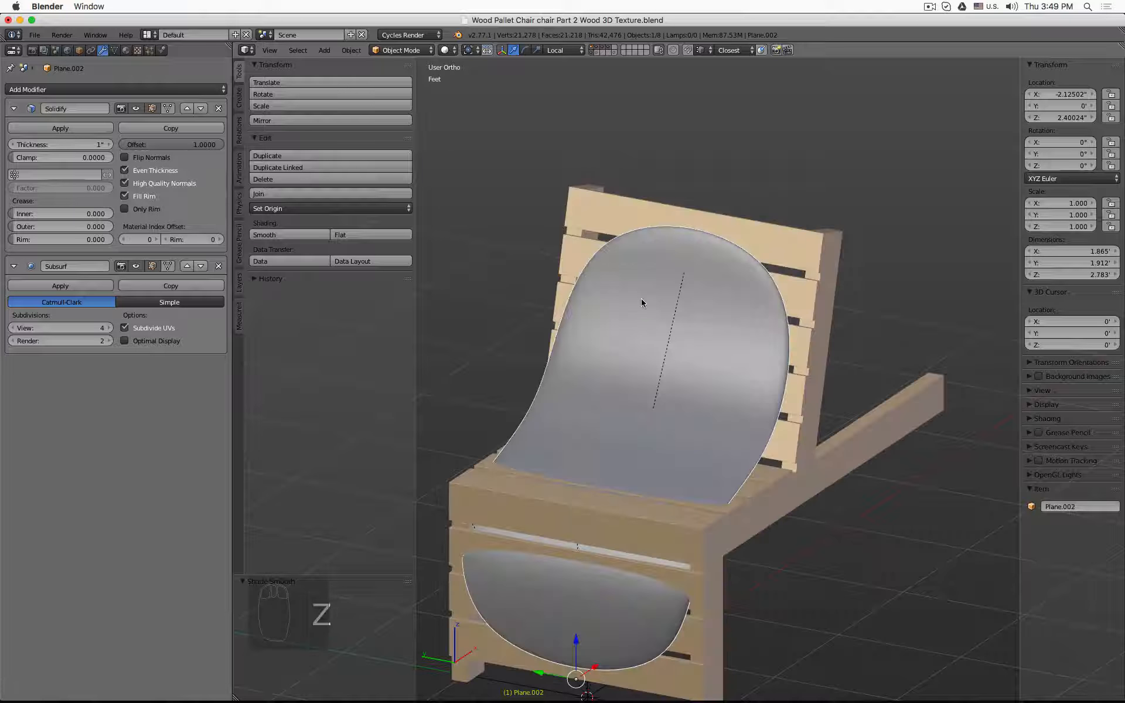
Enable the Subsurf modifier's Optimal Display and compare the shell's wireframe with the option off and on
left_click(124, 341)
key("z")
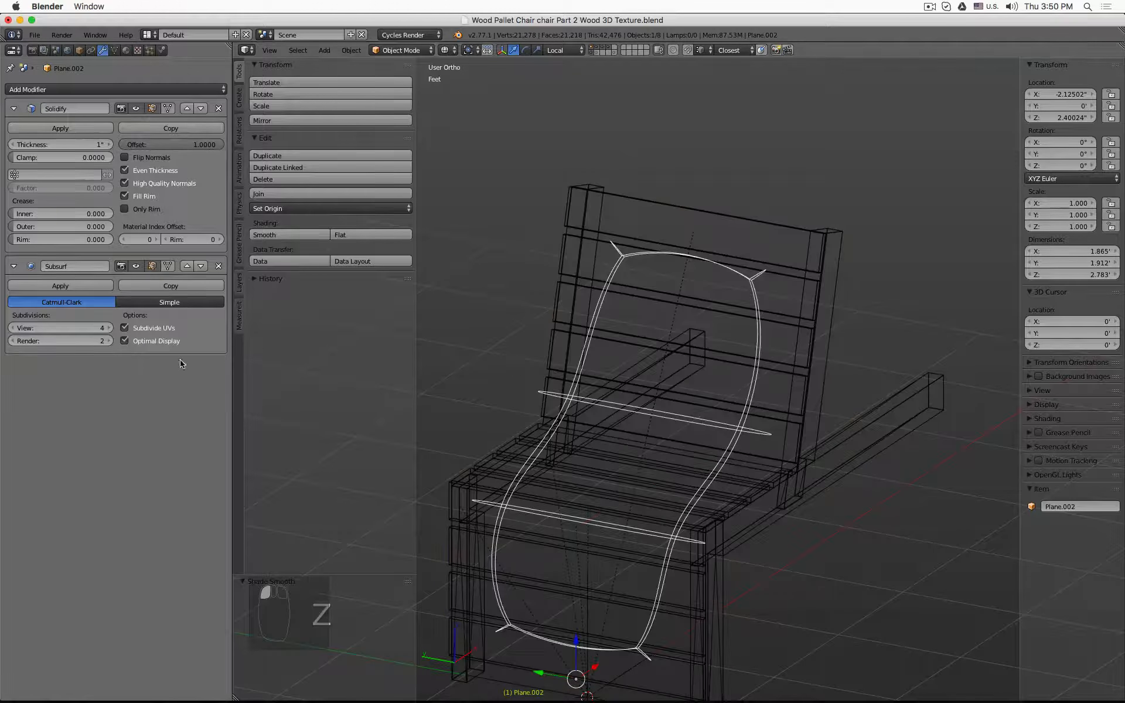
left_click(125, 341)
left_click(125, 340)
left_click(125, 341)
left_click(125, 341)
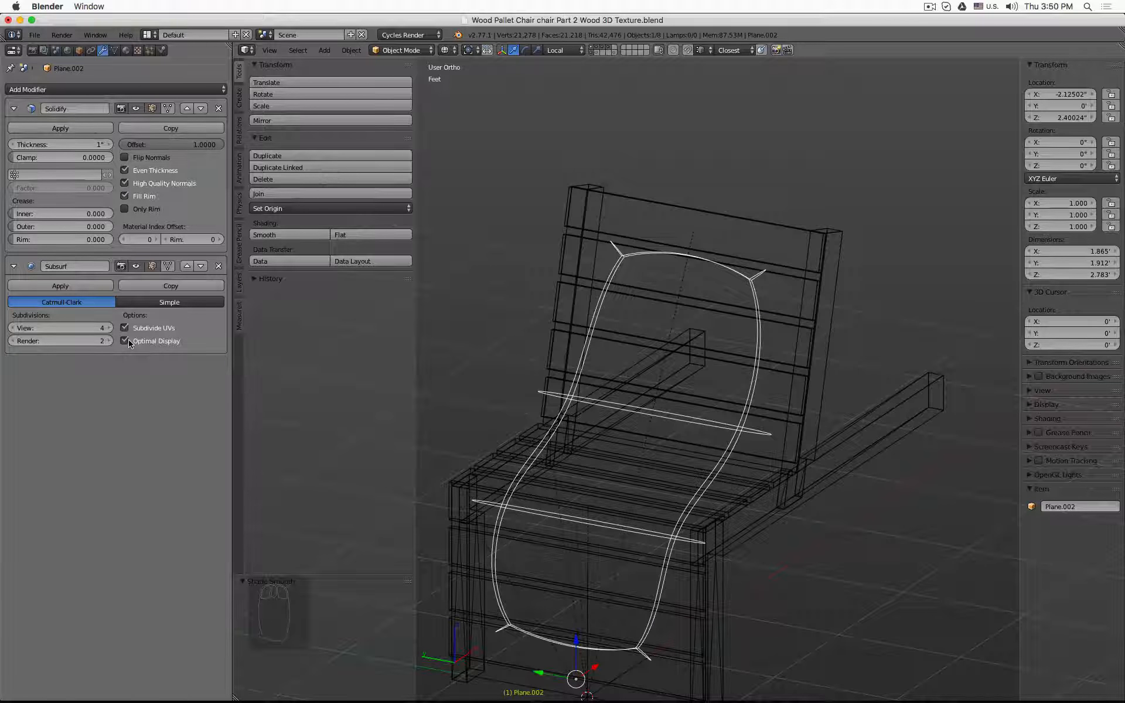
Return the chair to solid shading and hide the tool shelf
middle_click_drag(615, 328, 664, 331)
key("z")
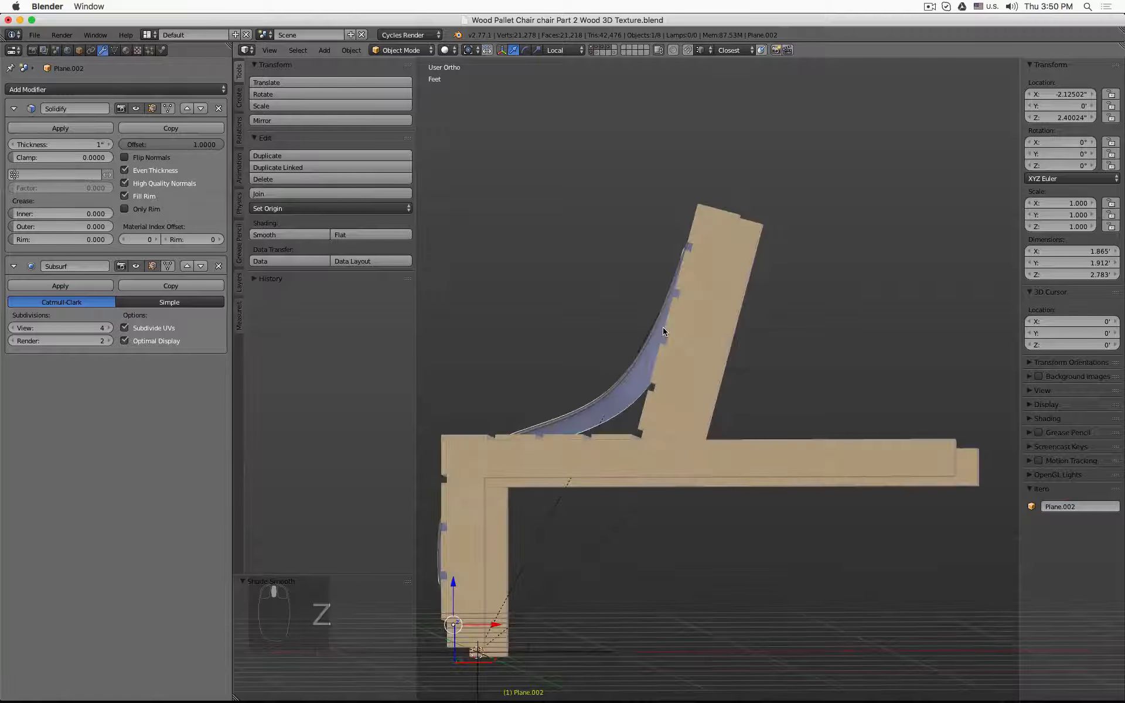
middle_click_drag(490, 234, 505, 276)
key("t")
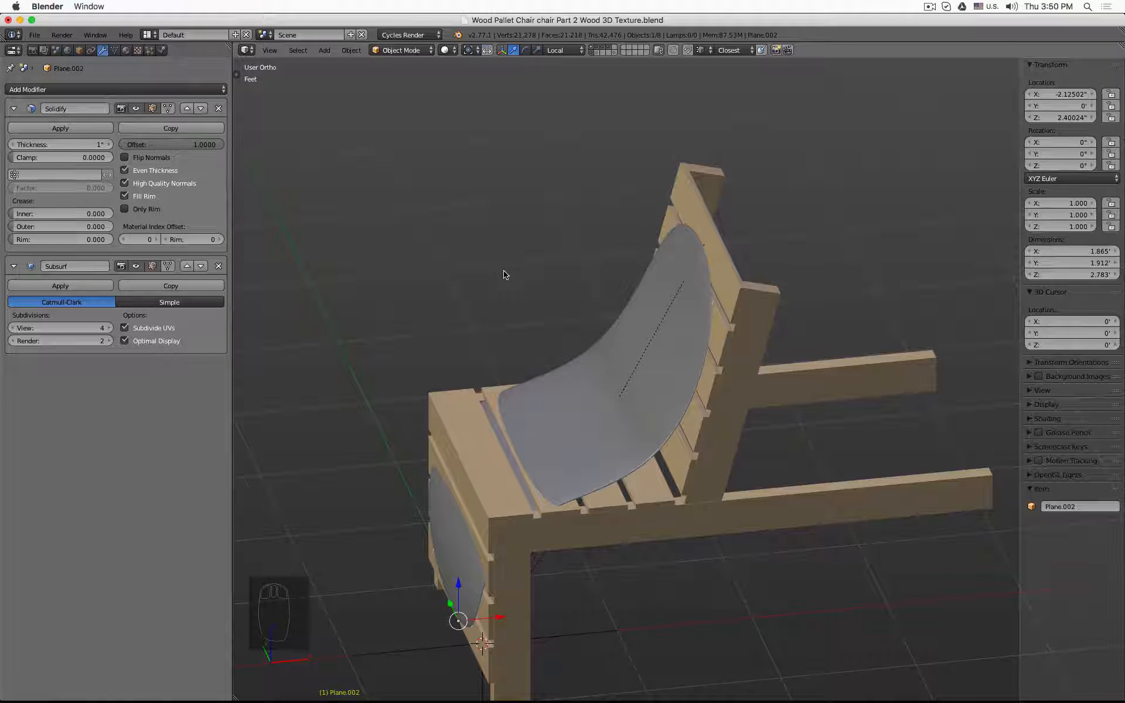
Try Simple subdivision on the shell in wireframe without Optimal Display, and restore Catmull-Clark and Optimal Display
left_click(169, 303)
key("z")
middle_click_drag(597, 349, 615, 321)
key("Tab")
left_click(125, 341)
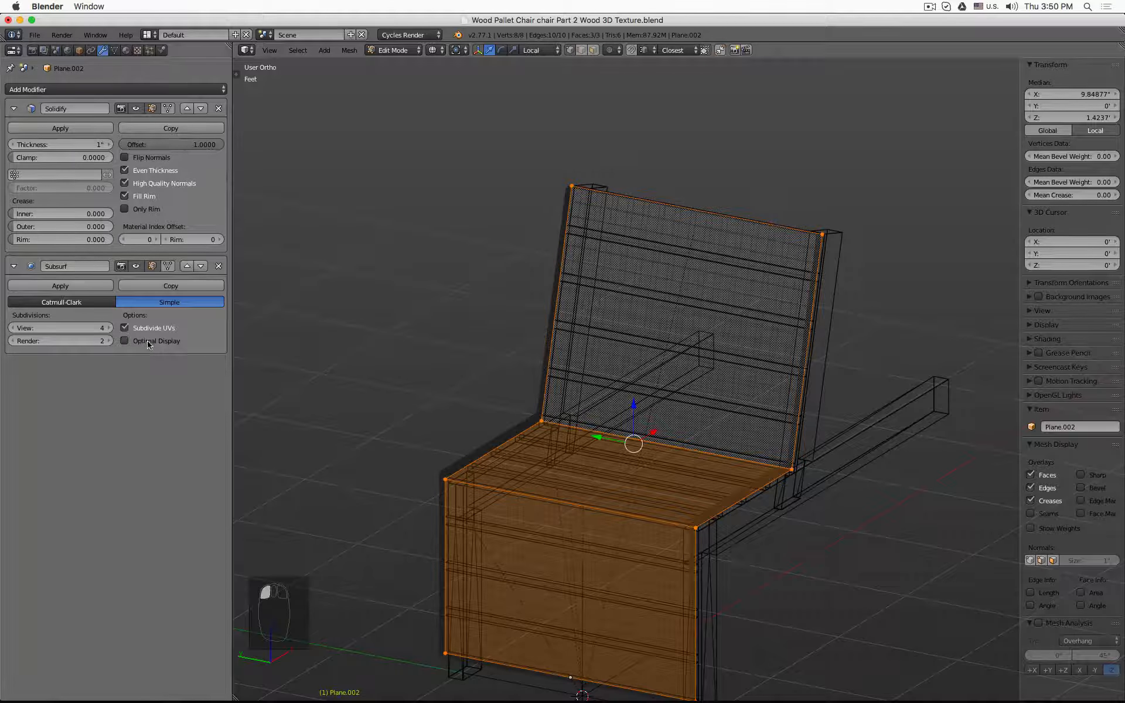
mouse_move(507, 318)
middle_mouse_down()
mouse_move(541, 335)
mouse_move(507, 325)
middle_mouse_up()
key("Tab")
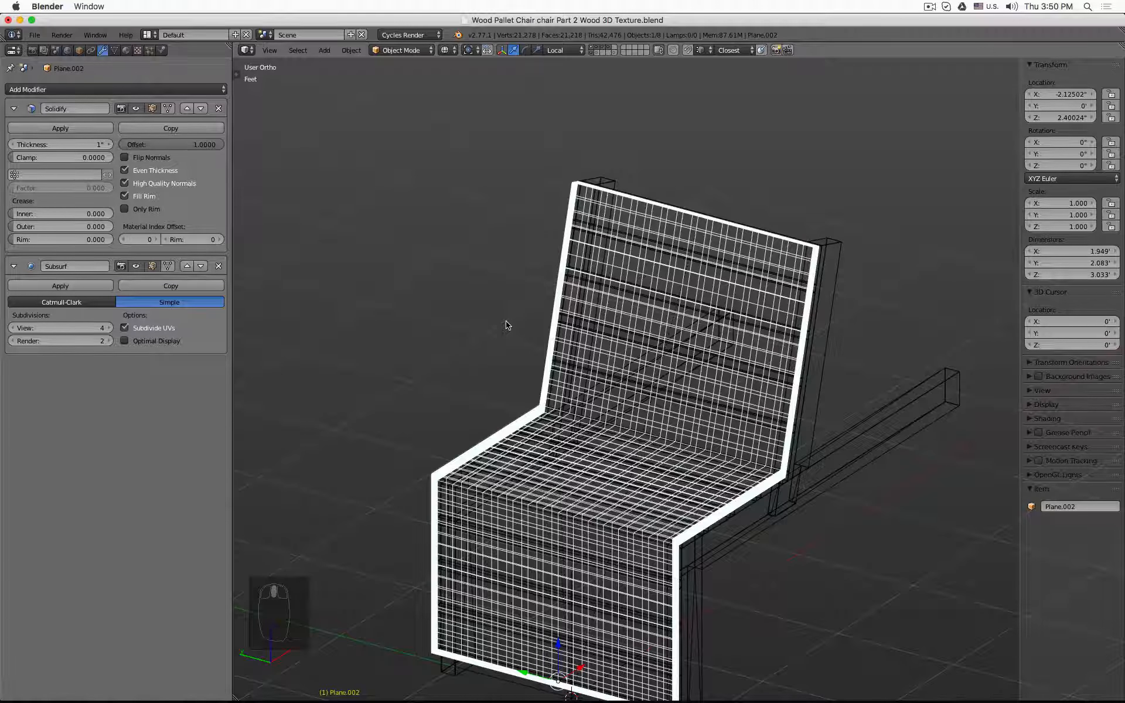
left_click(103, 304)
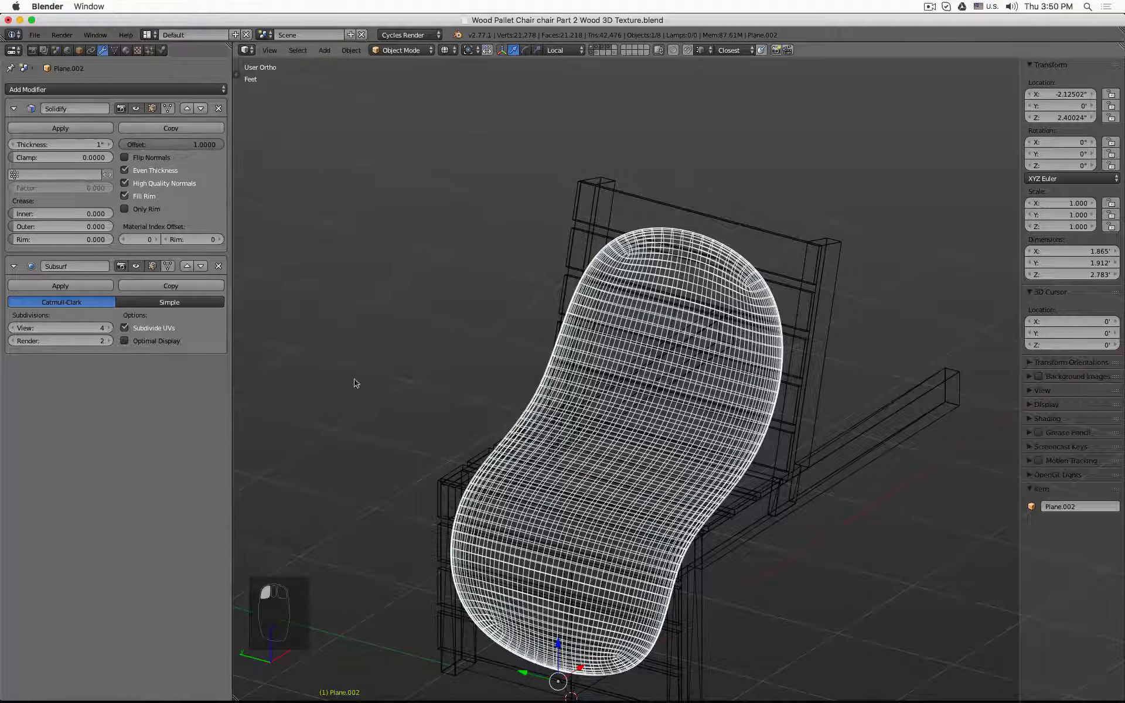
left_click(175, 343)
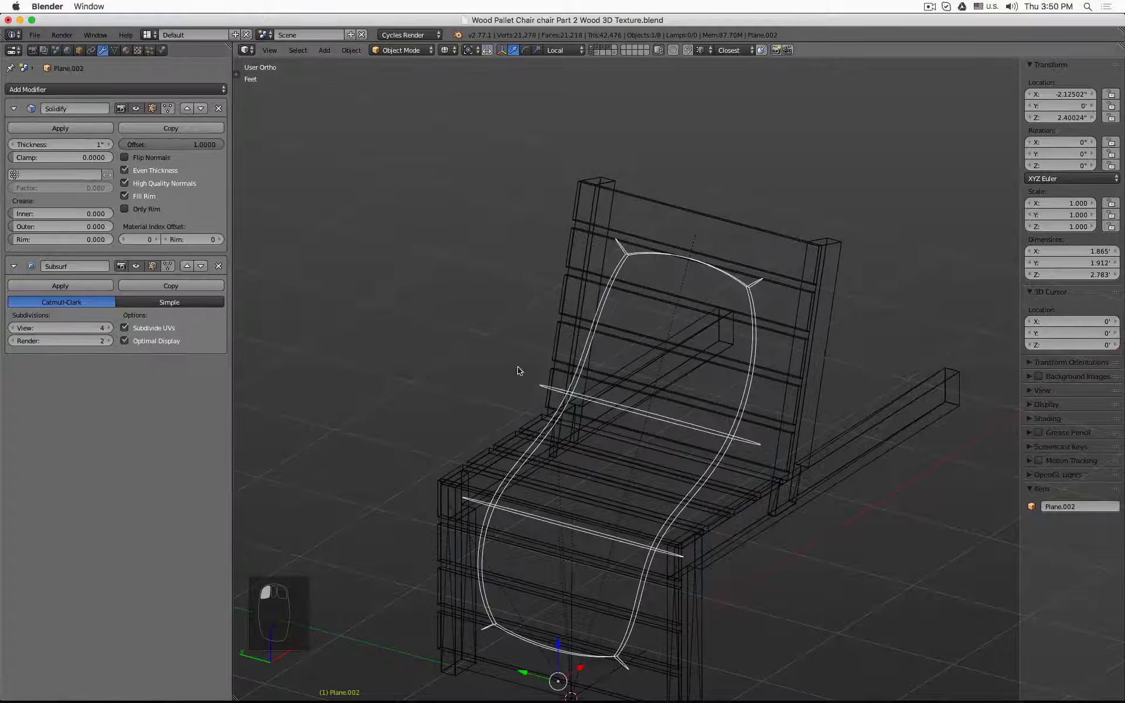
Set the Subsurf modifier's view subdivisions to 3 and show the shell with solid shading in the front view
left_click(16, 329)
key("z")
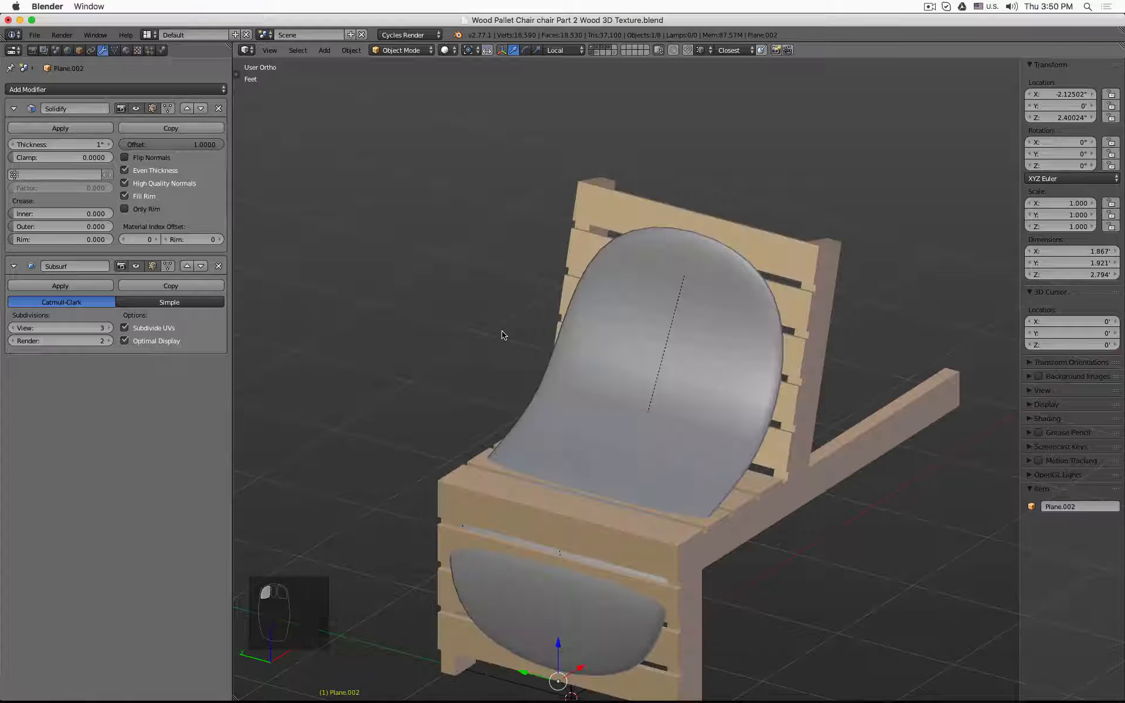
key("KP_1")
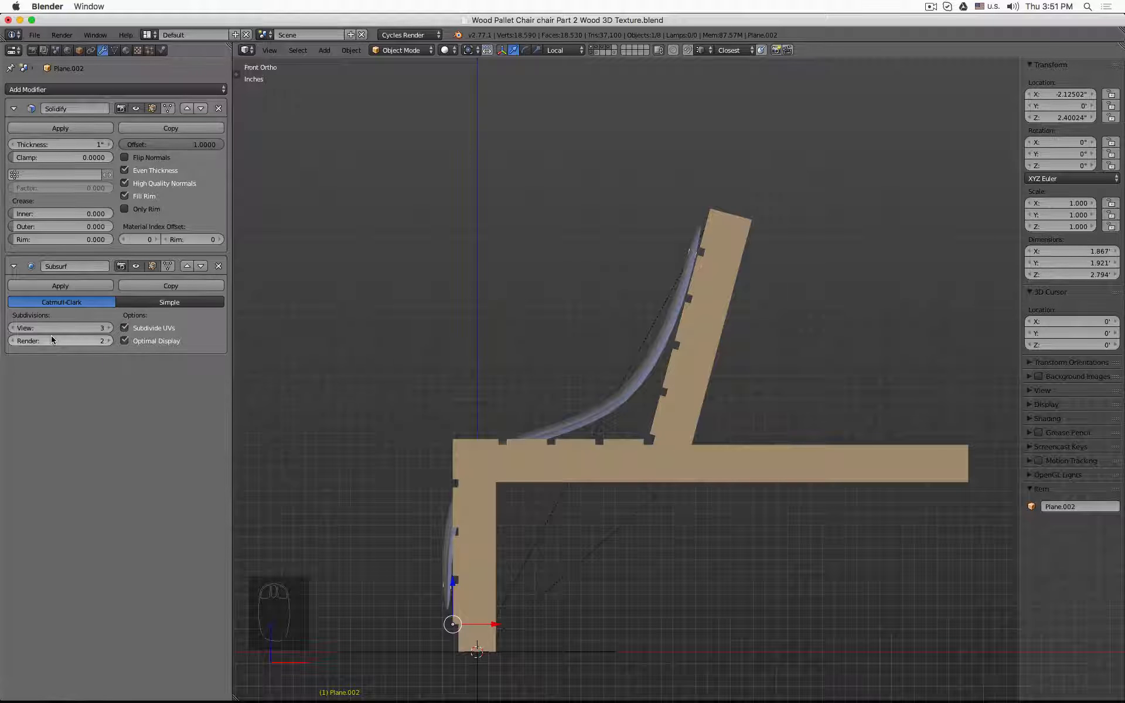
Lower the Subsurf modifier's view subdivisions to 1 to compare the shell's smoothness, and restore them to 3
left_click_drag(83, 332, 52, 332)
left_click(109, 329)
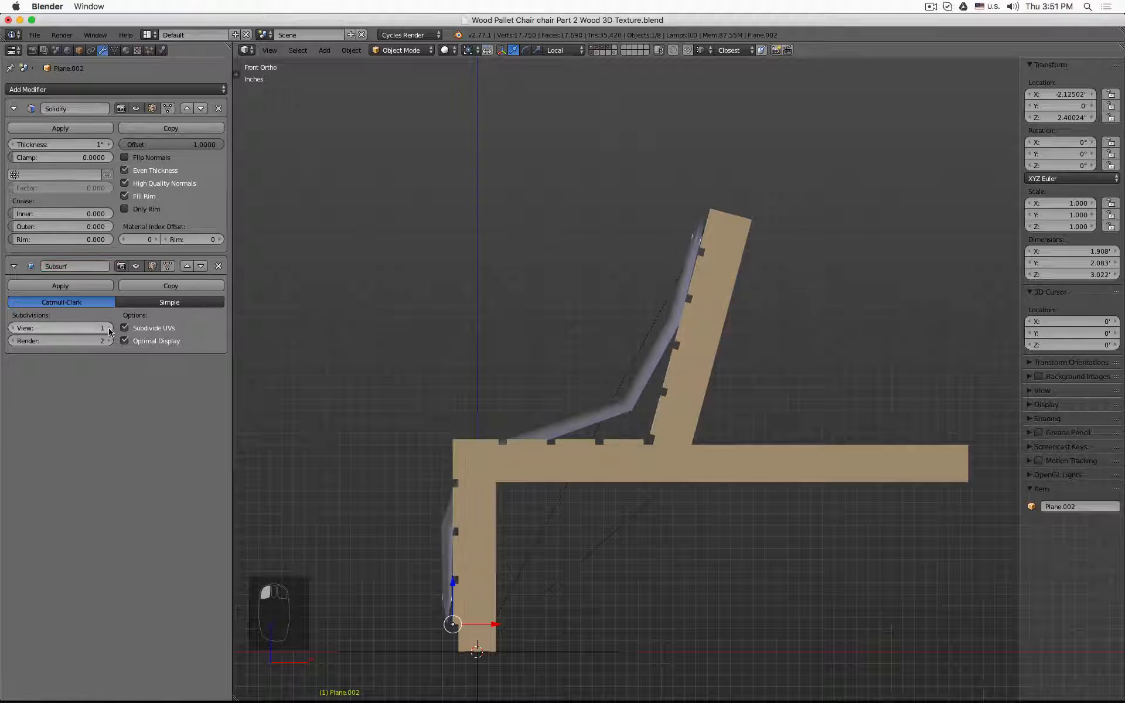
left_click(109, 328)
left_click(109, 328)
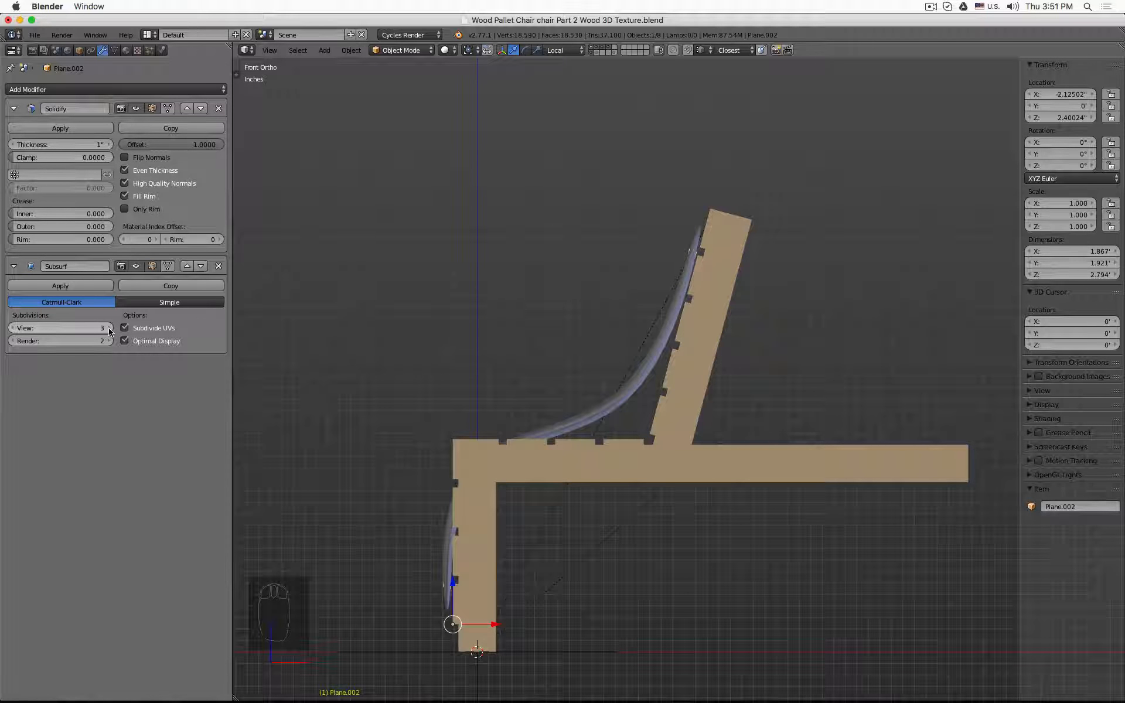
Try 6 view subdivisions on the shell's Subsurf modifier and set them back to 3
middle_click_drag(291, 349, 638, 268)
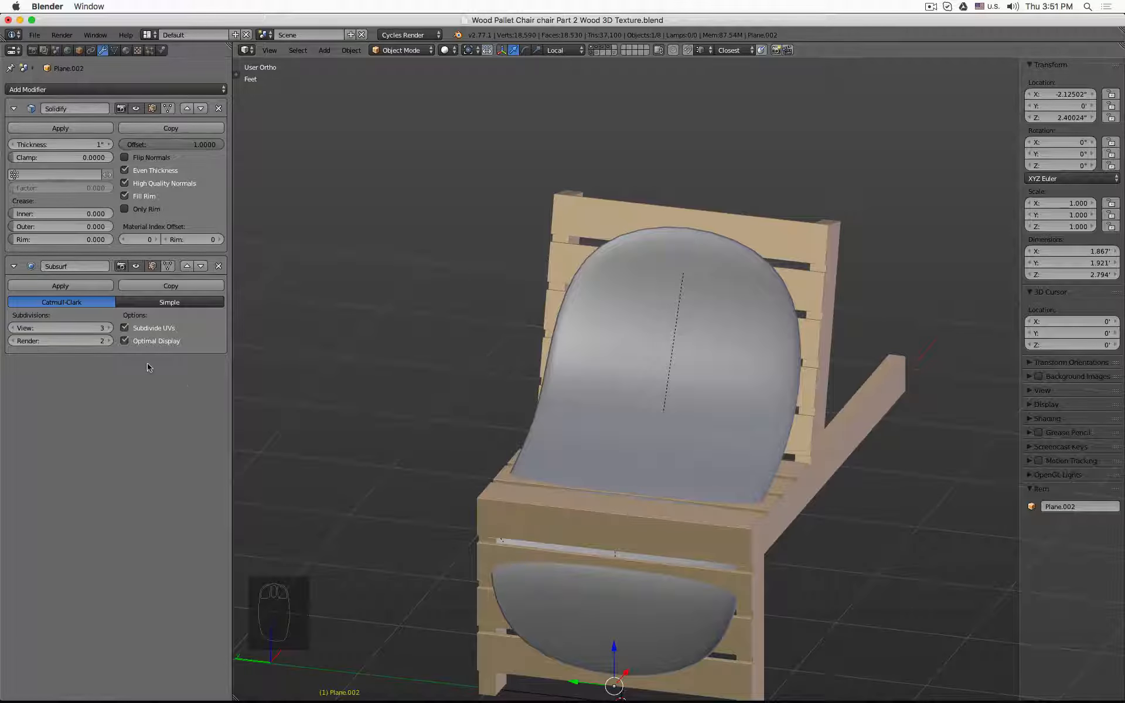
left_click(79, 330)
type("6")
key("Return")
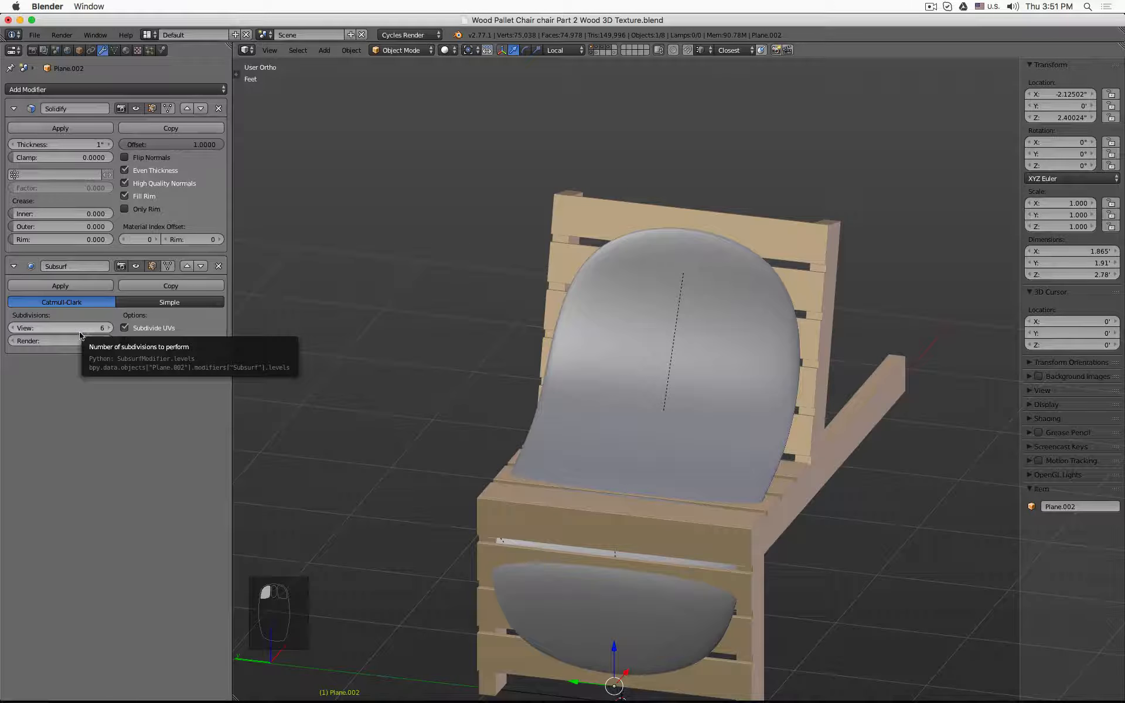
left_click(58, 330)
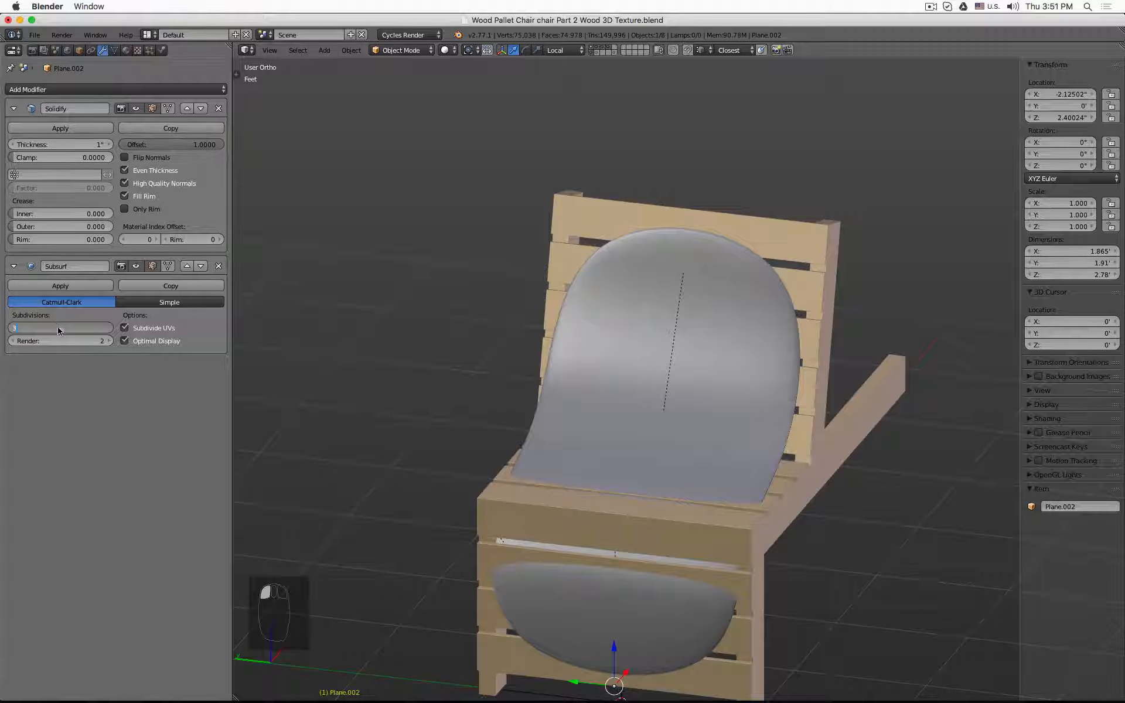
key("Return")
Examine the shell's curve against the chair in wireframe from the front and at an angle, and restore solid shading
key("KP_1")
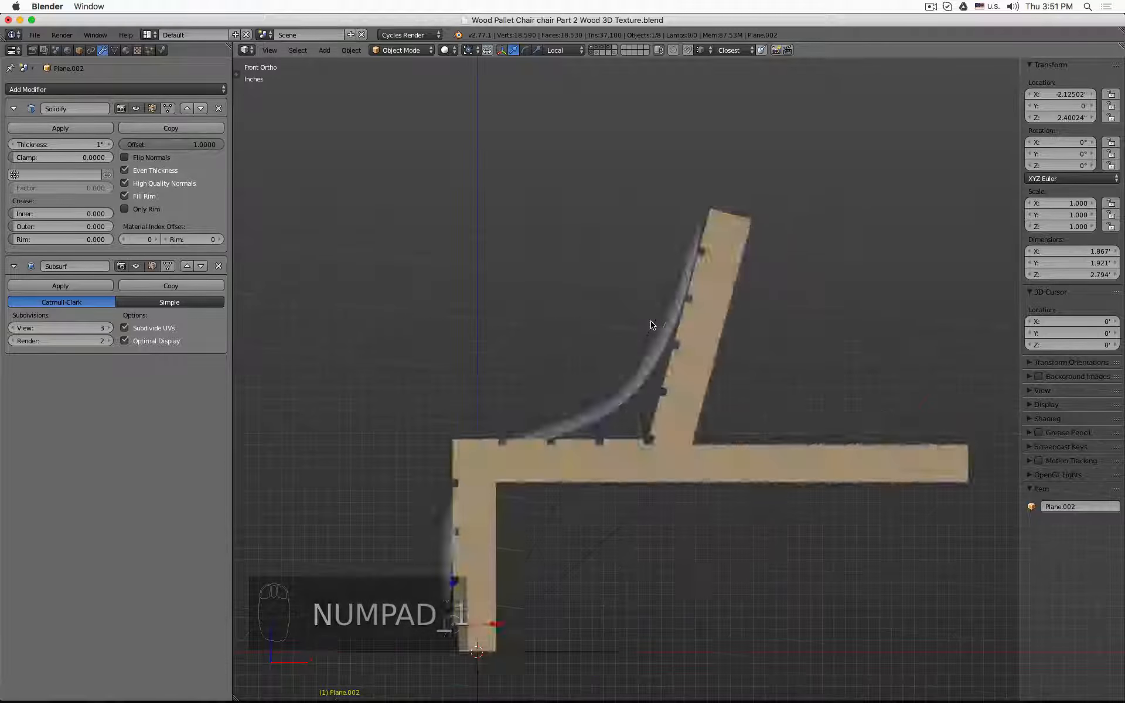
key("z")
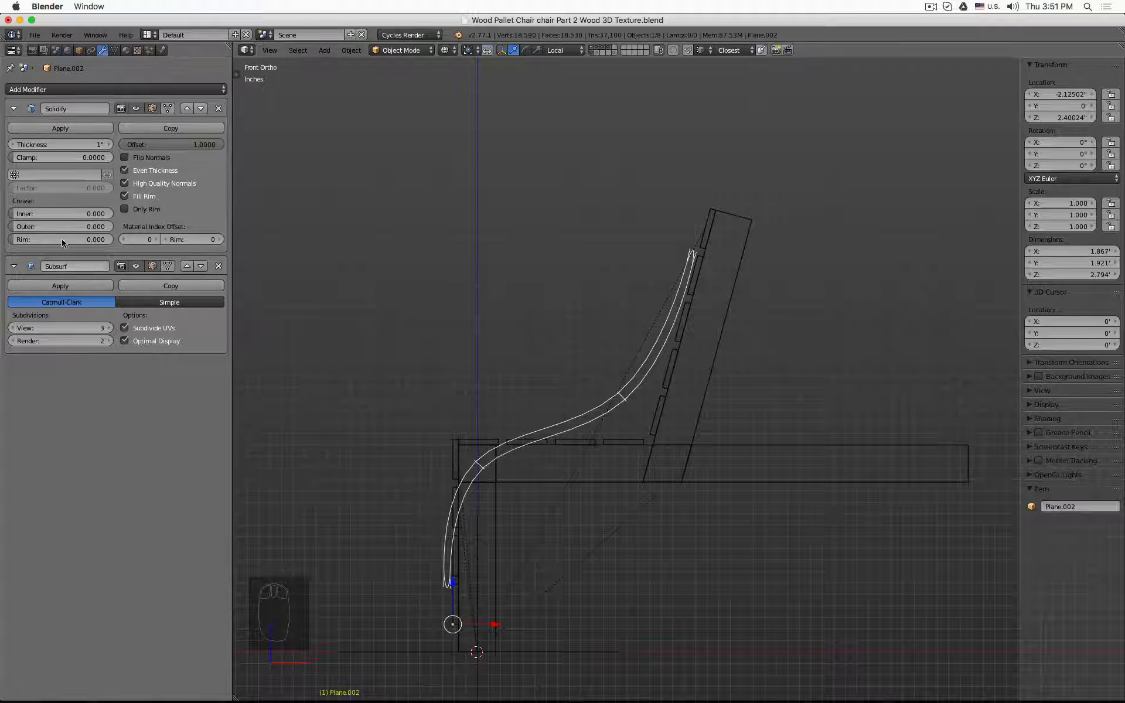
middle_click_drag(539, 258, 574, 277)
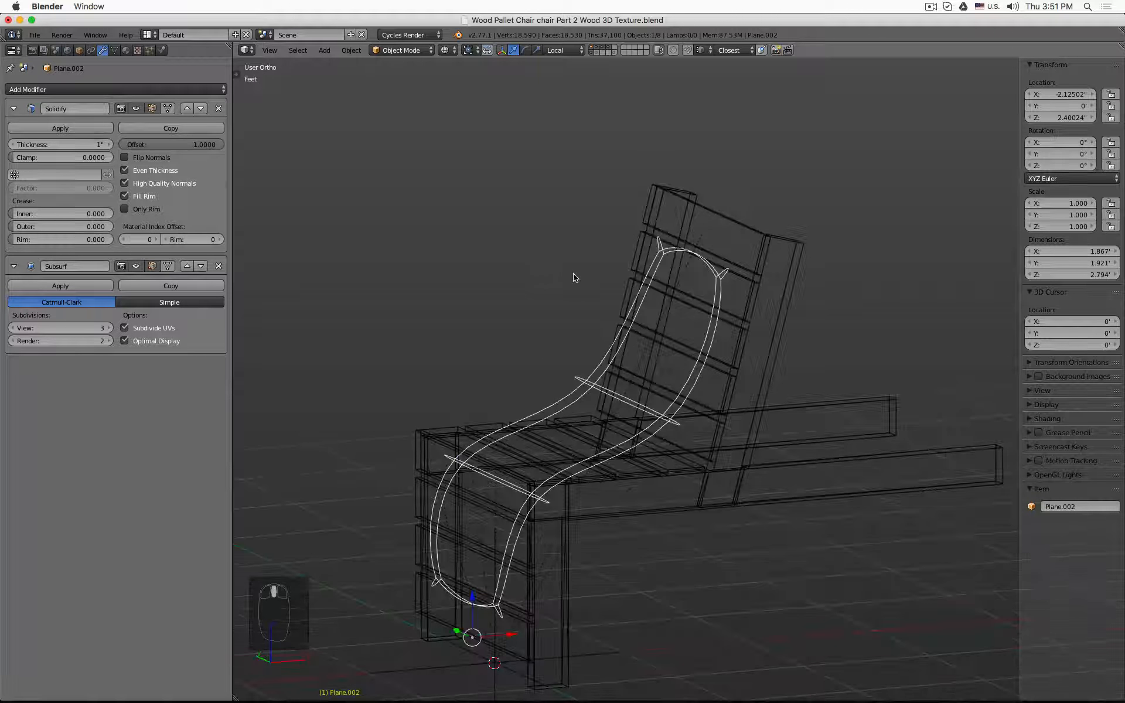
key("z")
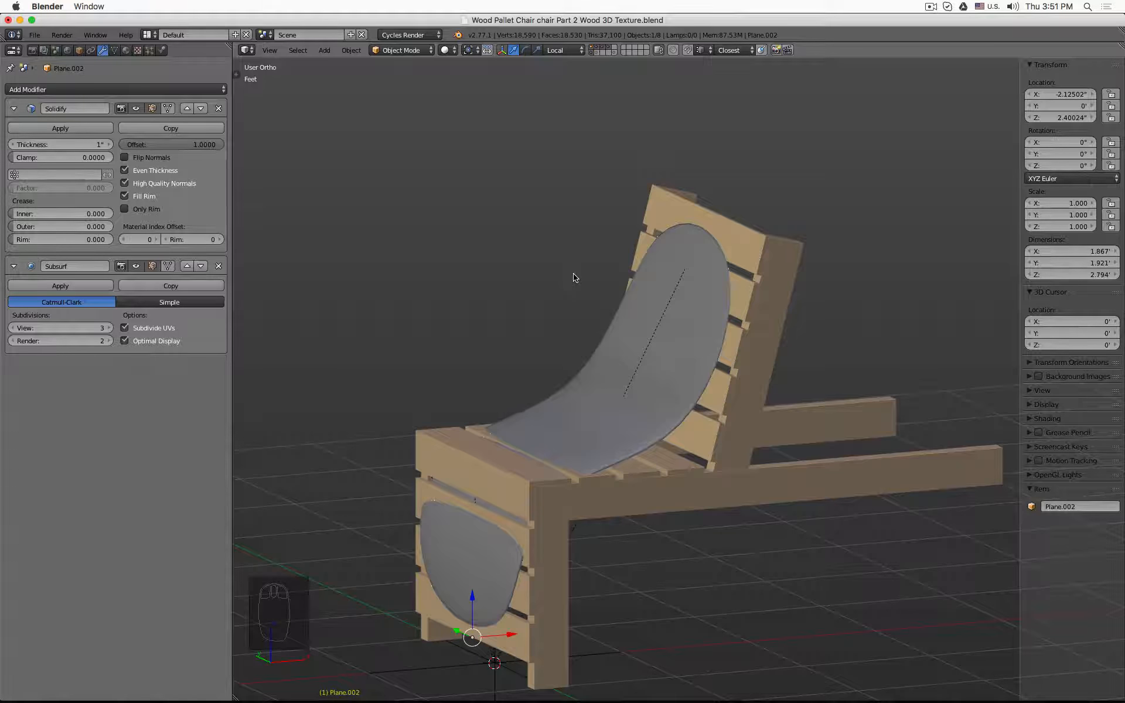
Enter Edit Mode with edge selection and pick the shell's front lower edge, seat front edge and backrest top edge in turn, ending in solid shading
key("z")
key("Tab")
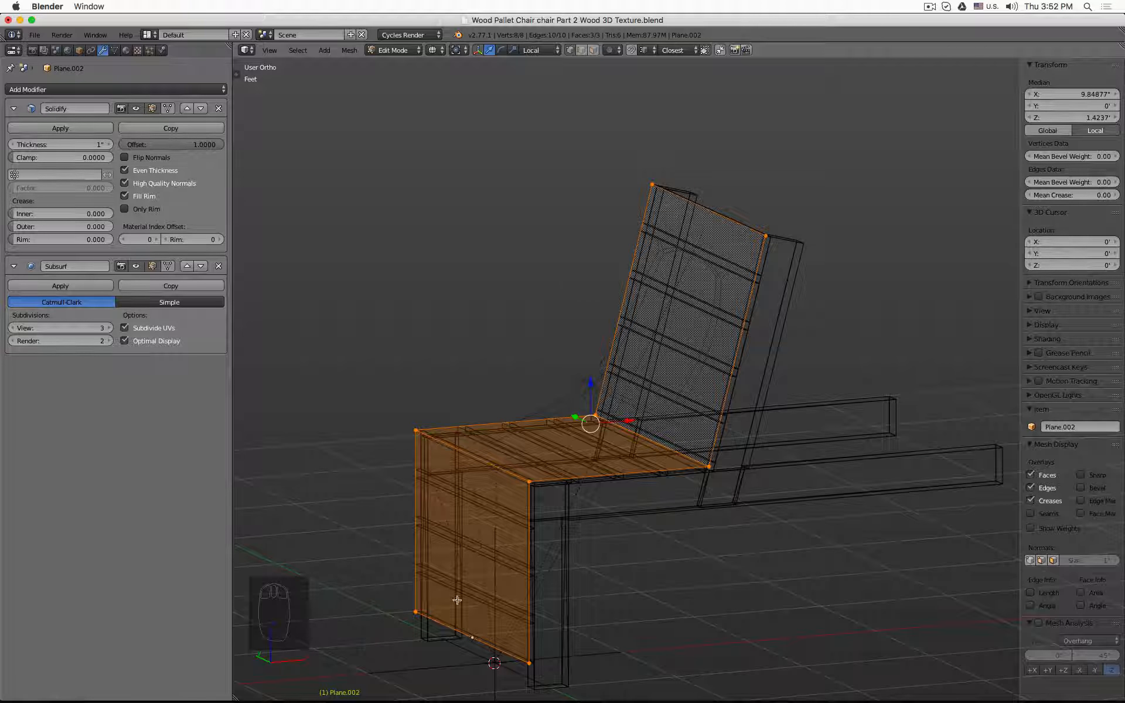
key("a")
right_click(472, 637)
left_click(581, 51)
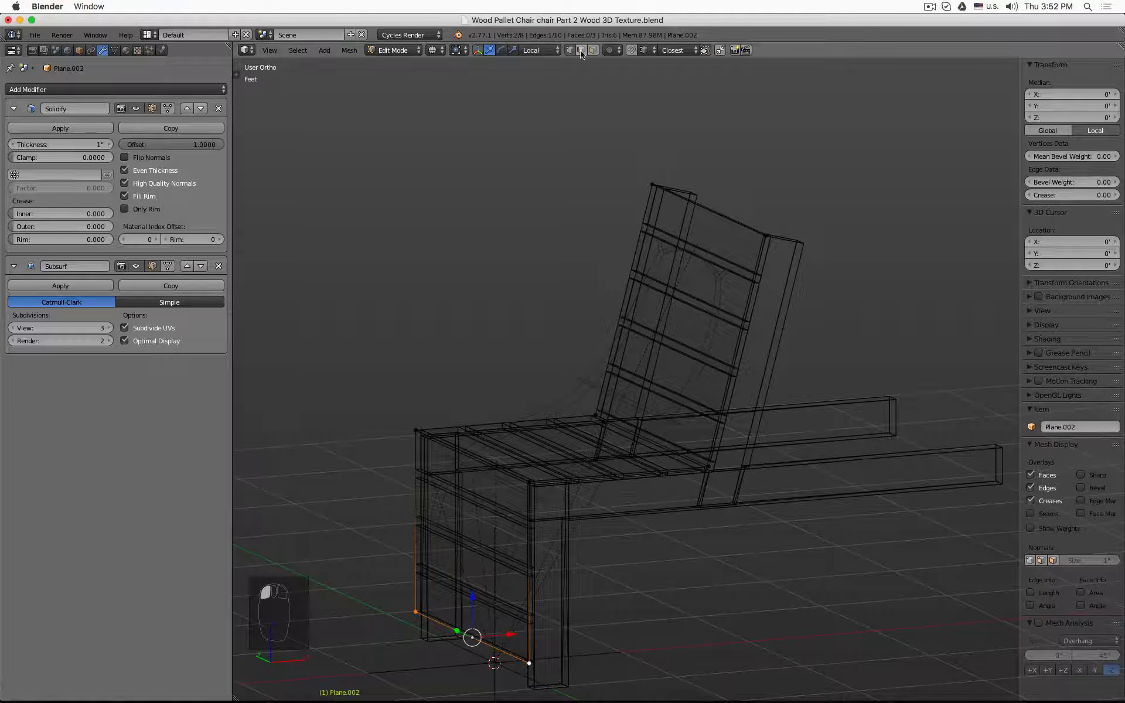
key("g")
key("z")
left_click(487, 464)
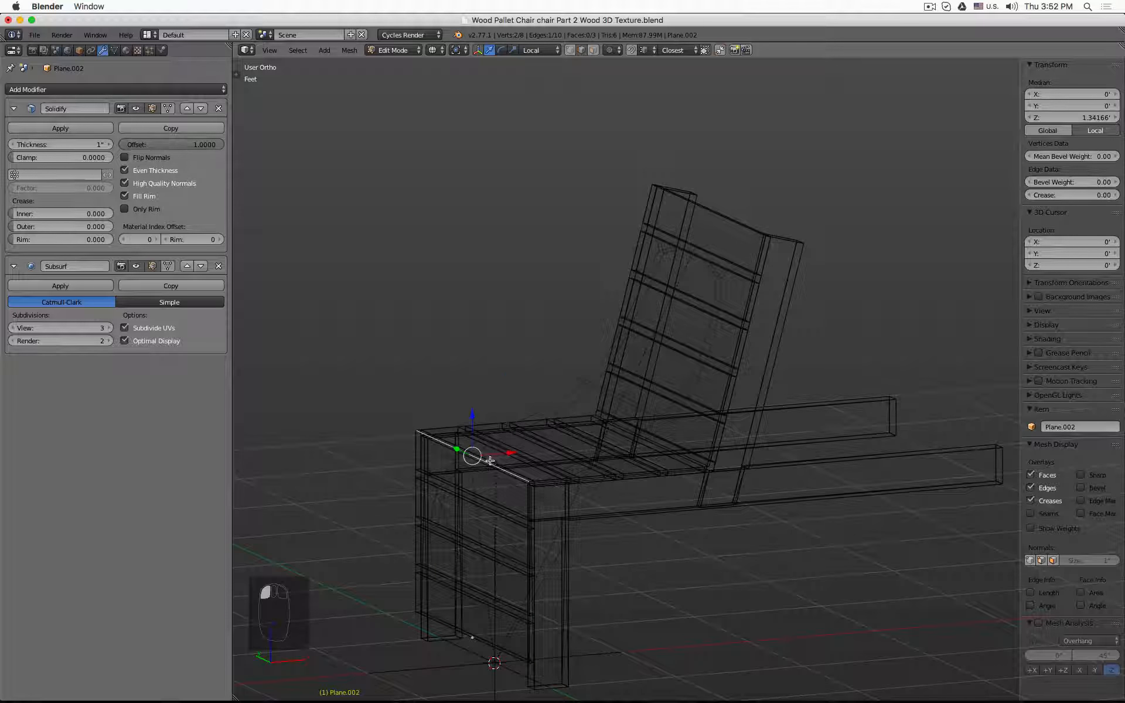
key("g")
key("x")
left_click(691, 333)
left_click(721, 213)
key("z")
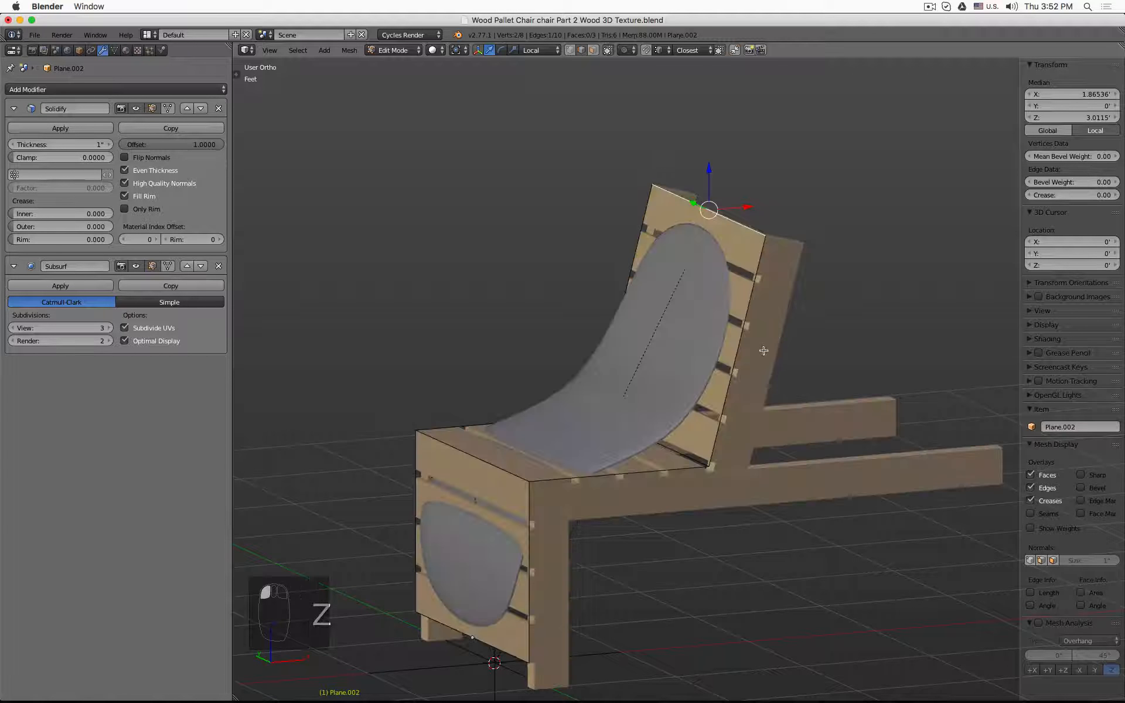
Add a loop cut across the shell's backrest and slide it down close to the seat, at a height of about 1.5'
mouse_move(763, 350)
middle_mouse_down()
mouse_move(733, 334)
mouse_move(731, 206)
middle_mouse_up()
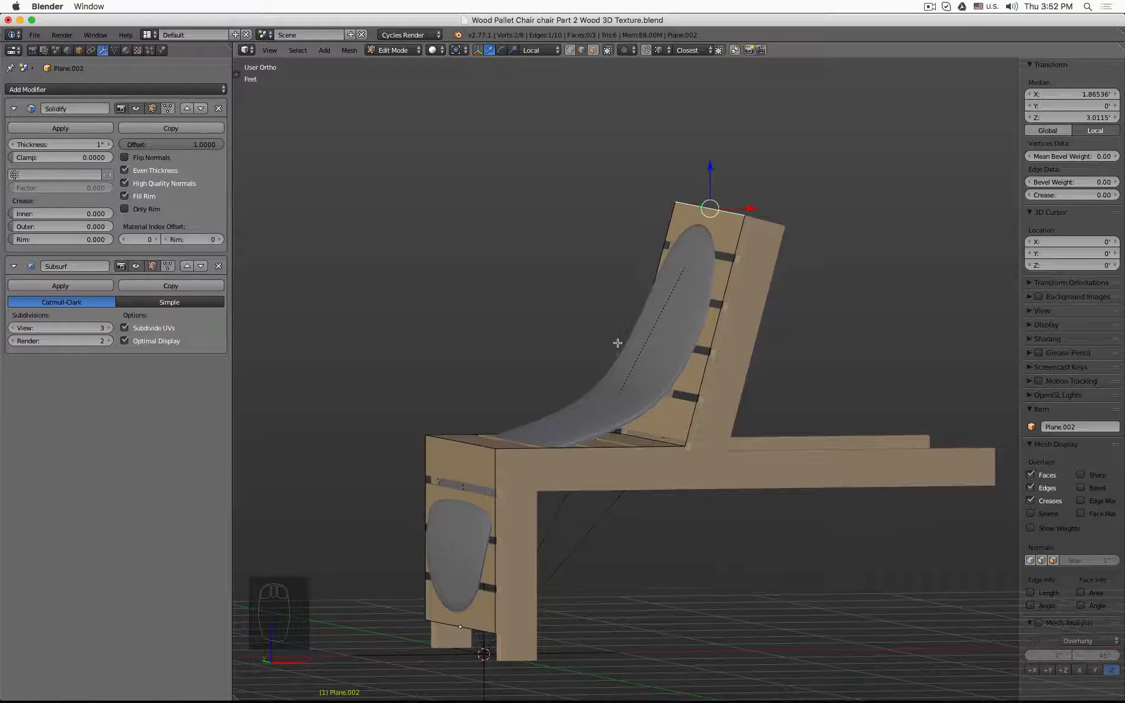
middle_click_drag(617, 343, 626, 341)
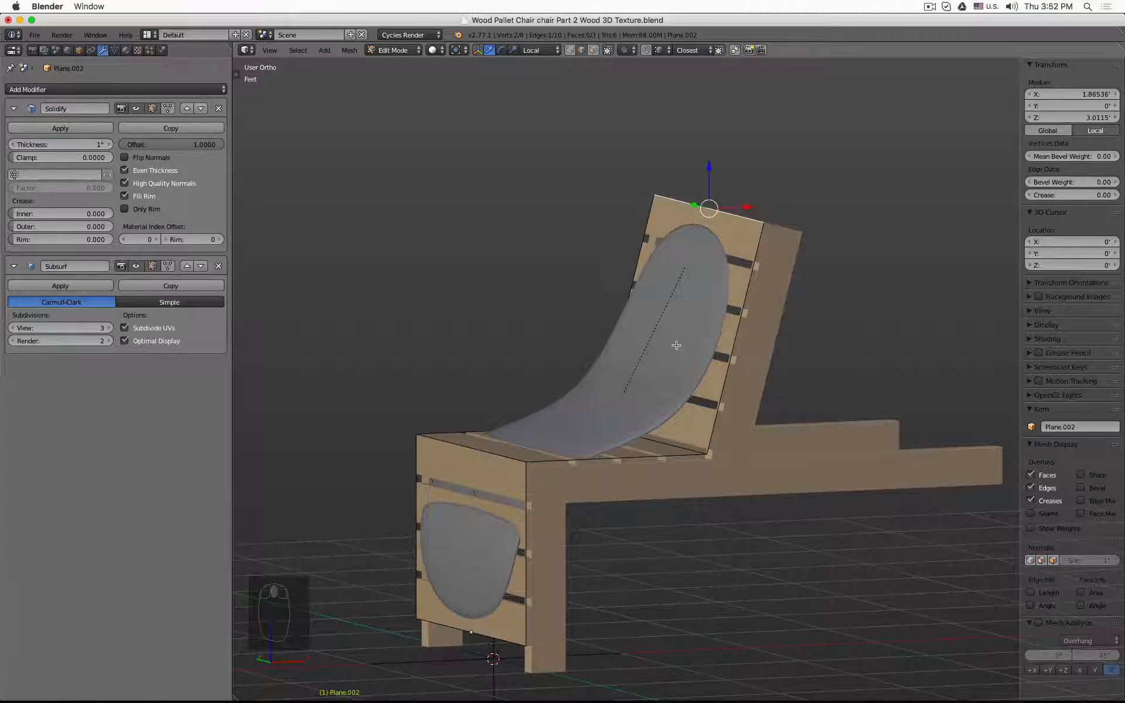
key("ctrl+r")
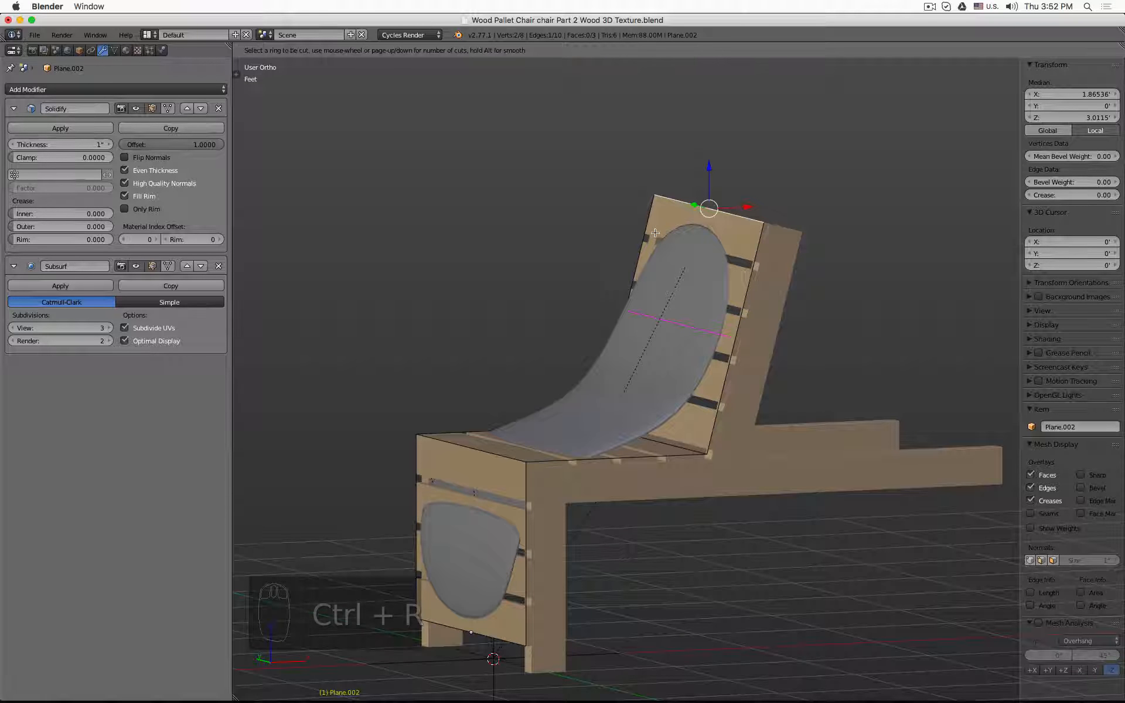
left_click(688, 326)
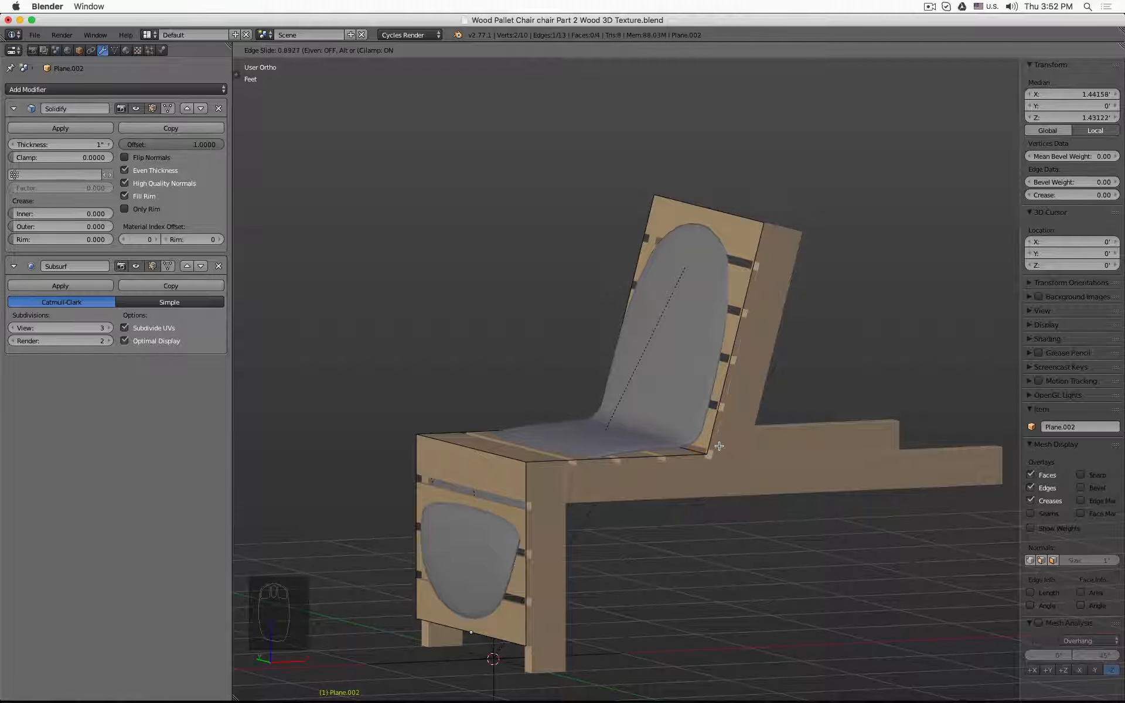
left_click(727, 437)
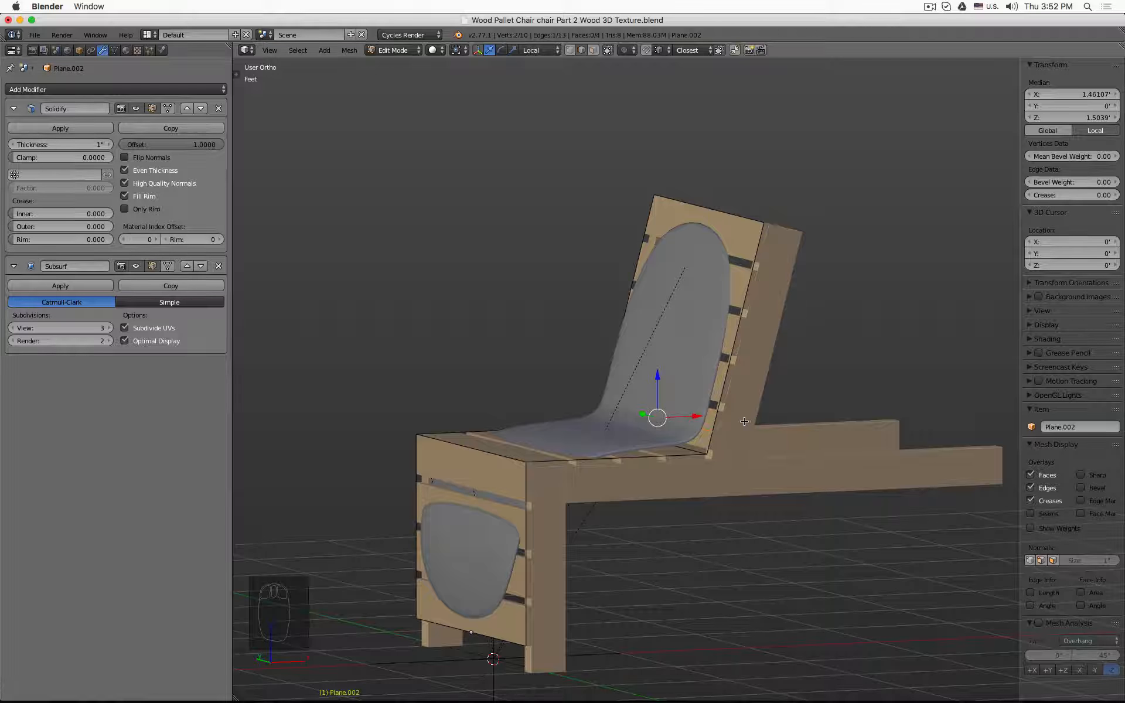
Add a loop cut across the shell's seat and slide it back toward the backrest, to about X 1.14'
middle_click_drag(747, 421, 739, 432)
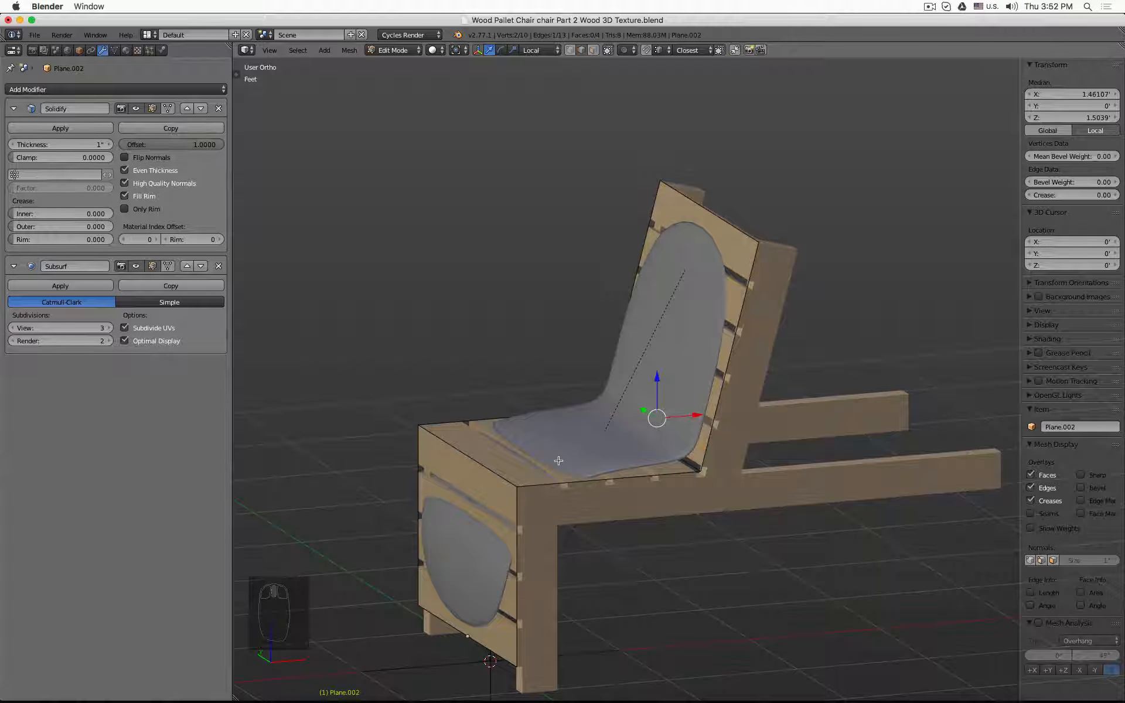
key("ctrl+r")
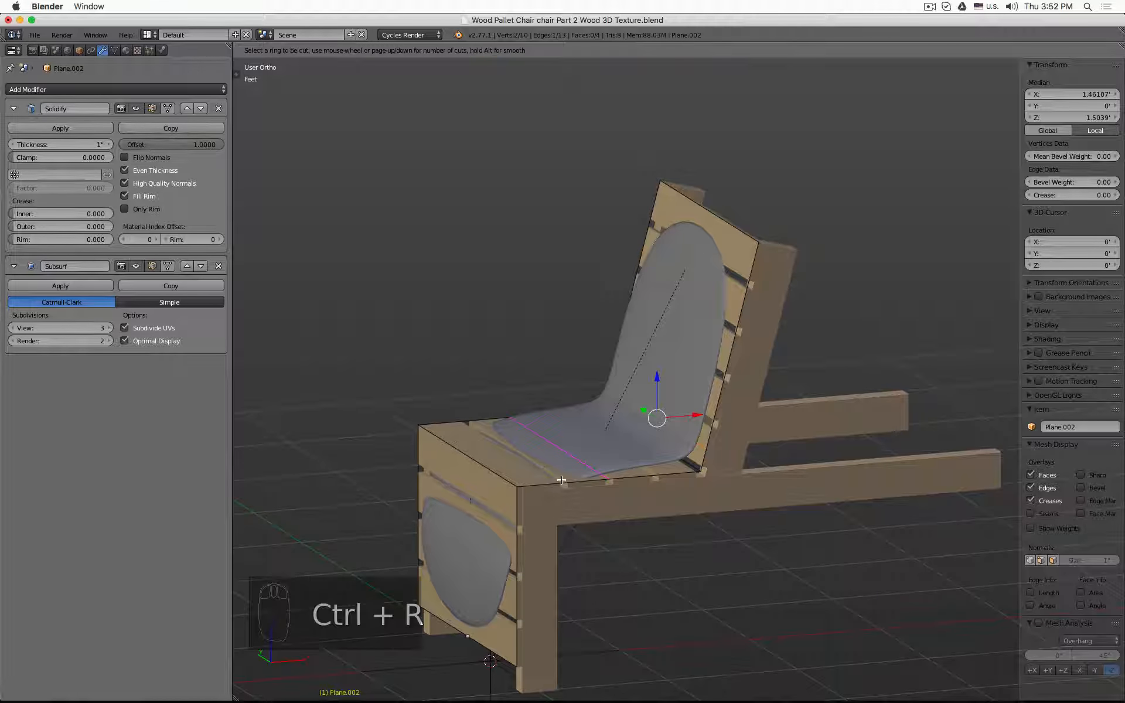
left_click(598, 478)
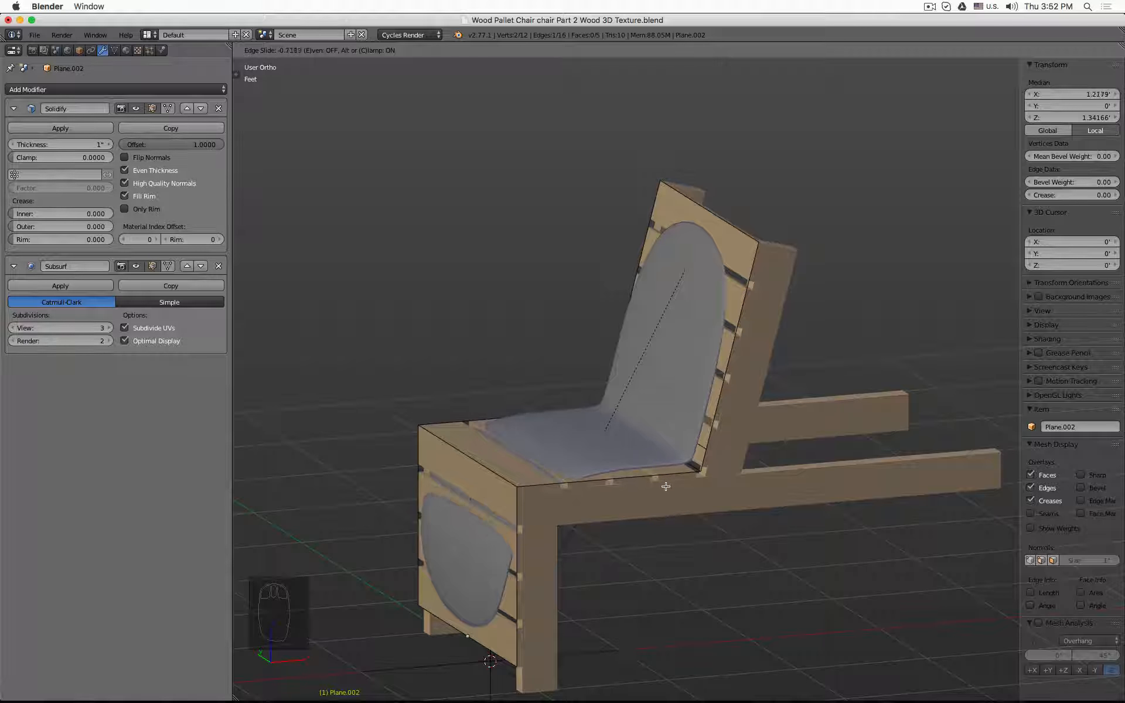
left_click(606, 481)
Add another loop cut across the seat close to its front edge, at about X 2.3"
key("ctrl+r")
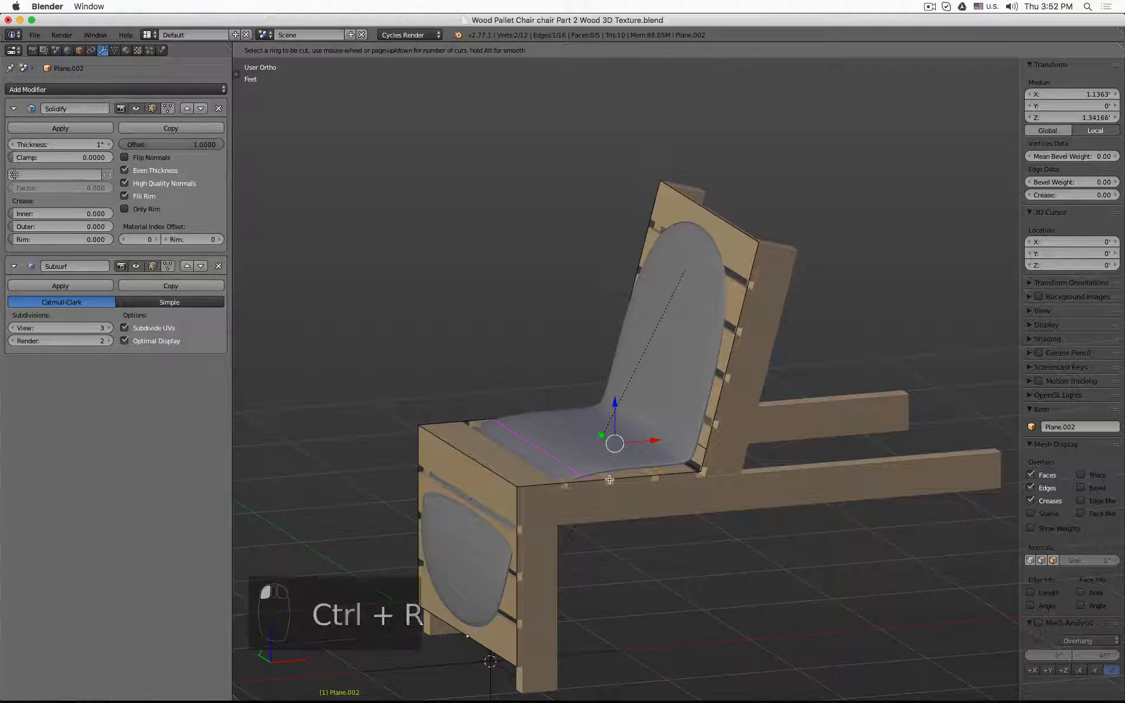
left_click(563, 486)
left_click(561, 488)
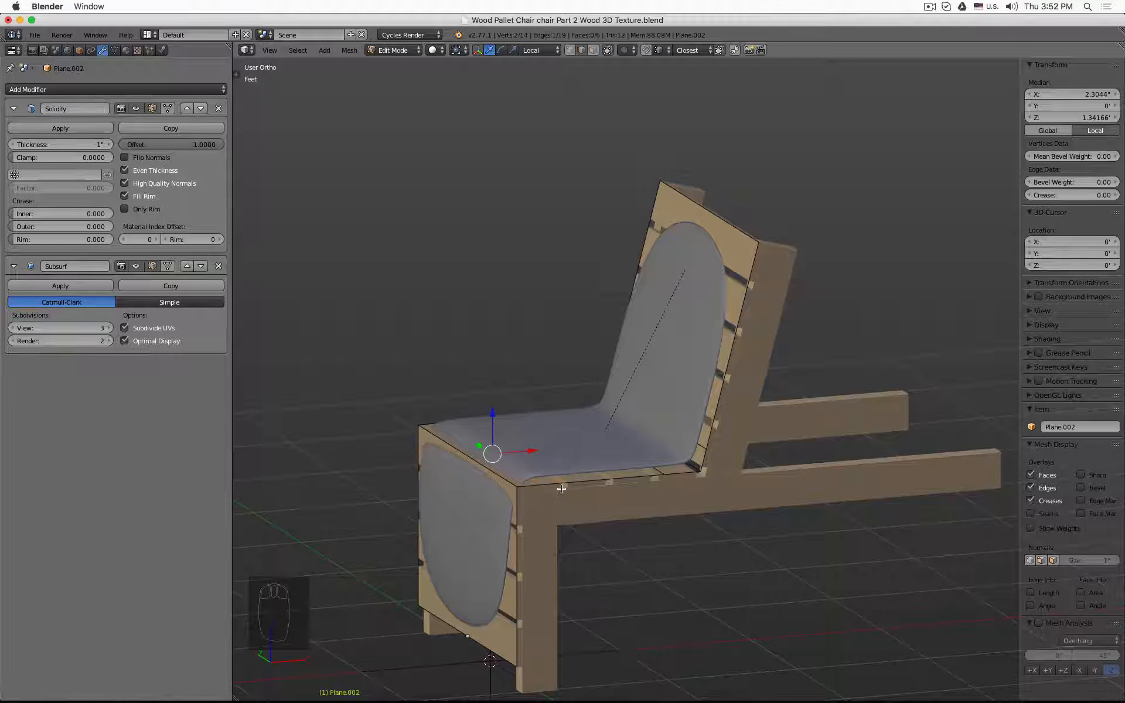
Add a loop cut across the shell's front face and slide it up near the seat, to a height of about 1.13'
key("ctrl+r")
left_click(514, 599)
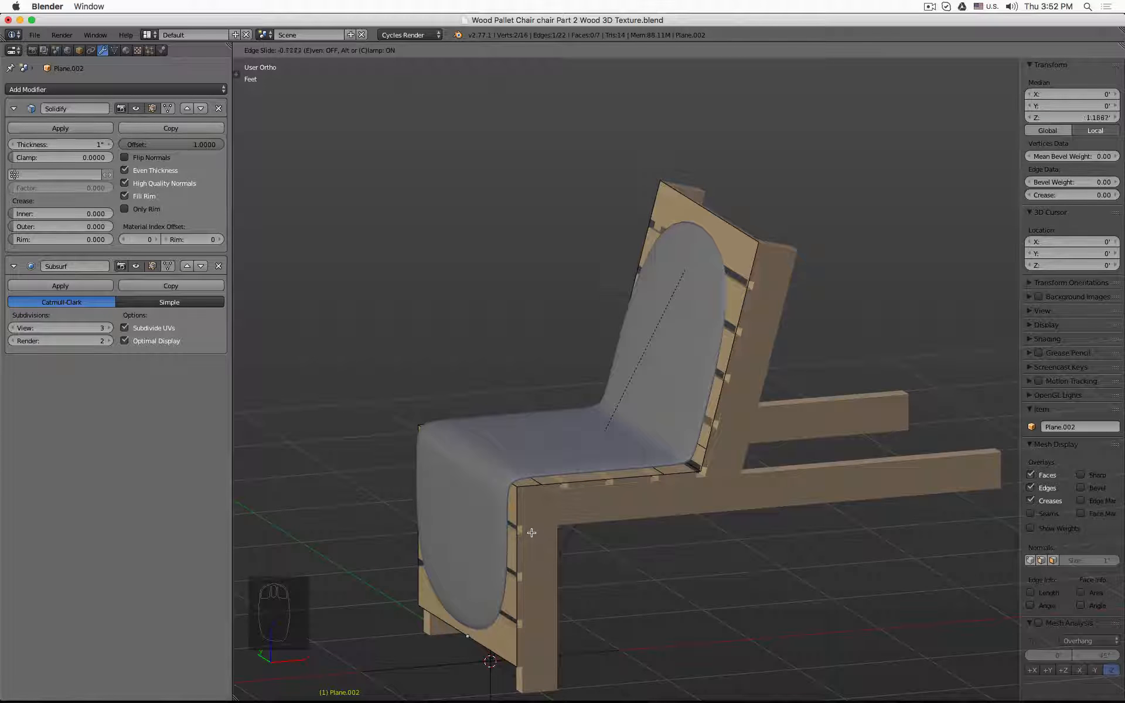
left_click(534, 539)
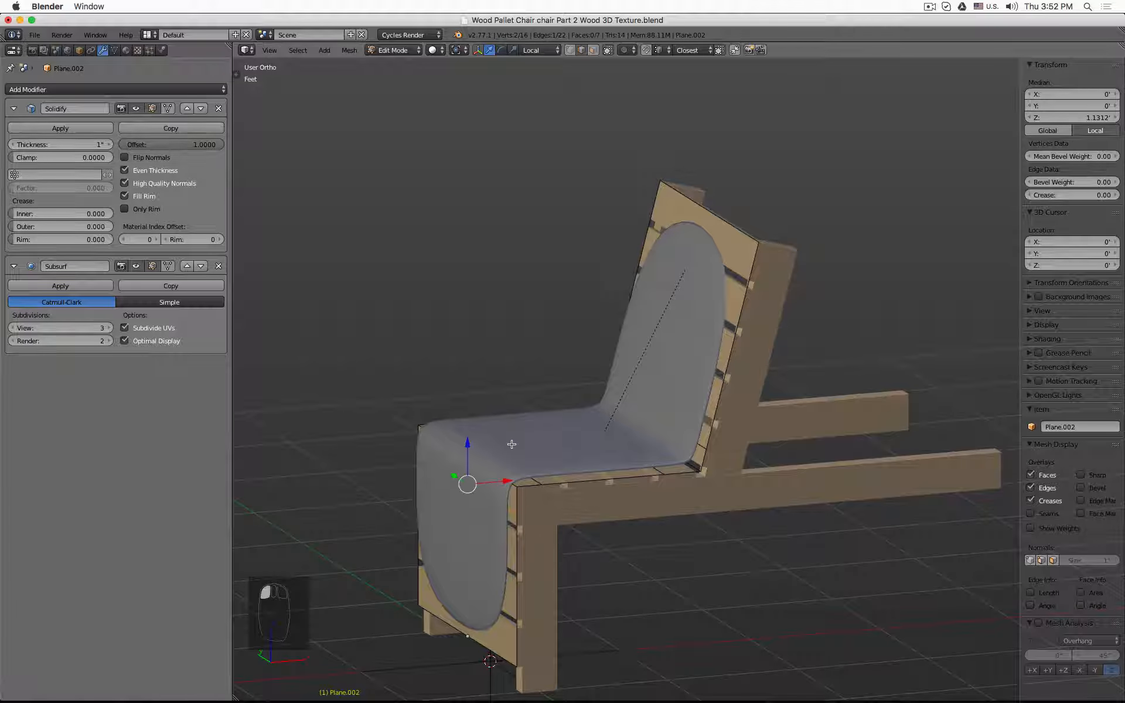
Examine the tightened cushion from the front in wireframe and solid shading, including a close-up of the seat-backrest corner in Object Mode
mouse_move(511, 444)
middle_mouse_down()
mouse_move(610, 449)
mouse_move(486, 442)
mouse_move(475, 433)
mouse_move(589, 449)
mouse_move(591, 469)
mouse_move(586, 451)
mouse_move(504, 445)
mouse_move(431, 369)
mouse_move(404, 397)
mouse_move(522, 436)
middle_mouse_up()
key("z")
key("z")
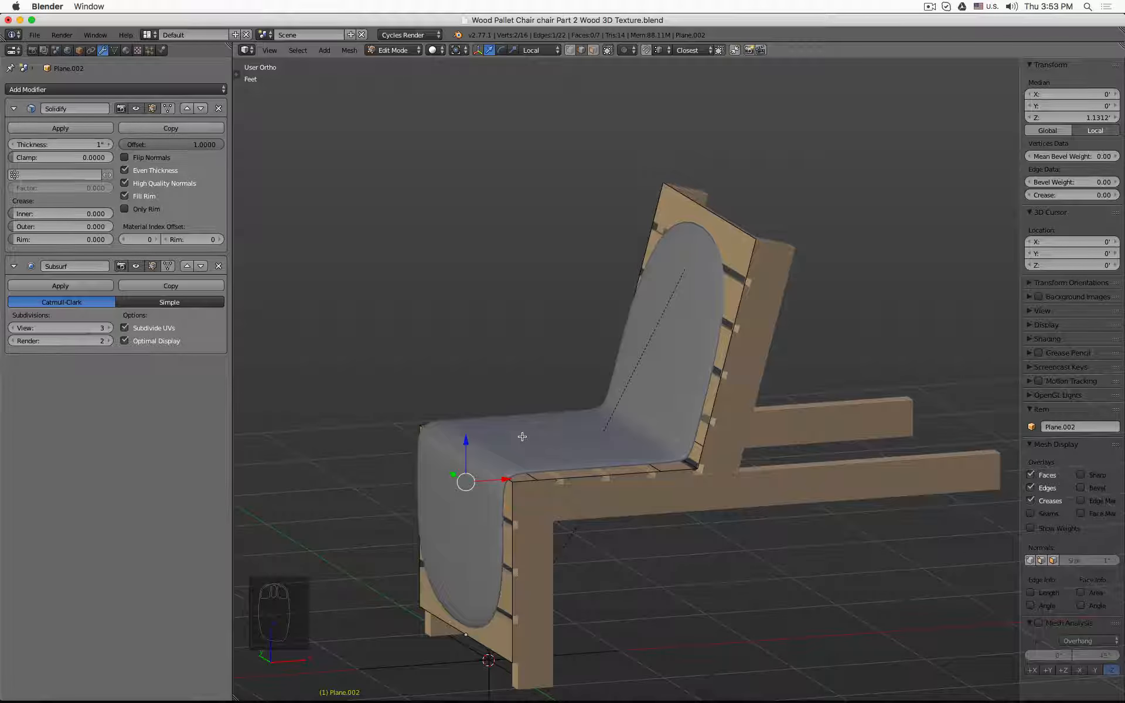
key("KP_1")
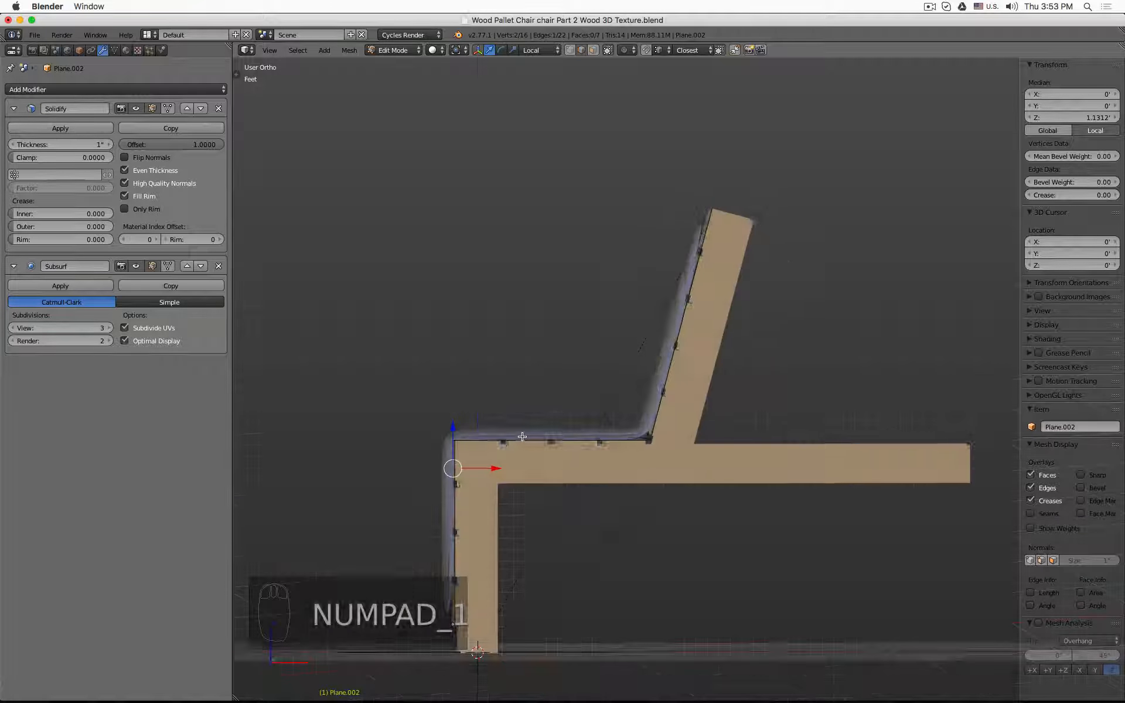
key("z")
scroll(668, 319, "down", 2)
scroll(652, 402, "up", 6)
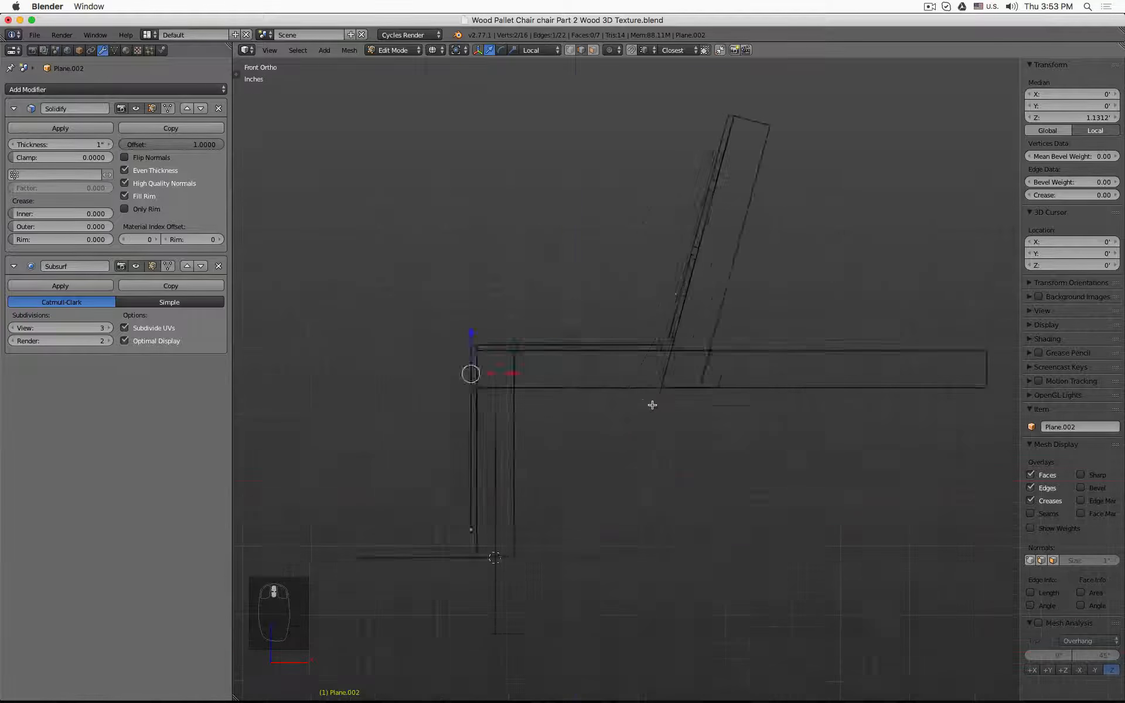
key("z")
key("Tab")
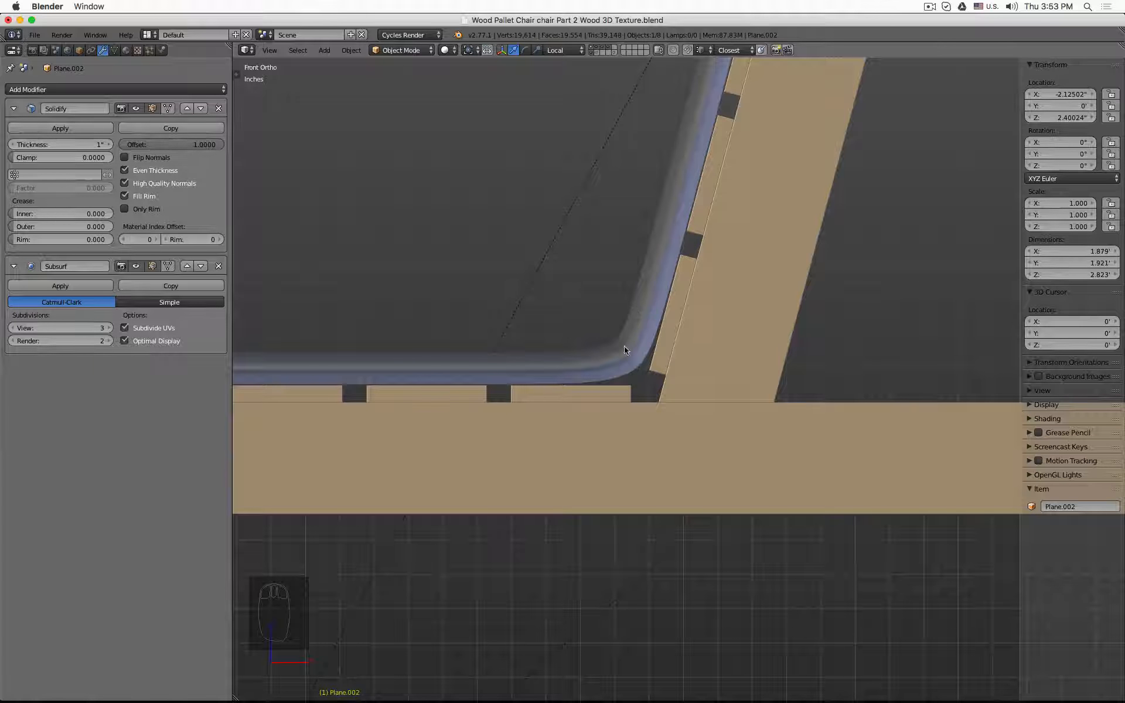
Return to Edit Mode and move the seat's rear edge loop forward along X, away from the backrest, to about 1.01'
key("Tab")
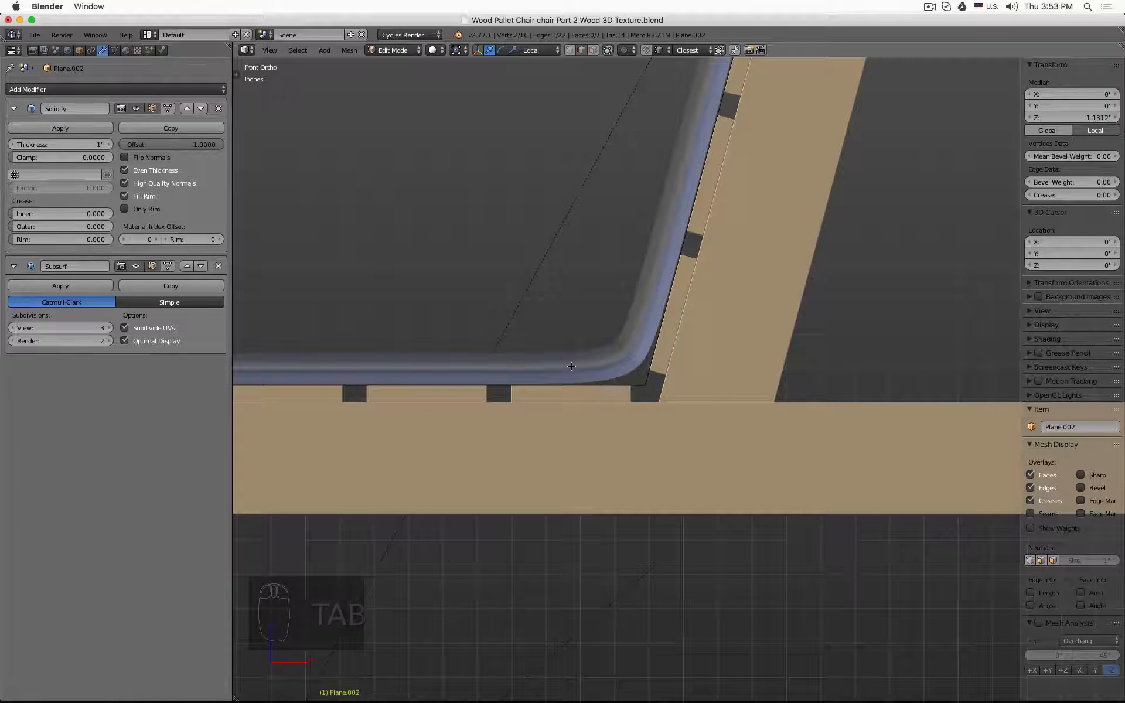
middle_click_drag(572, 369, 577, 369)
key("z")
key("z")
left_click(577, 389)
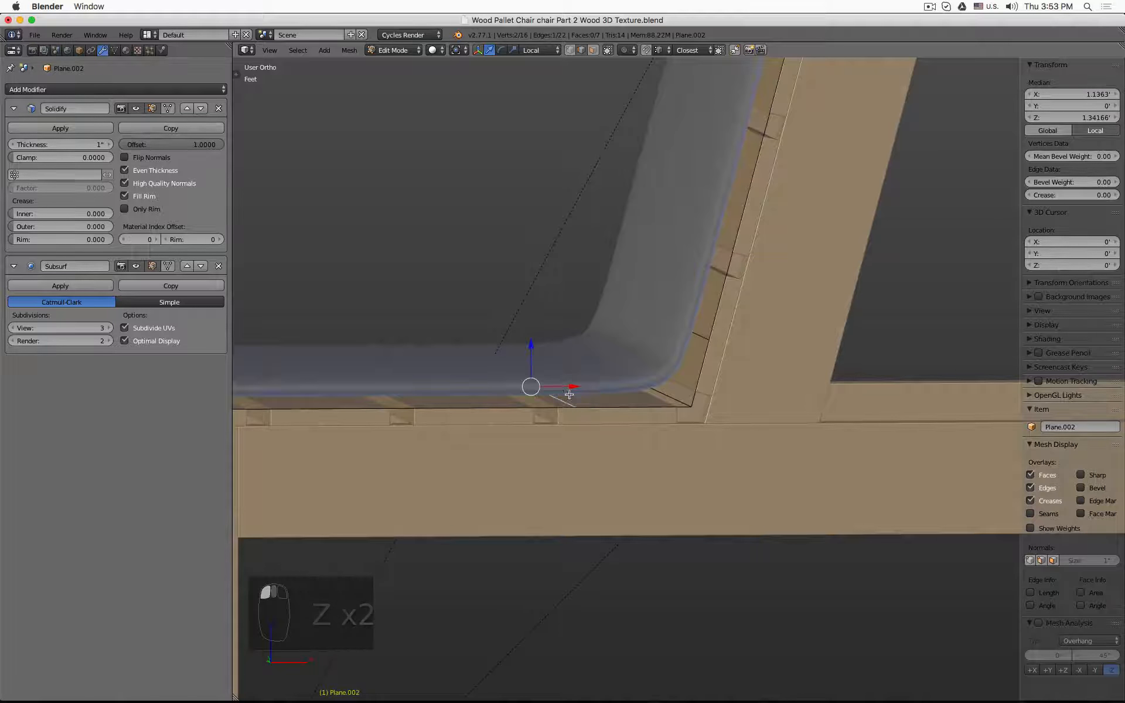
key("z")
key("z")
left_click_drag(573, 386, 522, 393)
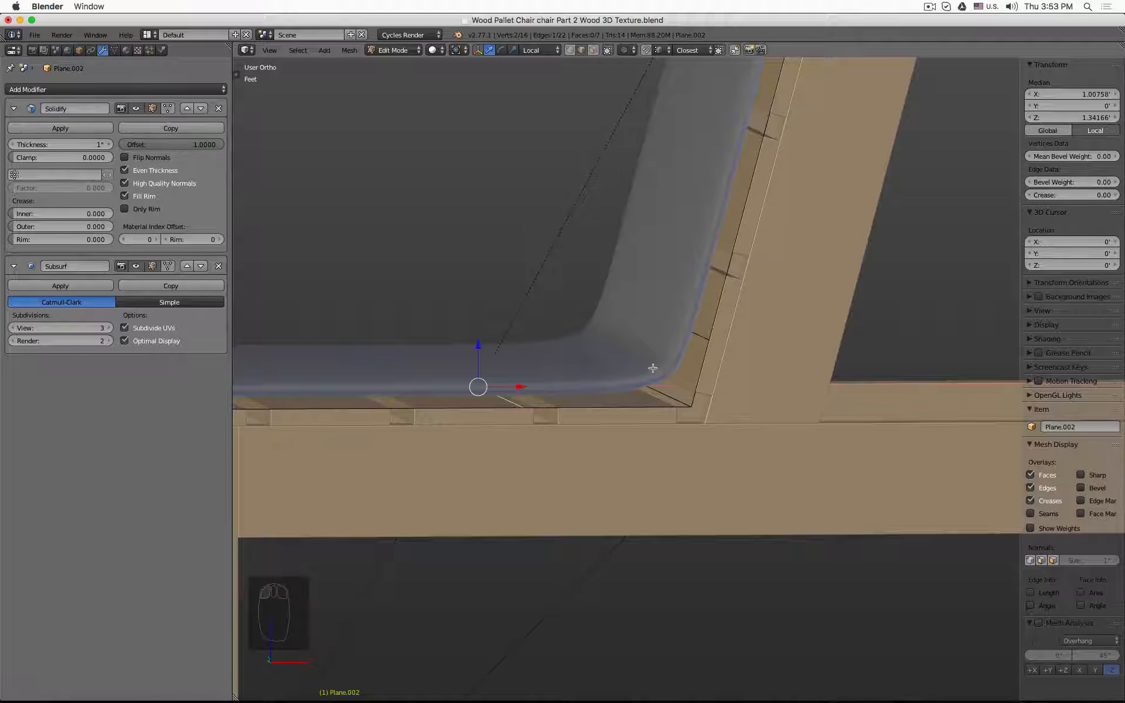
Select the backrest's lower edge loop, try moving it farther up the backrest, and undo the change
left_click(693, 339)
scroll(695, 343, "down", 3)
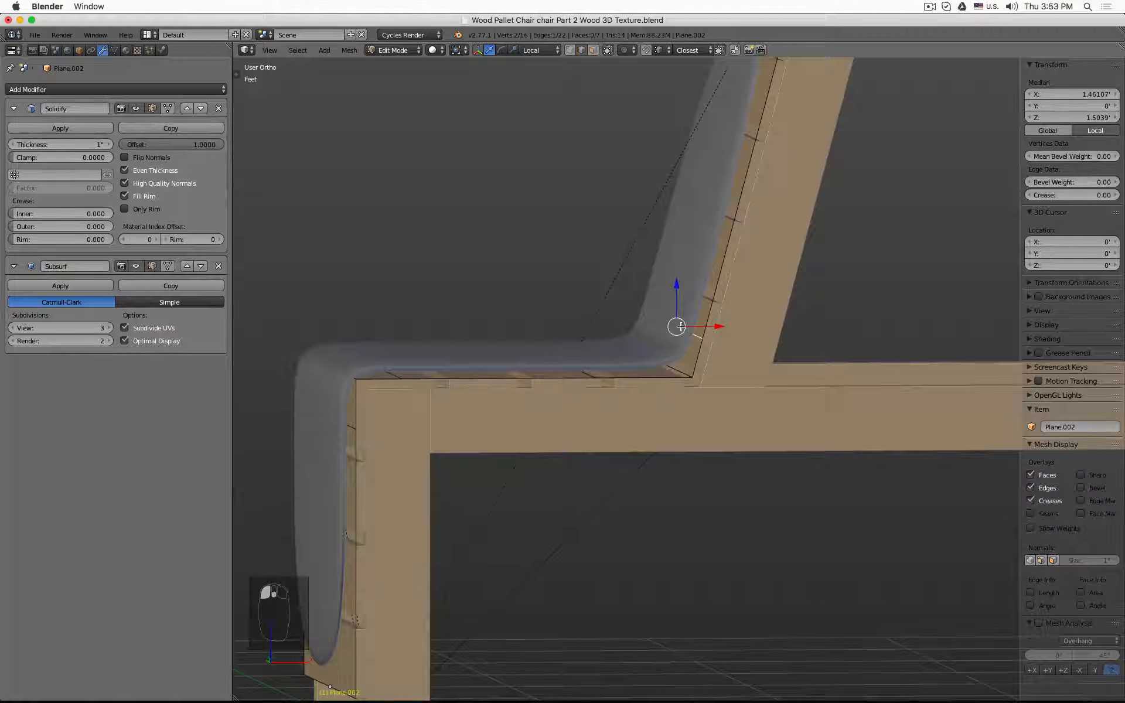
left_click_drag(683, 294, 734, 246)
key("super+z")
key("super+z")
scroll(734, 246, "down", 2)
middle_click_drag(740, 246, 649, 351, "shift")
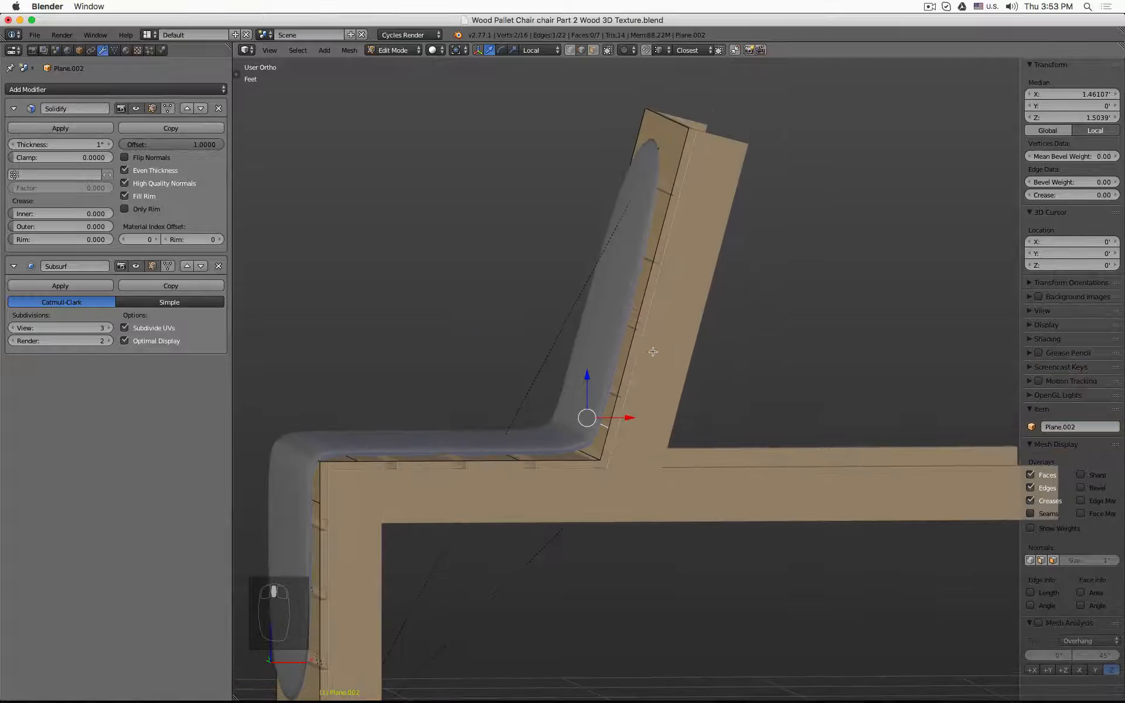
key("g")
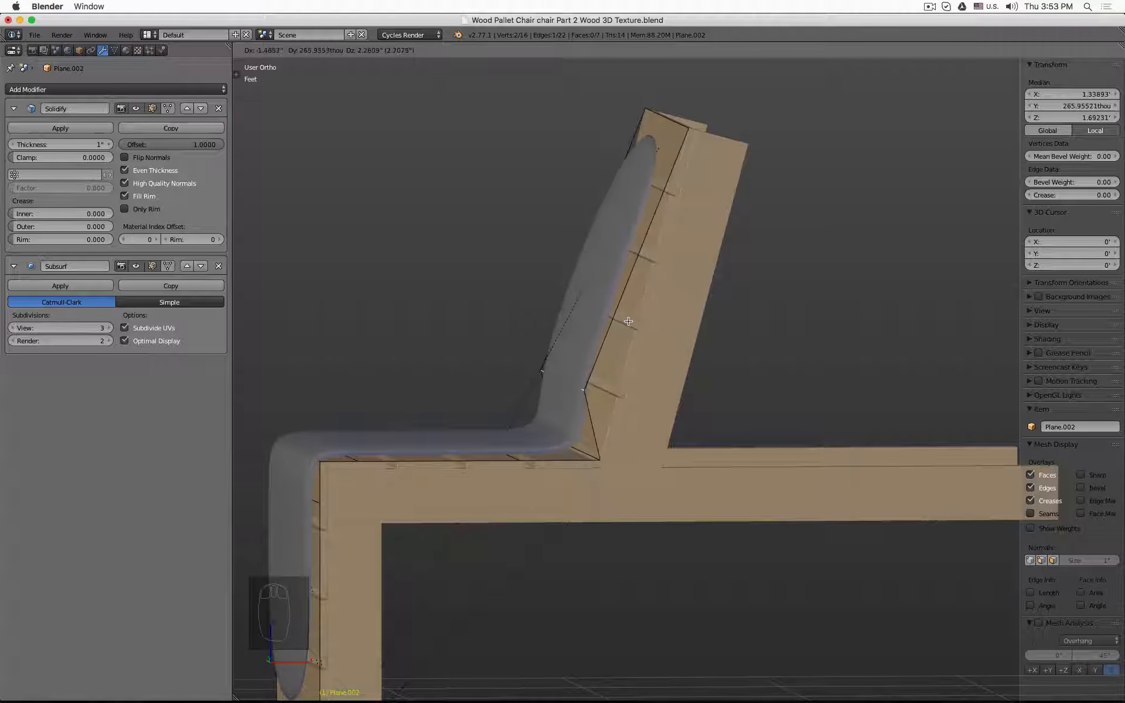
right_click(639, 334)
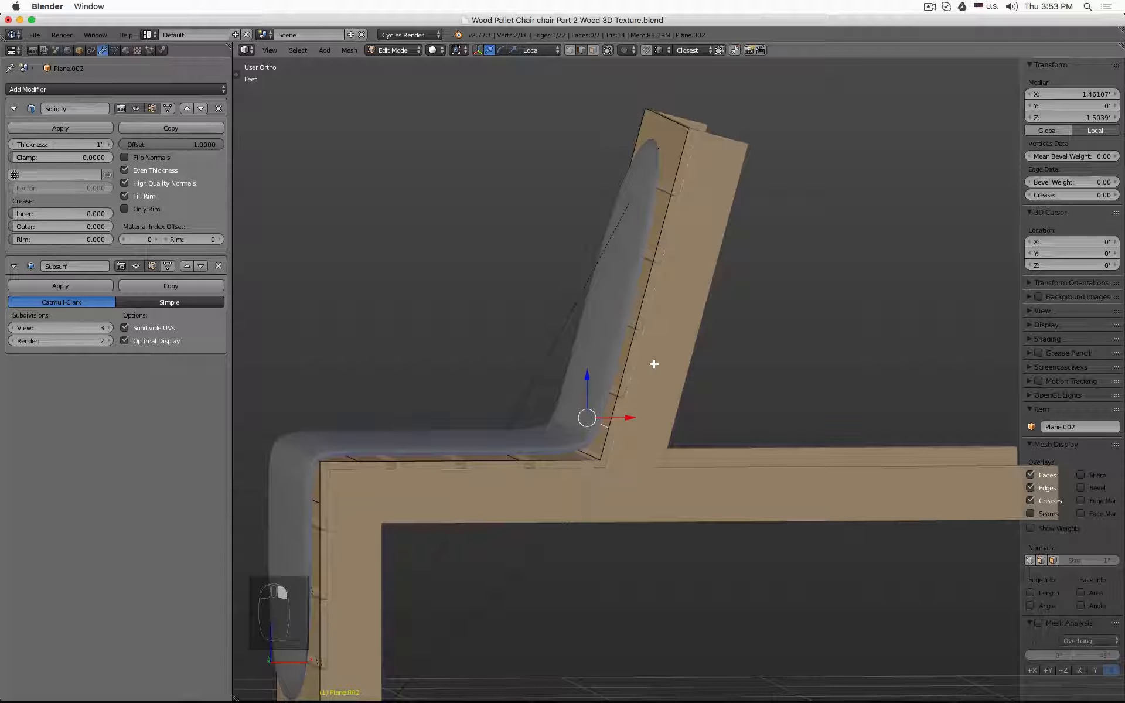
key("g")
key("g")
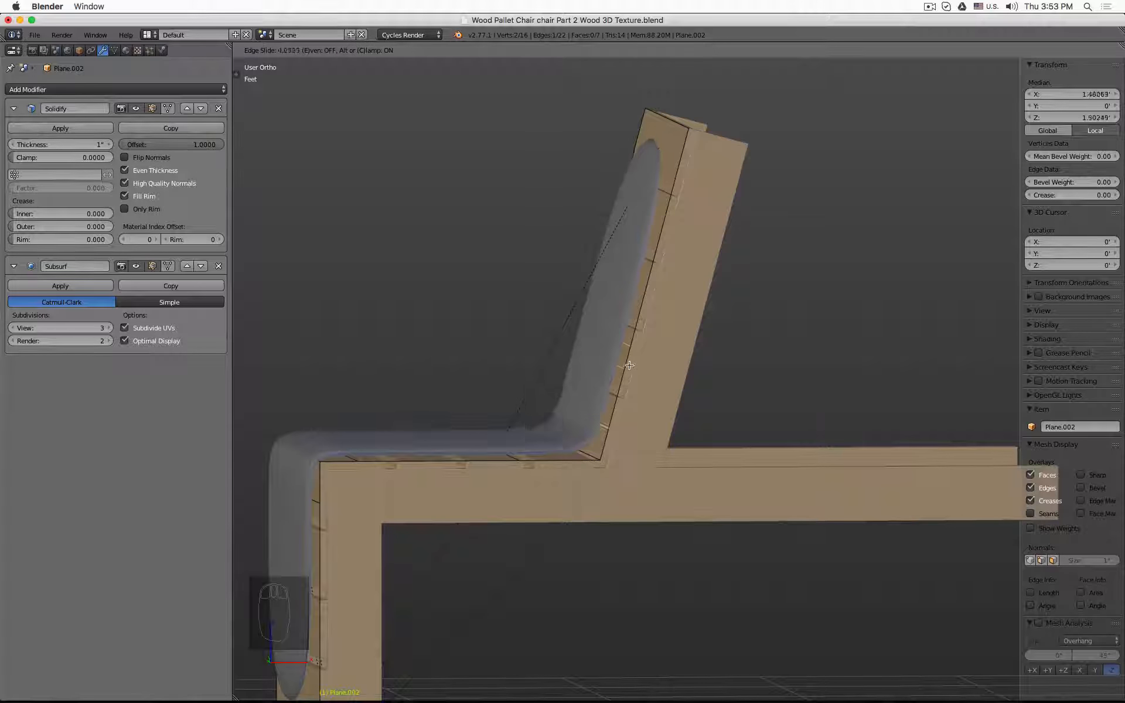
right_click(652, 304)
right_click(610, 437, "shift")
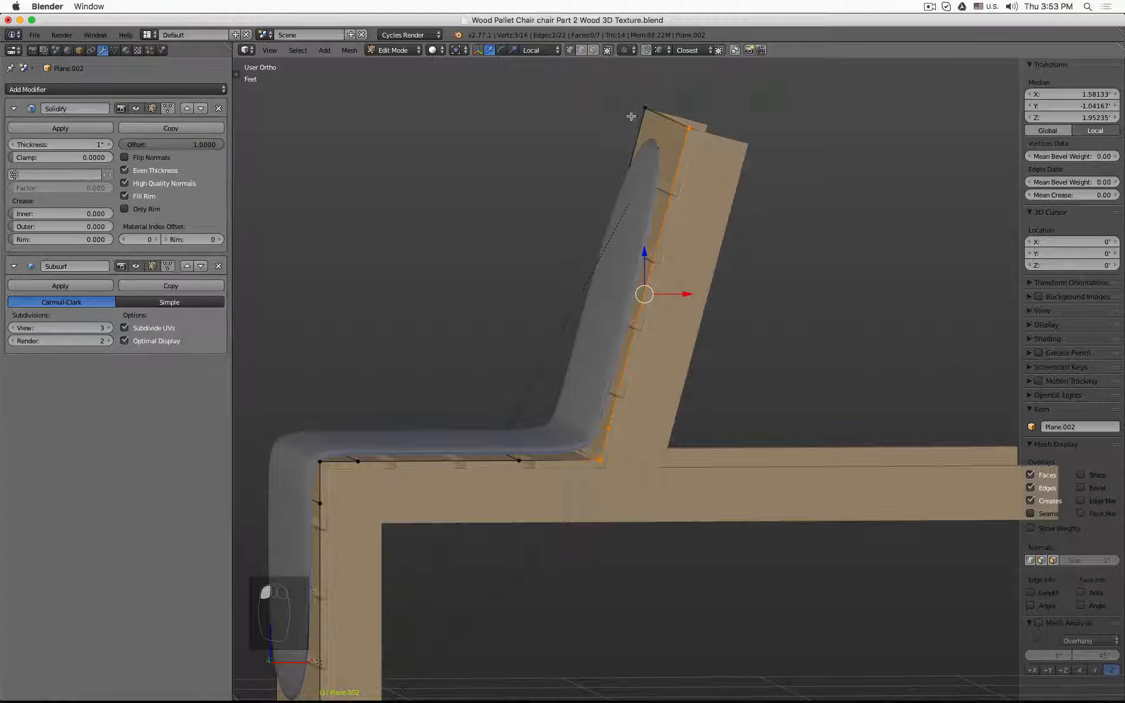
right_click(686, 129)
right_click(600, 459, "shift")
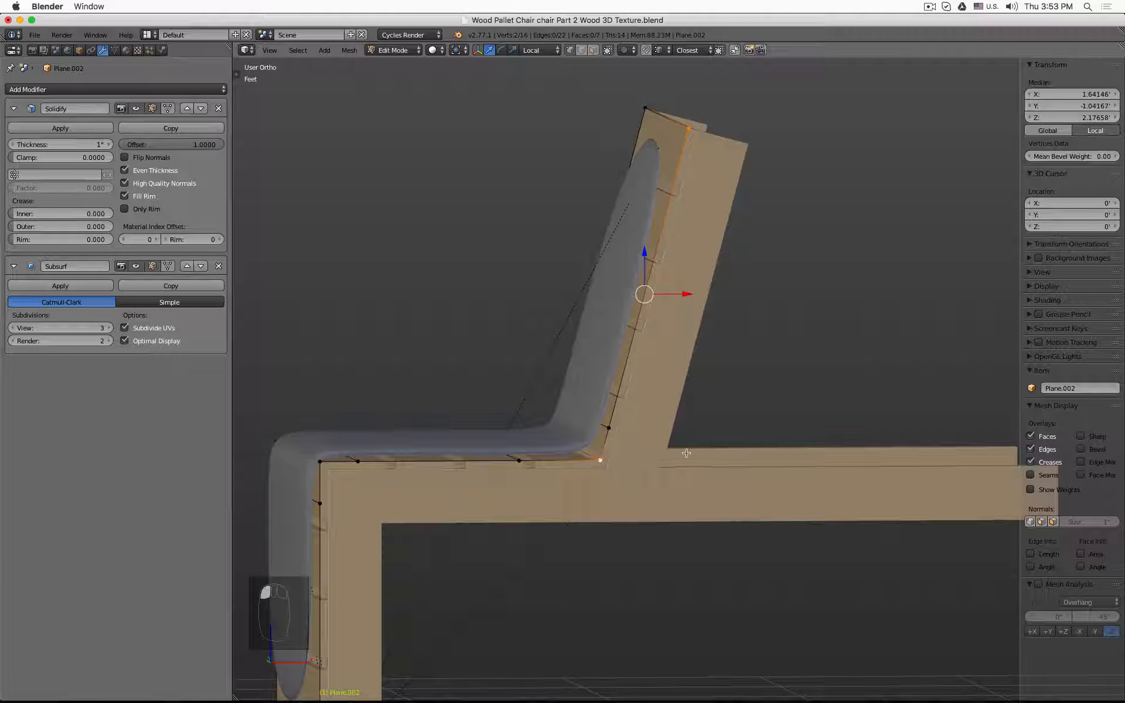
right_click(606, 428)
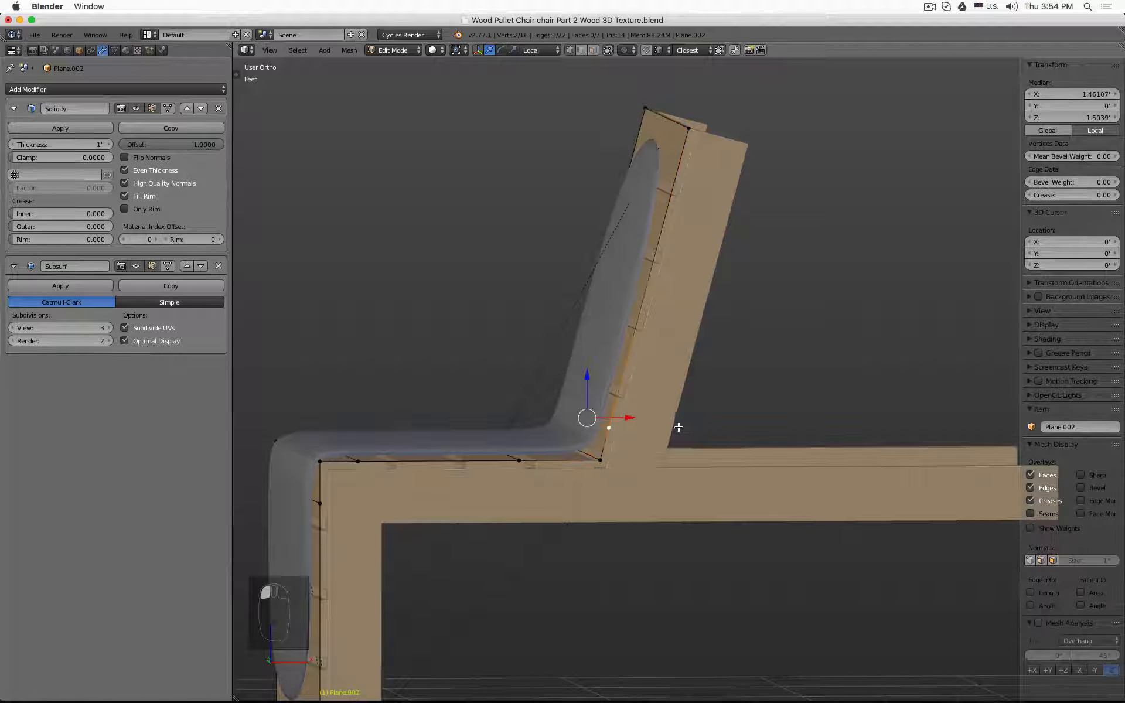
key("shift+v")
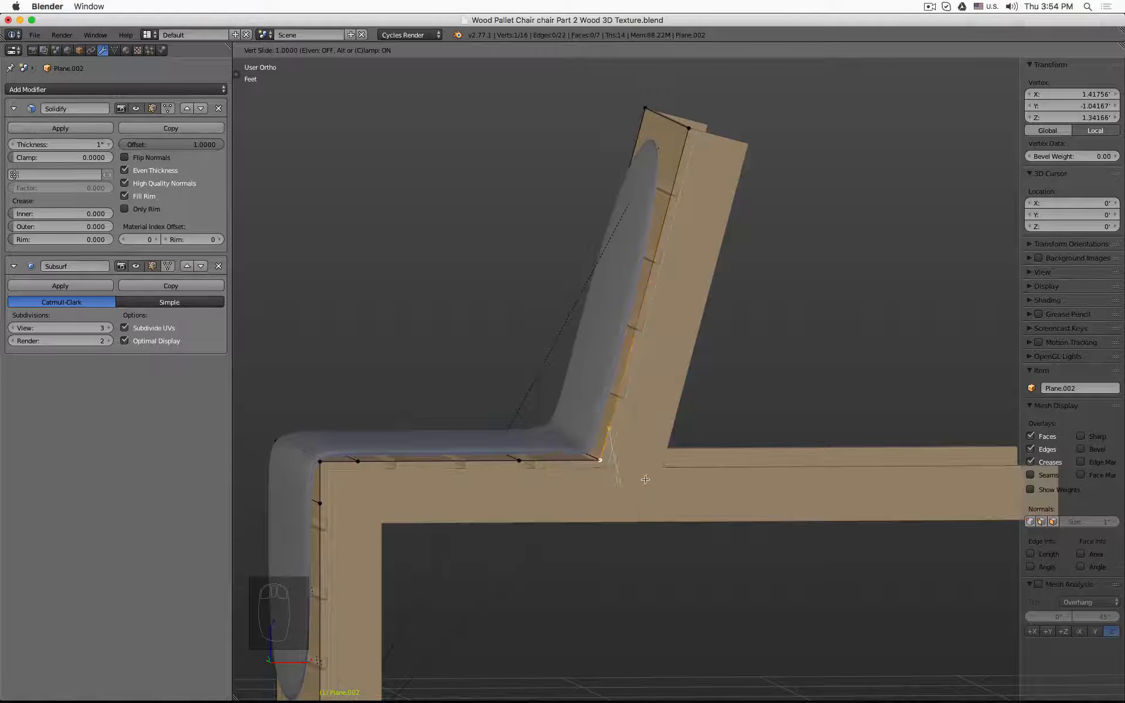
left_click(658, 389)
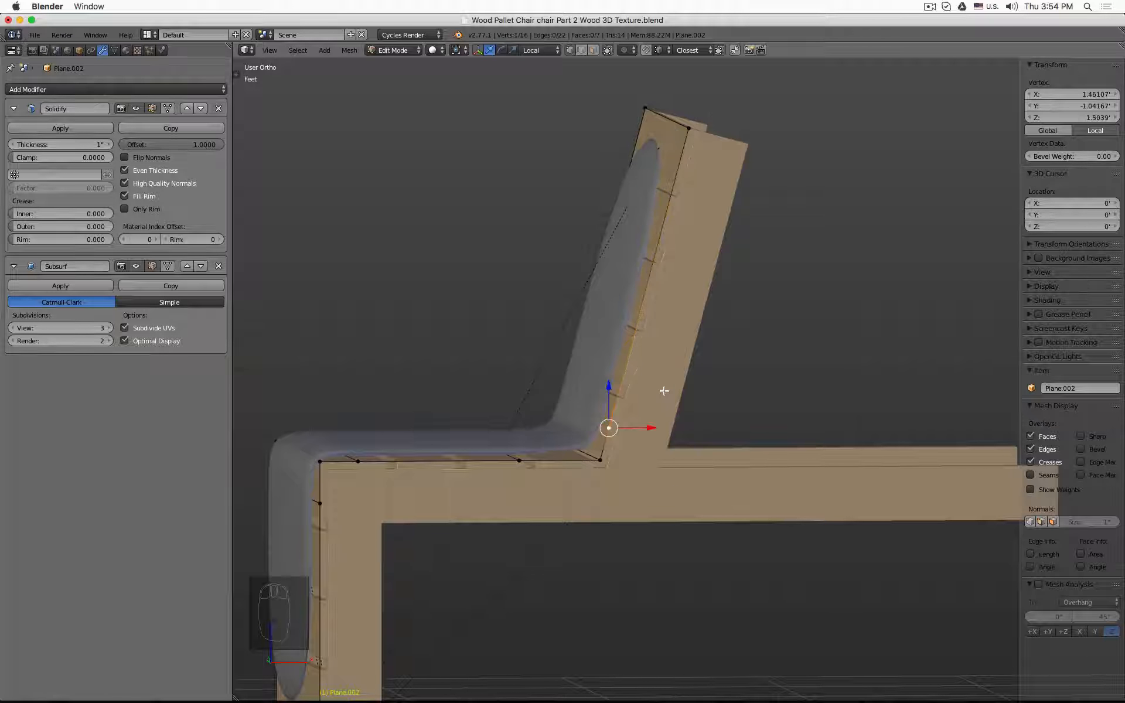
Select both ends of the backrest's lower edge loop and slide it up the backrest to a height of about 1.64'
key("z")
left_click(567, 408, "shift")
key("z")
key("g")
key("g")
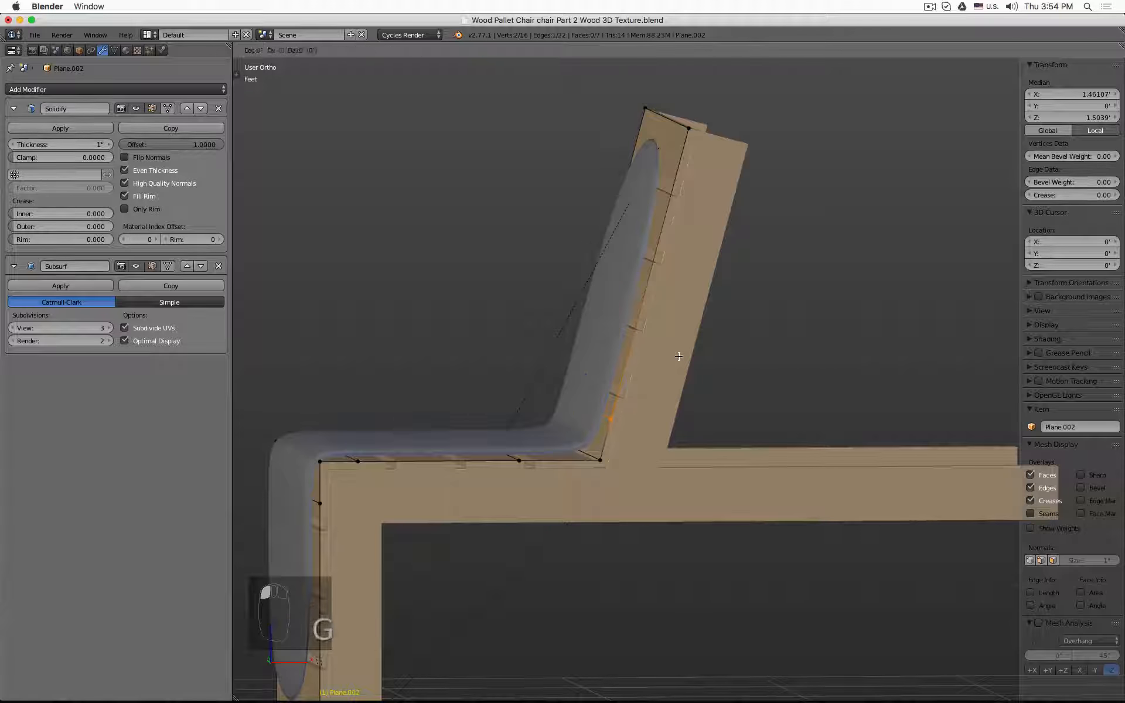
left_click(684, 350)
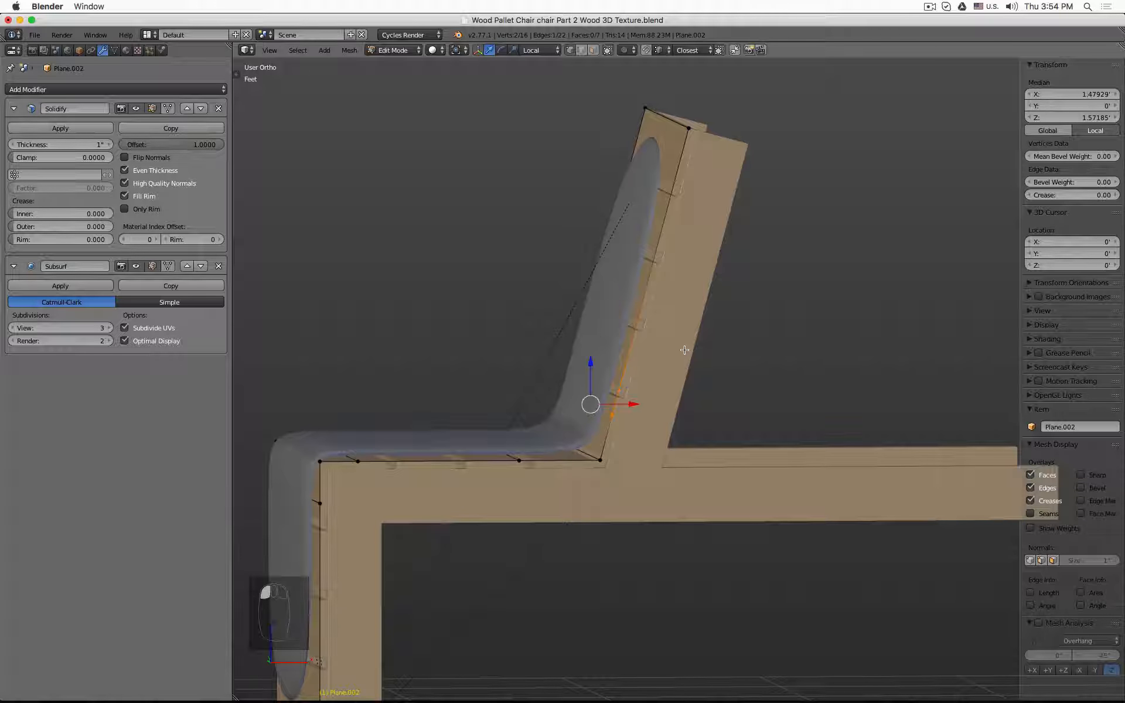
key("KP_1")
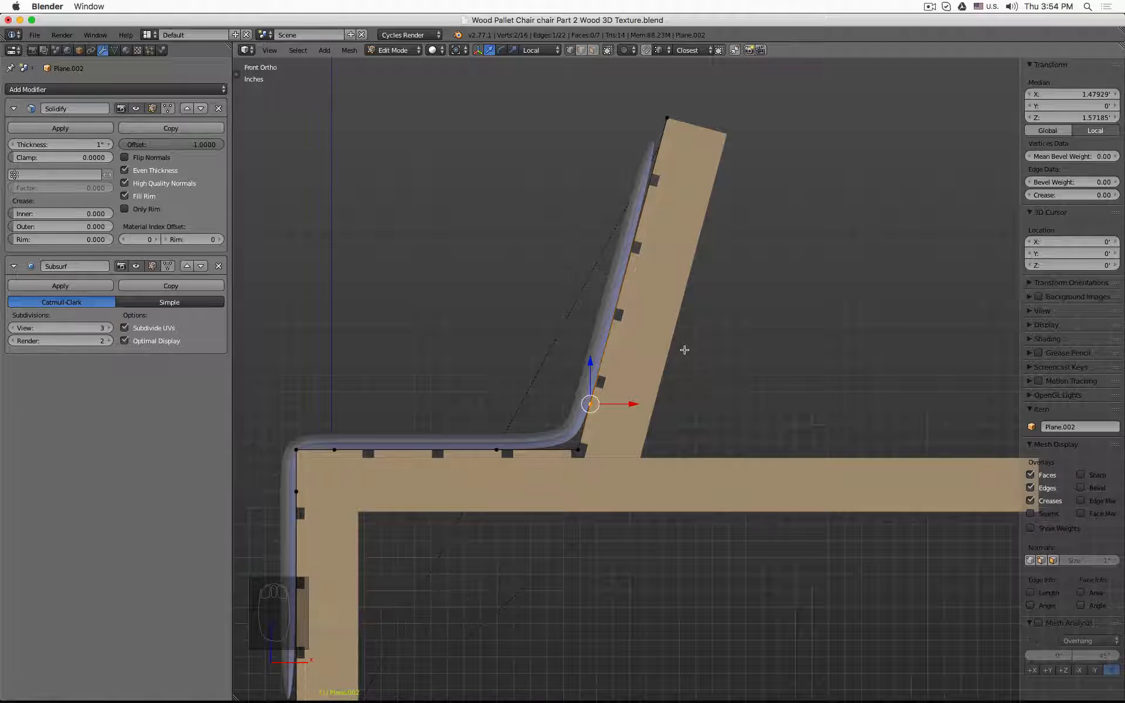
key("g")
key("g")
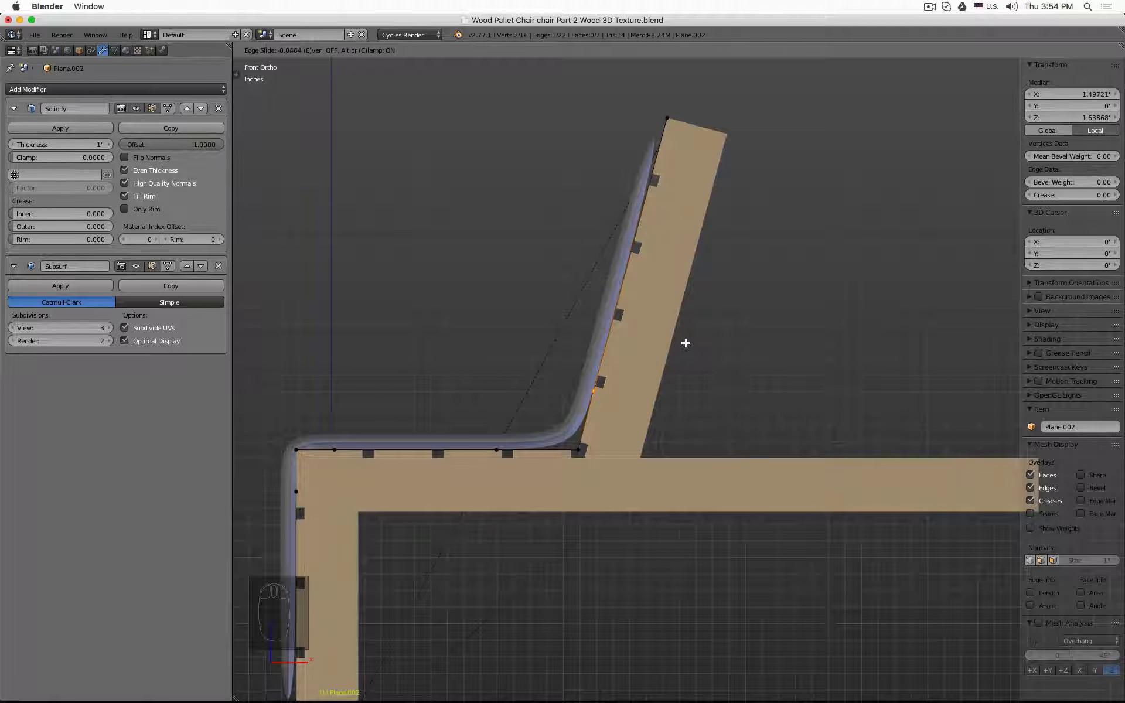
left_click(685, 343)
Select the three edge loops around the cushion's front corner and move them forward along X, to a median of about 449 thou
scroll(439, 409, "down", 2)
middle_click_drag(439, 410, 642, 331, "shift")
key("z")
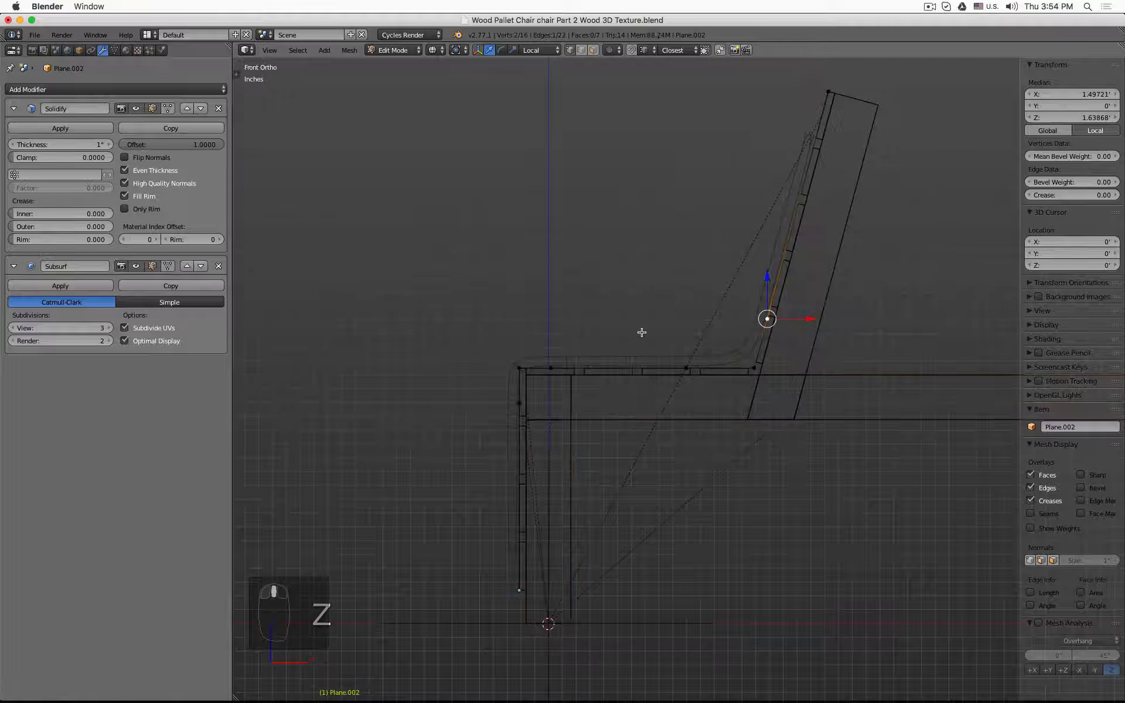
scroll(521, 410, "up", 3)
key("a")
key("b")
left_click_drag(484, 388, 547, 439)
key("b")
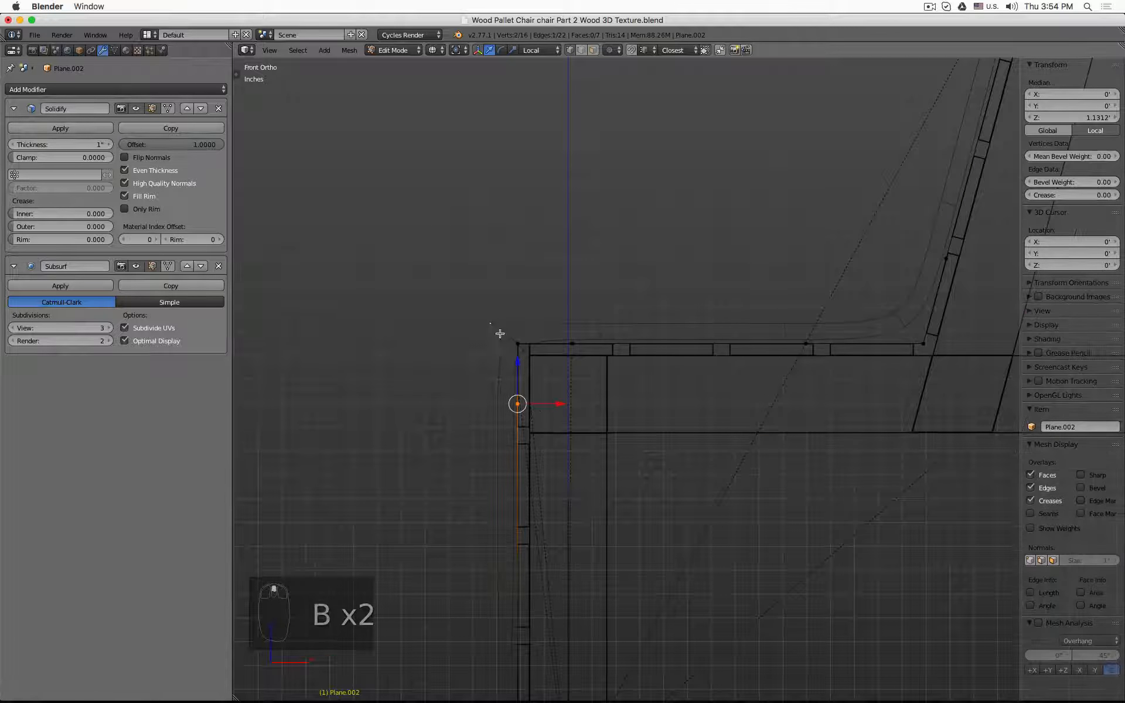
mouse_move(500, 333)
left_mouse_down()
mouse_move(545, 389)
mouse_move(603, 420)
left_mouse_up()
key("z")
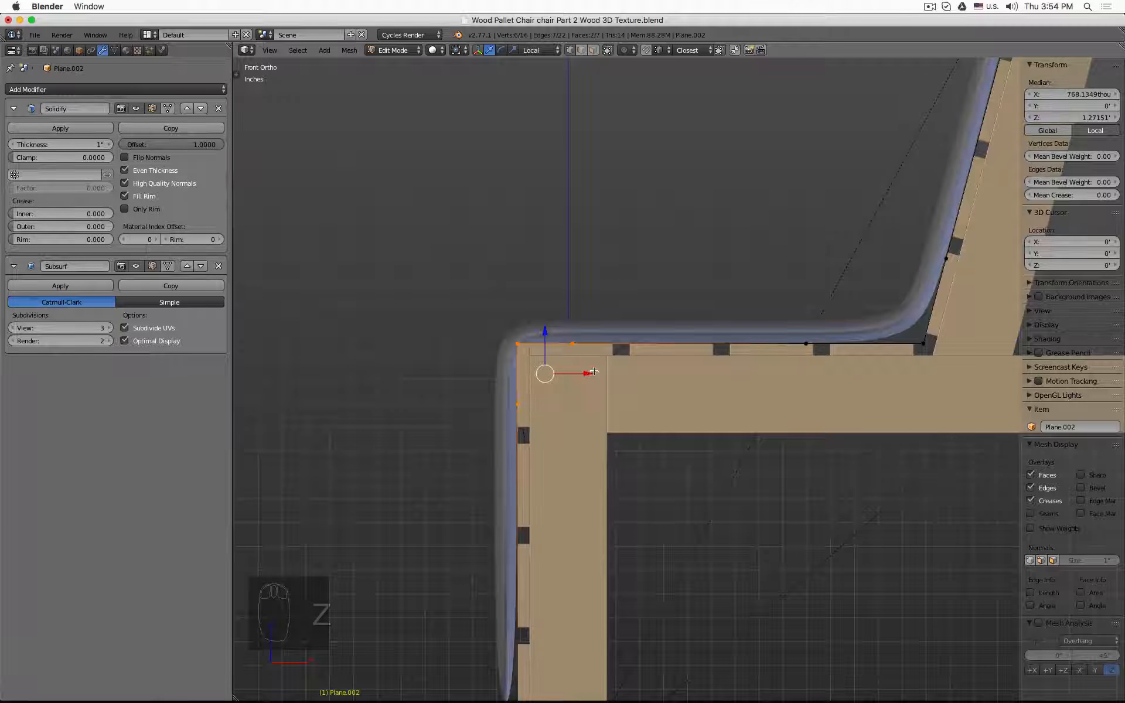
left_click_drag(594, 371, 580, 375)
Select only the front corner edge loop and move it outward and slightly up, to about X -865 thou and Z 1.356'
key("z")
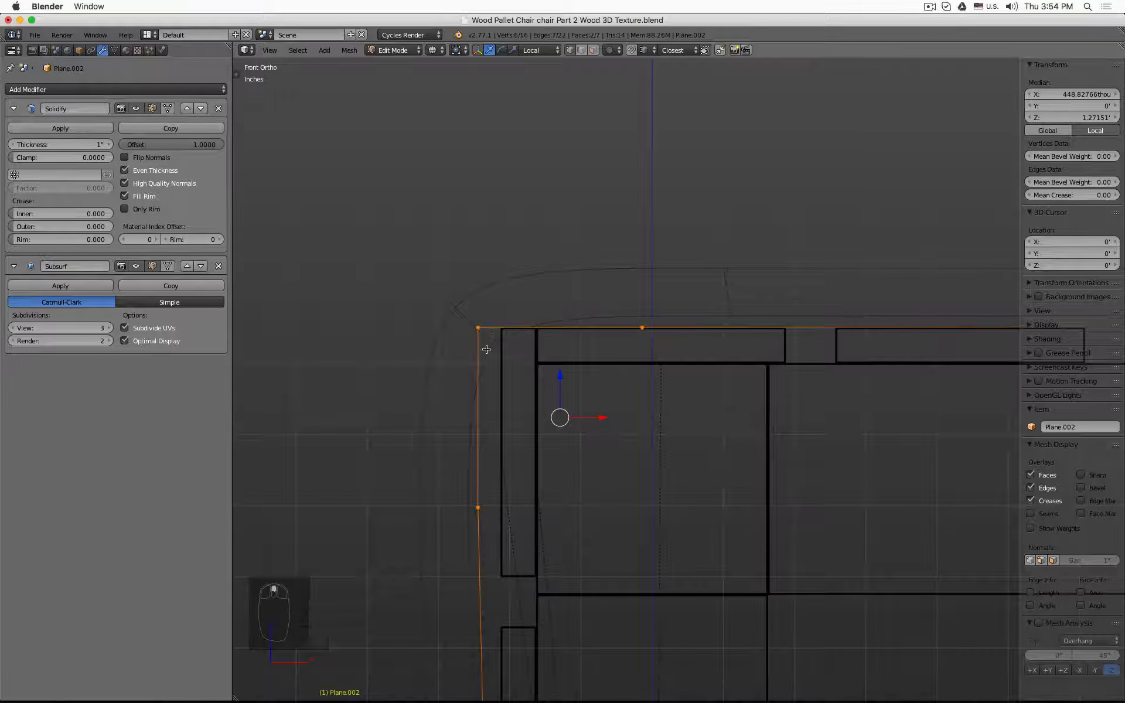
key("z")
scroll(487, 381, "down", 8)
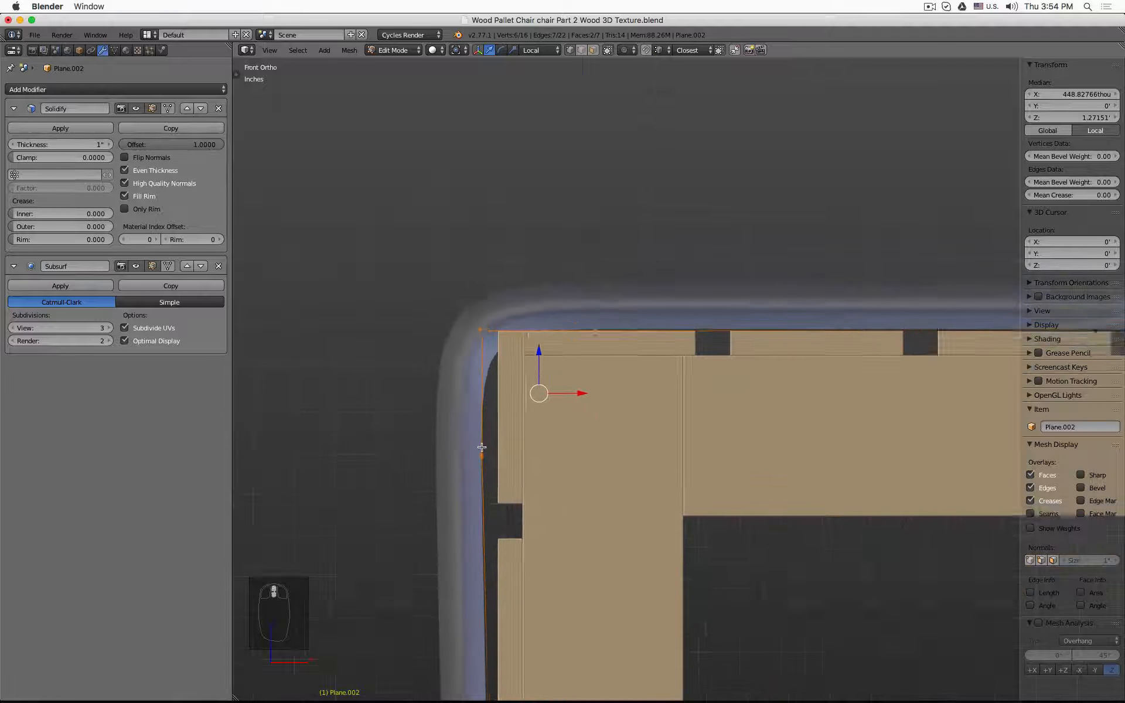
key("a")
key("z")
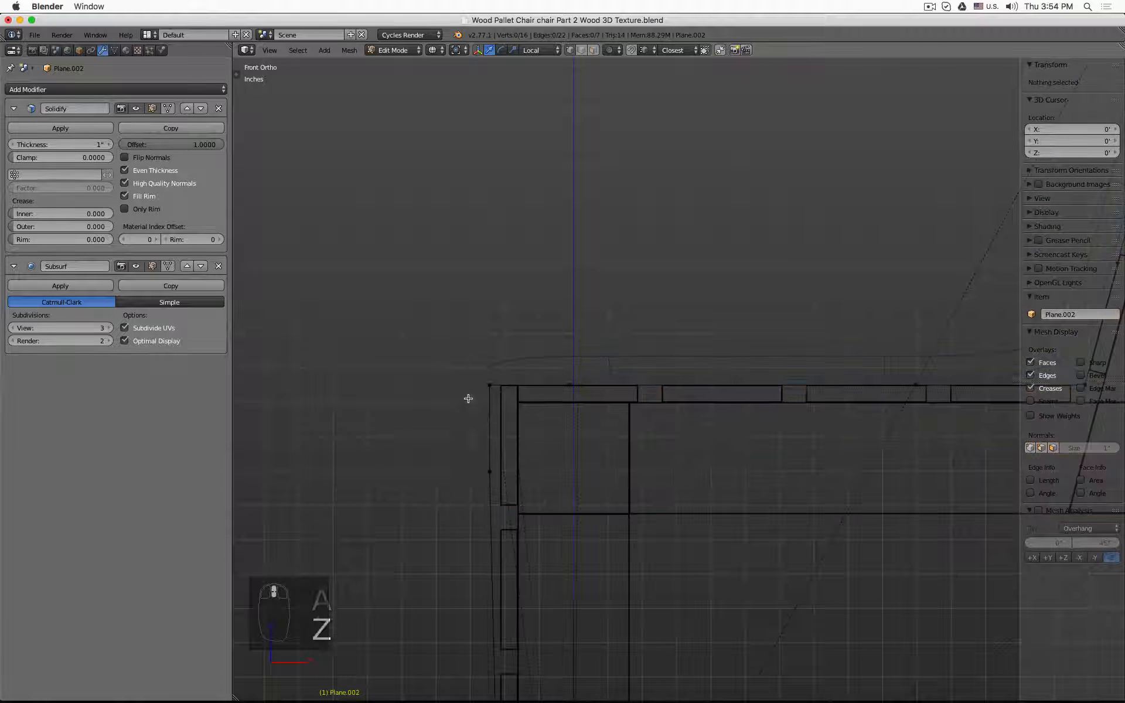
key("b")
mouse_move(466, 359)
left_mouse_down()
mouse_move(508, 414)
mouse_move(524, 385)
mouse_move(467, 343)
mouse_move(473, 336)
left_mouse_up()
key("z")
left_click(473, 336)
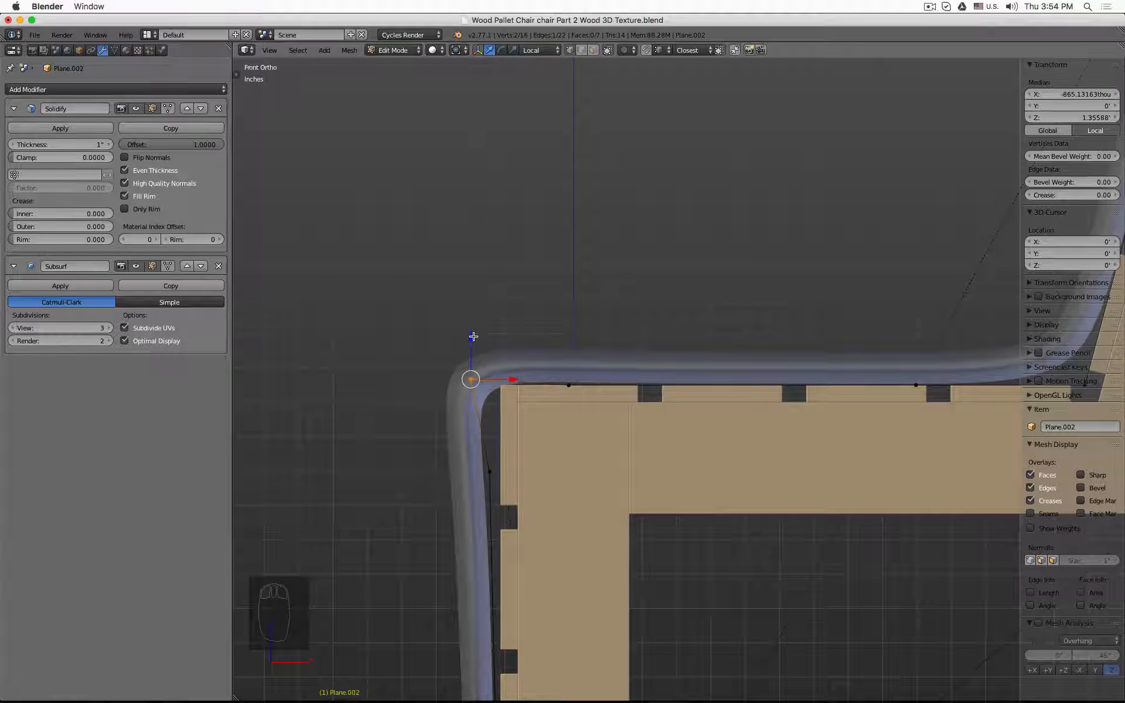
key("a")
key("b")
left_click_drag(479, 462, 501, 480)
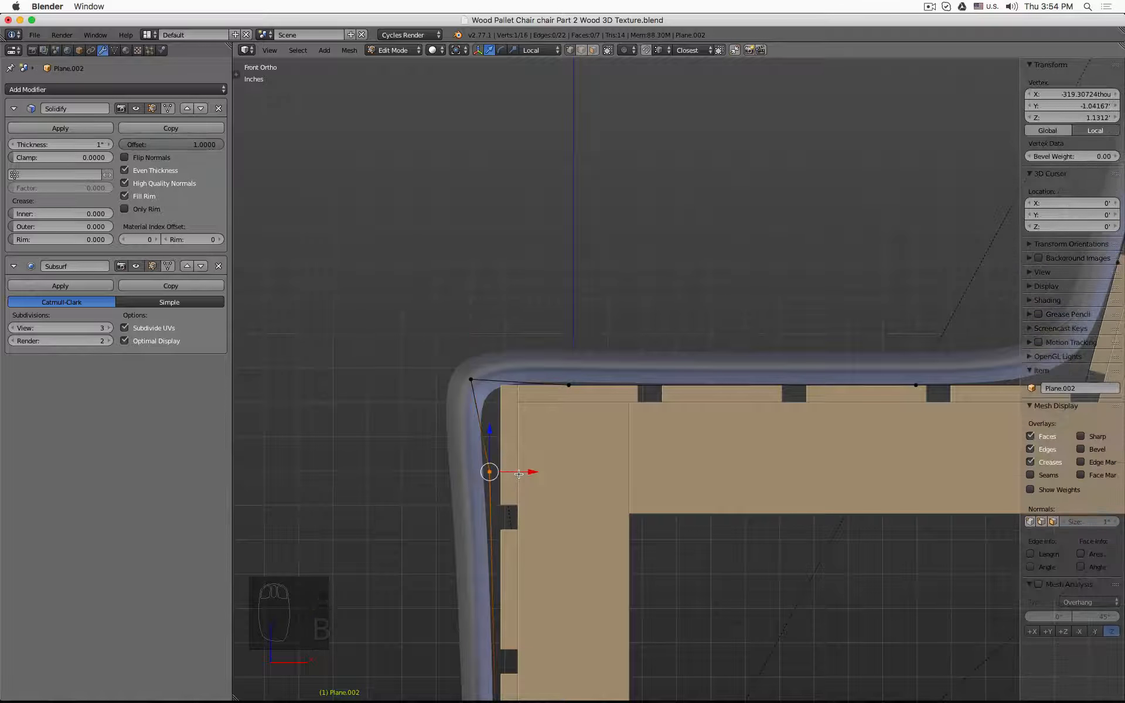
key("g")
key("x")
key("Escape")
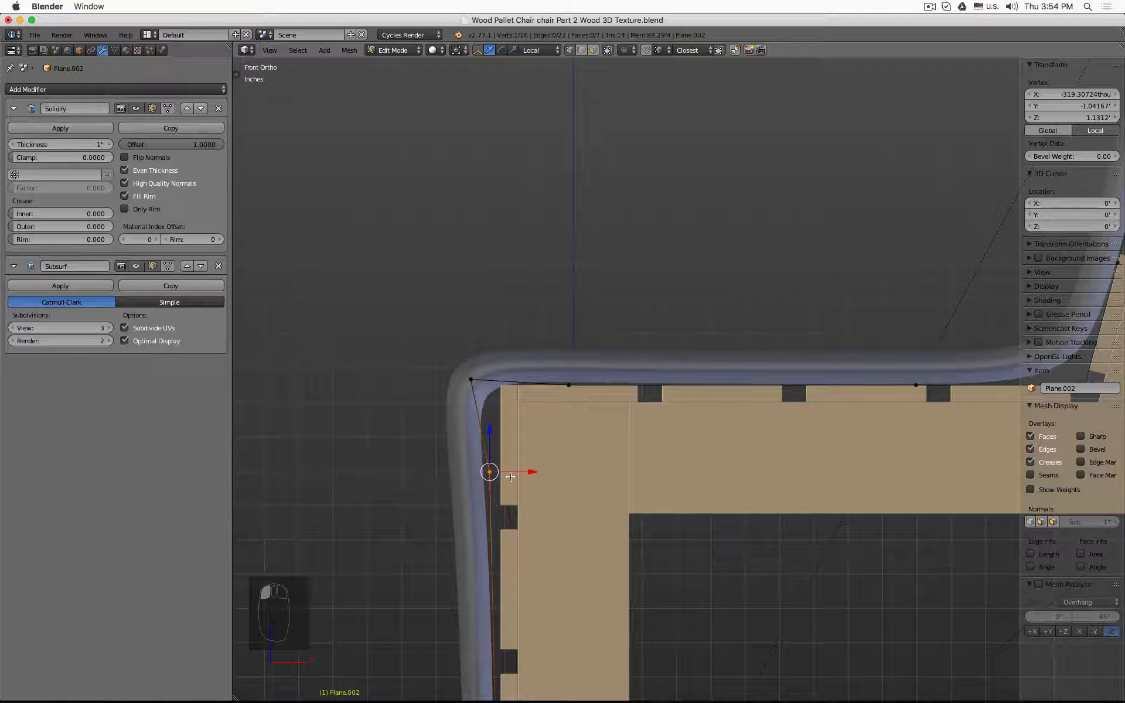
mouse_move(429, 477)
middle_mouse_down()
mouse_move(457, 490)
mouse_move(377, 470)
mouse_move(449, 479)
middle_mouse_up()
key("z")
key("z")
key("KP_1")
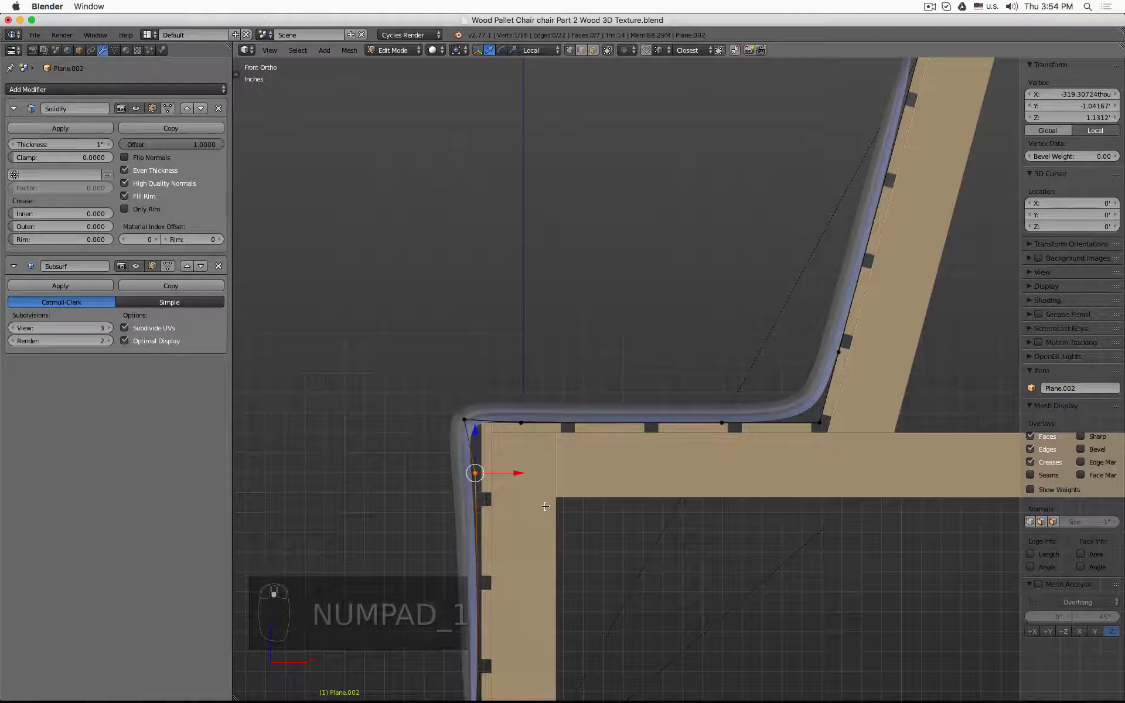
Select both end vertices of the front face's edge loop just below the corner
scroll(451, 462, "up", 4)
key("a")
key("b")
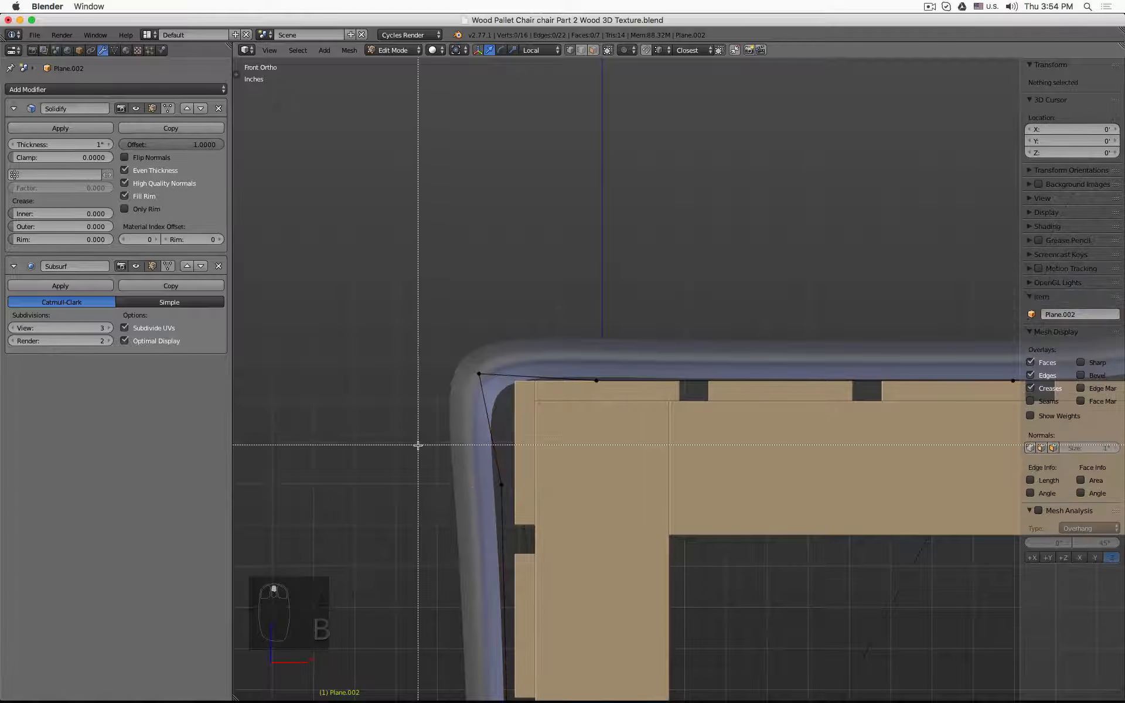
left_click_drag(418, 444, 586, 547)
middle_click_drag(595, 510, 545, 486)
left_click(505, 448, "shift")
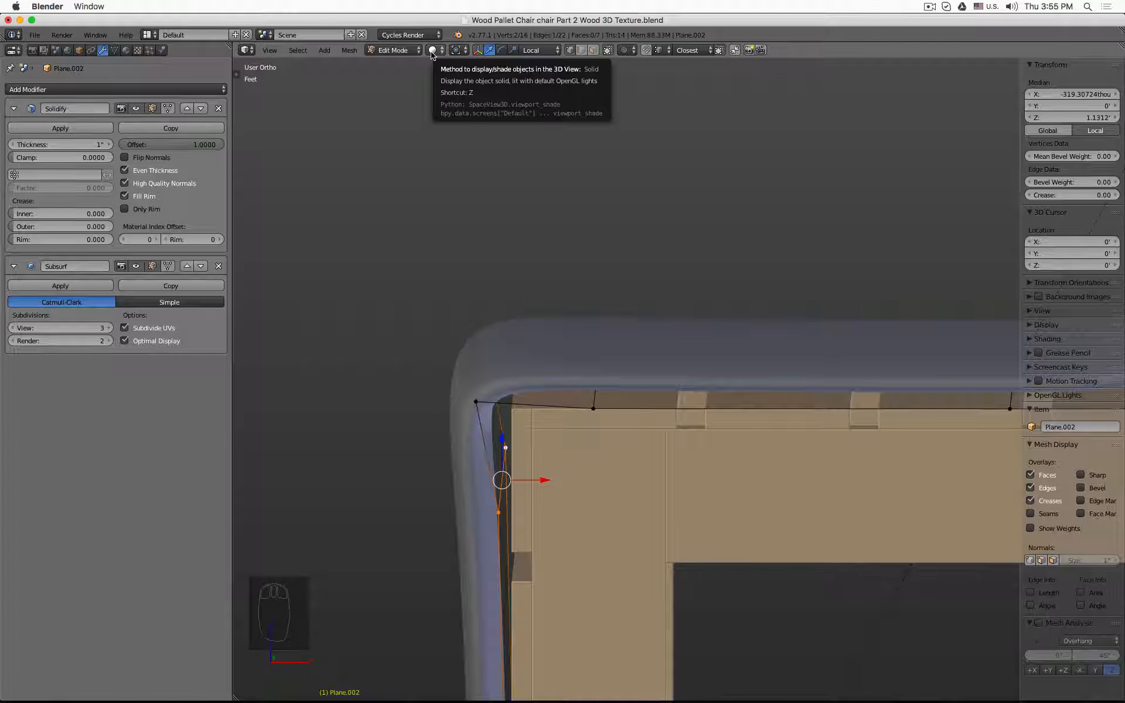
Turn off limiting selection to visible geometry and test it by selecting a vertex hidden behind the cushion
left_click(612, 51)
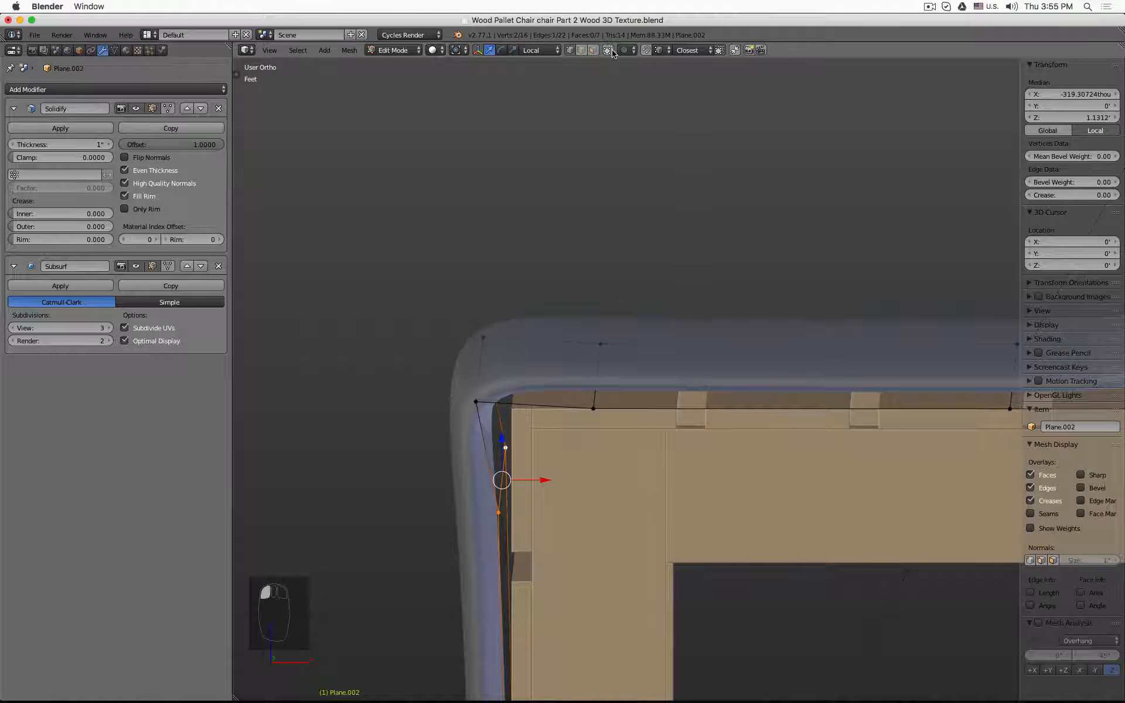
left_click(592, 342)
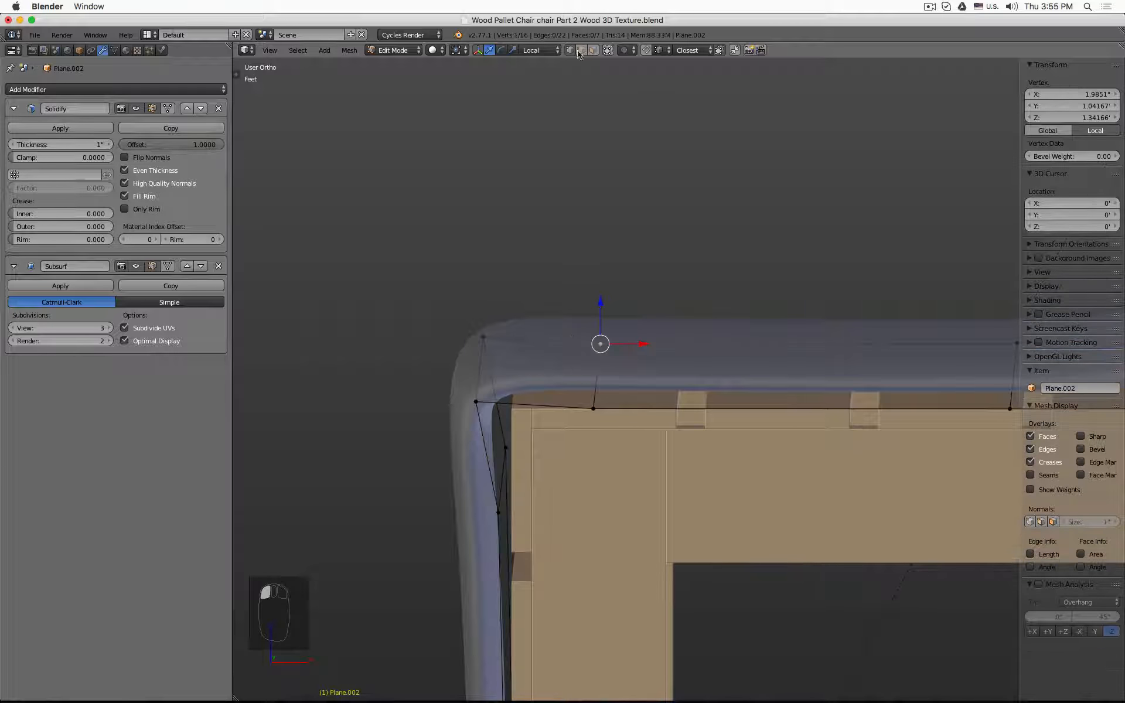
left_click(608, 50)
key("KP_1")
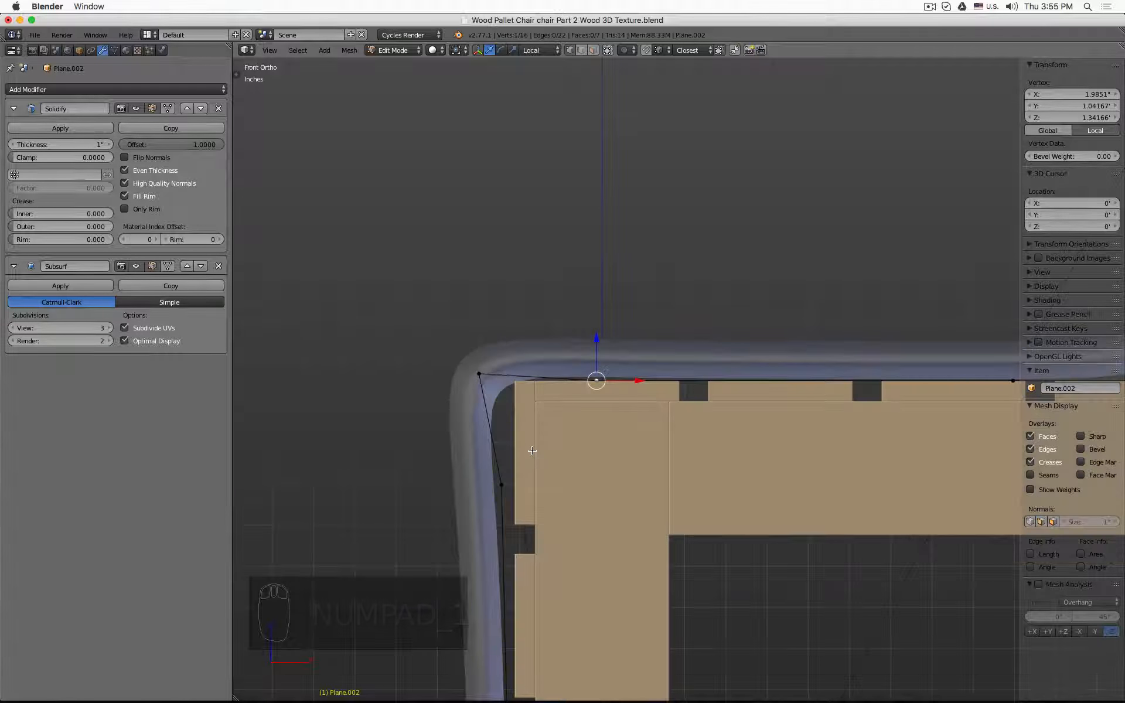
Box-select the front face's edge loop below the corner and move it forward along X to about -1.14"
key("a")
key("b")
left_click_drag(535, 459, 436, 534)
middle_click_drag(379, 500, 399, 512)
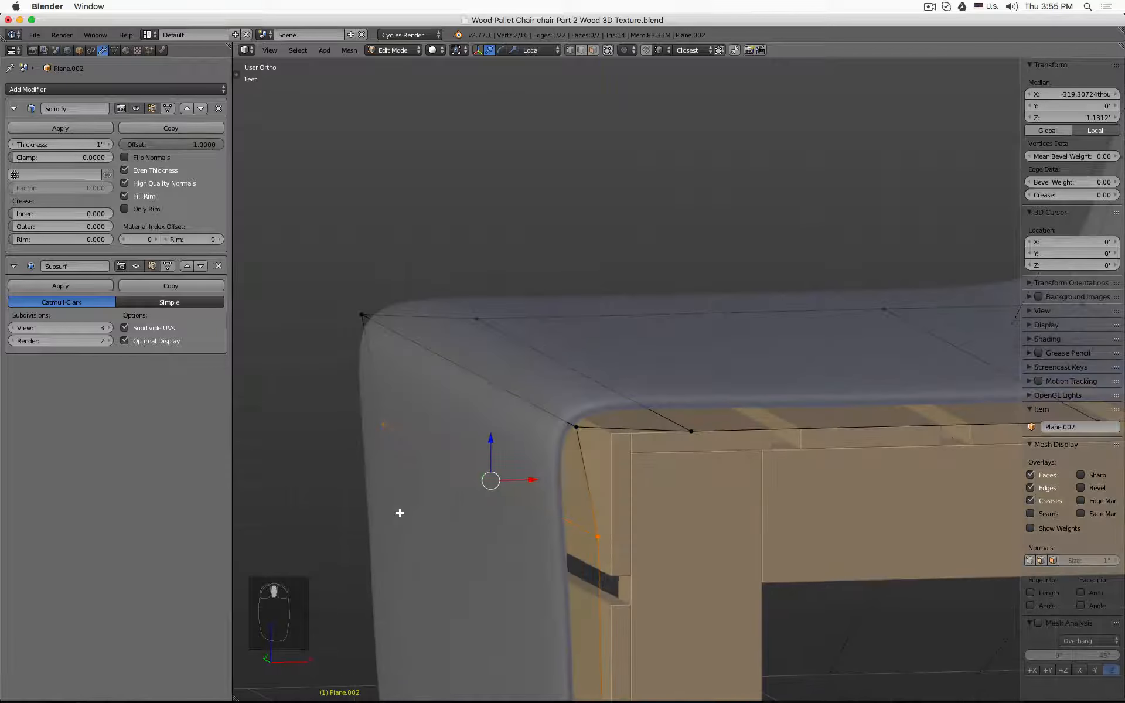
key("KP_1")
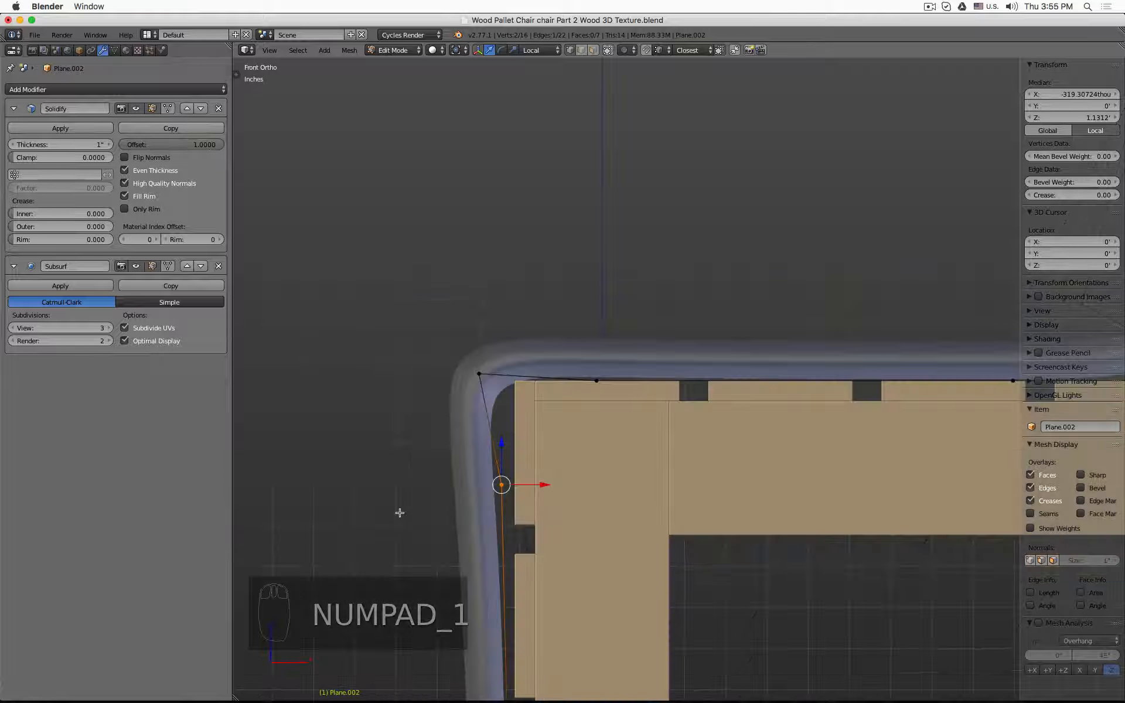
left_click_drag(543, 485, 503, 484)
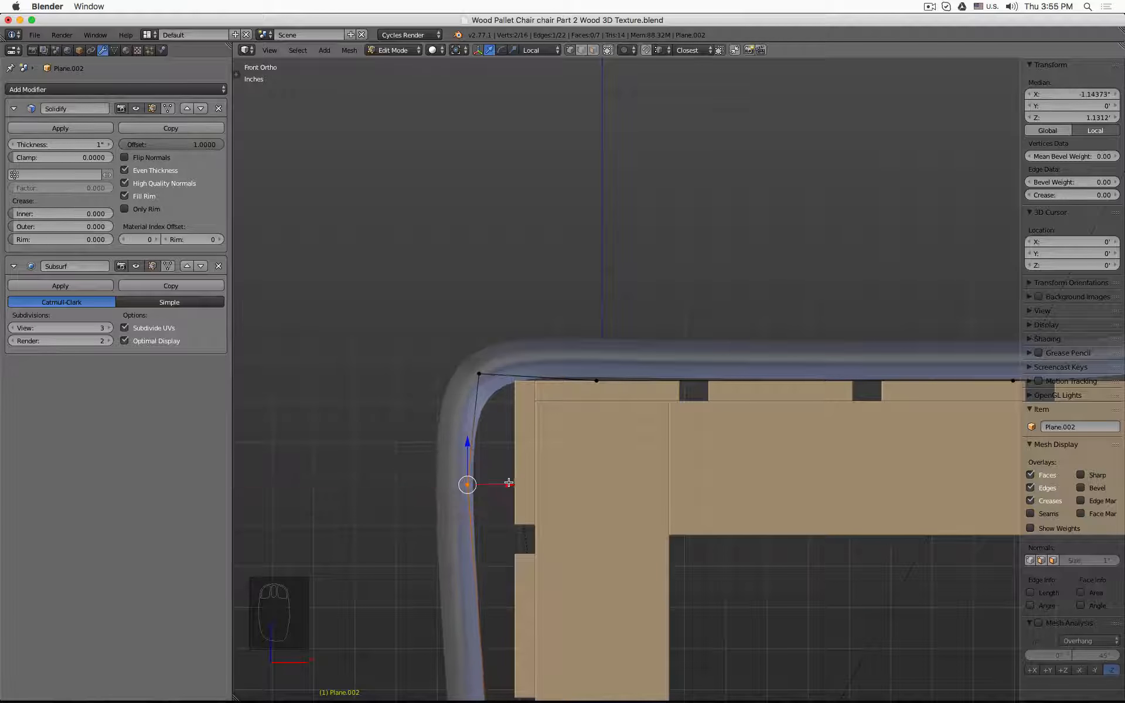
Box-select the front corner edge loop and raise it along Z to about 1.362'
key("a")
key("b")
left_click_drag(465, 361, 492, 386)
left_click_drag(478, 335, 479, 332)
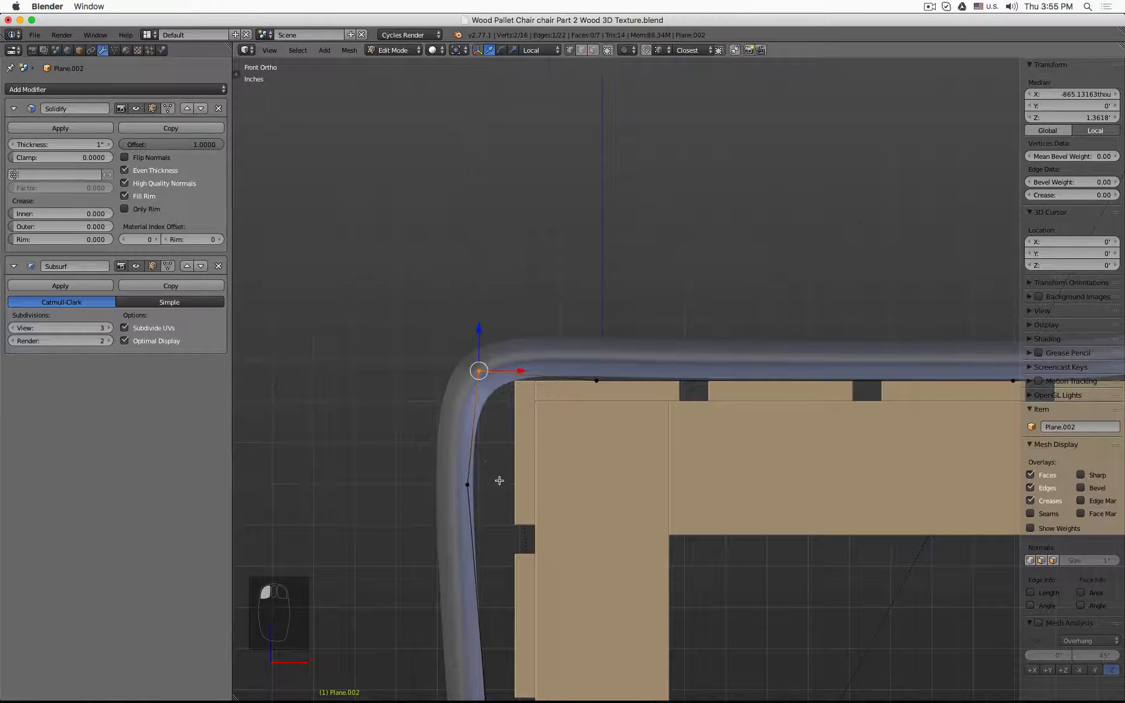
Add a loop cut across the cushion's front face, below the upper loop, at a height of about 10.5"
middle_click_drag(497, 476, 447, 533)
scroll(467, 472, "up", 4)
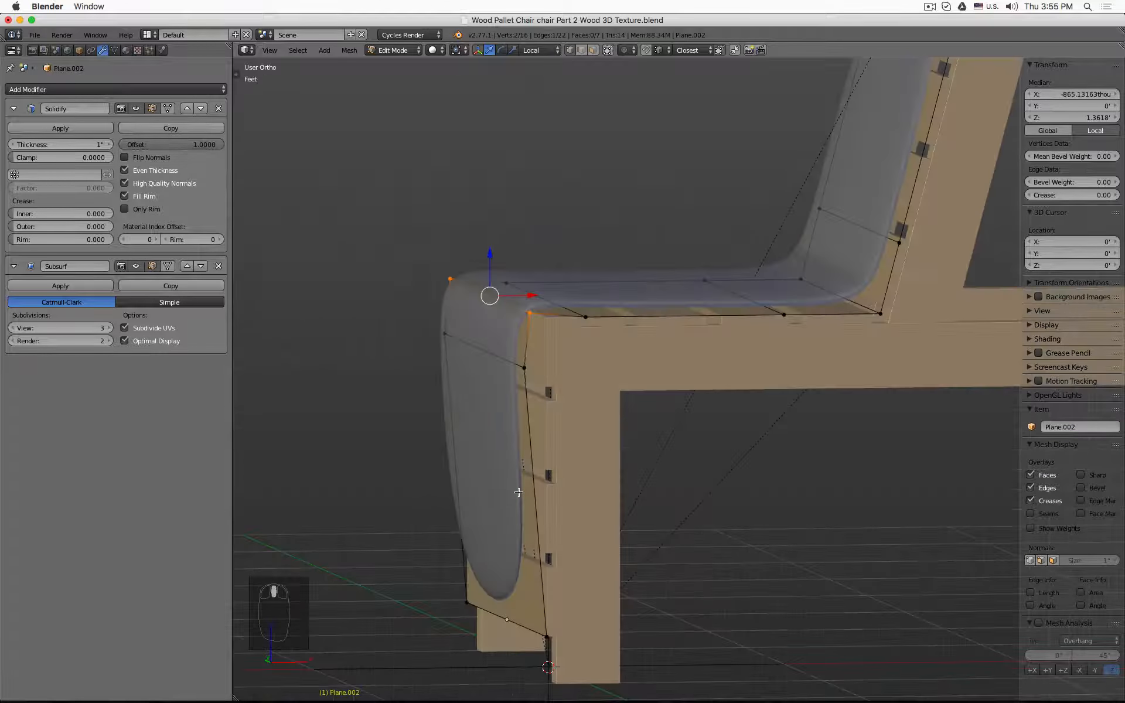
key("ctrl+r")
left_click(536, 443)
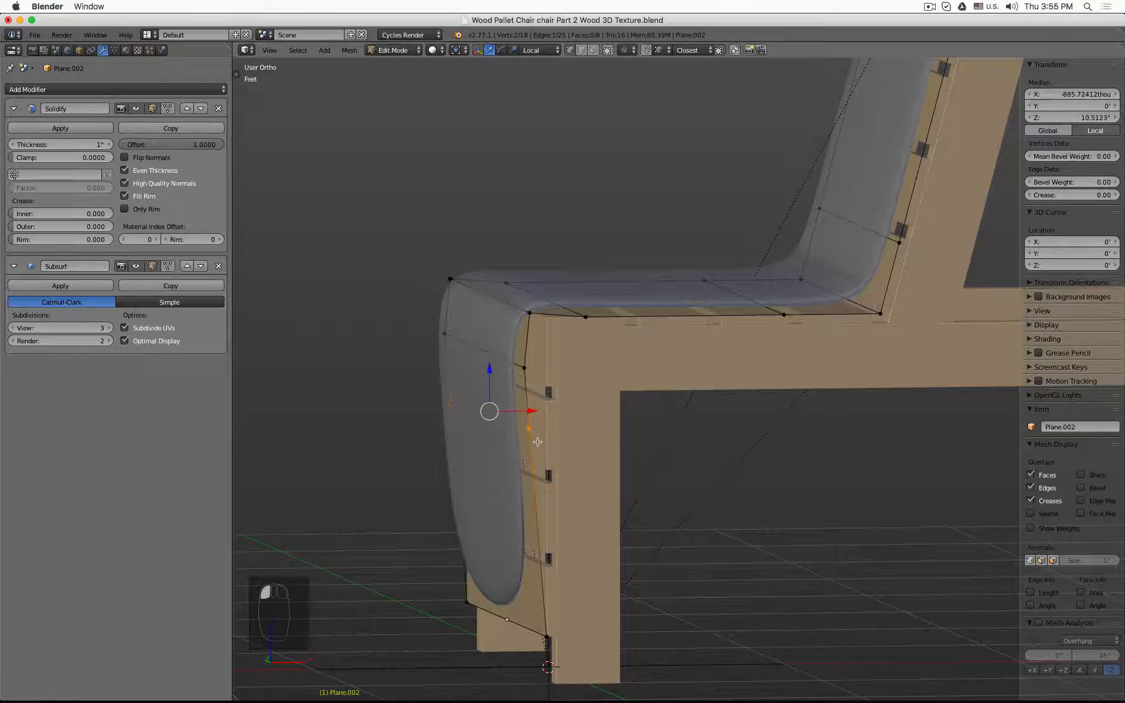
Move the new front loop back along X to about -0.06", against the wood slats
key("KP_1")
key("g")
key("x")
key("x")
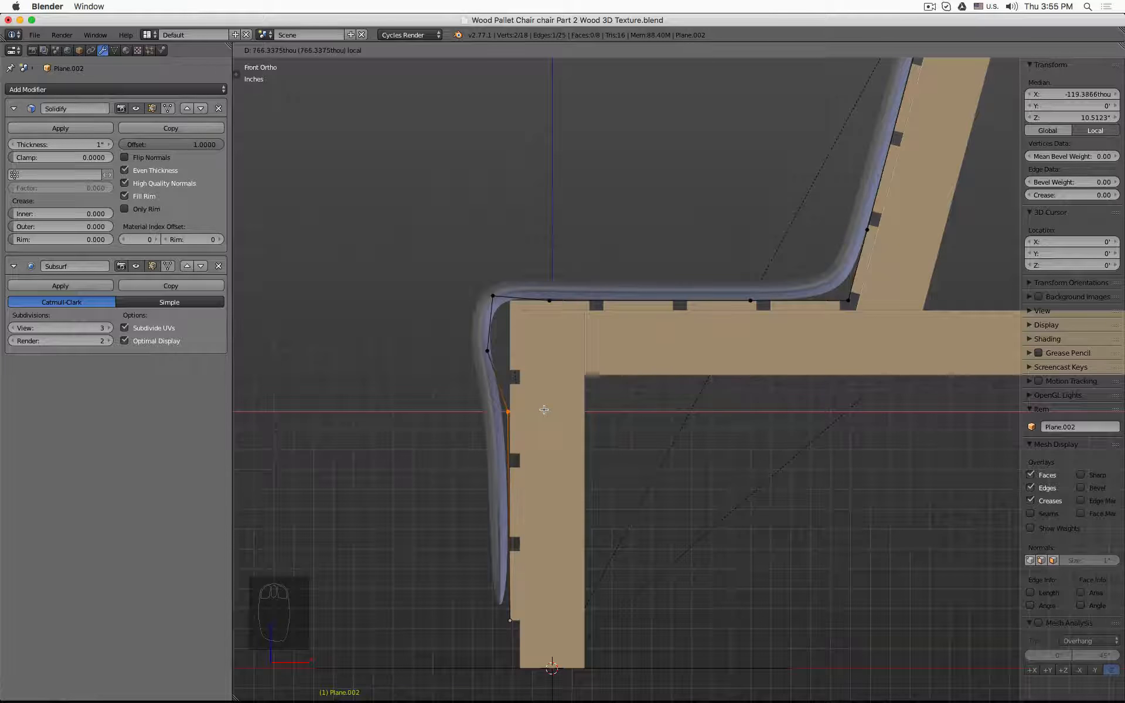
left_click(545, 410)
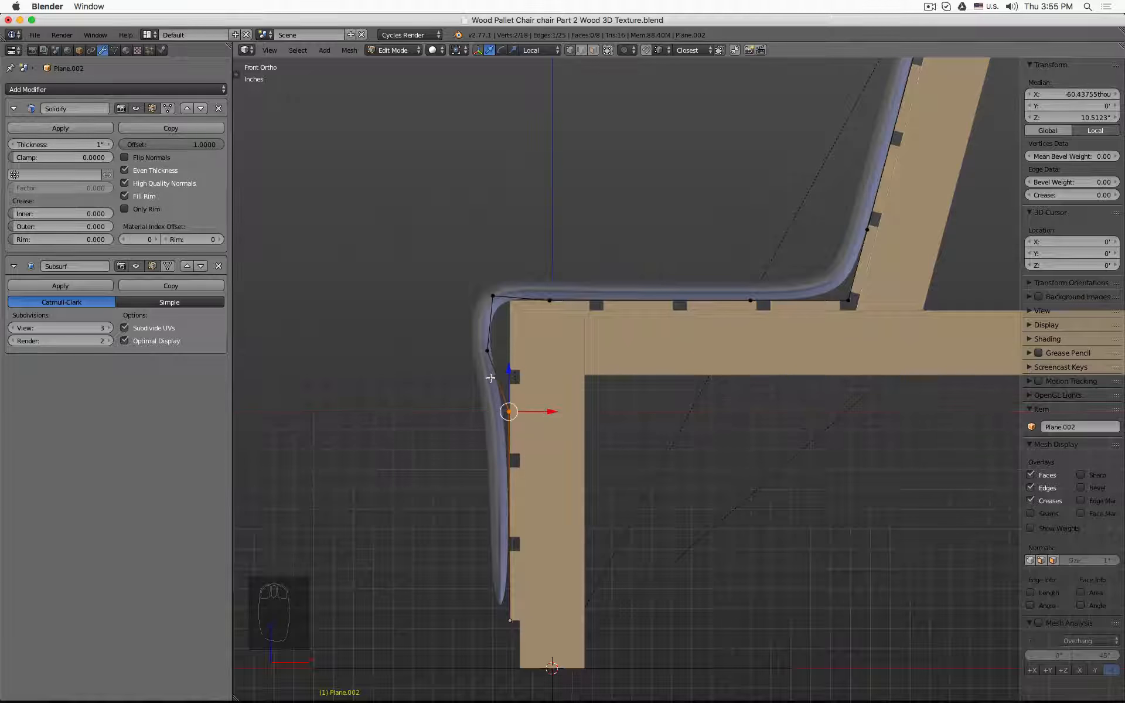
Examine the smoothed cushion's front corner profile from the front in Object Mode
middle_click_drag(509, 378, 538, 476, "shift")
scroll(512, 467, "up", 1)
scroll(513, 467, "down", 3)
key("Tab")
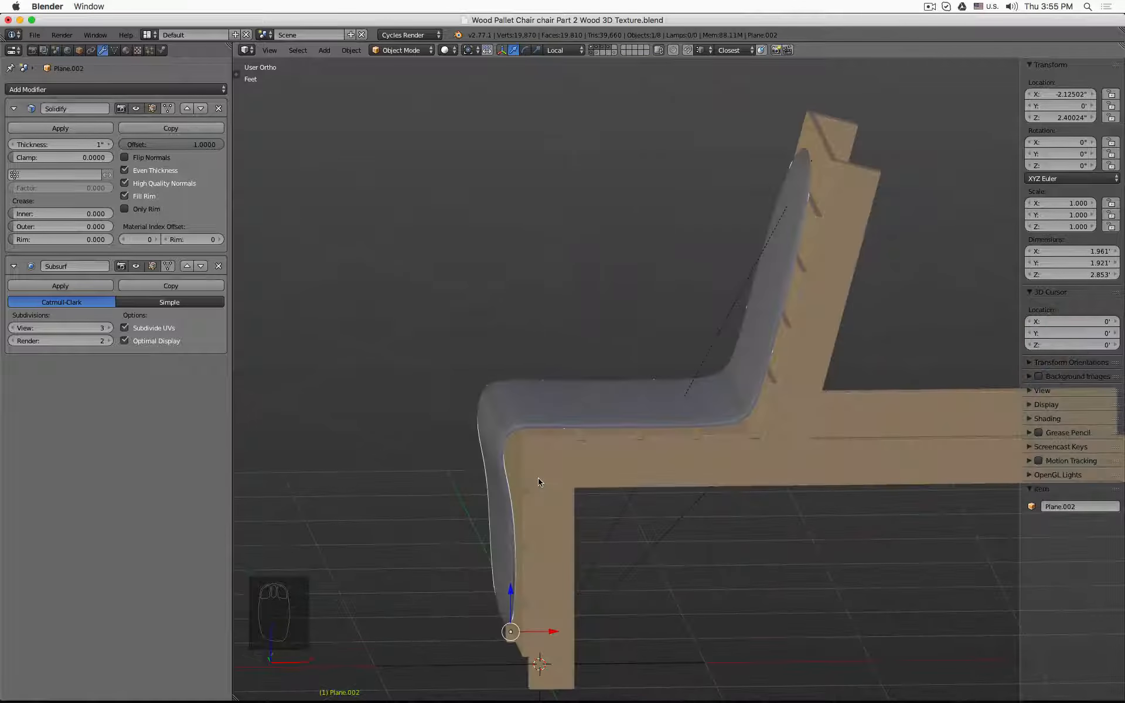
key("KP_1")
key("z")
key("z")
scroll(527, 448, "up", 3)
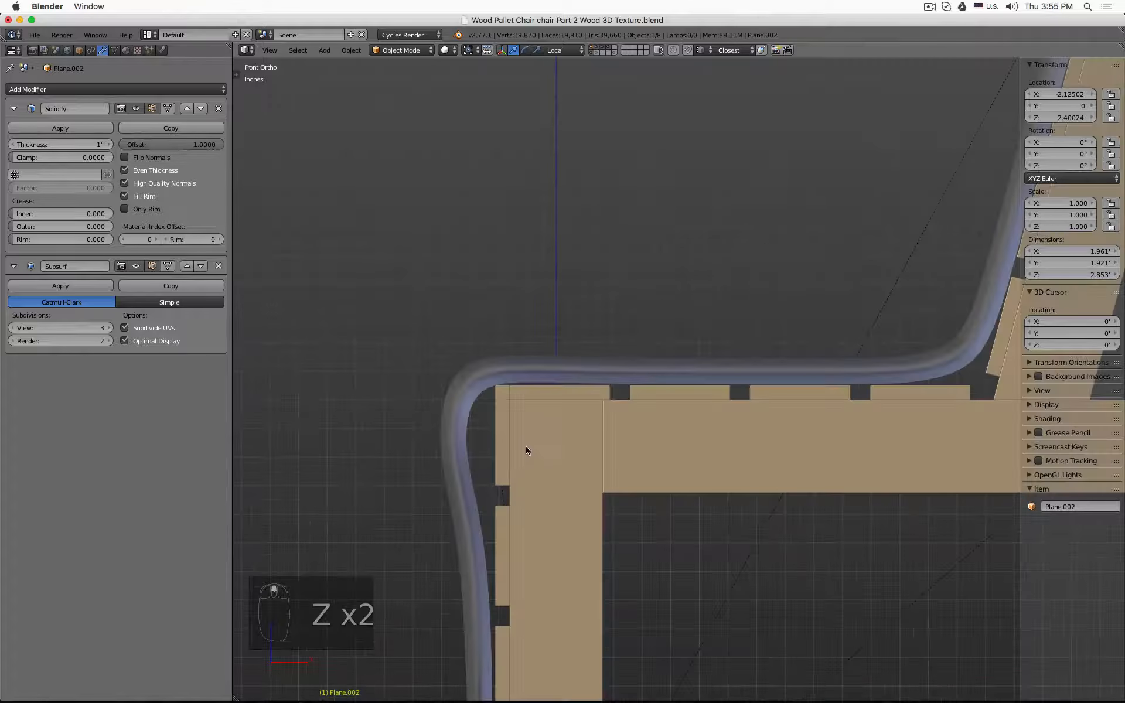
scroll(475, 427, "up", 1)
Box-select the cushion's front corner edge loop and raise it along Z to about 1.372'
key("Tab")
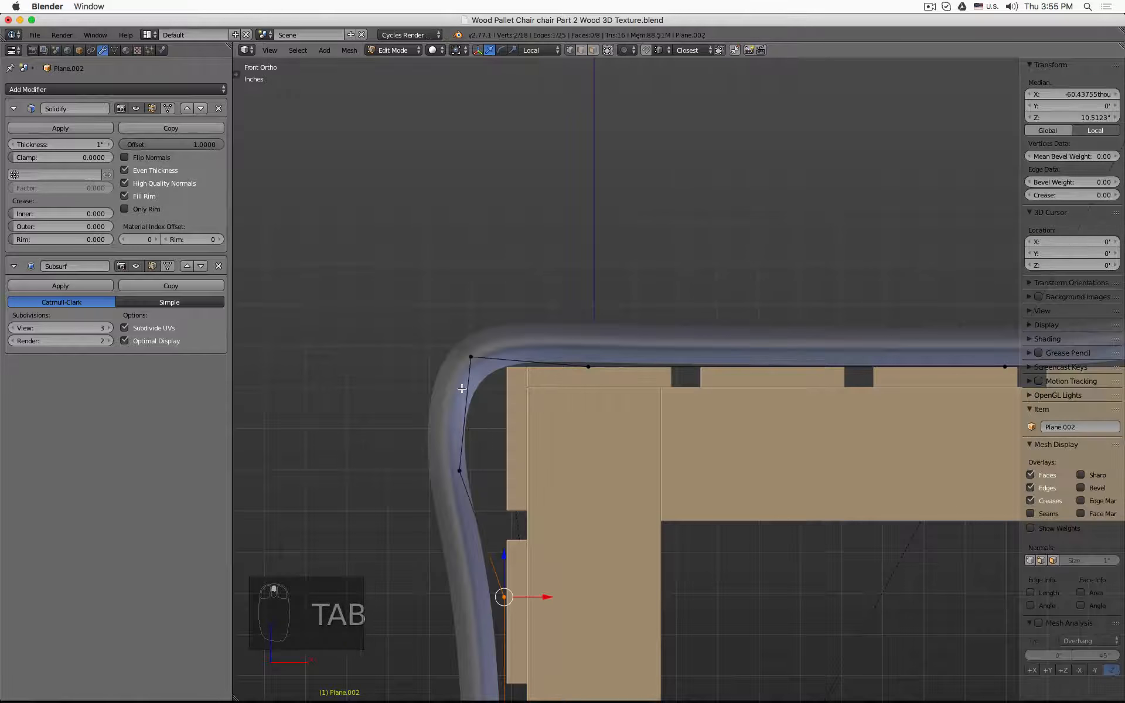
key("a")
key("a")
key("b")
left_click_drag(444, 349, 487, 375)
key("g")
key("z")
key("z")
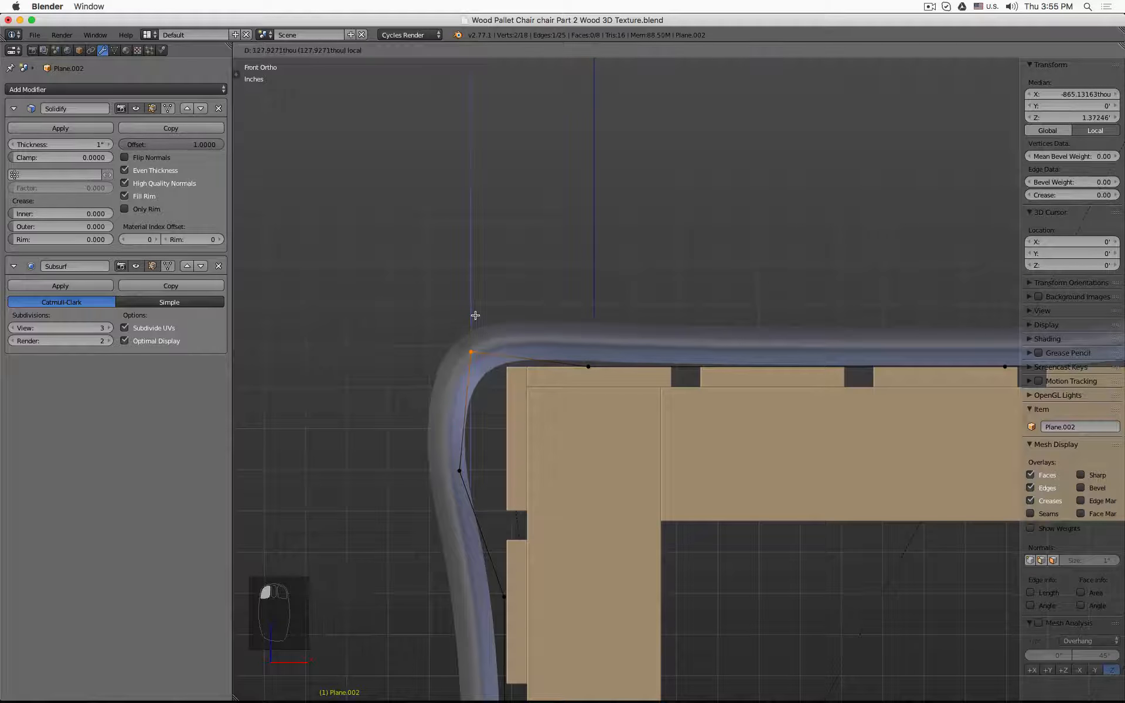
left_click(474, 316)
Box-select the edge loop just below the front corner, move it along X to about -0.32", and return to Object Mode
key("a")
key("b")
left_click_drag(434, 448, 530, 471)
scroll(527, 476, "down", 5)
key("Tab")
middle_click_drag(476, 527, 608, 528)
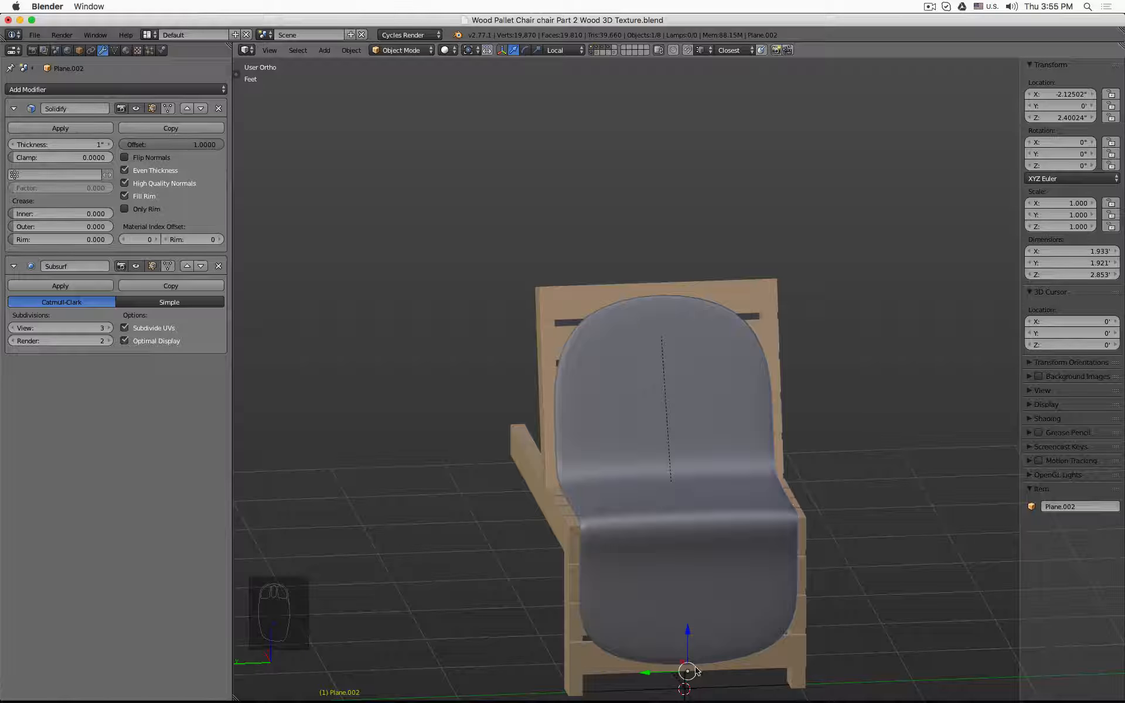
Add a loop cut across the upper backrest of the cushion at a height of about 2.674'
middle_click_drag(757, 455, 663, 439)
key("Tab")
key("ctrl+r")
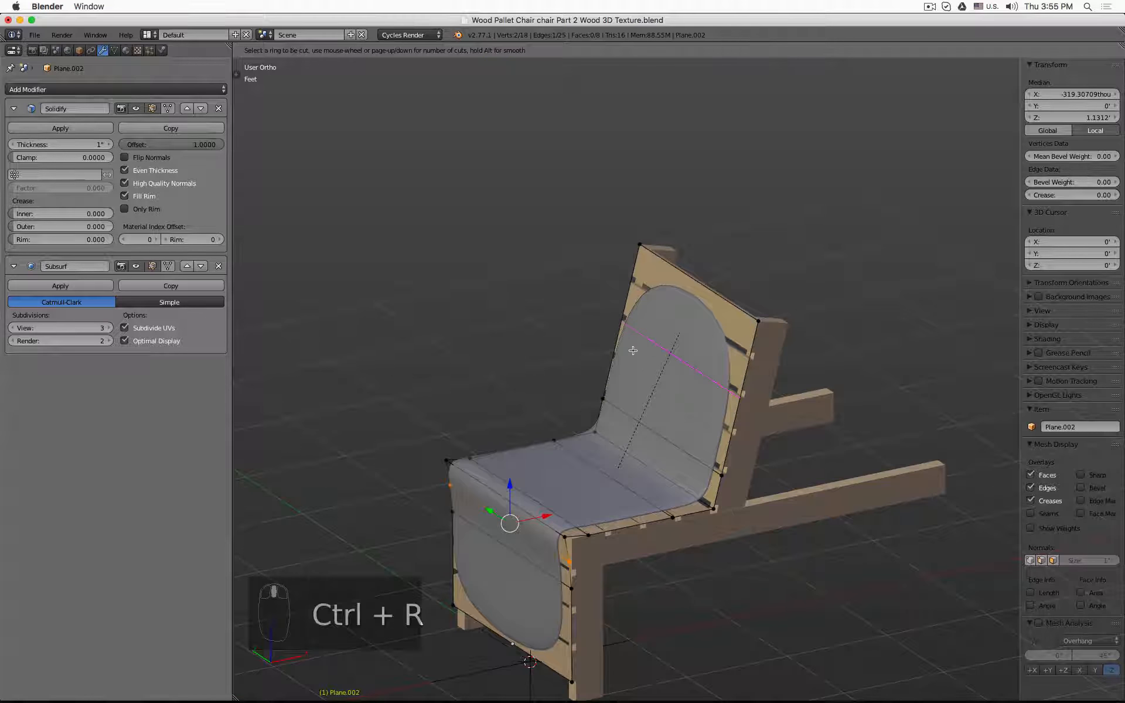
left_click(668, 363)
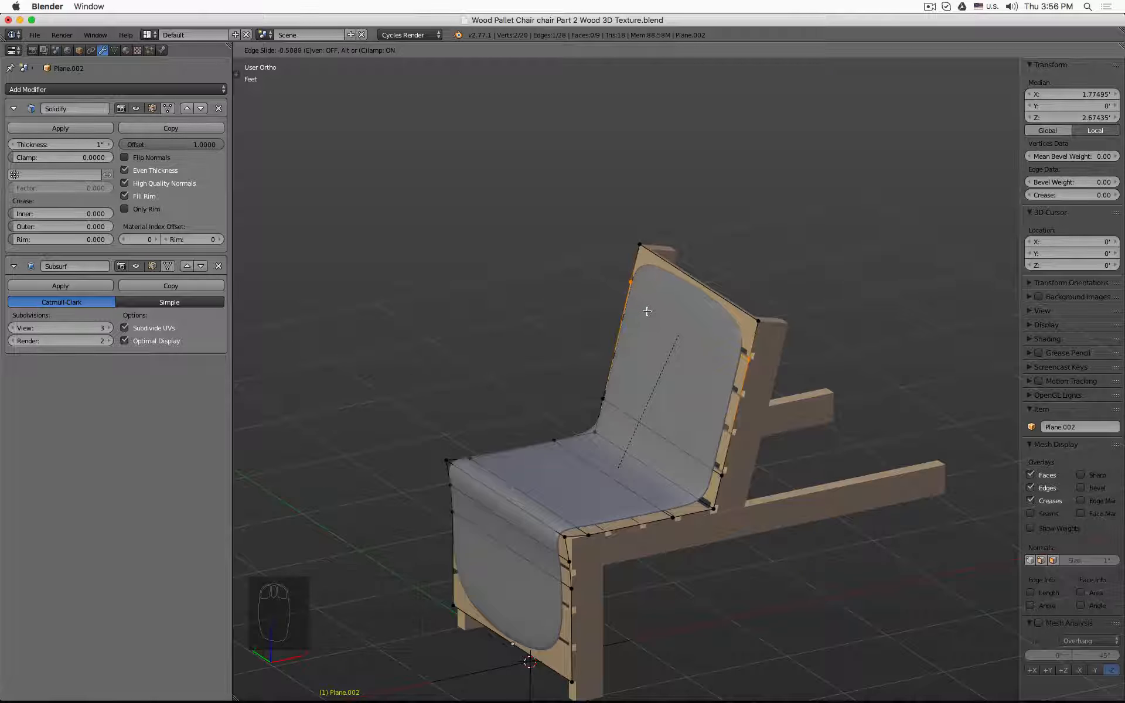
left_click(646, 322)
Add a loop cut across the lower part of the cushion's front face at a height of about 3.52"
scroll(629, 547, "down", 3, "shift")
key("ctrl+r")
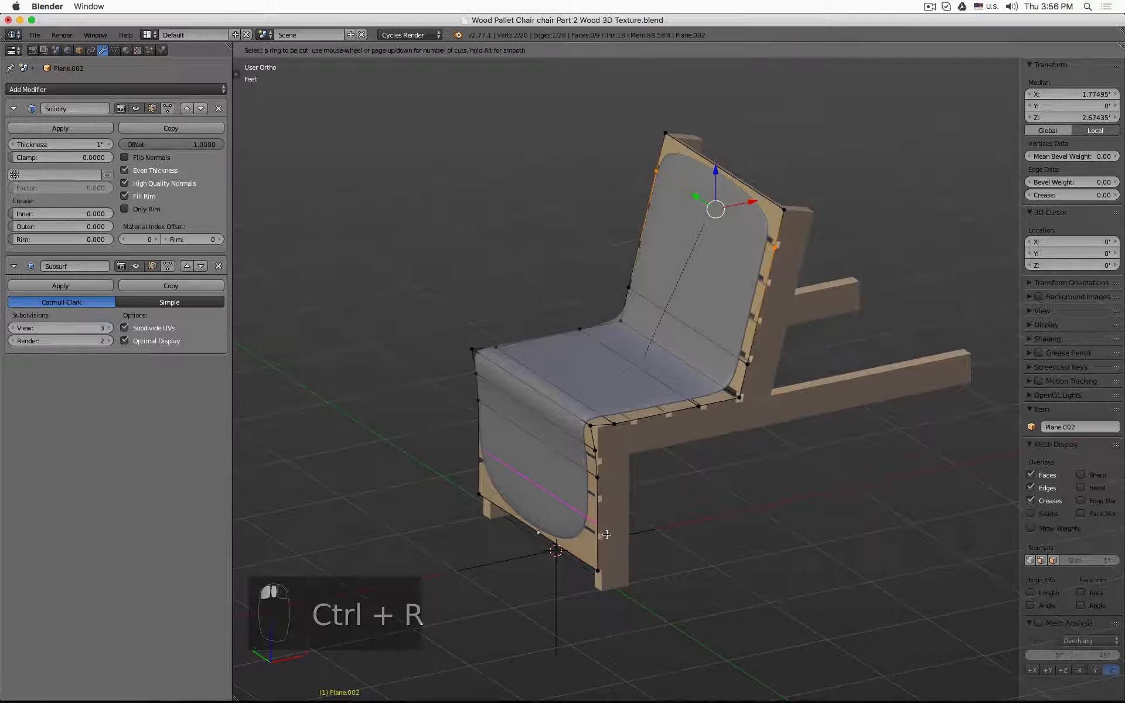
left_click(611, 547)
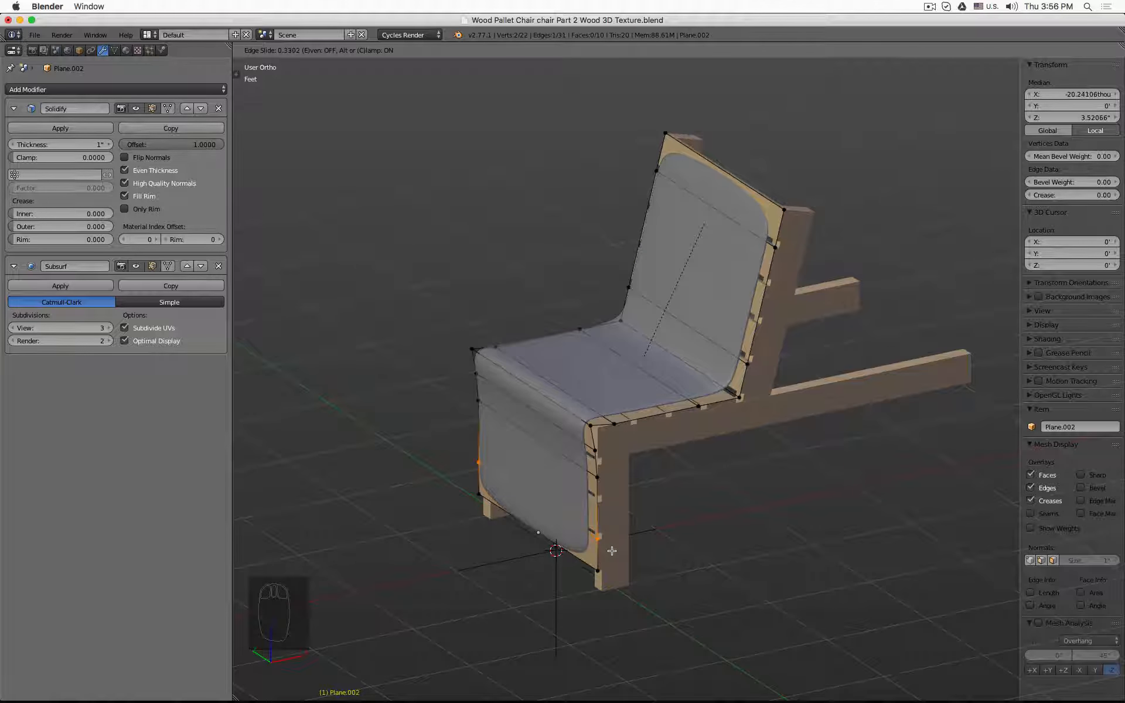
left_click(611, 551)
Select the upper backrest loop and slide it upward along its edges to a height of about 2.734'
middle_click_drag(648, 514, 663, 481)
left_click(780, 242)
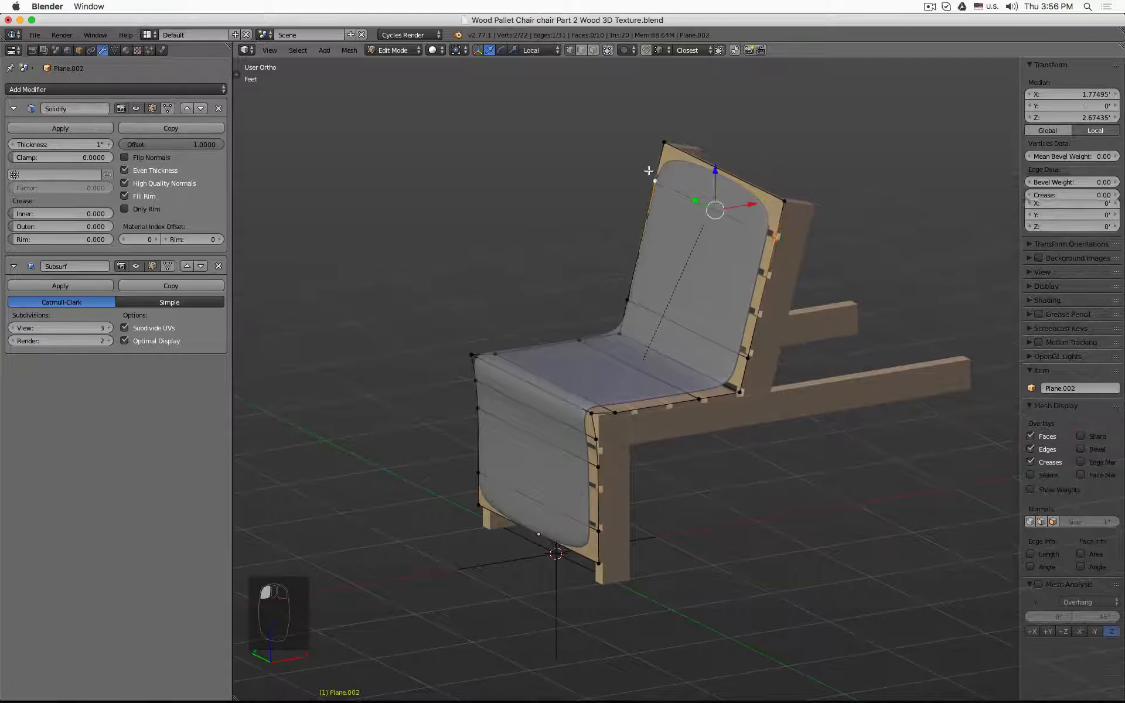
key("g")
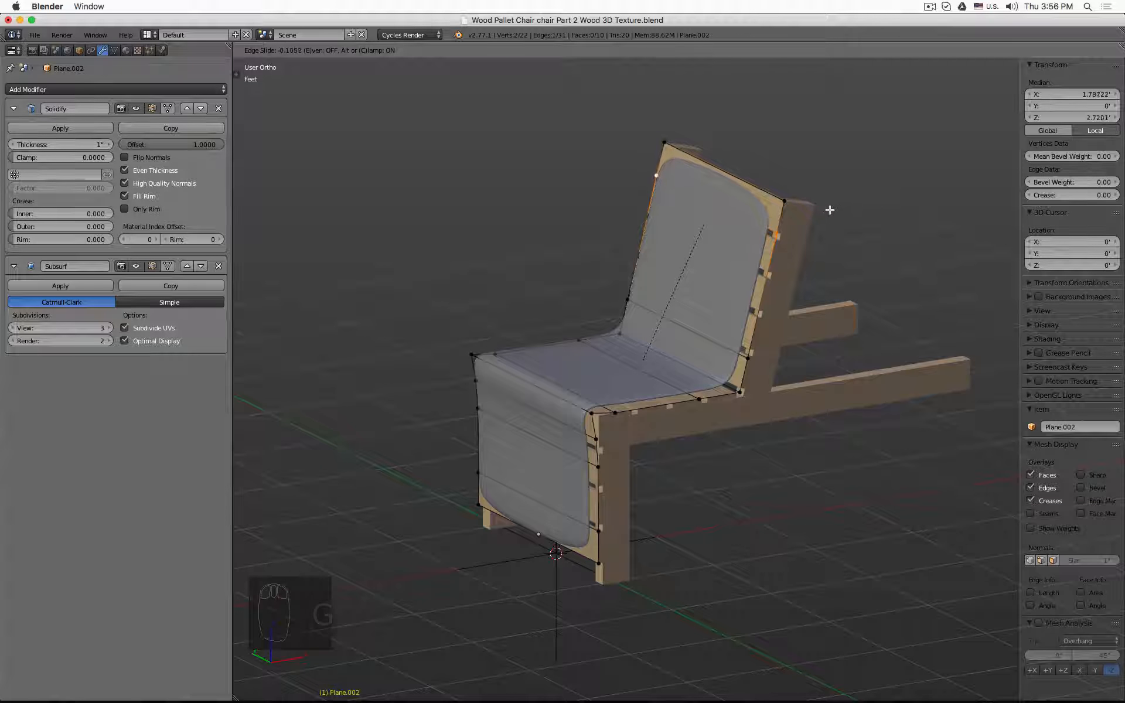
left_click(824, 220)
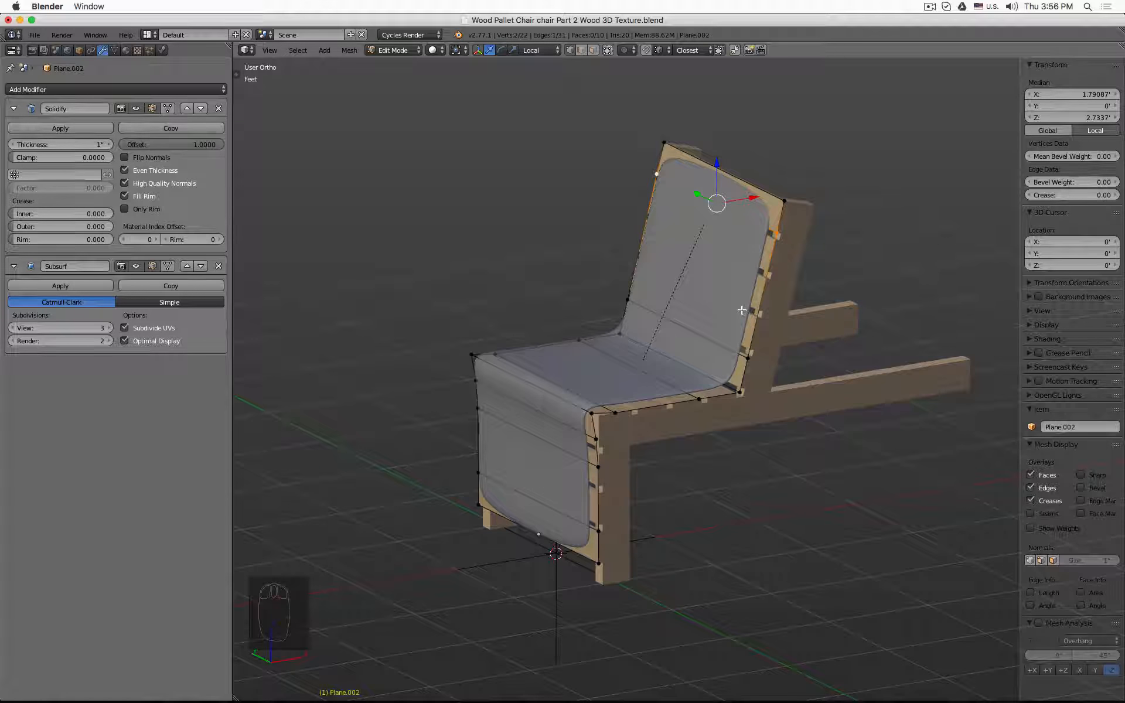
Select the side edge at the bottom of the cushion's front face and turn on the edge length display
left_click(782, 243)
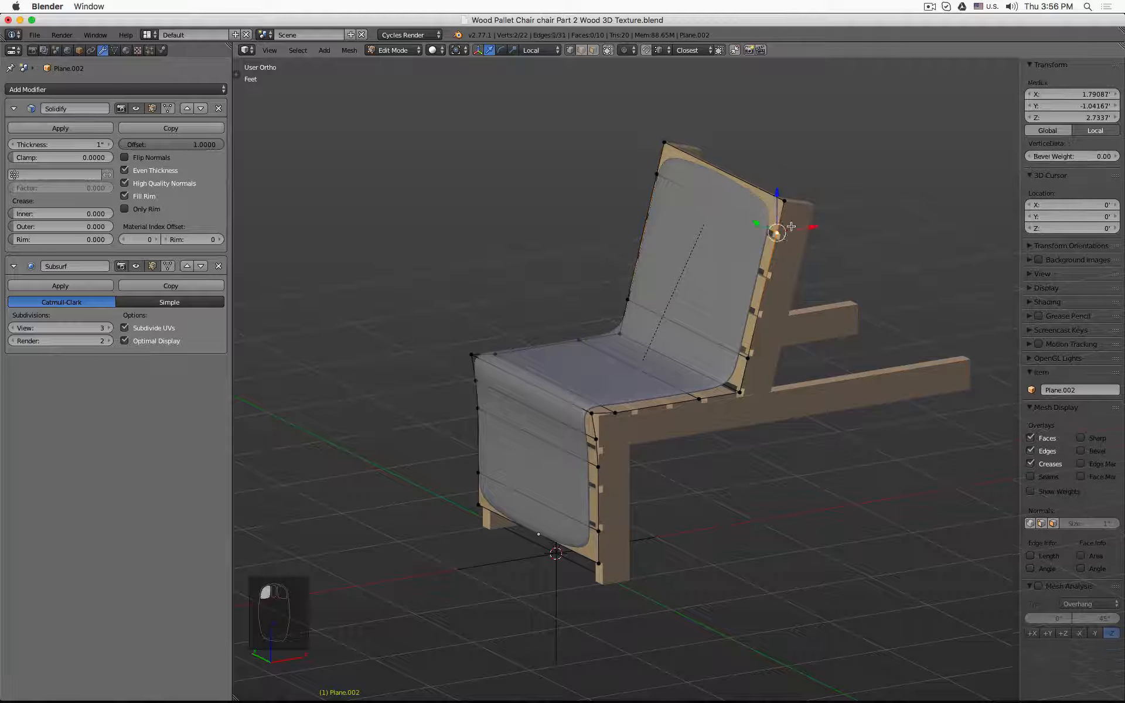
left_click(627, 545)
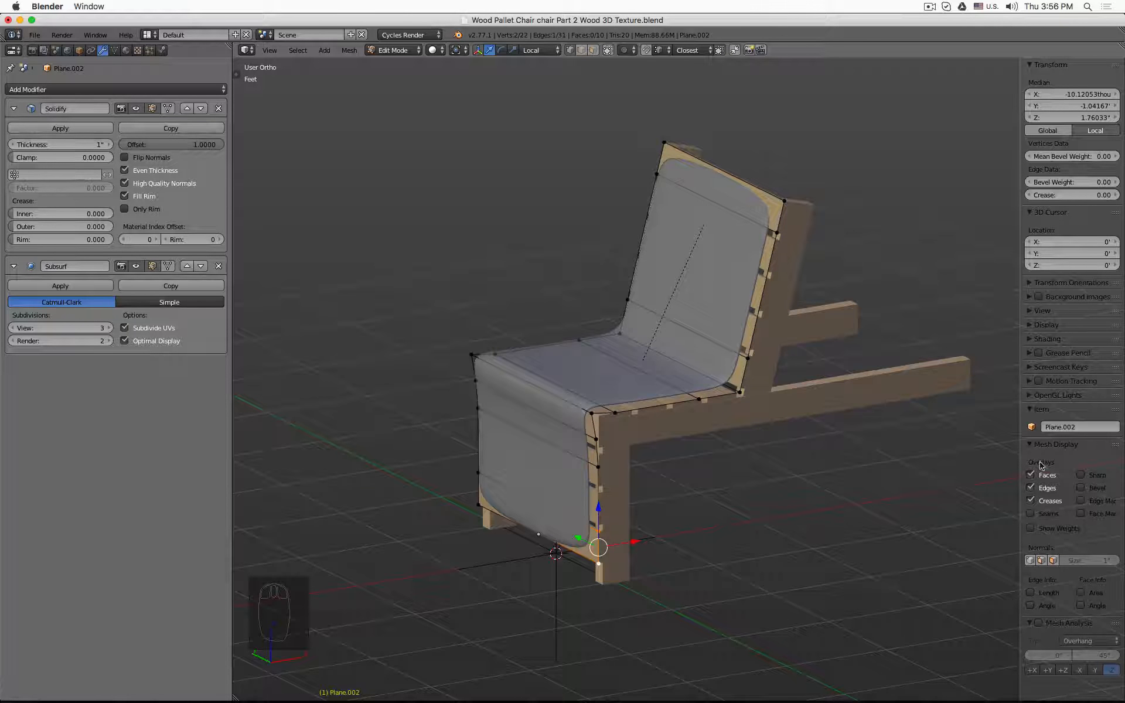
left_click(1030, 445)
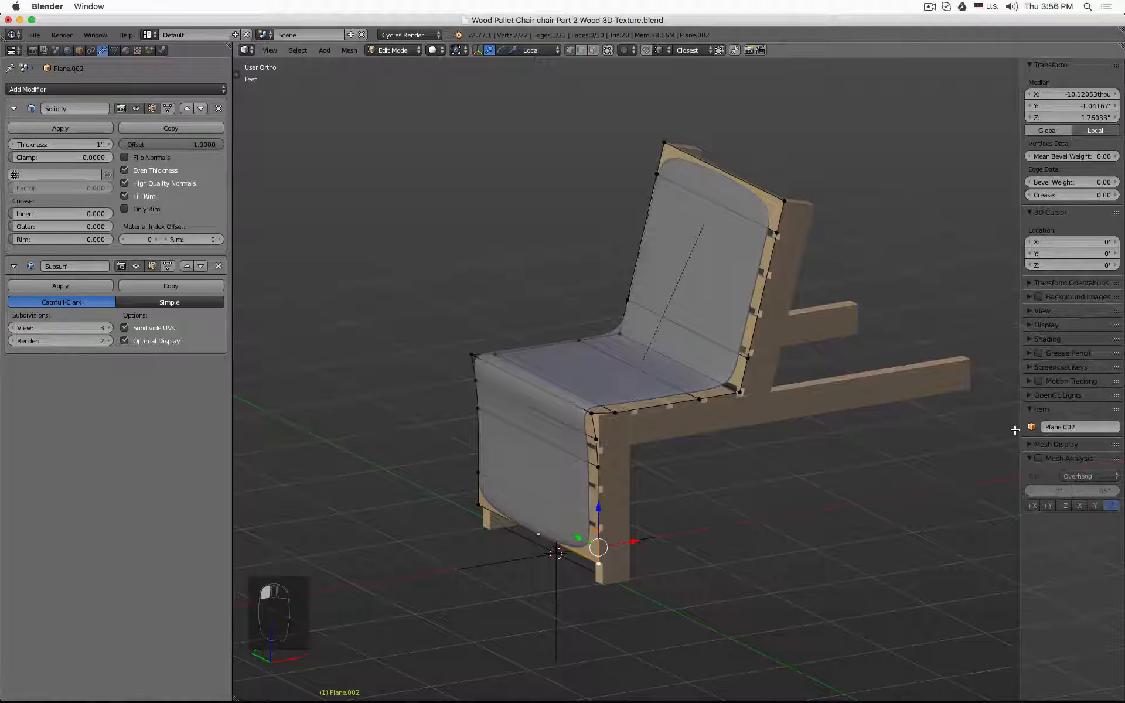
key("n")
key("n")
key("n")
key("n")
key("n")
left_click(1030, 444)
left_click(1032, 409)
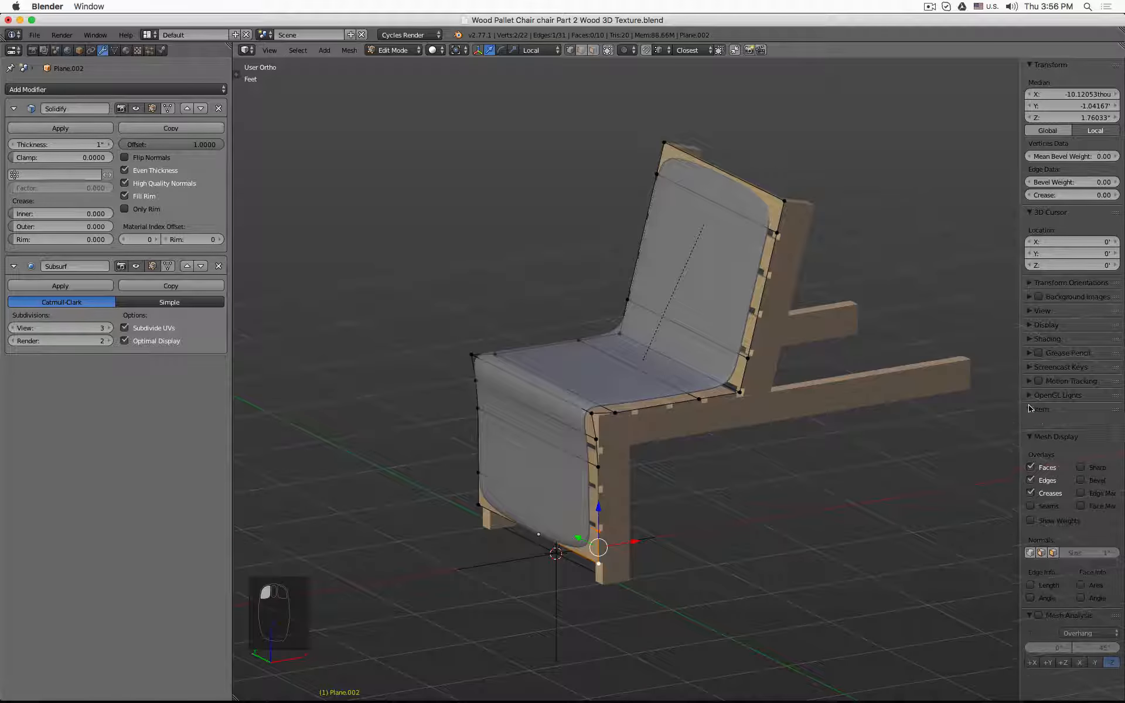
left_click(1030, 571)
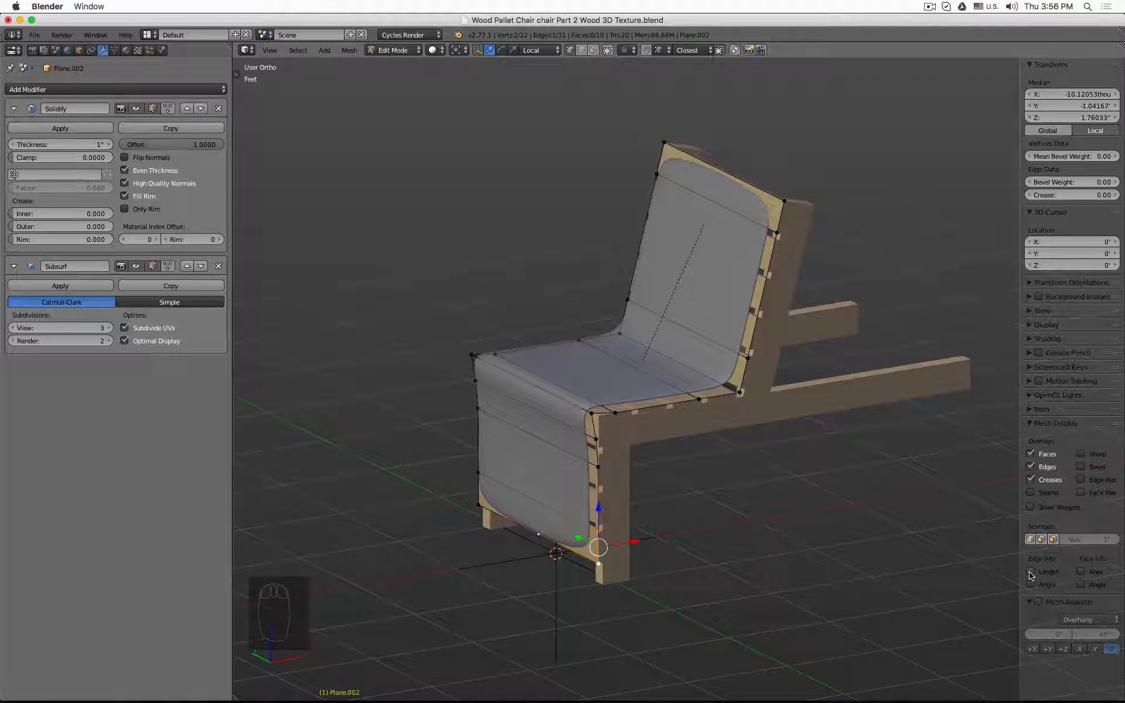
Hide the transform manipulator and check the length of the selected bottom side edge
scroll(642, 573, "up", 8)
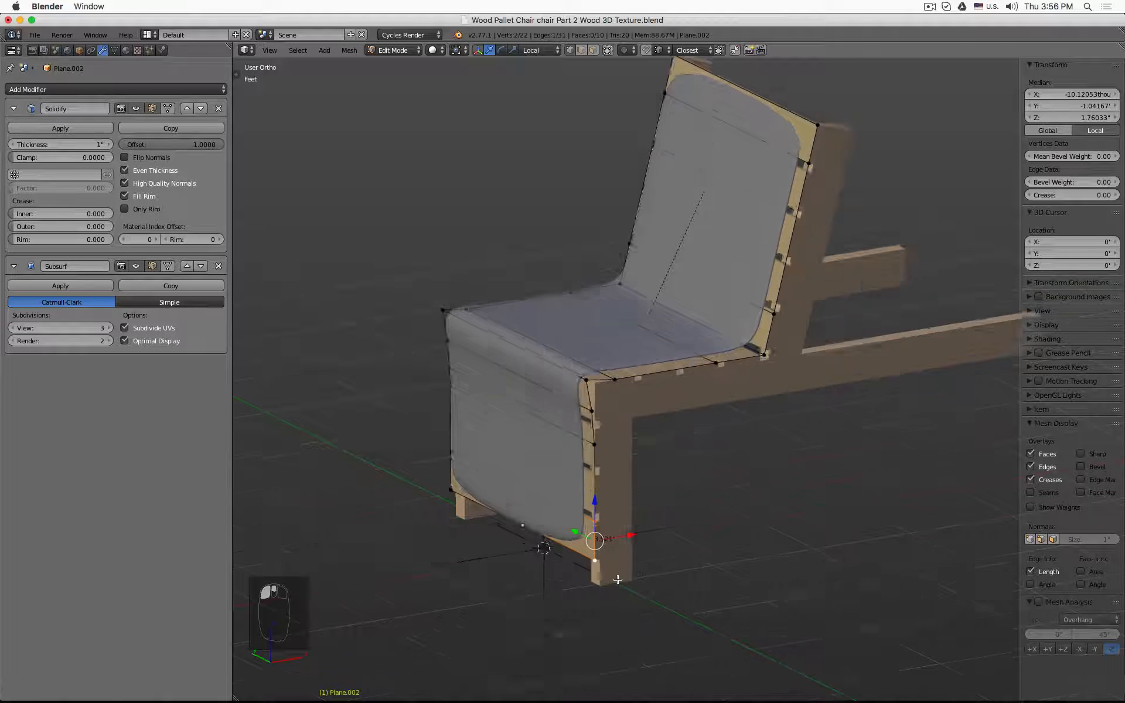
middle_click_drag(559, 474, 604, 204)
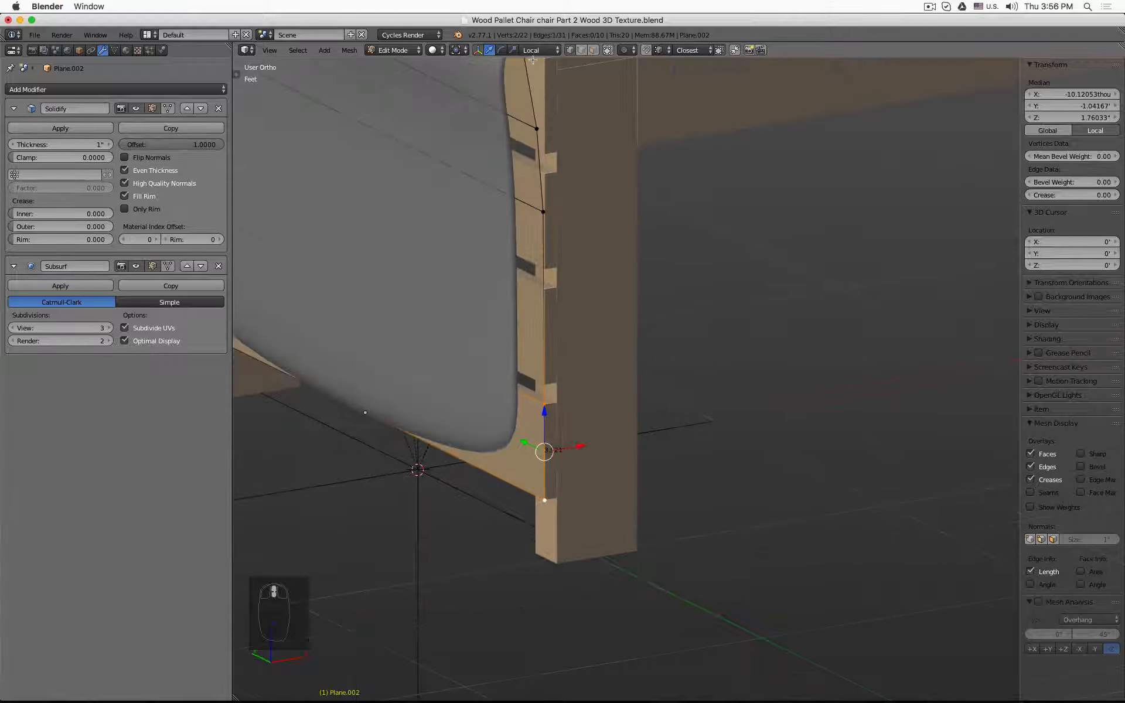
left_click(478, 50)
scroll(580, 487, "up", 3)
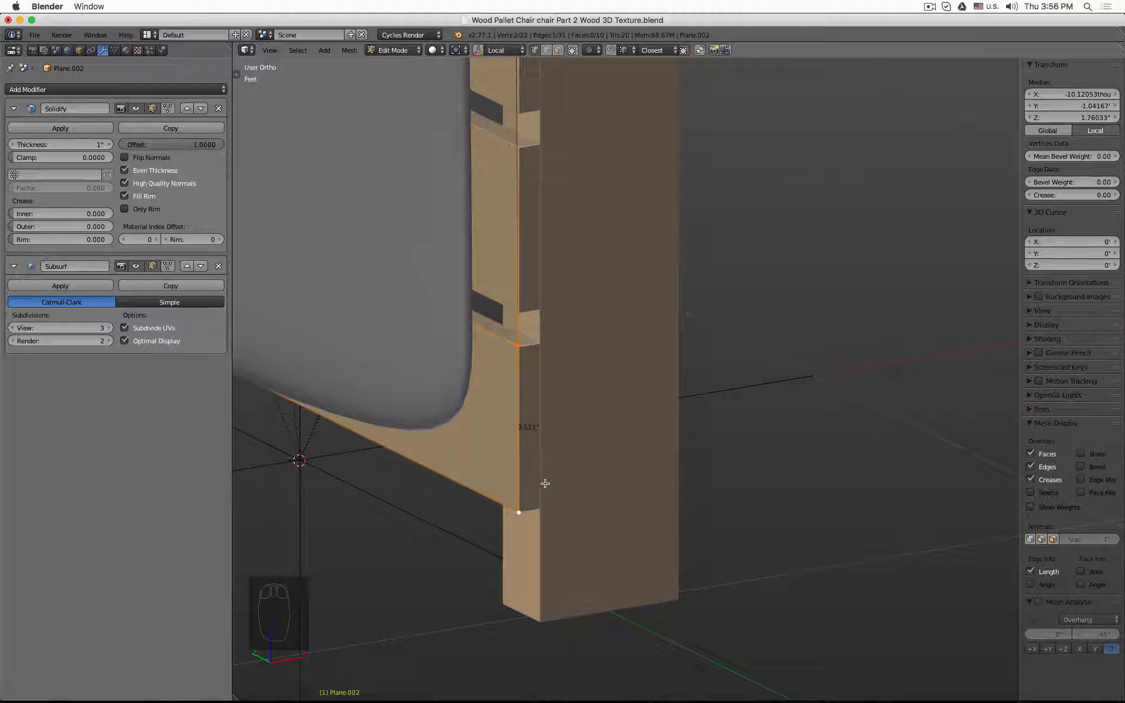
scroll(542, 485, "down", 6)
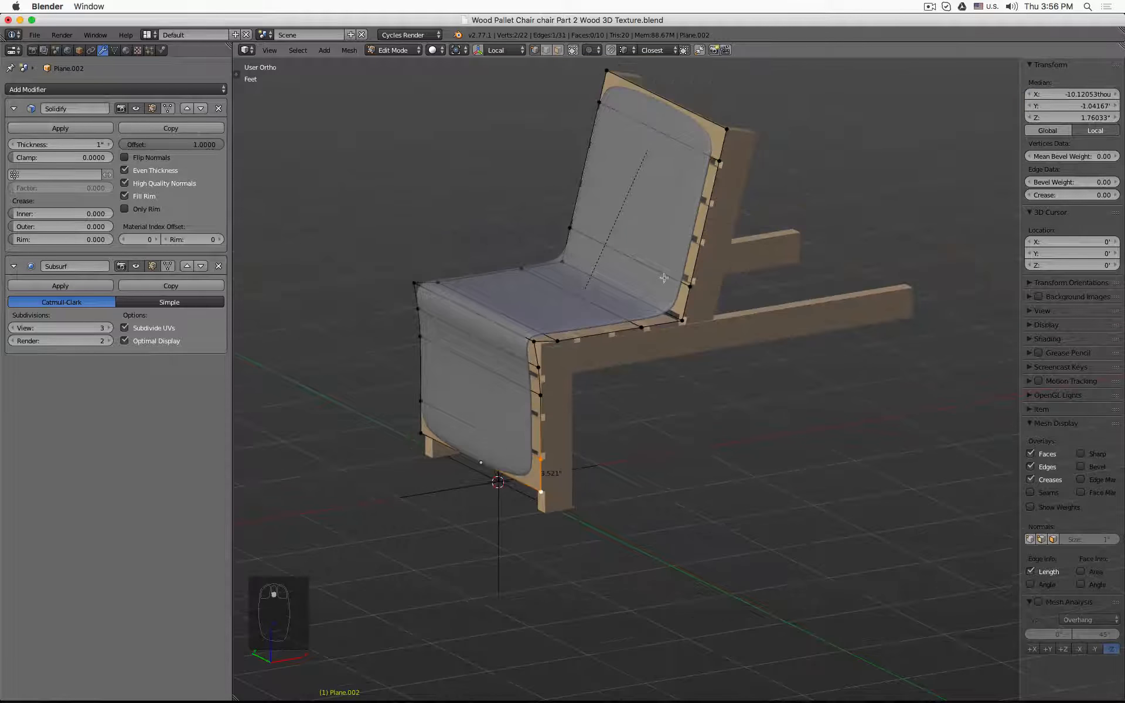
Select the upper backrest loop and slide it along its edges to a height of about 2.73'
middle_click_drag(664, 277, 643, 407, "shift")
left_click(693, 295)
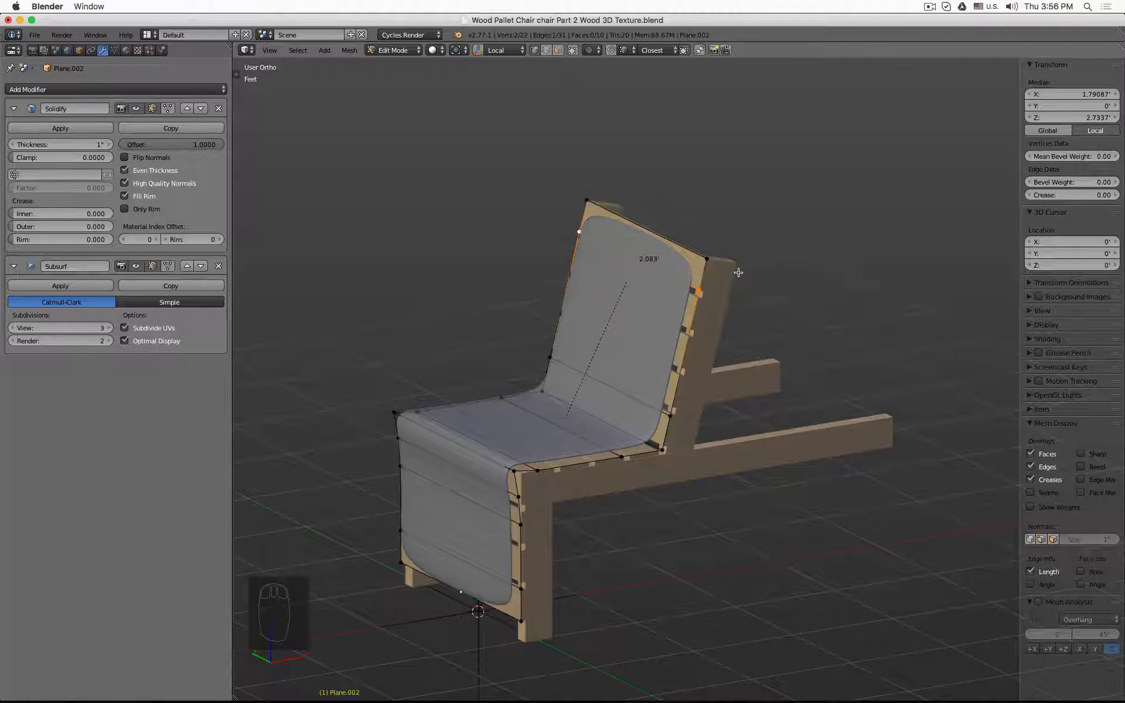
scroll(718, 221, "up", 1)
scroll(718, 222, "up", 5)
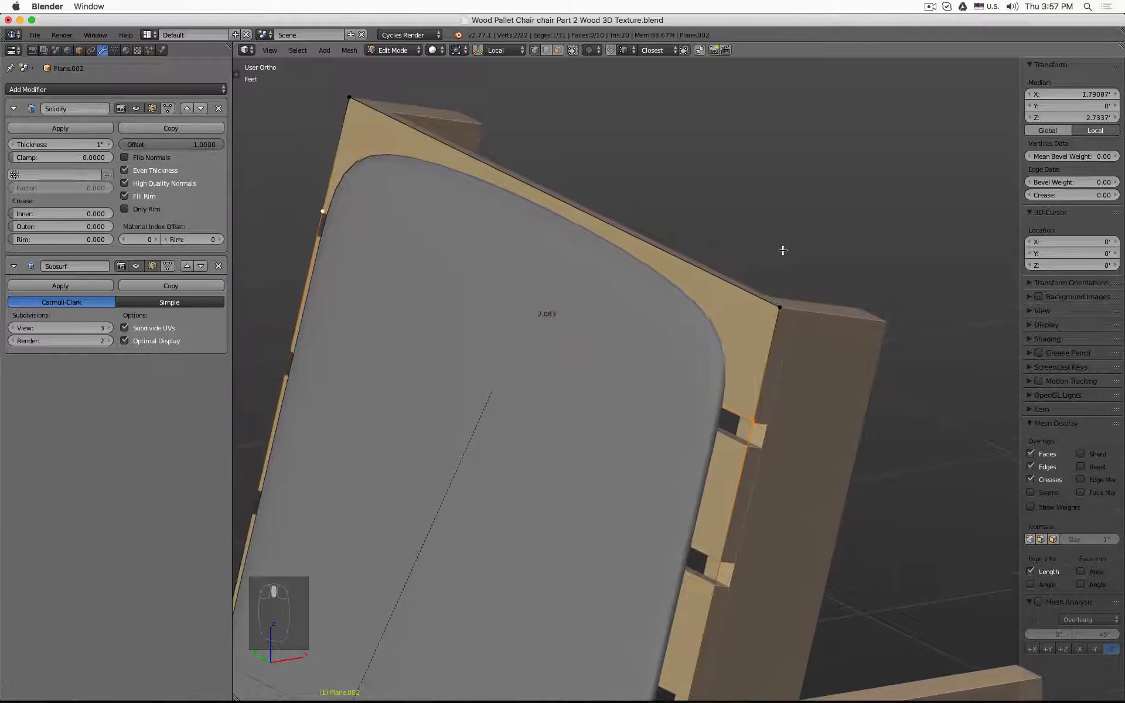
key("g")
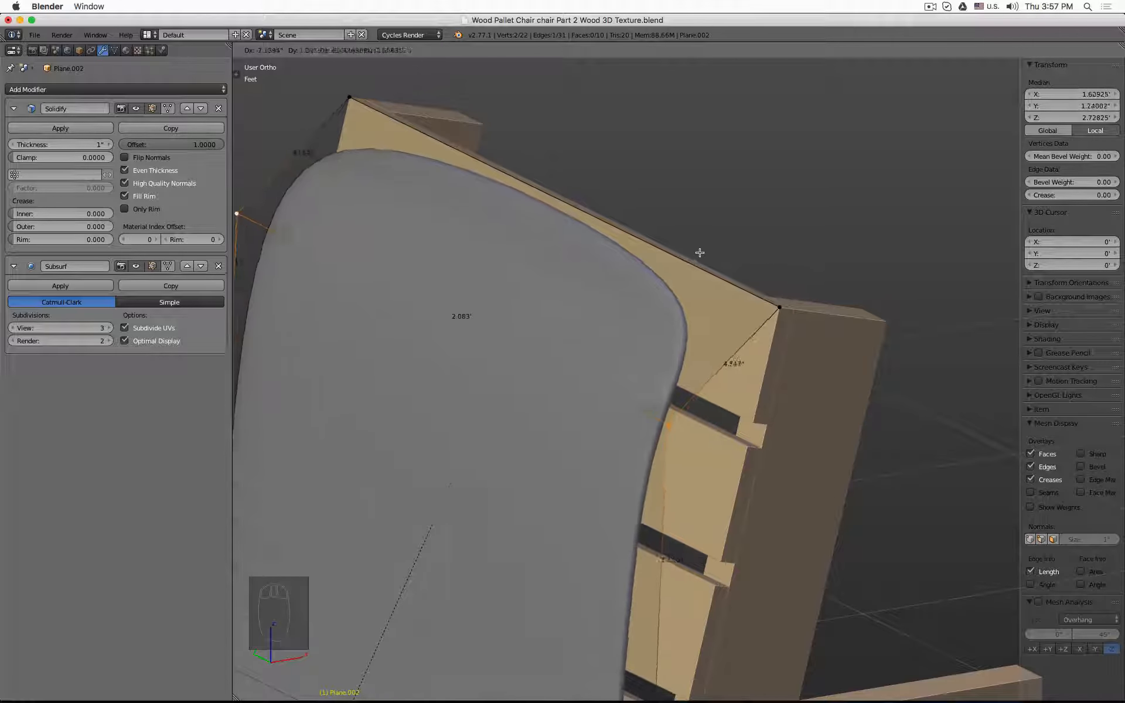
key("Escape")
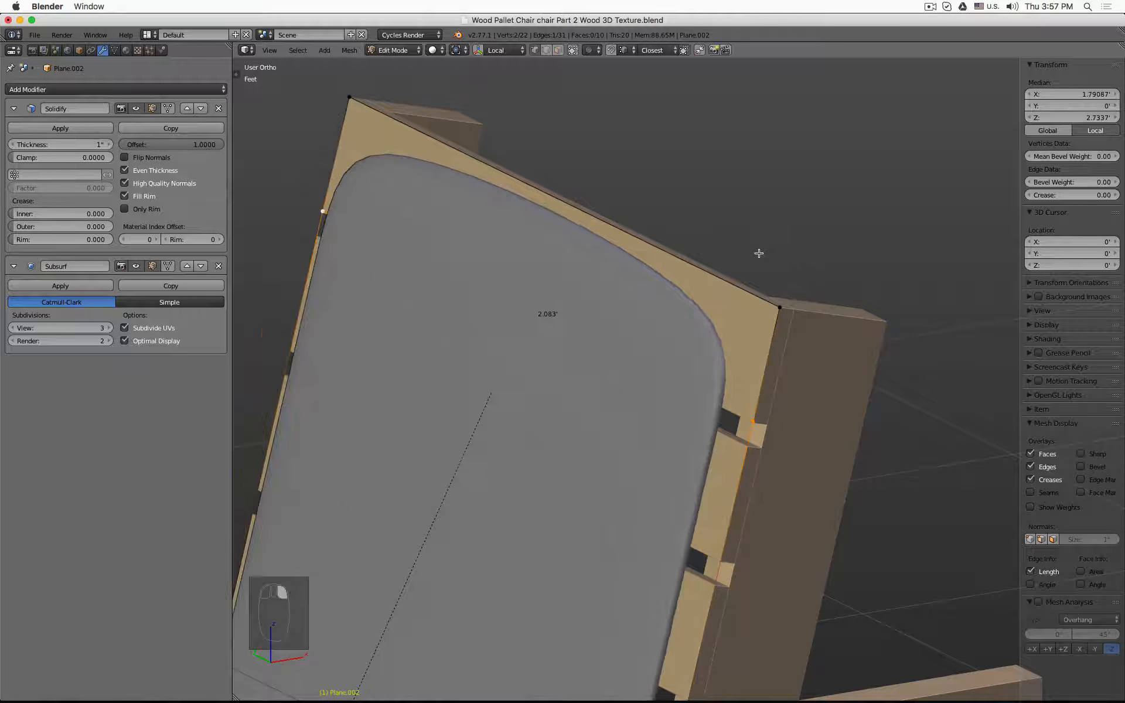
key("g")
key("g")
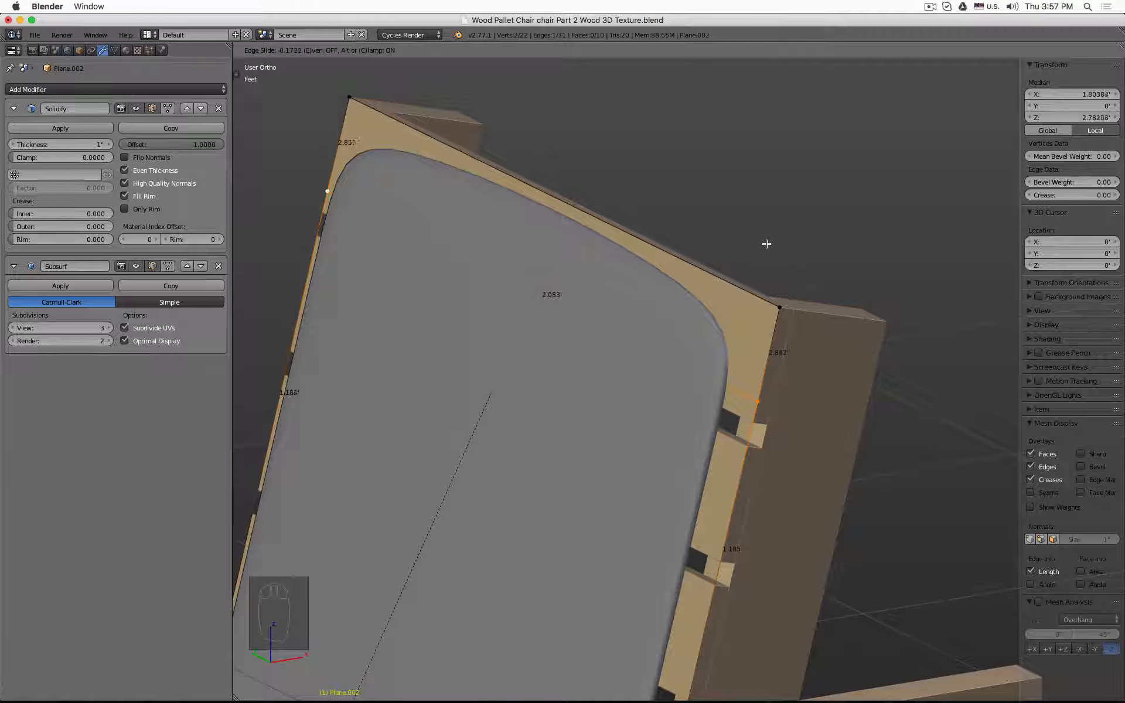
left_click(739, 304)
Fine-tune the upper backrest loop with an edge slide so it sits 3.5" below the top edge
scroll(759, 421, "up", 7)
key("g")
key("g")
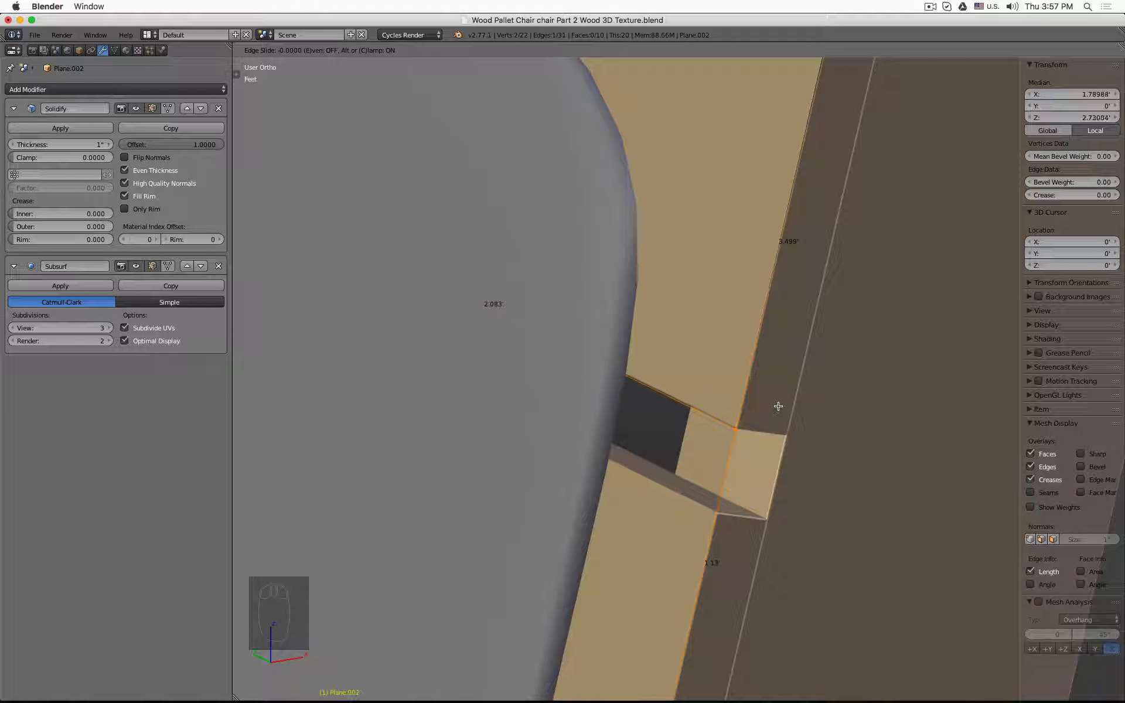
scroll(775, 422, "up", 5)
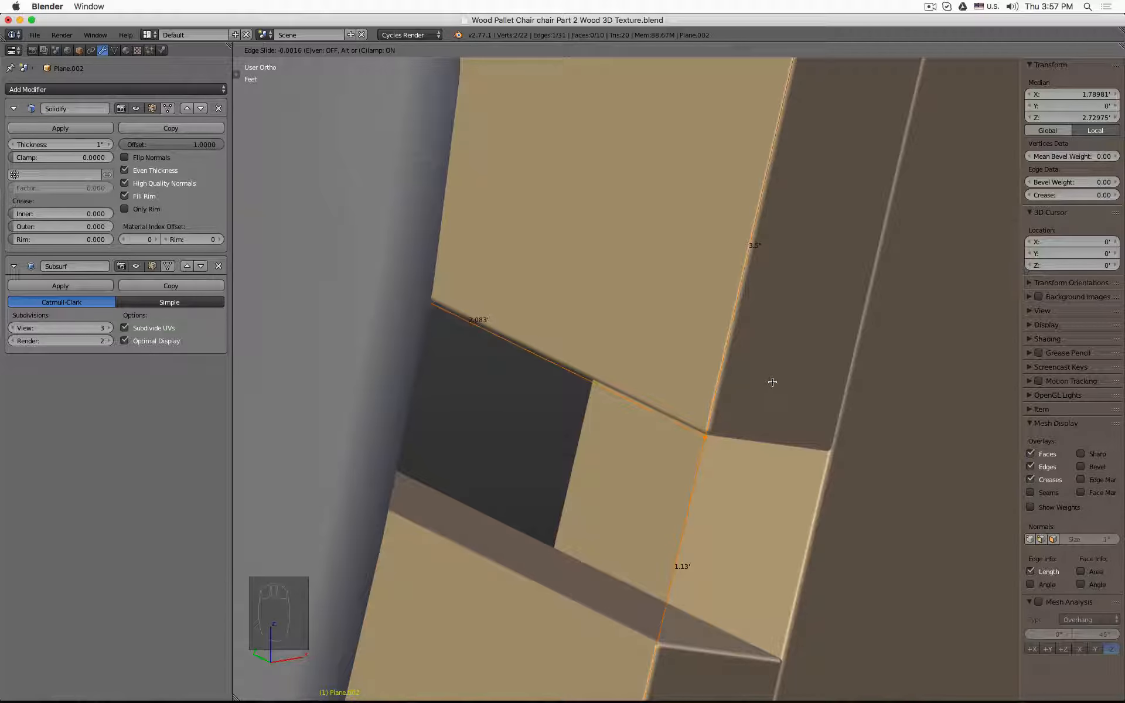
left_click(772, 382)
Select both vertices of the lower front loop and slide the loop down to the cushion's bottom edge
scroll(767, 381, "down", 8)
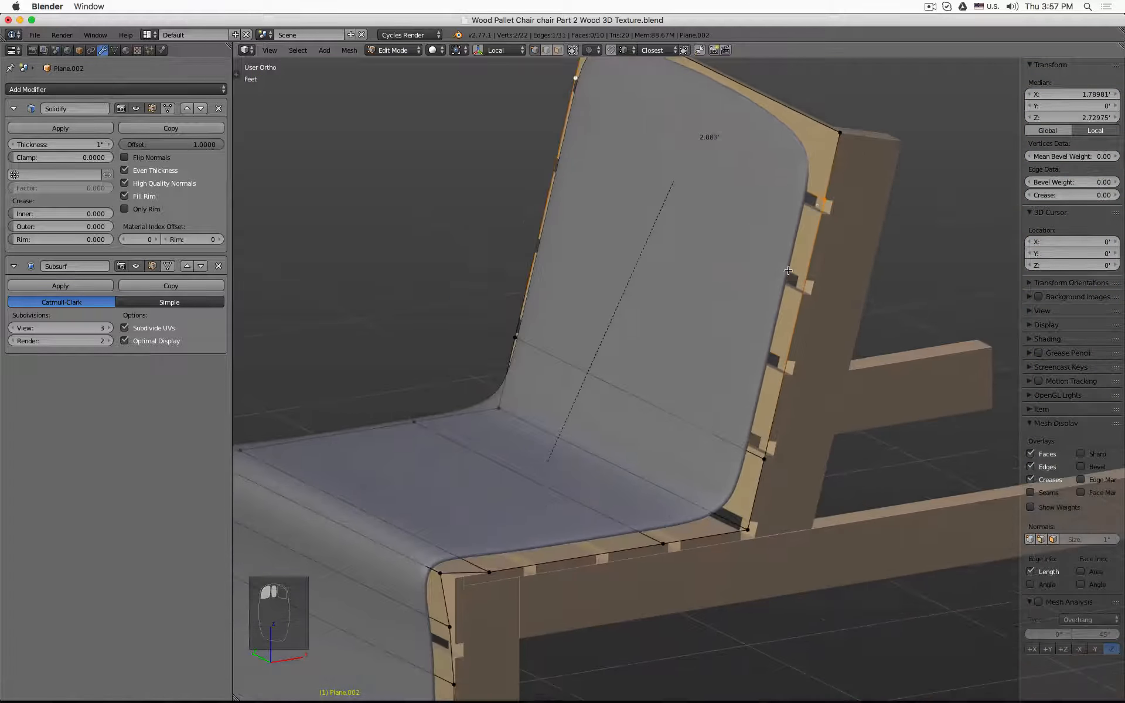
scroll(782, 267, "down", 5)
scroll(578, 385, "up", 4)
right_click(492, 404)
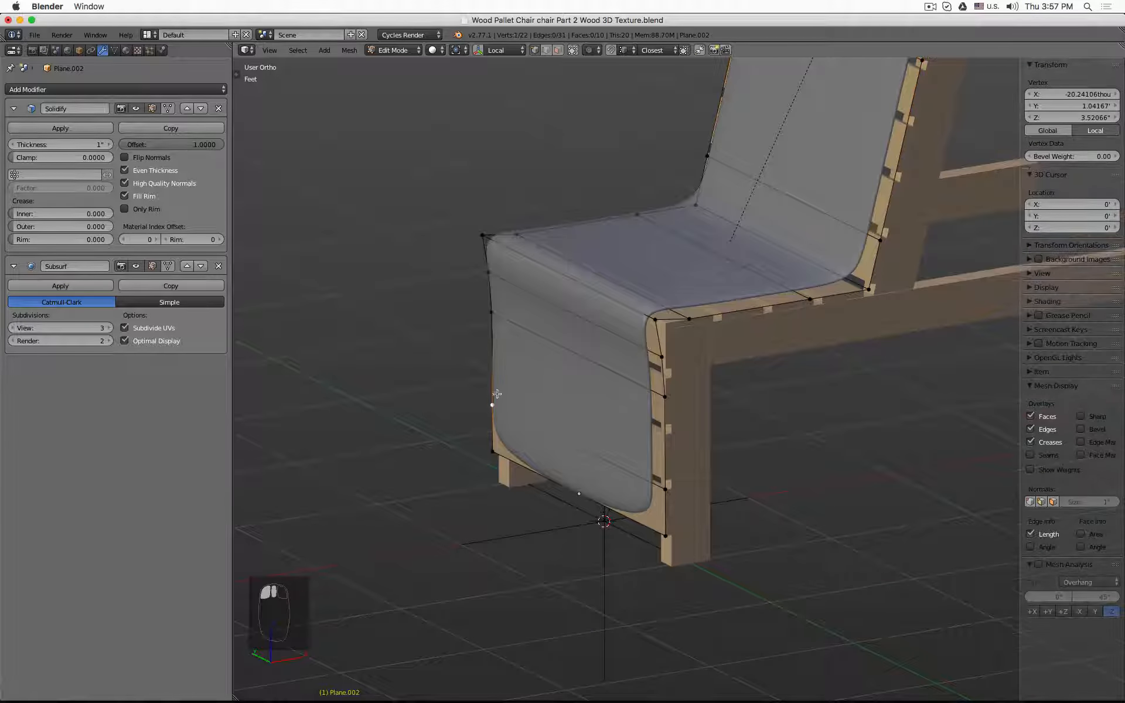
right_click(665, 488, "shift")
scroll(680, 495, "up", 6)
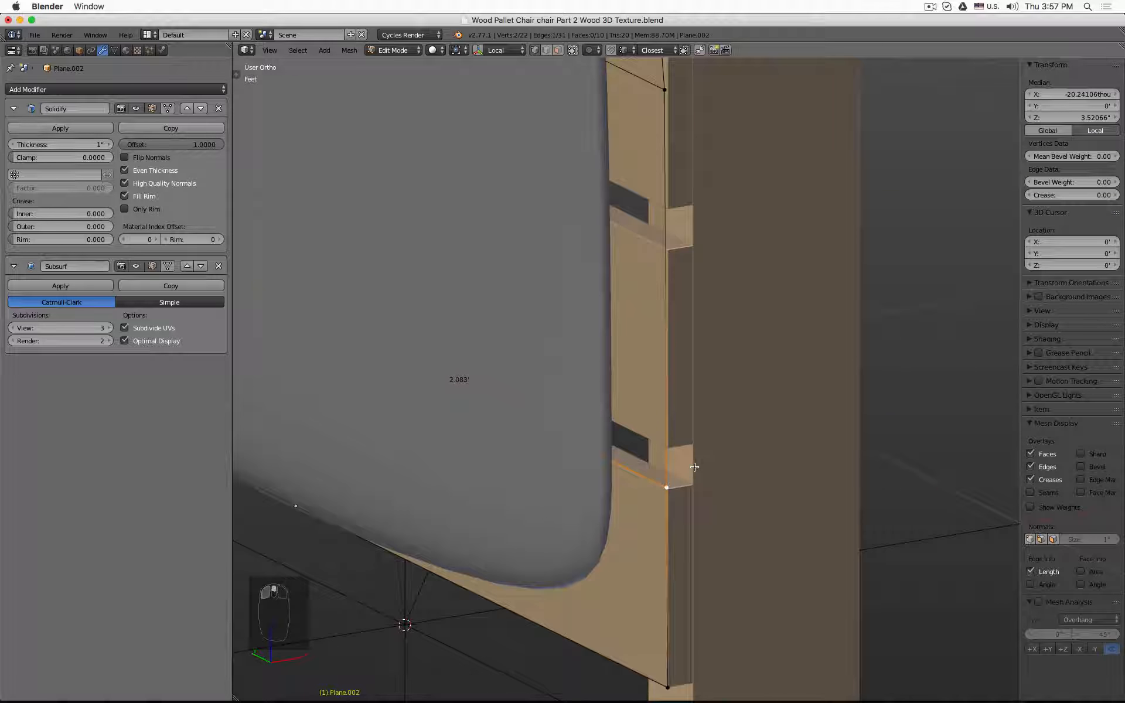
key("g")
key("g")
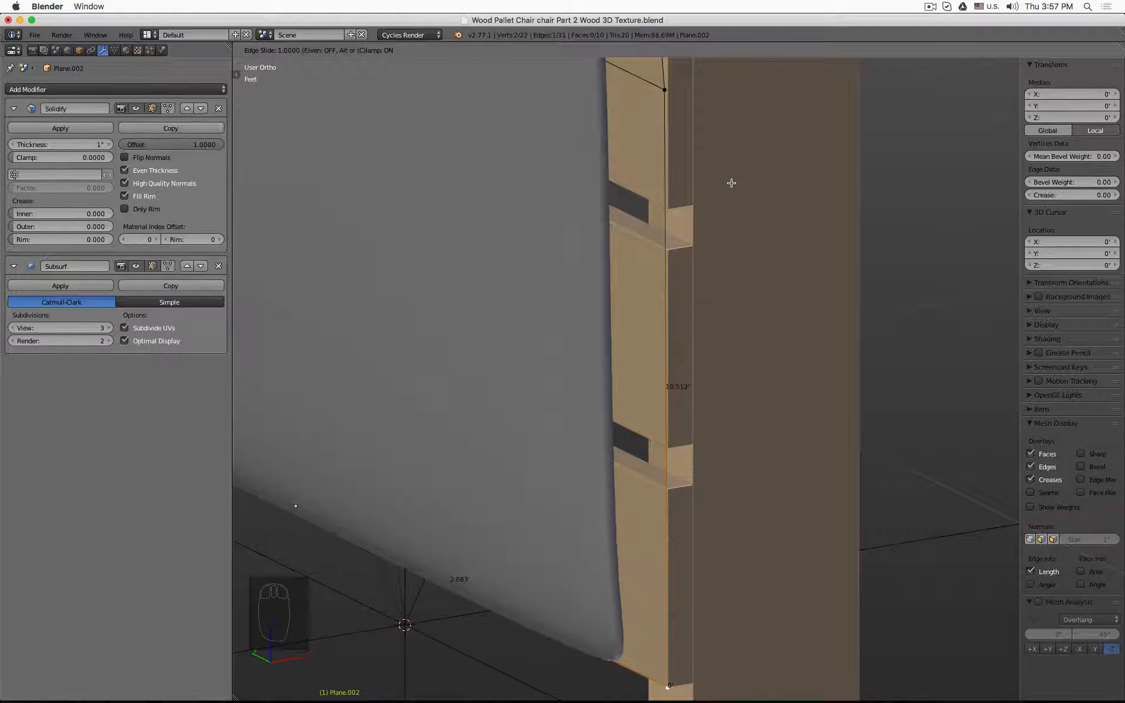
left_click(733, 184)
Slide the lower front loop up from the cushion's bottom edge to about 3.499" above it
key("g")
key("g")
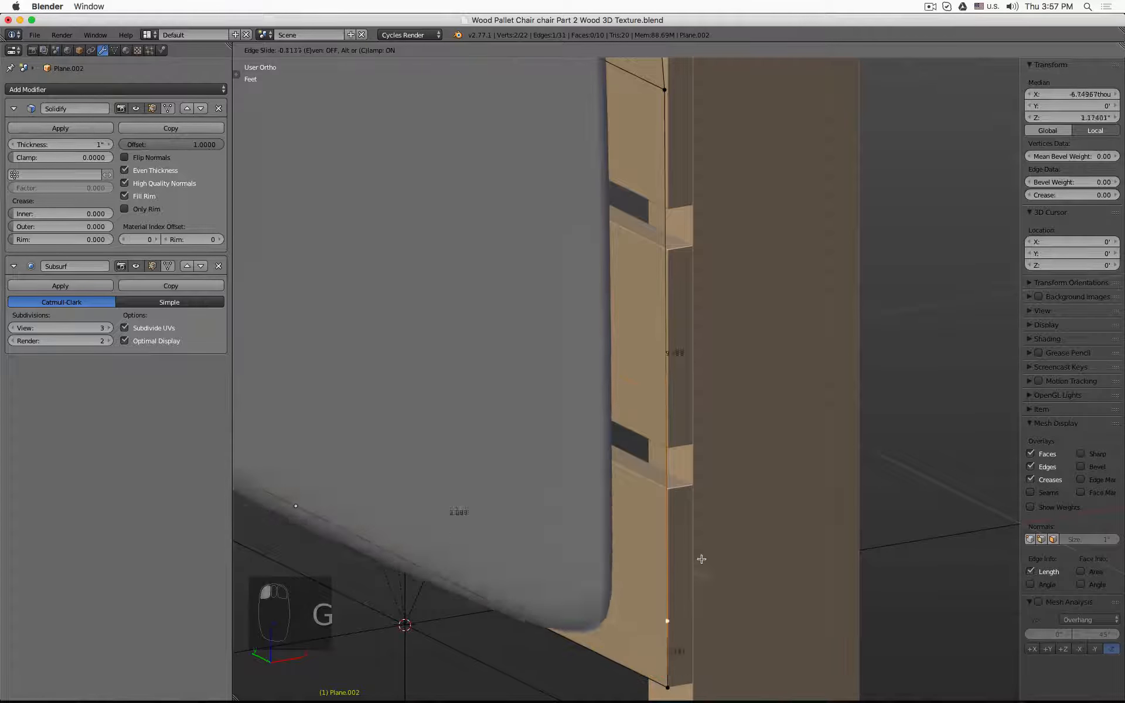
left_click(732, 505)
scroll(702, 498, "up", 4)
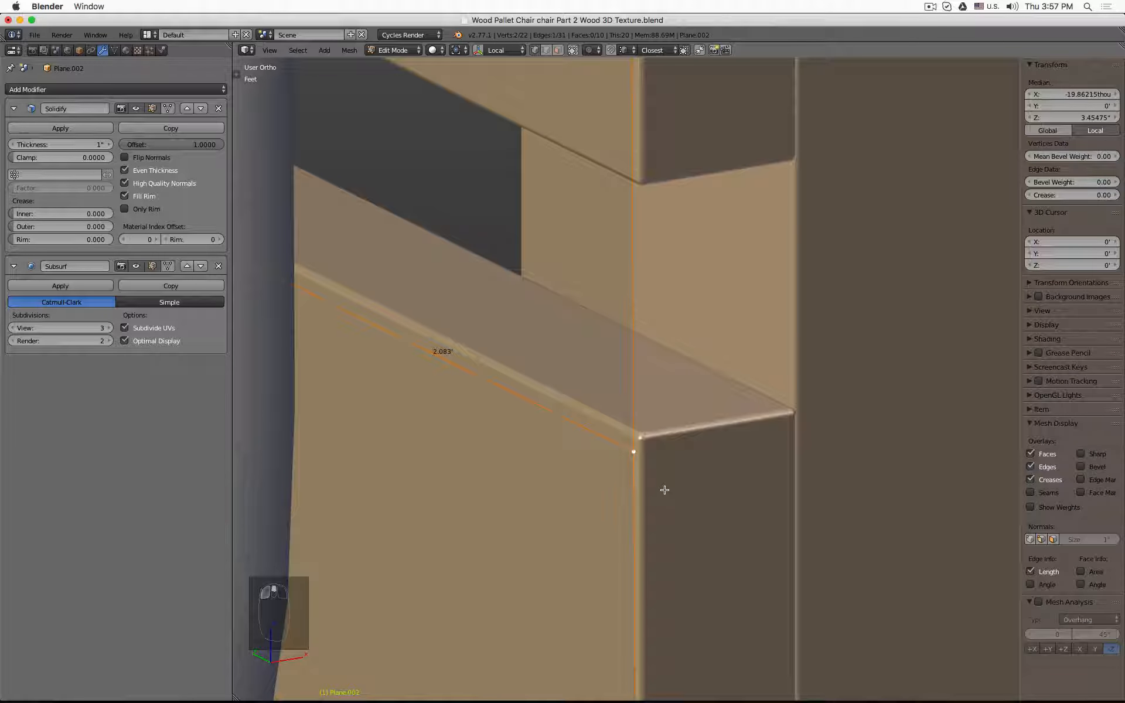
key("g")
key("g")
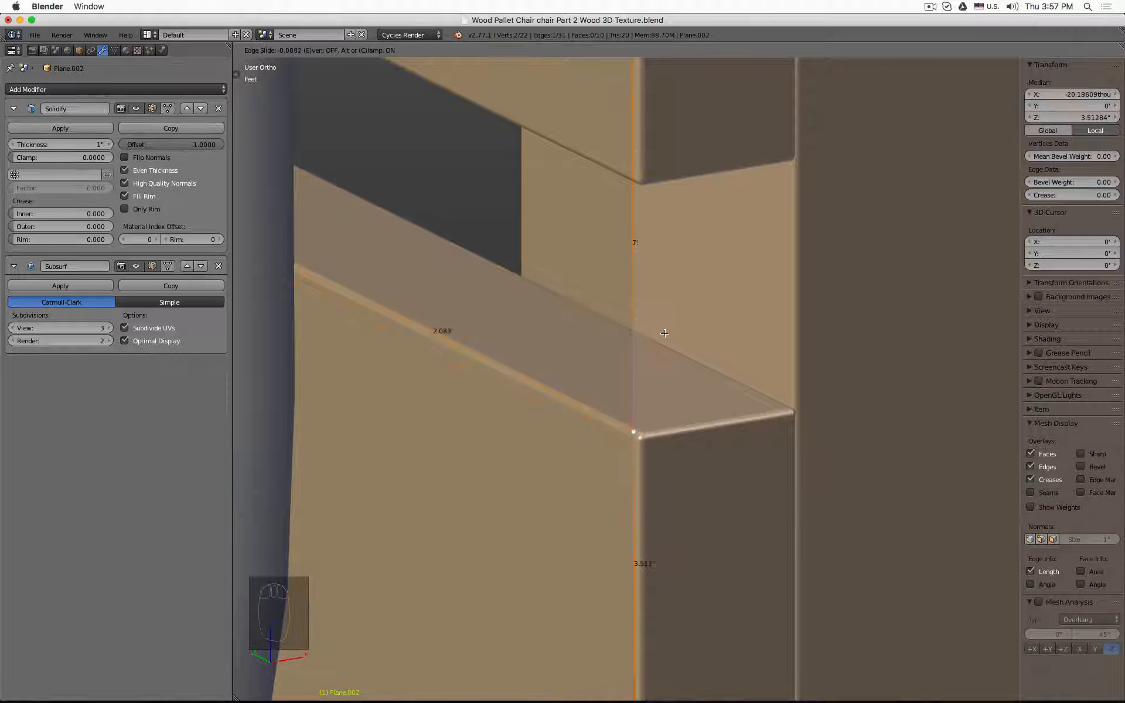
left_click(663, 370)
Fine-tune the lower front loop with an edge slide so it sits 3.5" above the bottom edge
scroll(663, 369, "up", 5)
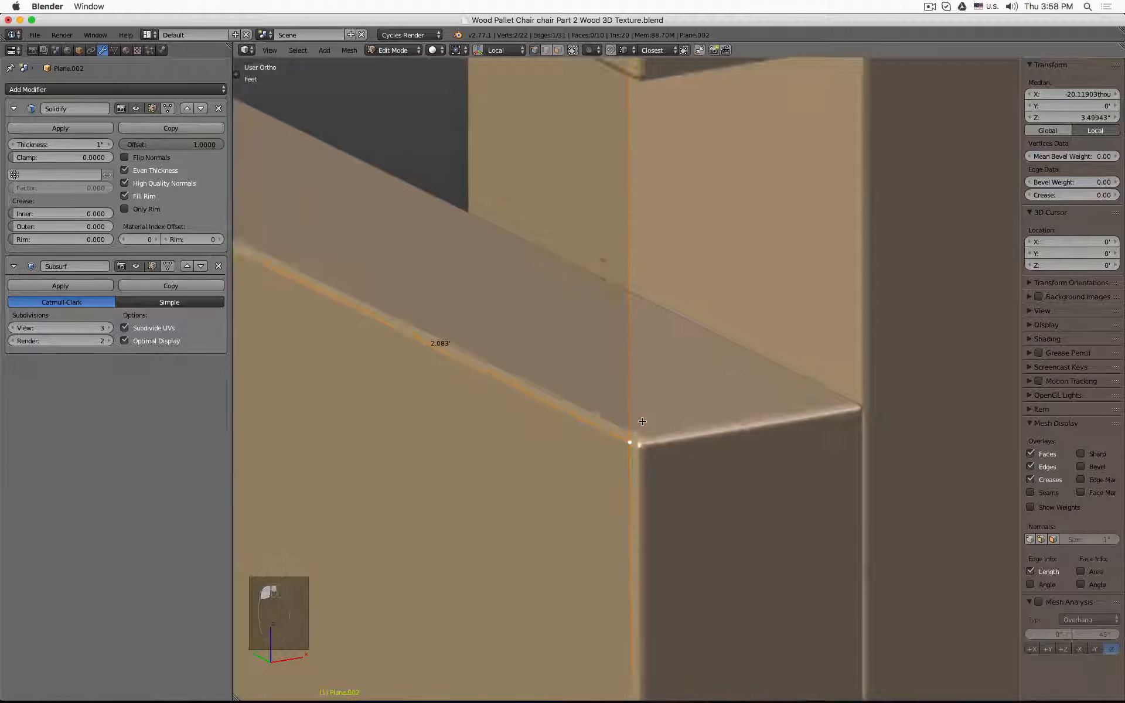
key("g")
key("g")
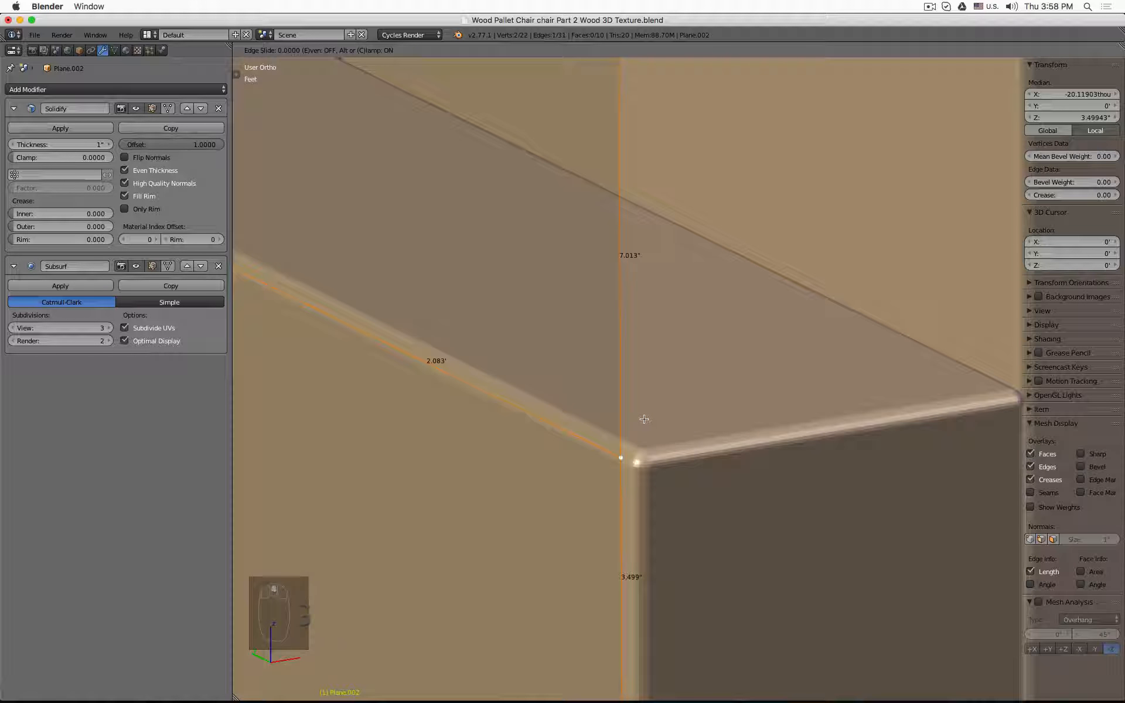
left_click(647, 413)
scroll(645, 408, "down", 3)
scroll(646, 408, "down", 6)
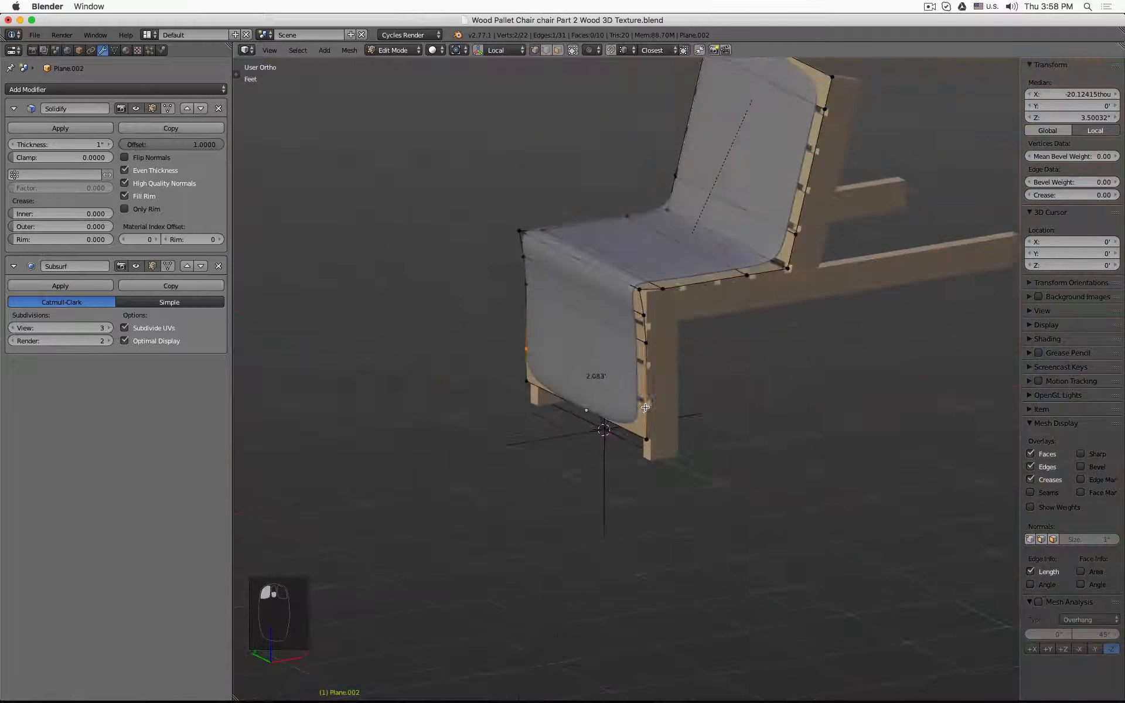
Move the lower front loop along X, snapping it in line with the bottom edge at X 0'
scroll(627, 375, "up", 8)
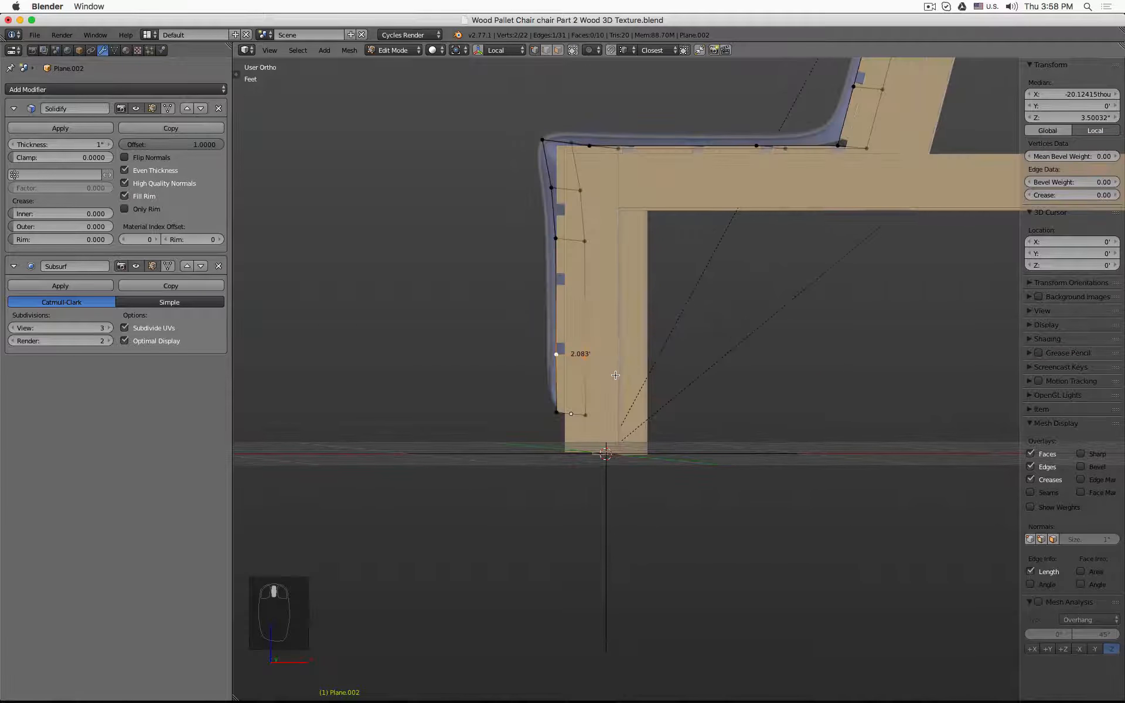
key("KP_1")
key("z")
scroll(650, 379, "up", 5)
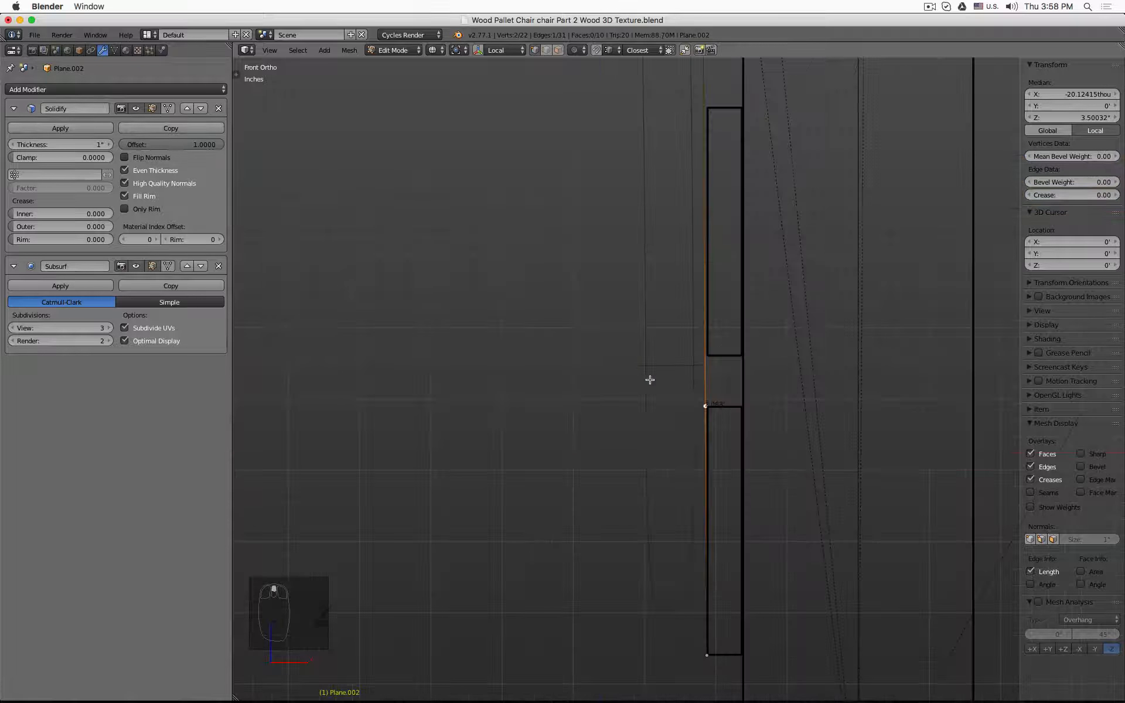
key("z")
middle_click_drag(666, 446, 659, 499)
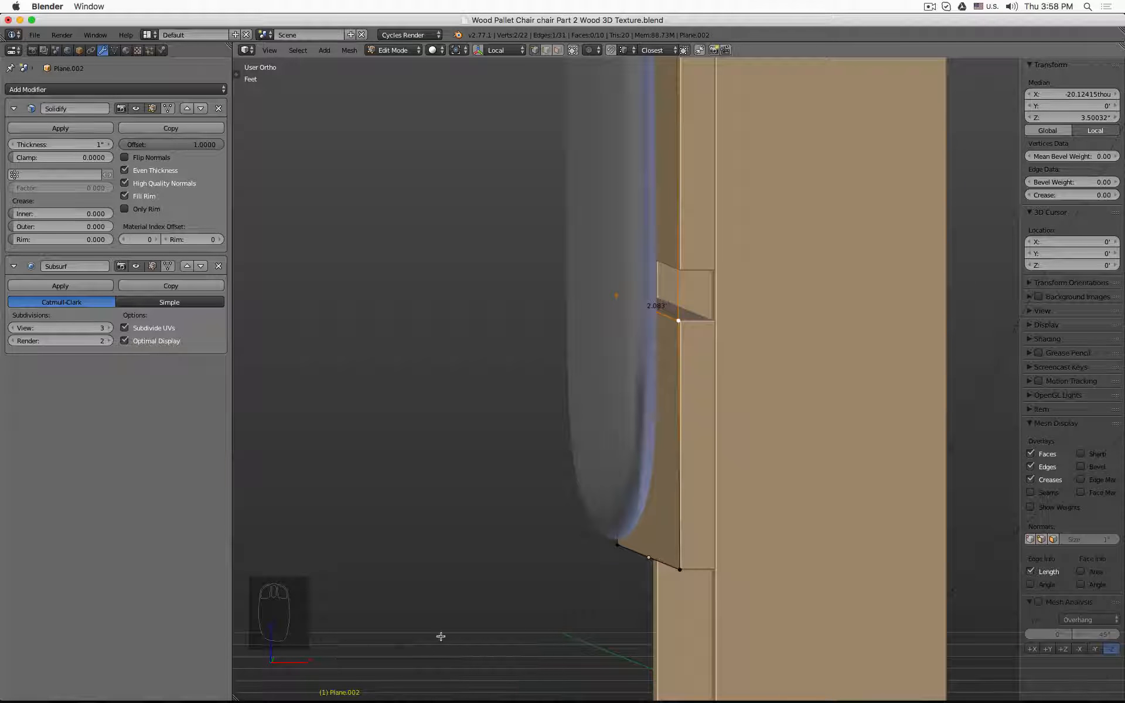
key("g")
key("x")
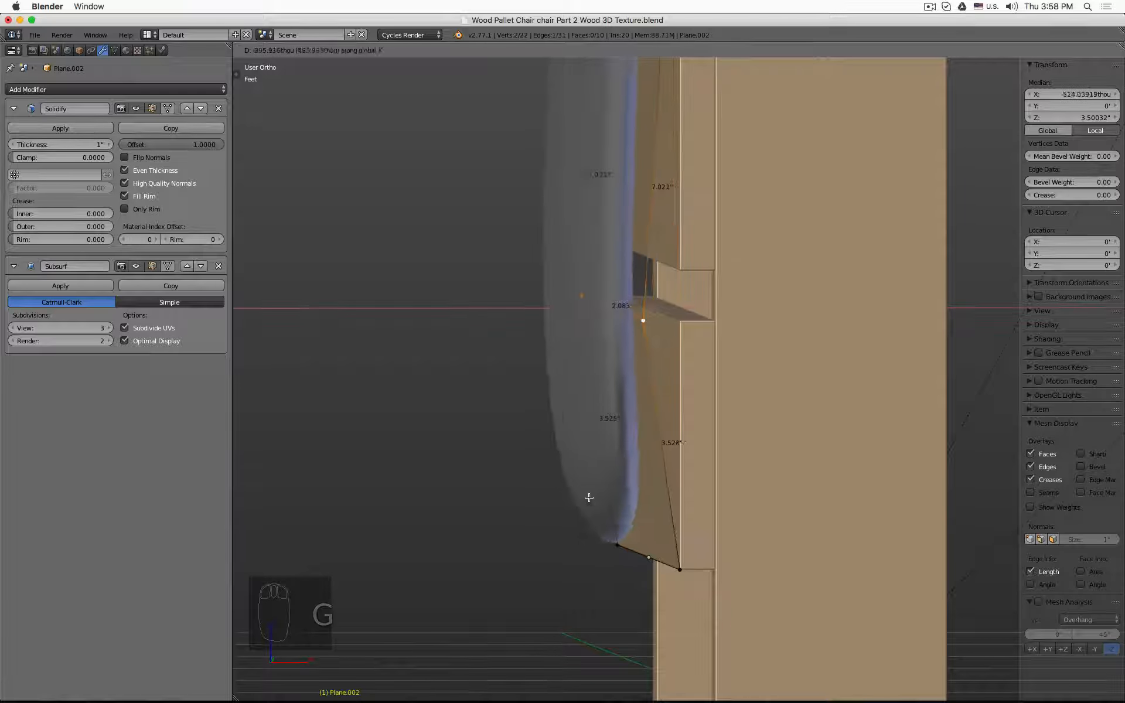
left_click(617, 549)
scroll(520, 462, "down", 8)
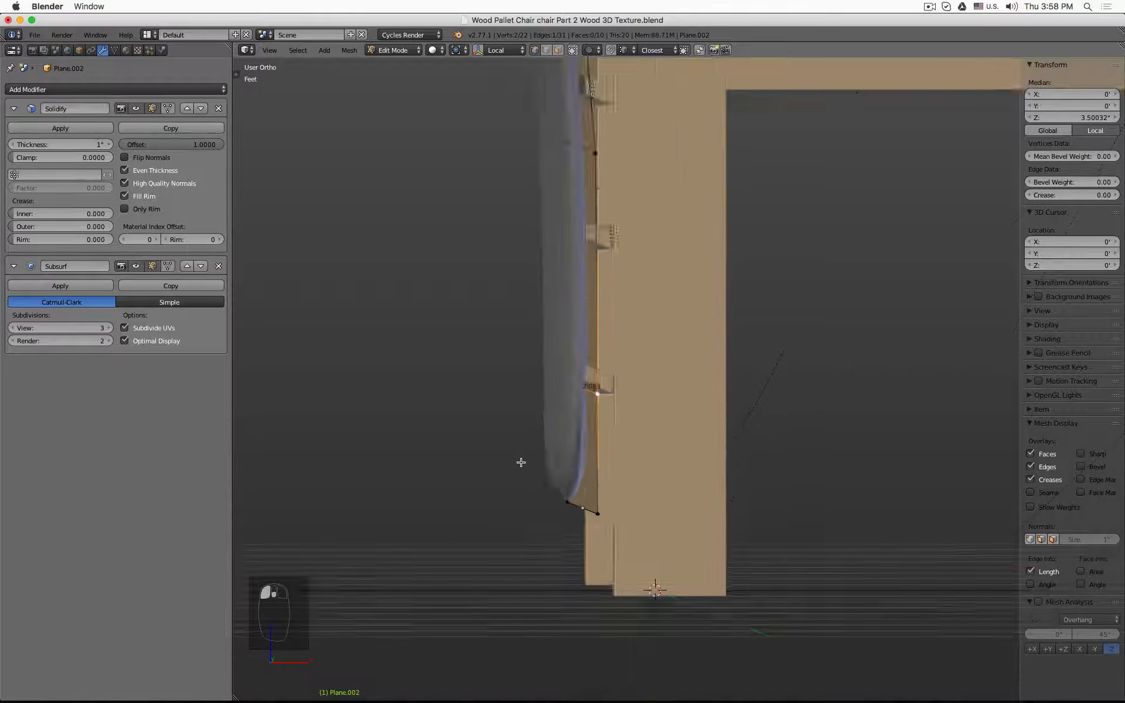
Add two evenly spaced lengthwise loop cuts running from the backrest's top to the cushion's bottom, without sliding them
middle_click_drag(500, 444, 587, 510)
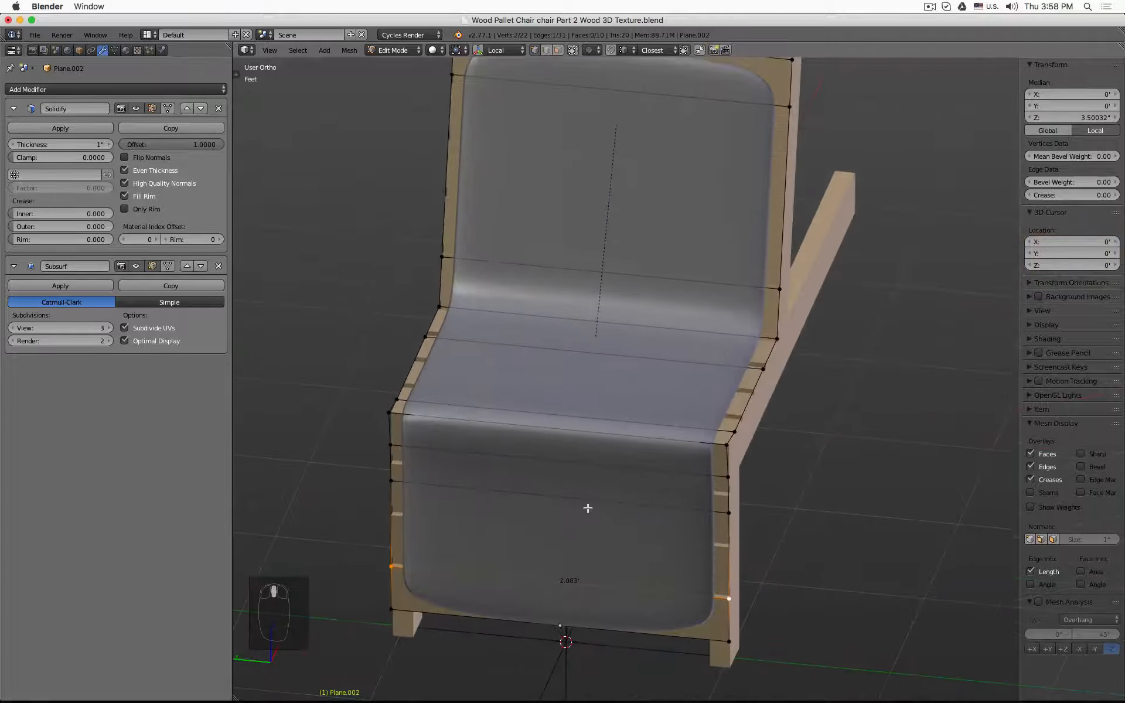
scroll(586, 506, "down", 2)
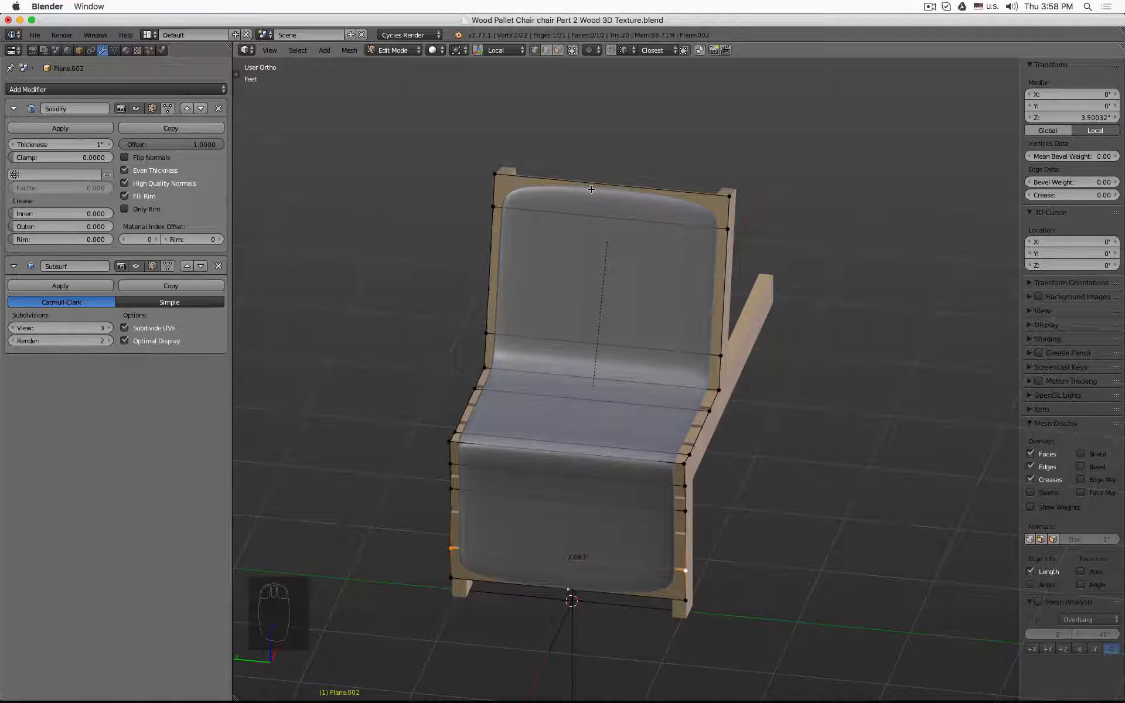
key("ctrl+r")
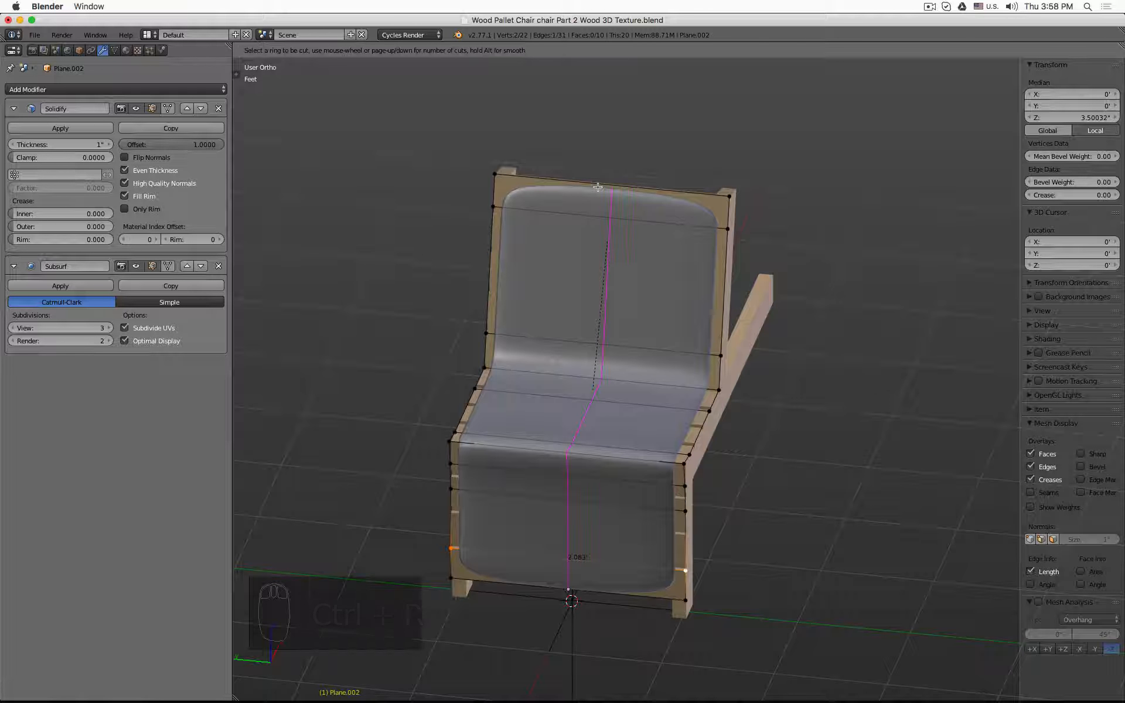
scroll(597, 187, "up", 1)
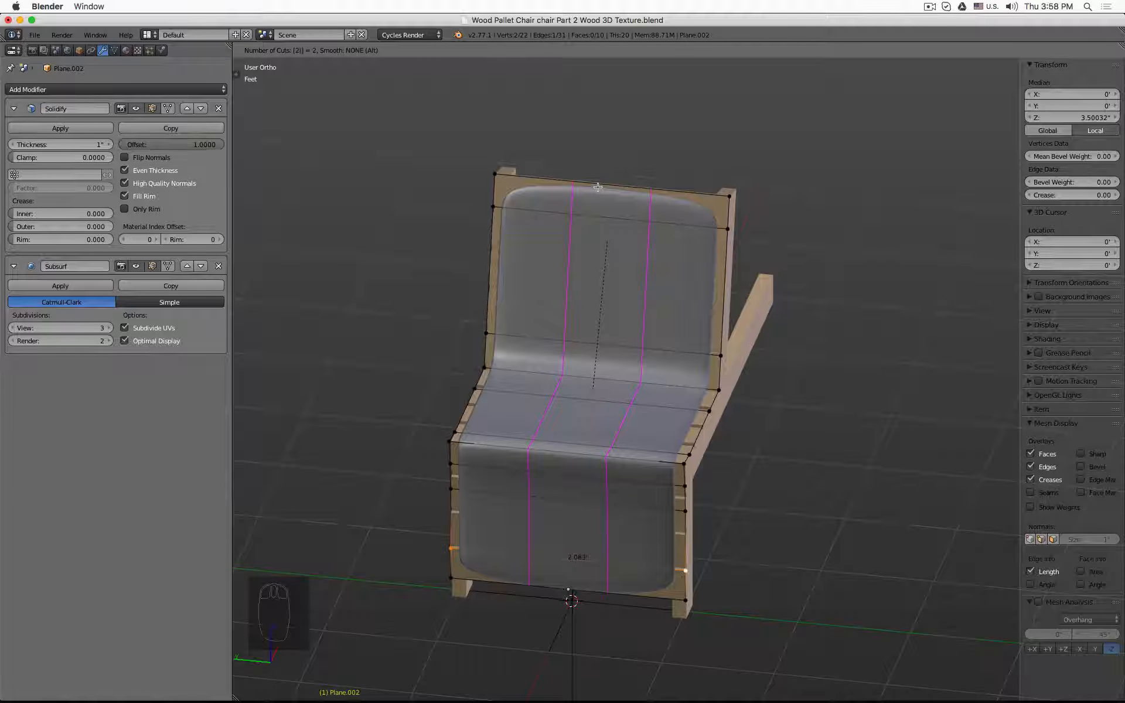
left_click(597, 187)
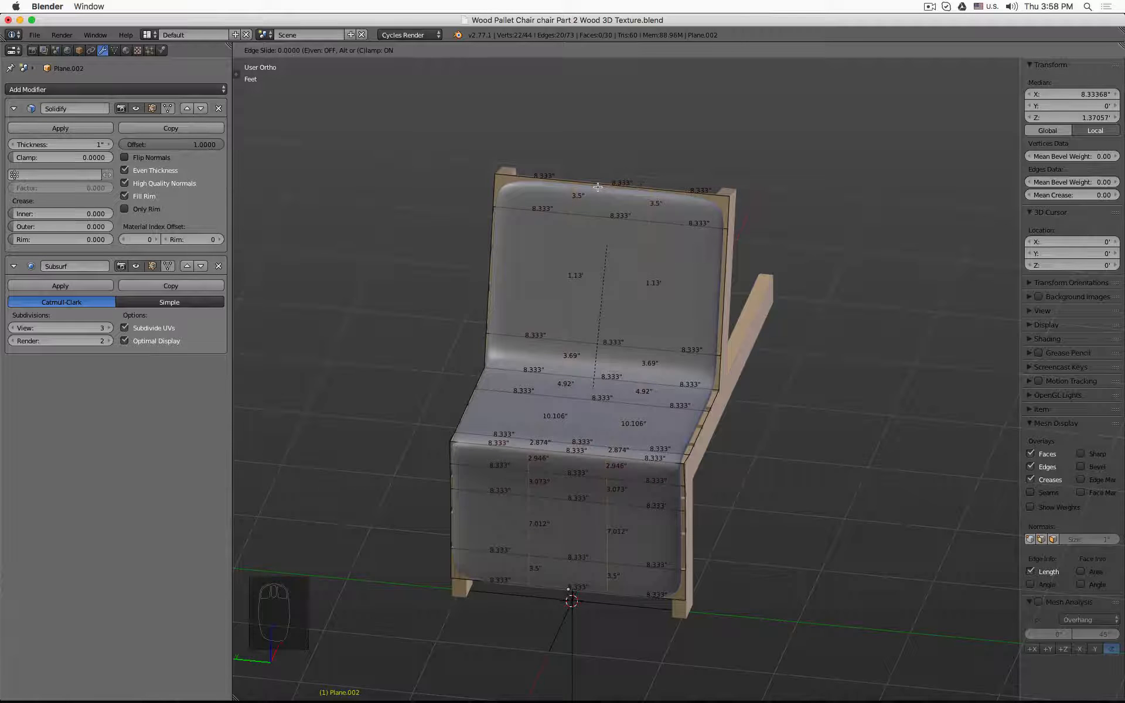
right_click(608, 143)
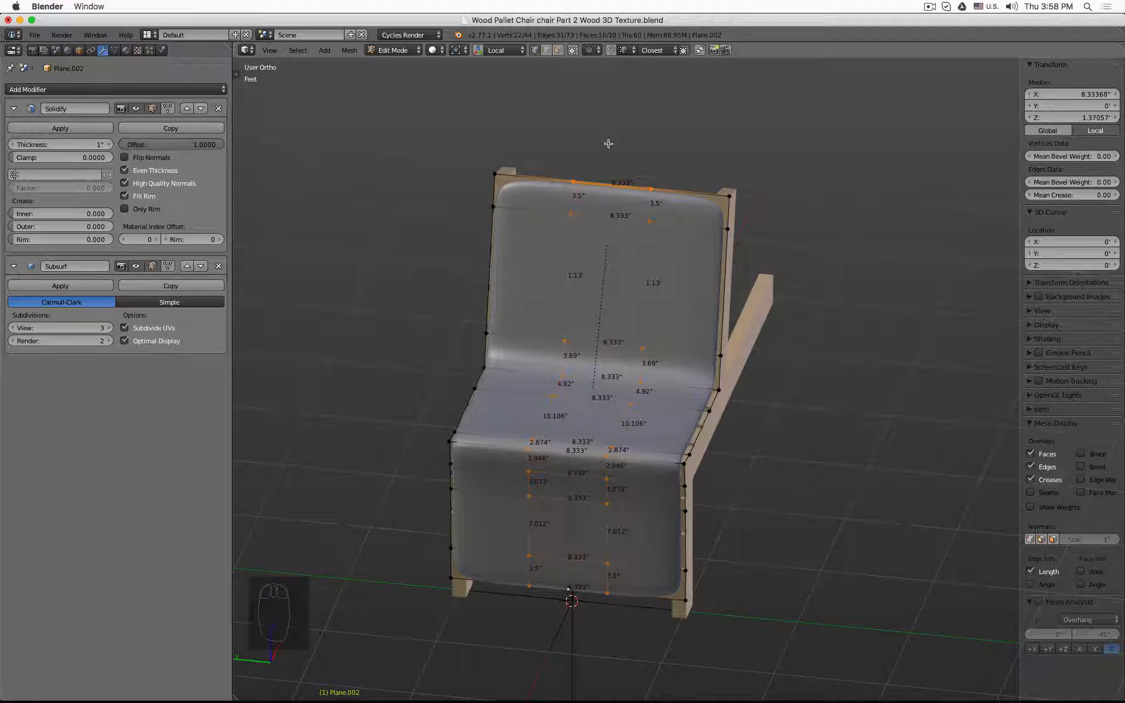
Scale the two lengthwise loops outward along Y until they are about 1.22' apart
left_click(458, 50)
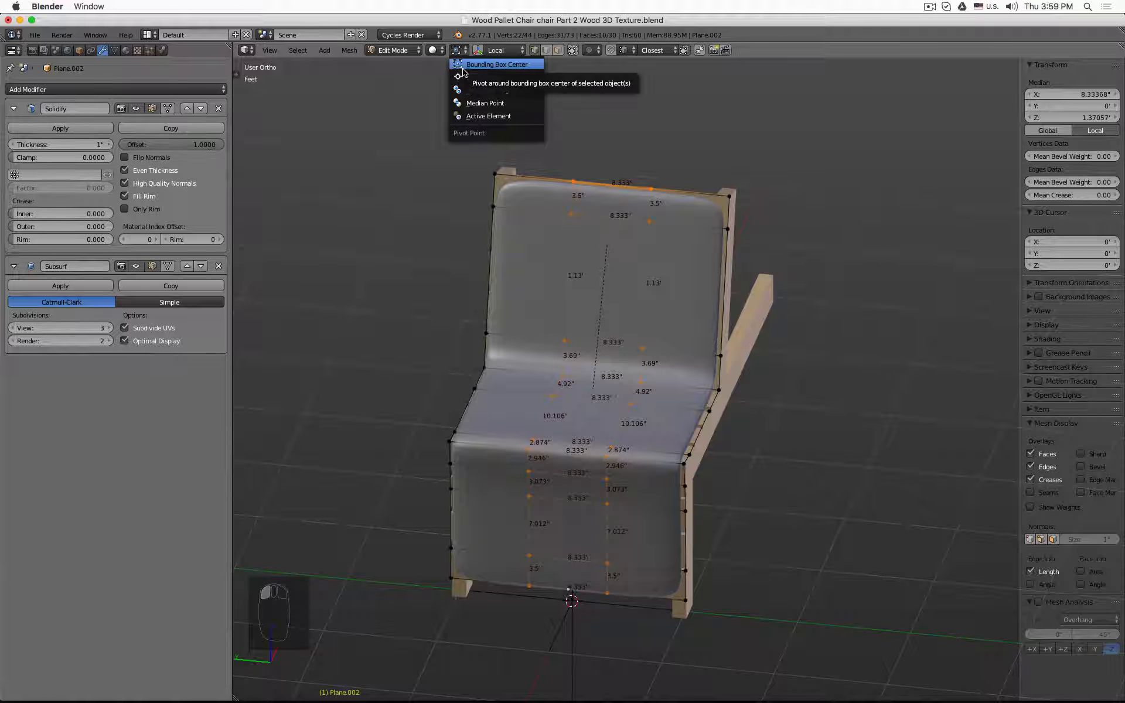
key("s")
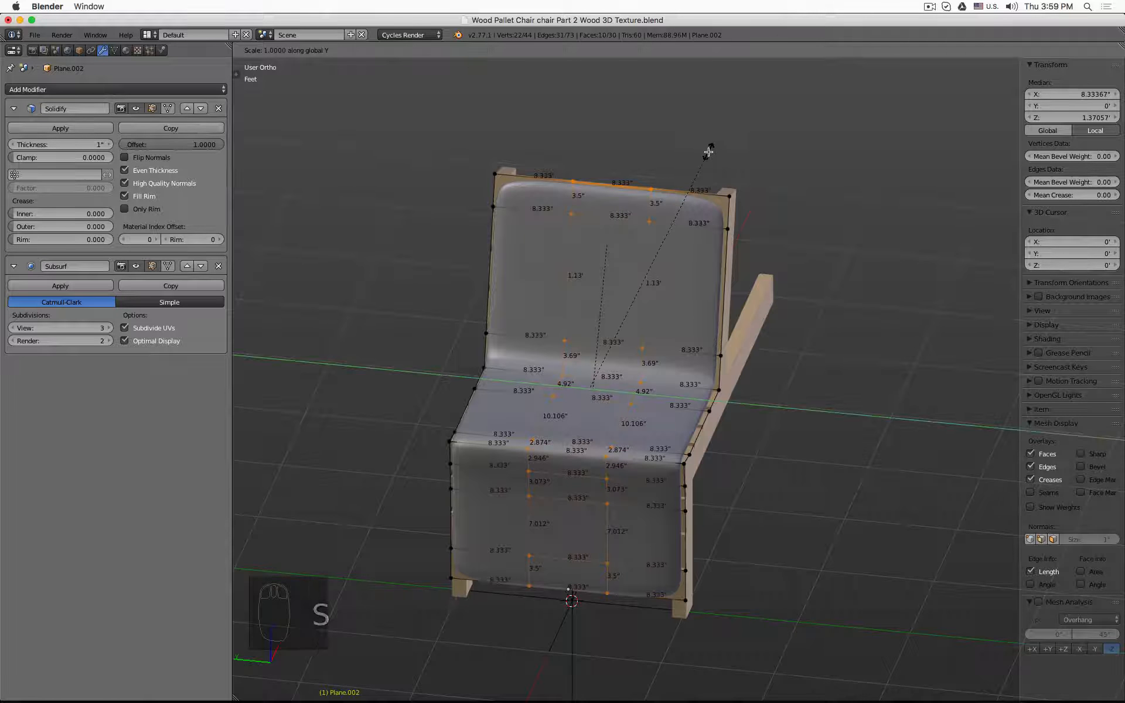
key("y")
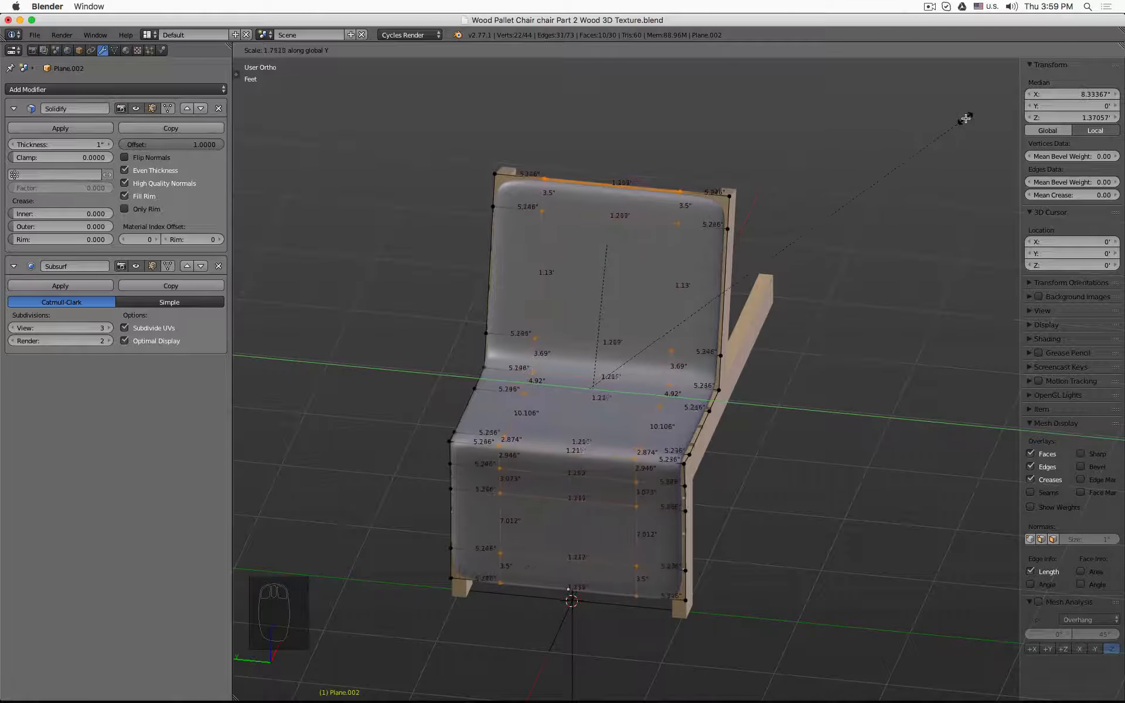
left_click(962, 118)
Scale the two lengthwise loops further outward along Y until they are about 1.49' apart
scroll(756, 191, "up", 3)
scroll(756, 191, "up", 3)
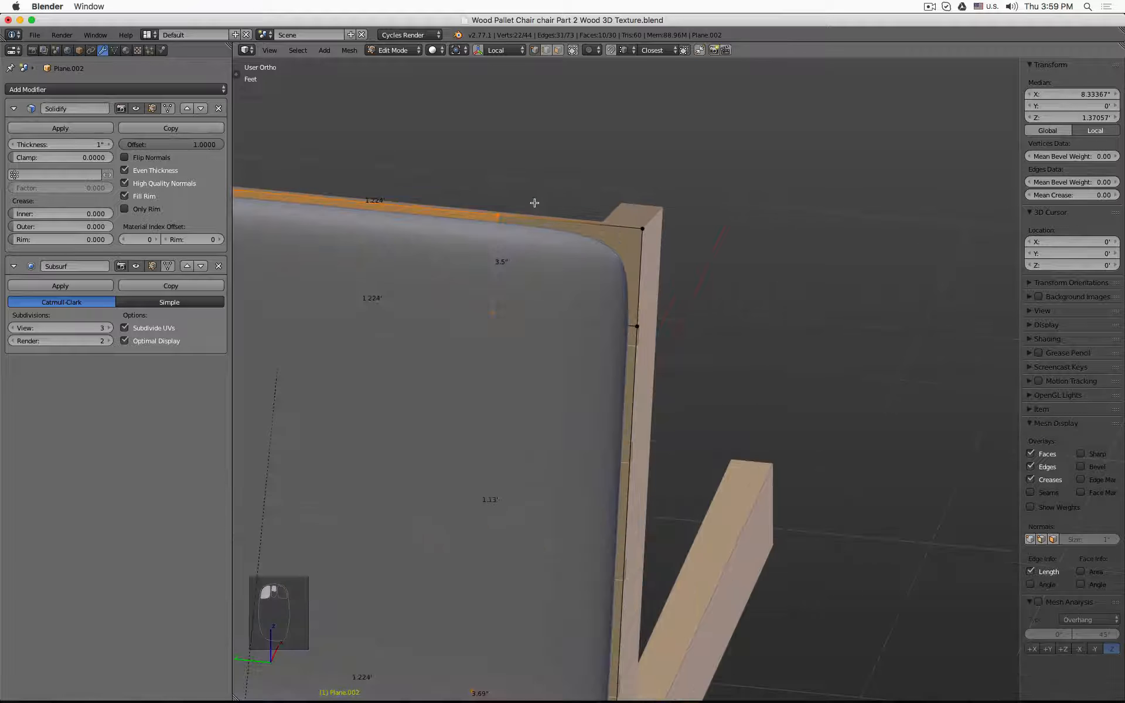
key("s")
key("y")
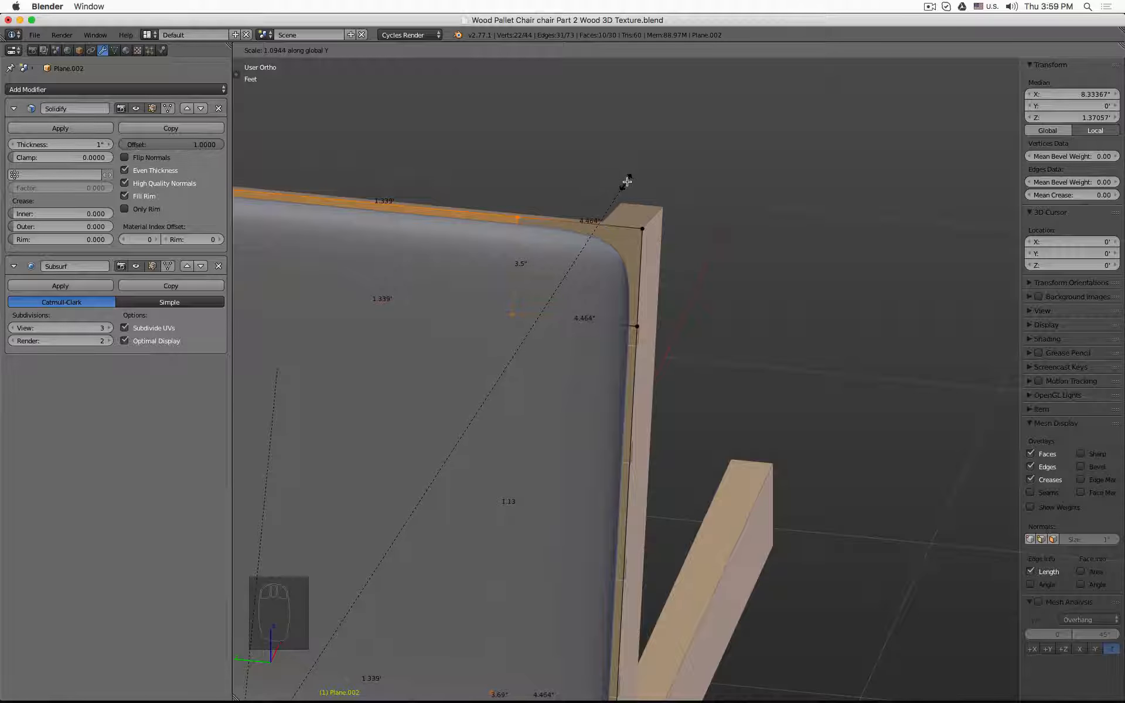
left_click(721, 148)
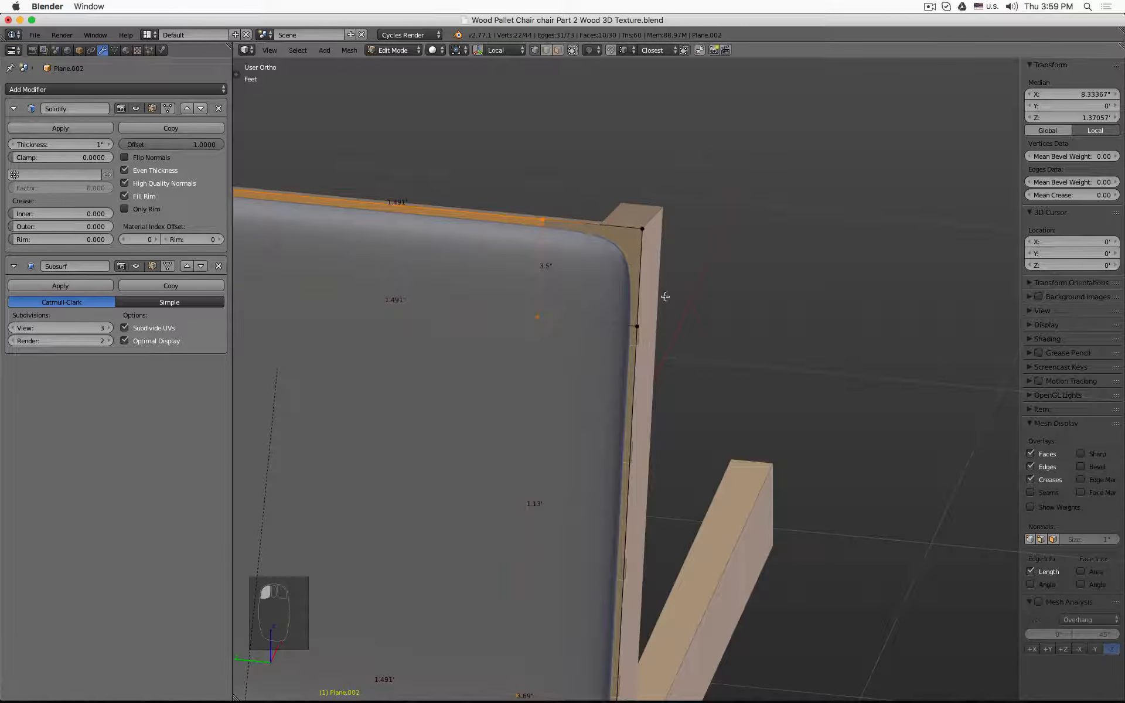
Select the top two vertices on the backrest's -Y side edge and check the length between them
left_click(658, 317)
key("z")
key("z")
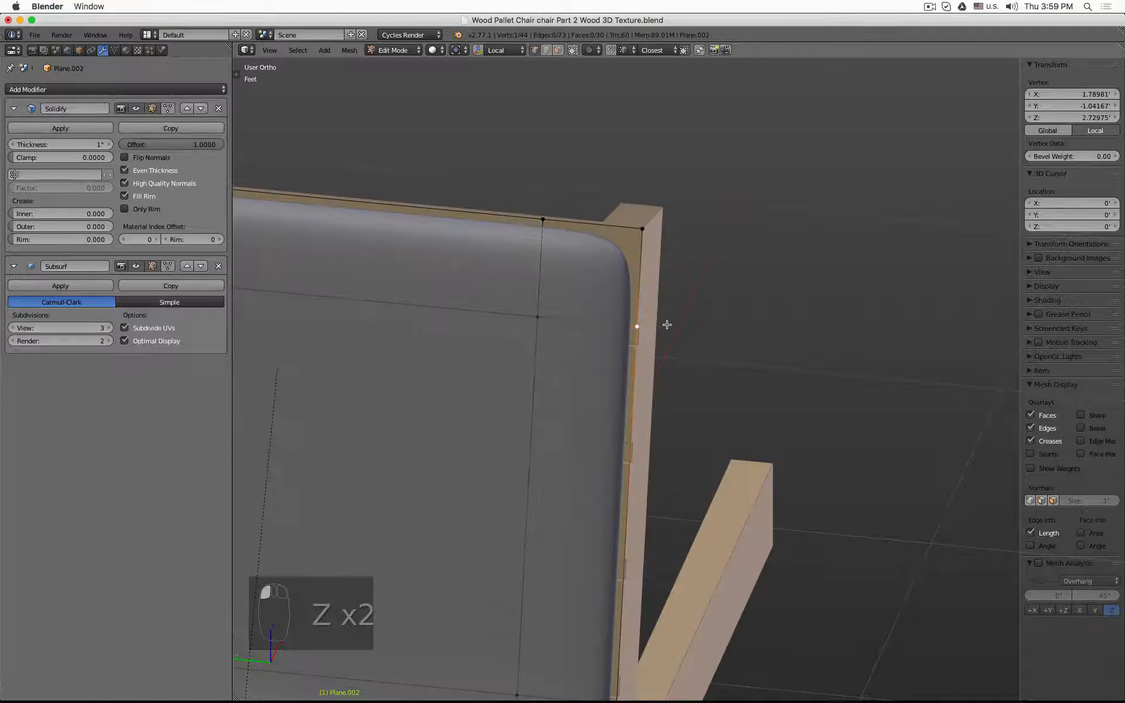
left_click(649, 232, "shift")
scroll(602, 265, "down", 6)
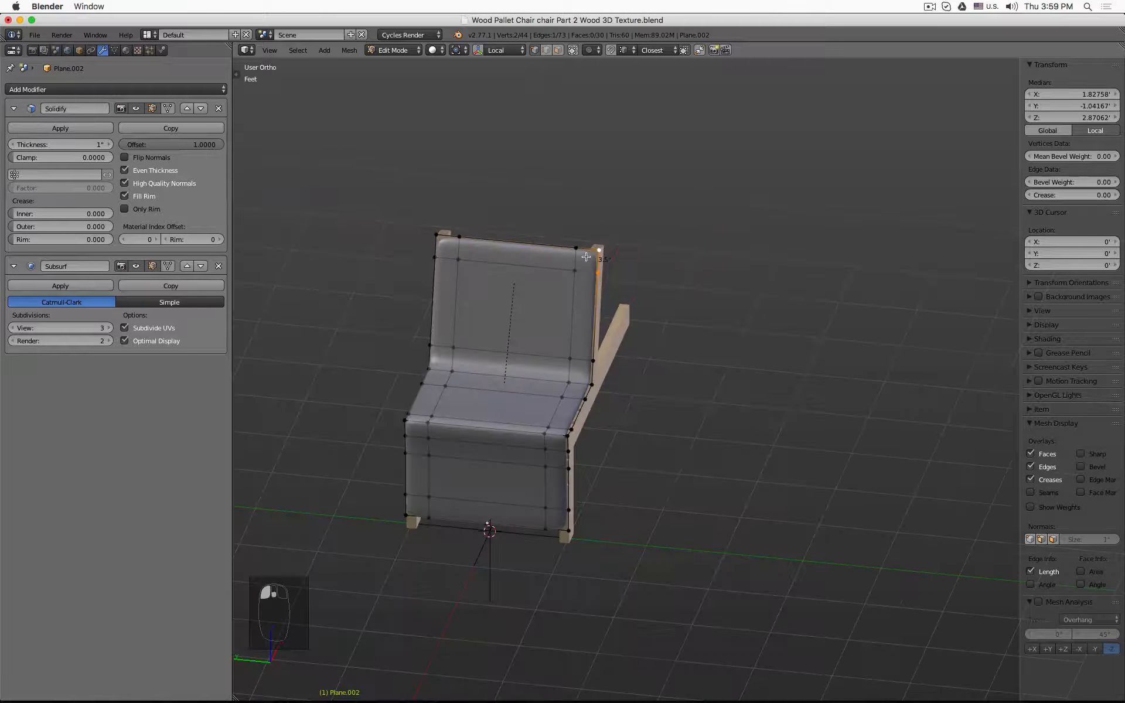
scroll(440, 319, "up", 1)
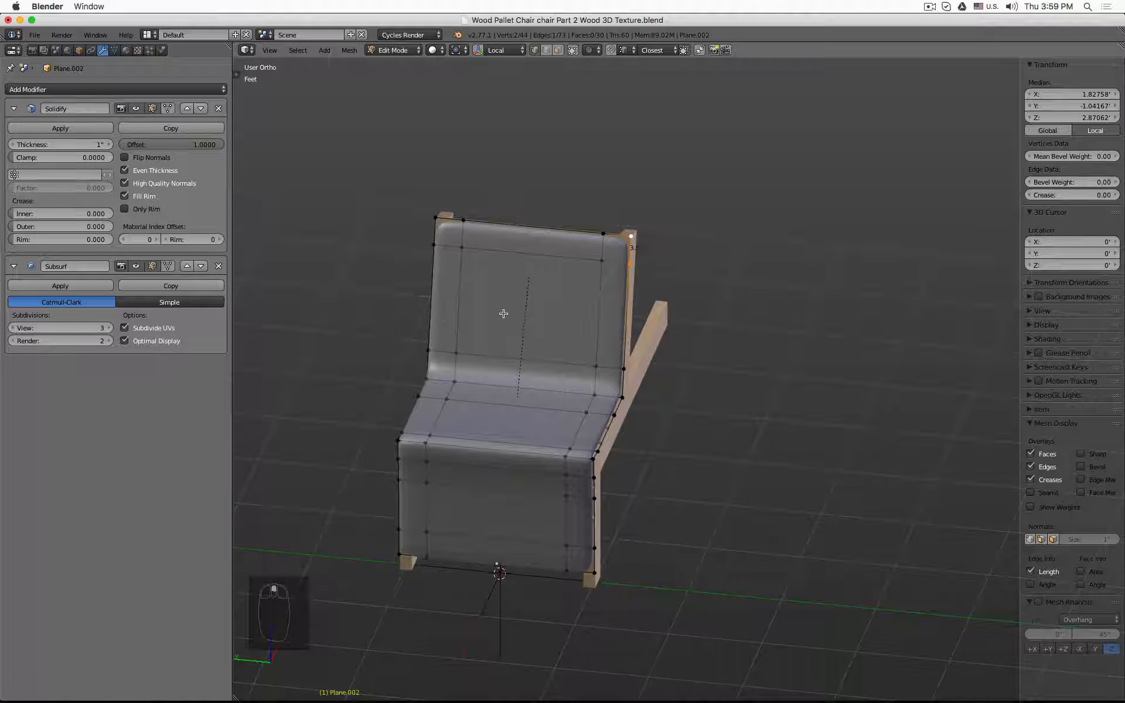
middle_click_drag(502, 314, 501, 322)
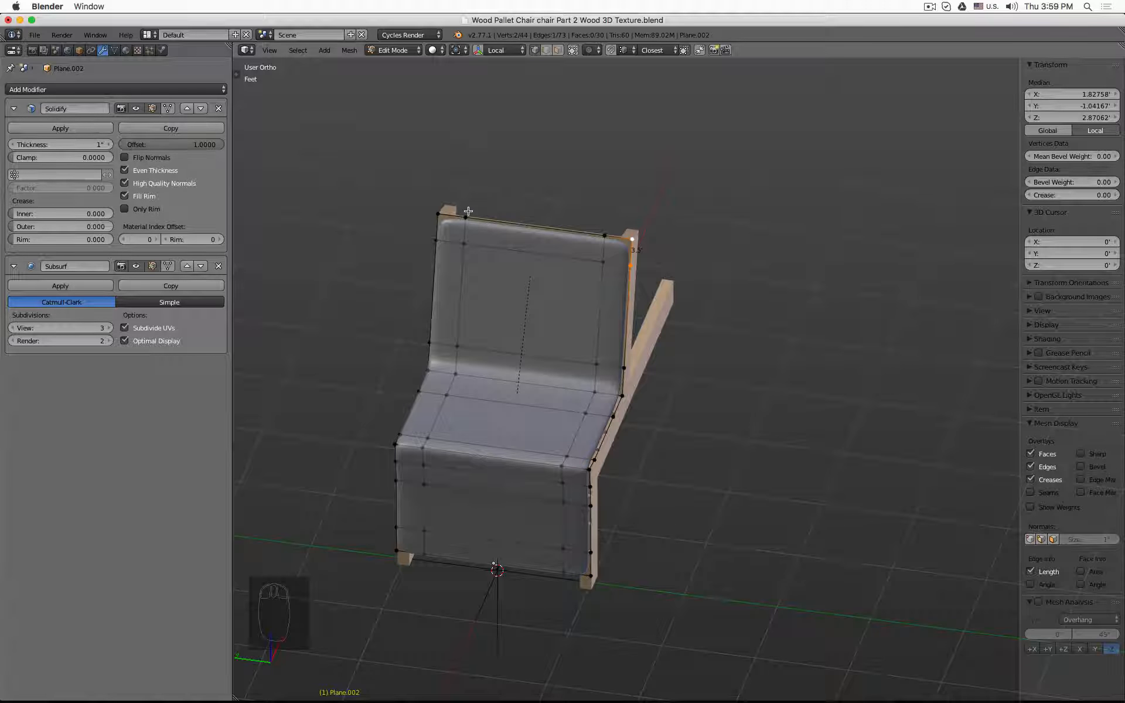
Box-select all vertices of both lengthwise loops from a front-facing view and clear the selection
middle_click_drag(475, 252, 494, 214)
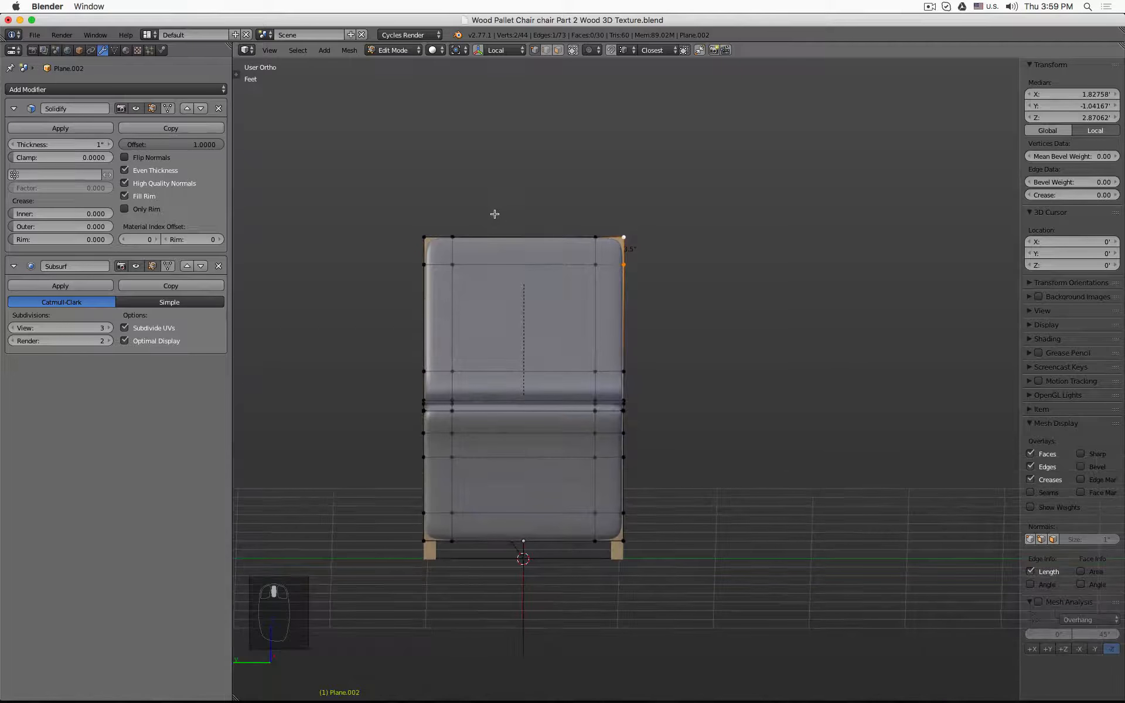
key("a")
key("b")
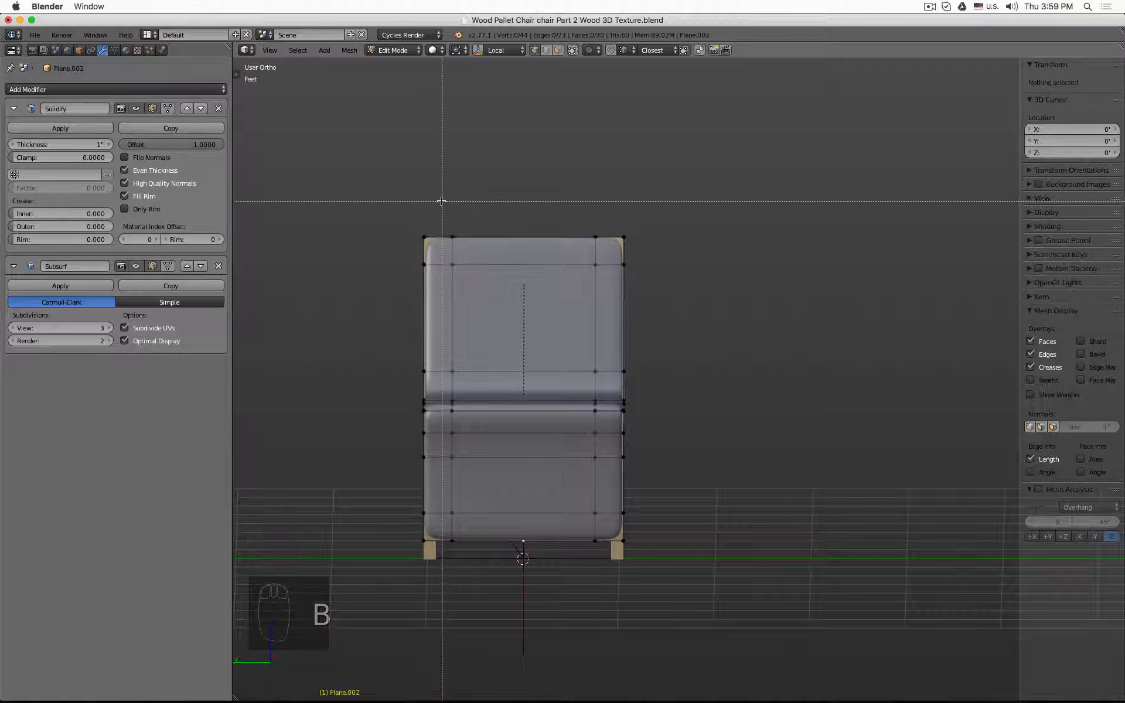
left_click_drag(440, 200, 607, 558)
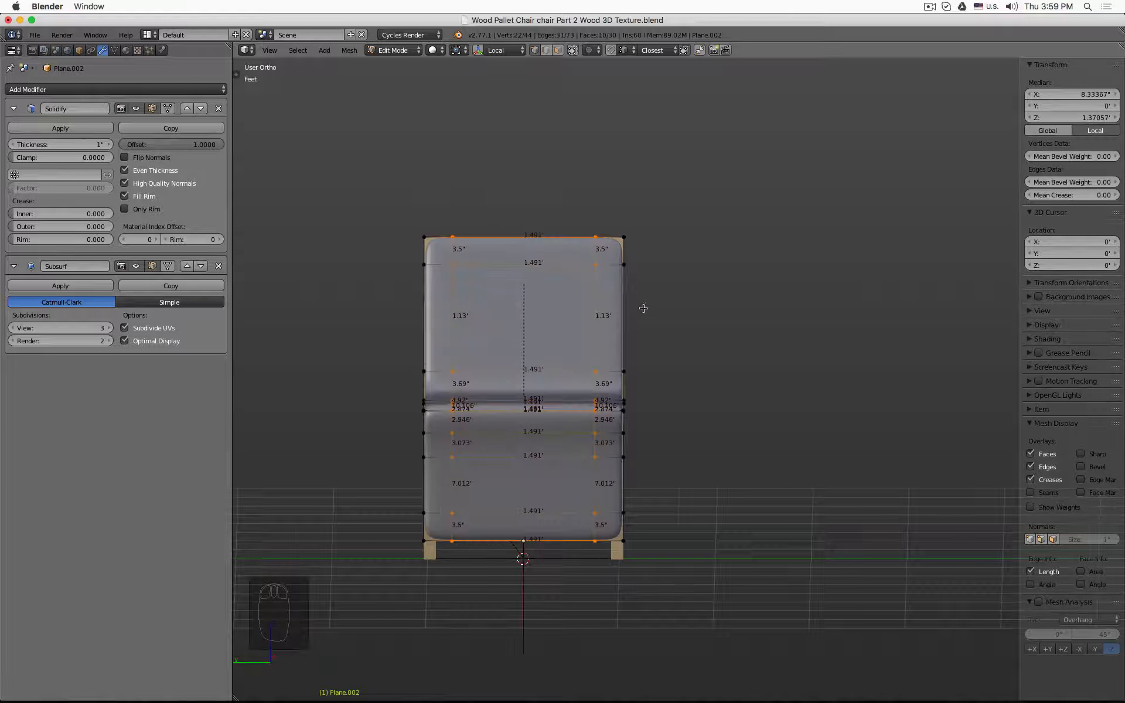
middle_click_drag(643, 308, 631, 332)
key("a")
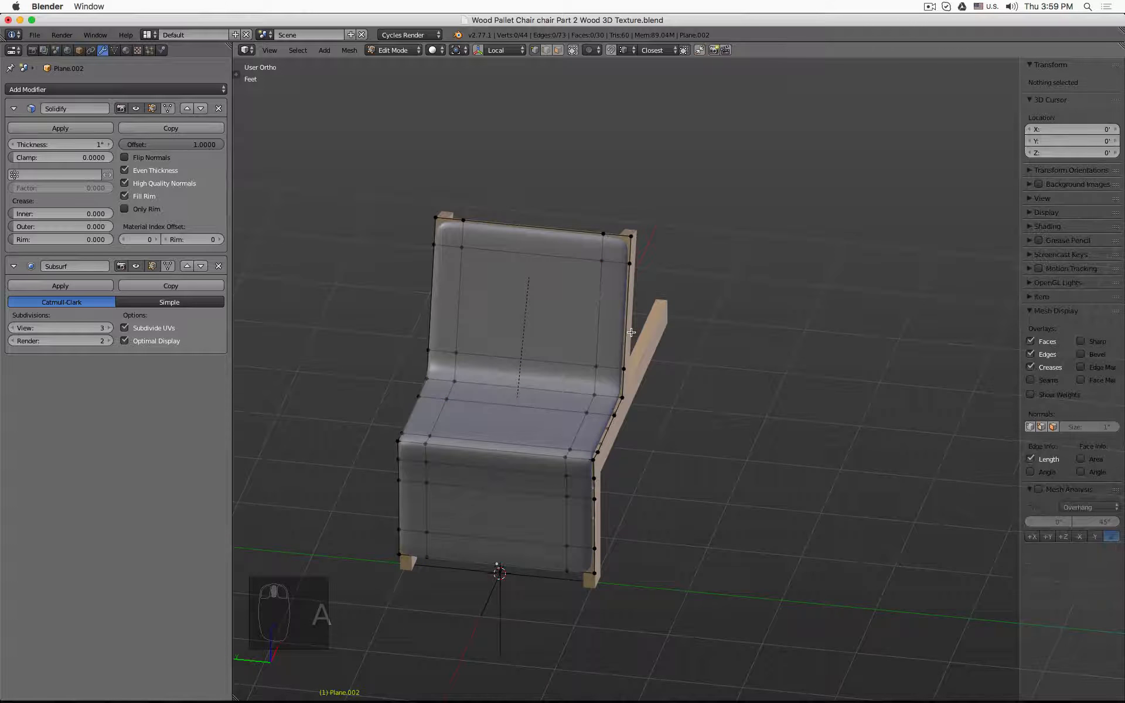
Select the entire lengthwise edge loop on the cushion's +Y side
left_click(460, 288)
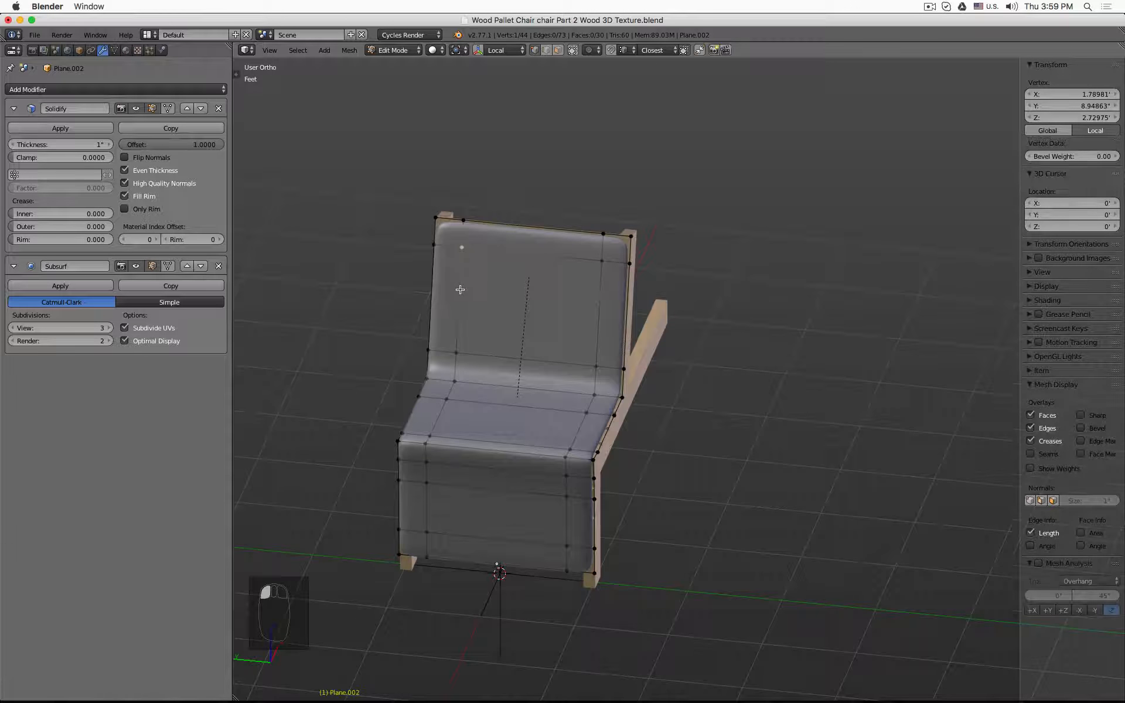
right_click(461, 317, "alt")
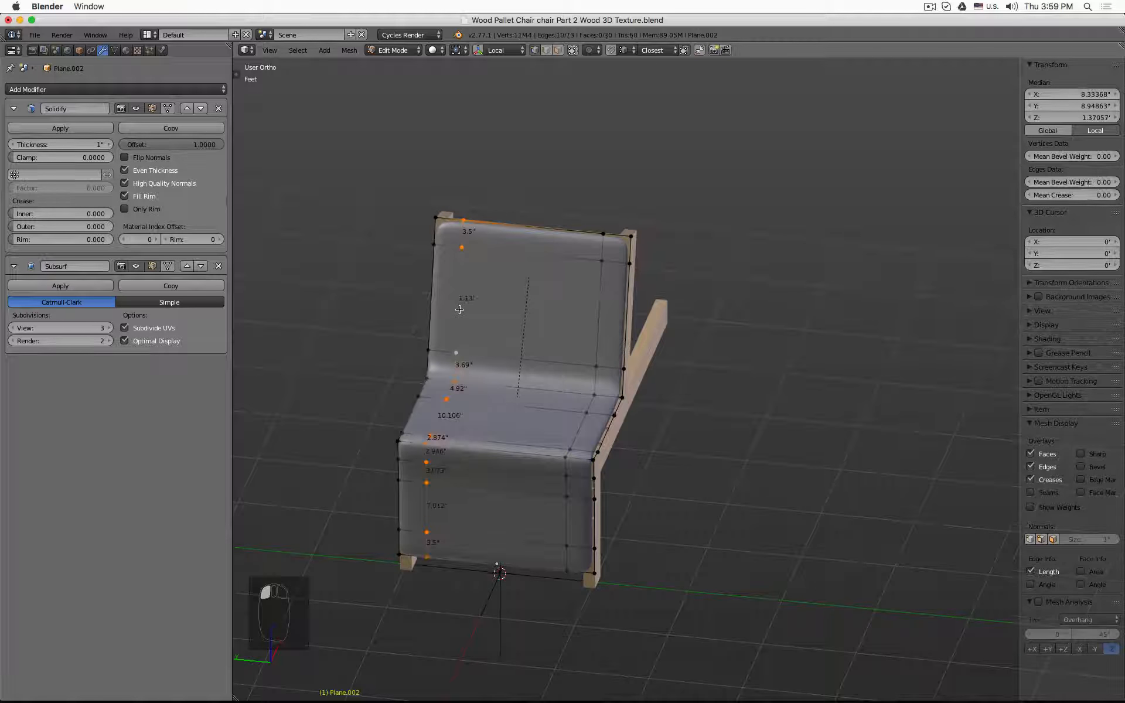
left_click(600, 300)
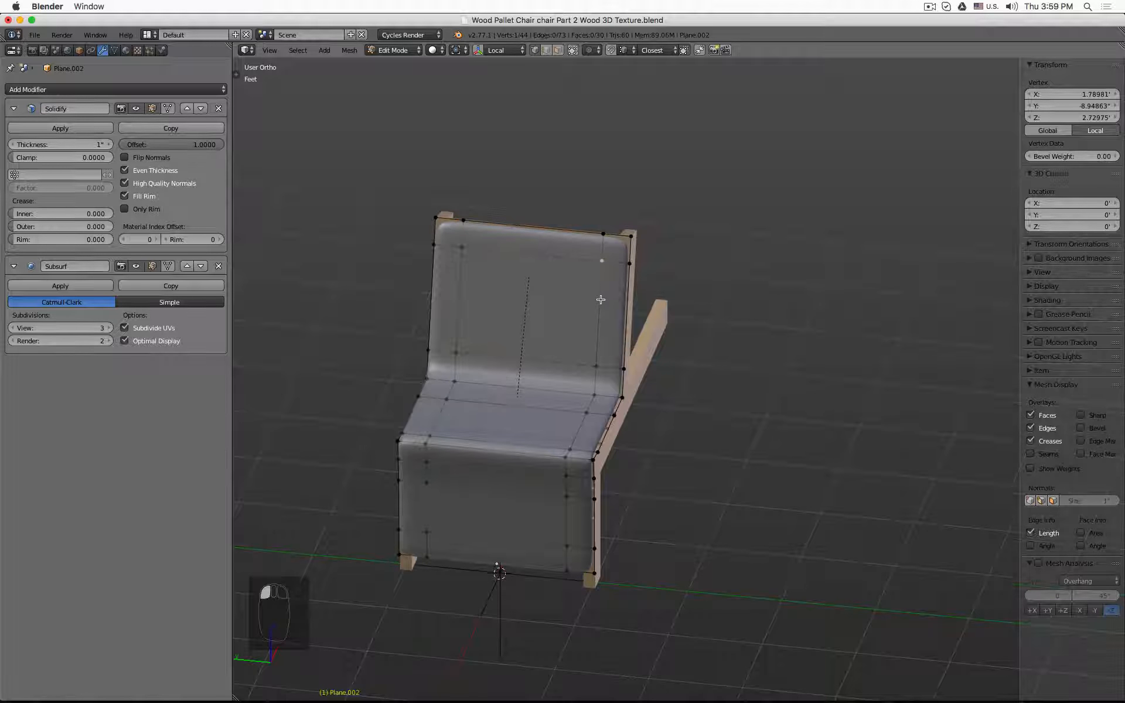
left_click(460, 298, "alt")
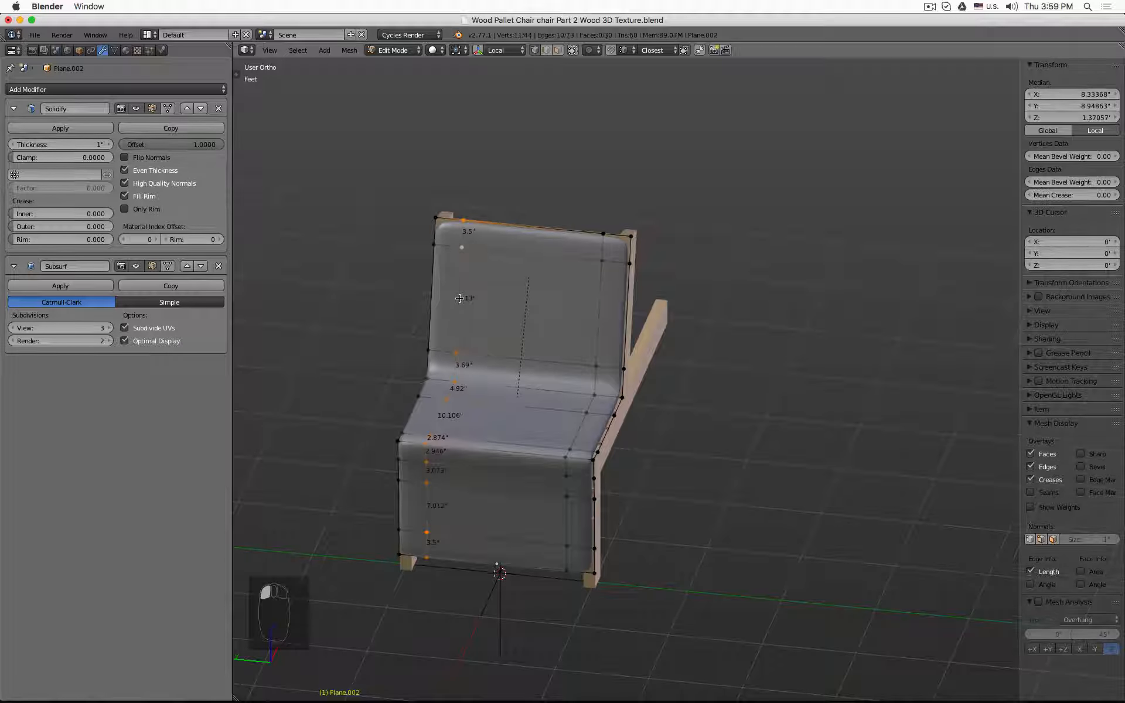
Add the cushion's -Y side lengthwise loop to the selection, and try picking individual +Y loop vertices along the backrest
left_click(600, 297, "alt+shift")
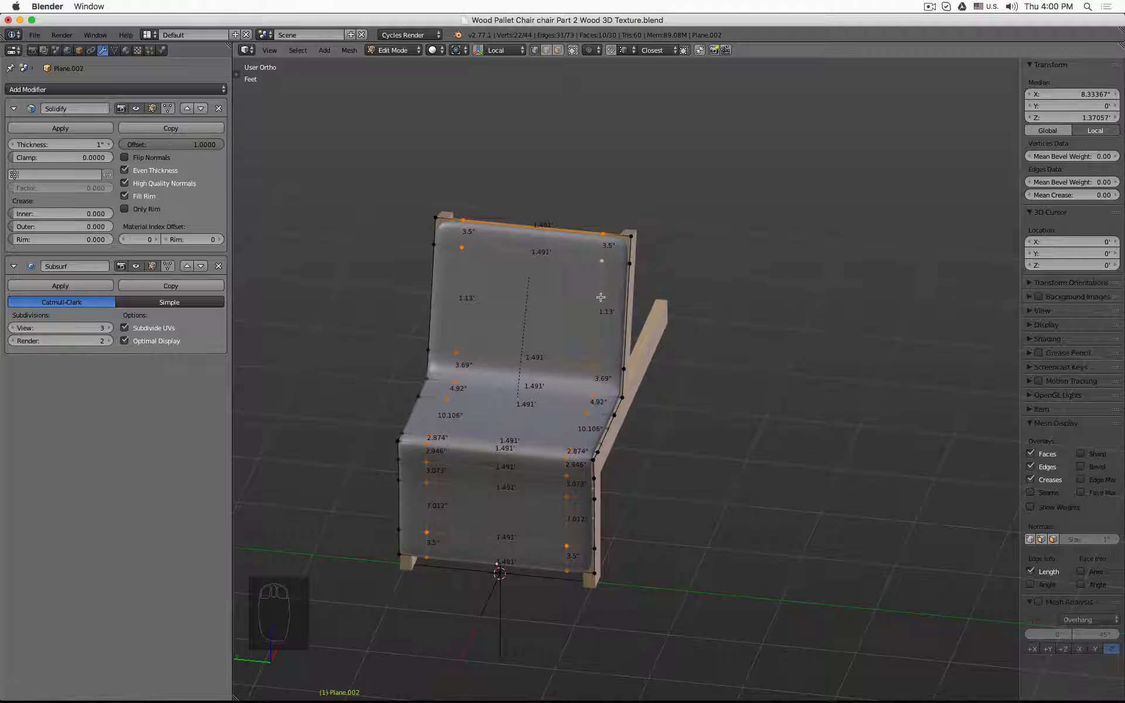
left_click(462, 258)
left_click(456, 353, "shift")
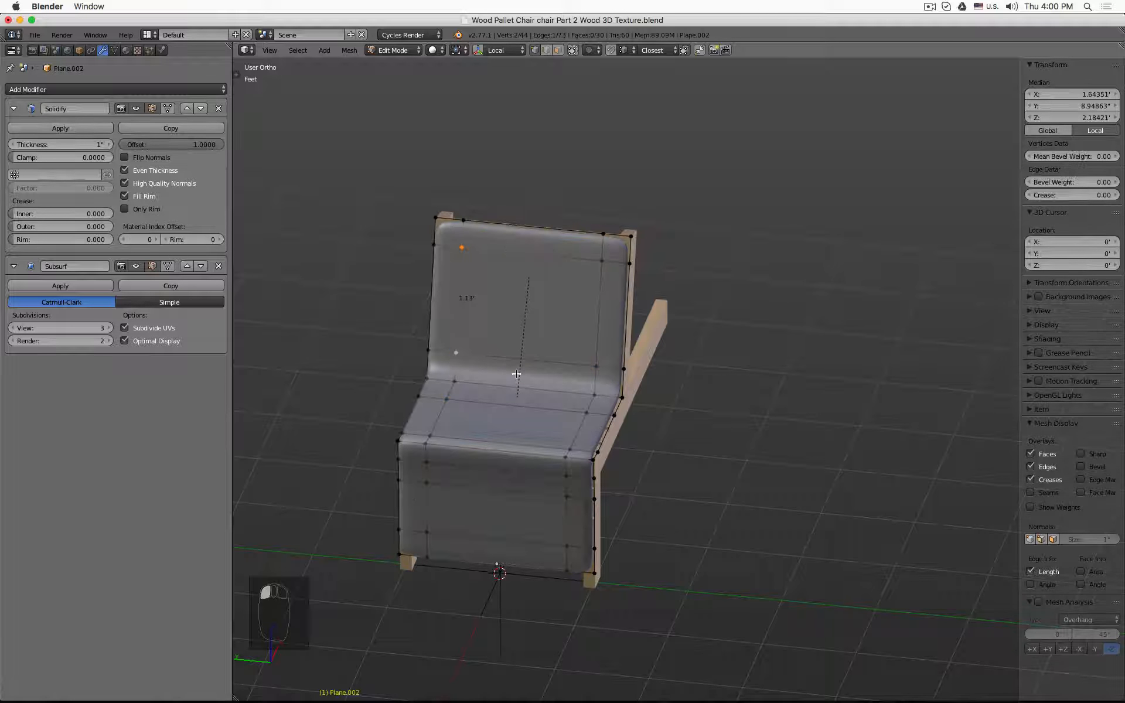
left_click(460, 352, "shift")
left_click(454, 350)
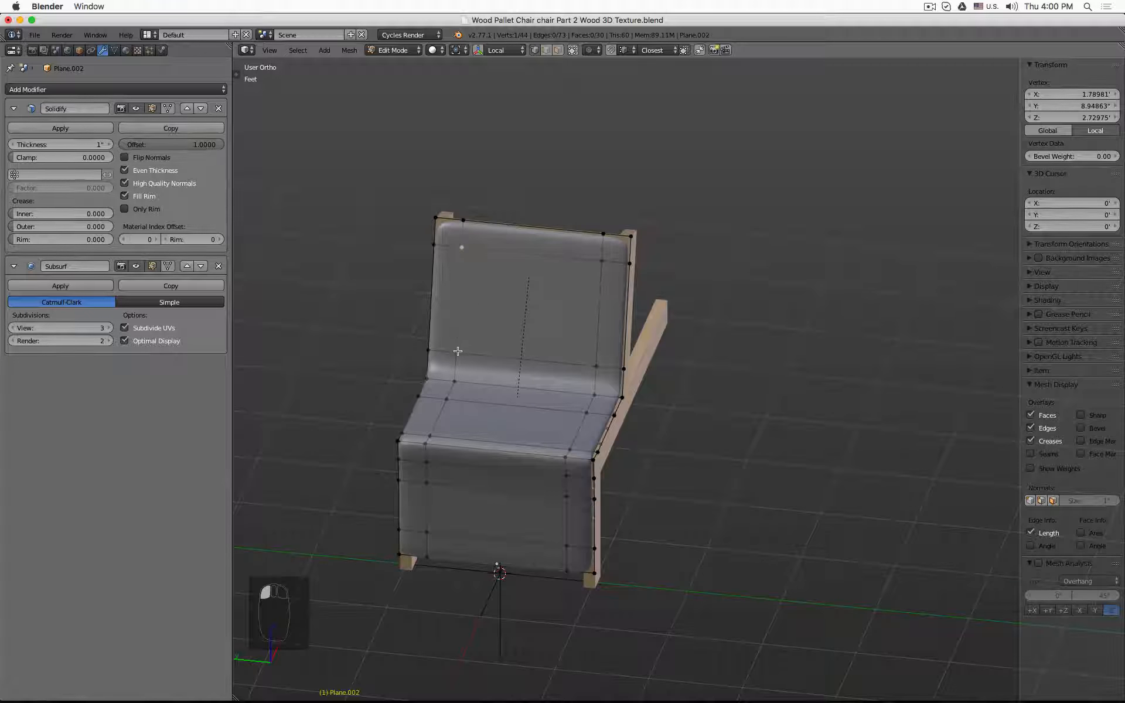
Select the entire +Y side lengthwise loop starting from its top backrest vertices, and add the full -Y side loop
left_click(462, 240)
left_click(462, 247, "shift")
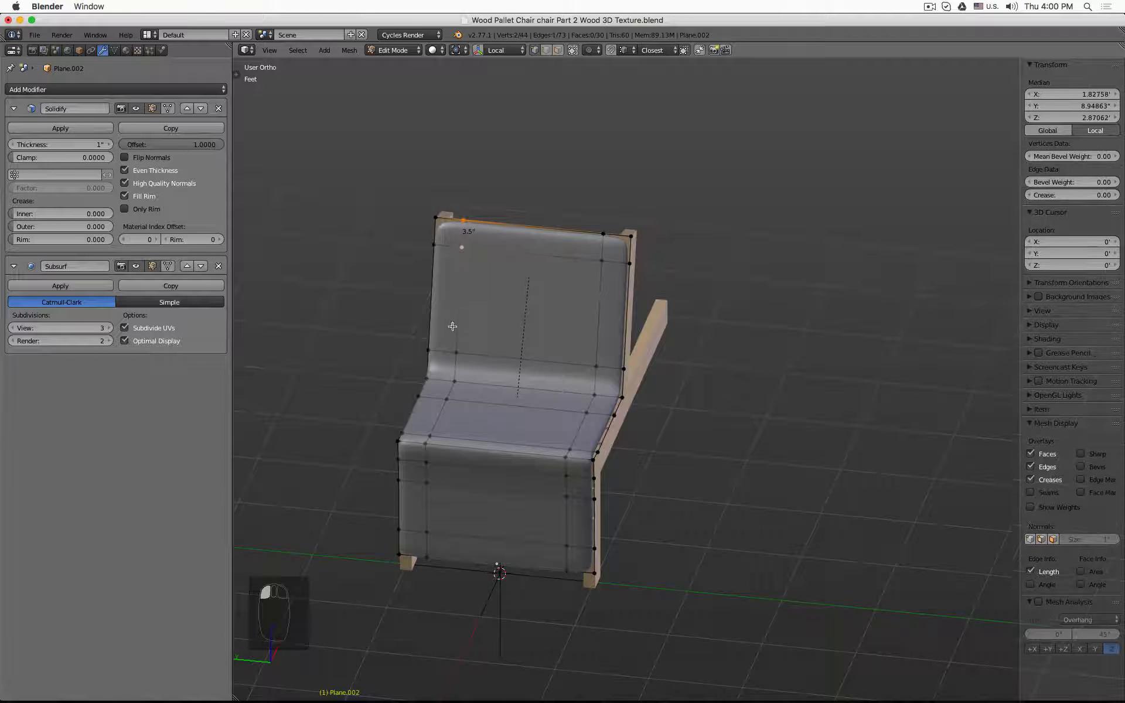
left_click(456, 352, "shift")
left_click(454, 381, "shift")
left_click(447, 399, "shift")
left_click(428, 437, "shift")
left_click(424, 444, "shift")
left_click(425, 463, "shift")
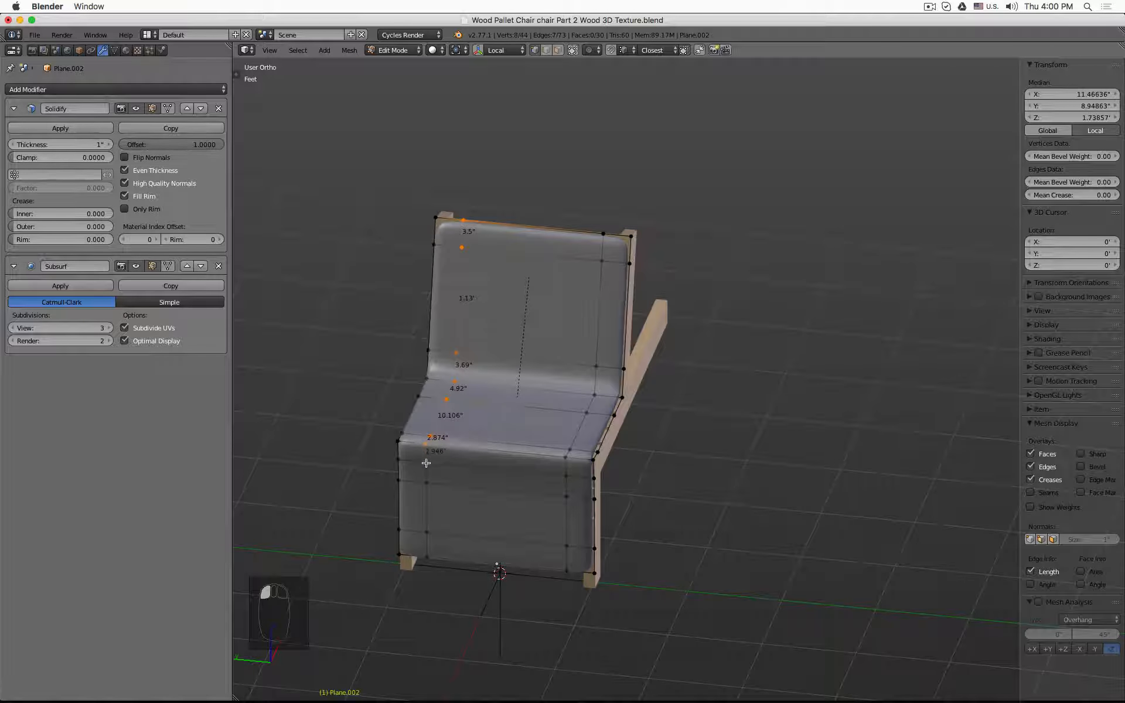
left_click(601, 261, "ctrl")
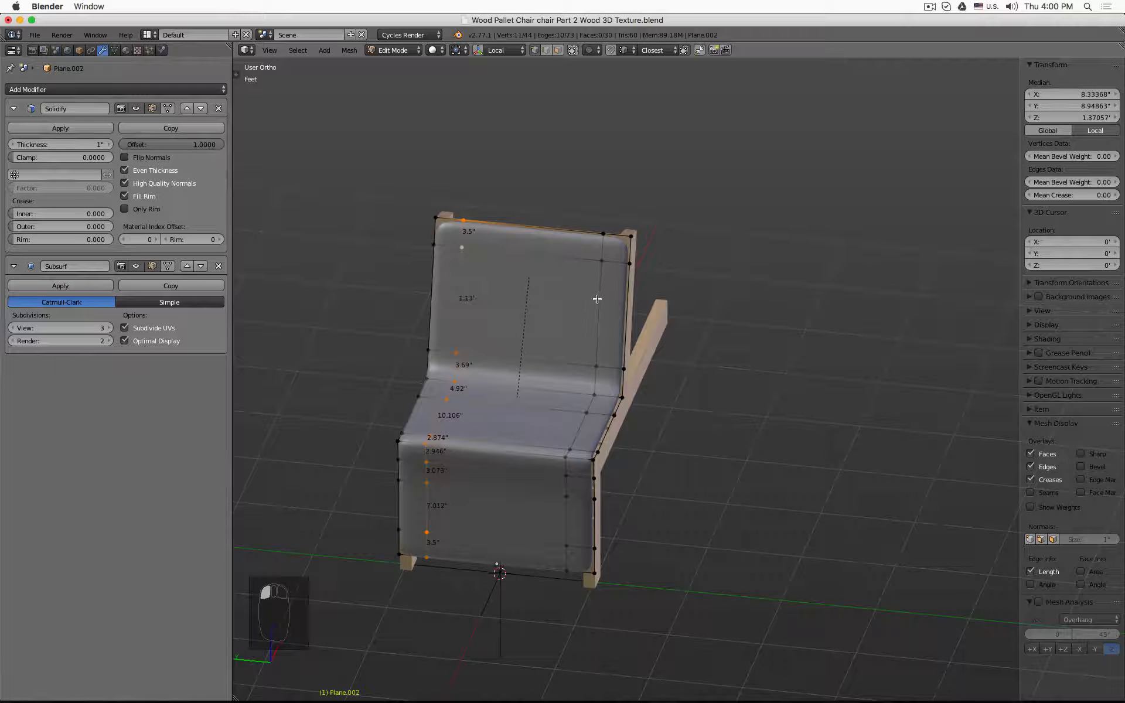
Scale the two lengthwise loops outward along Y until they are about 1.5' apart, and leave Edit Mode
scroll(631, 233, "up", 6)
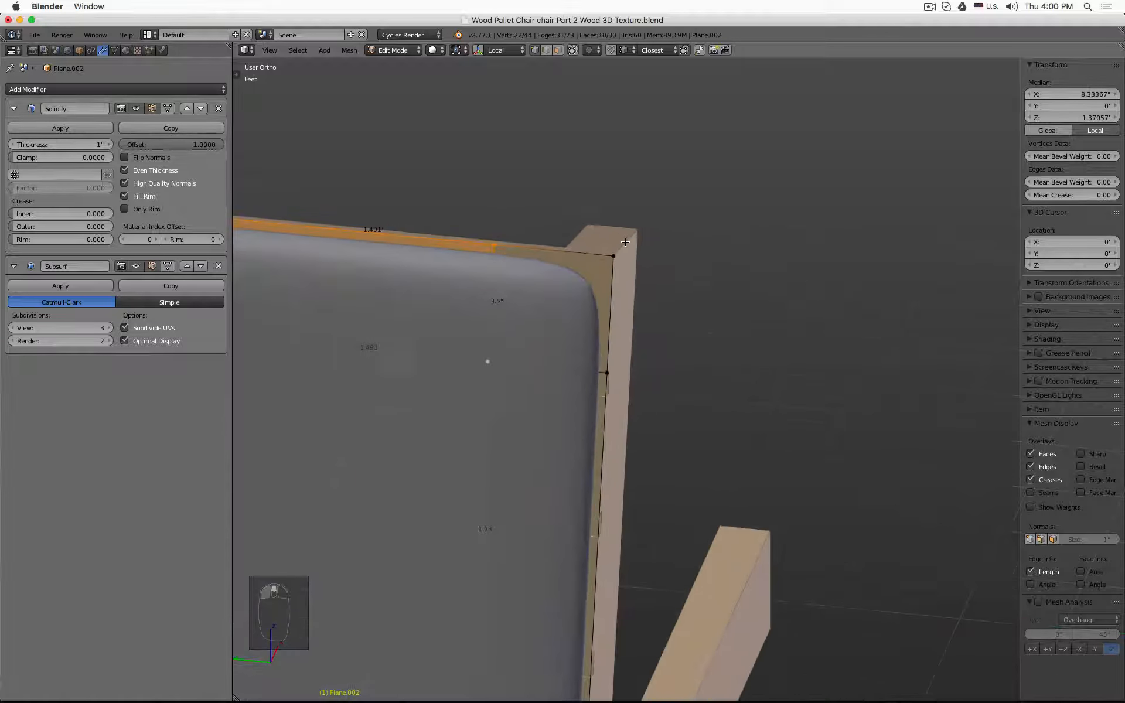
key("s")
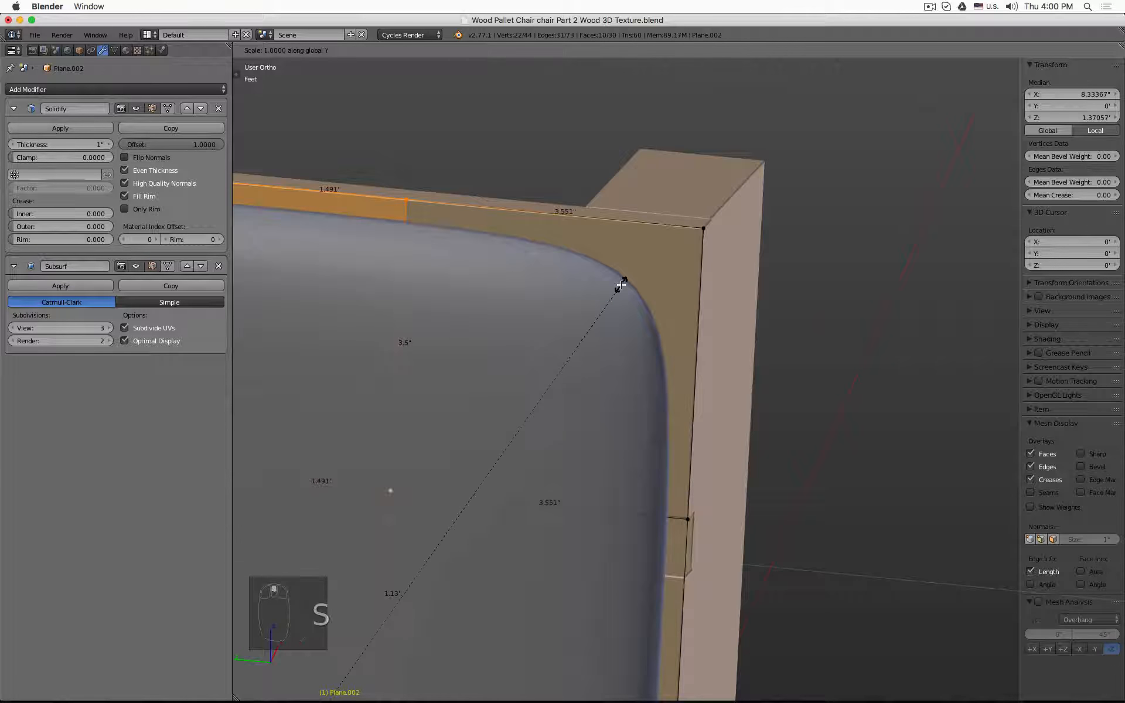
key("y")
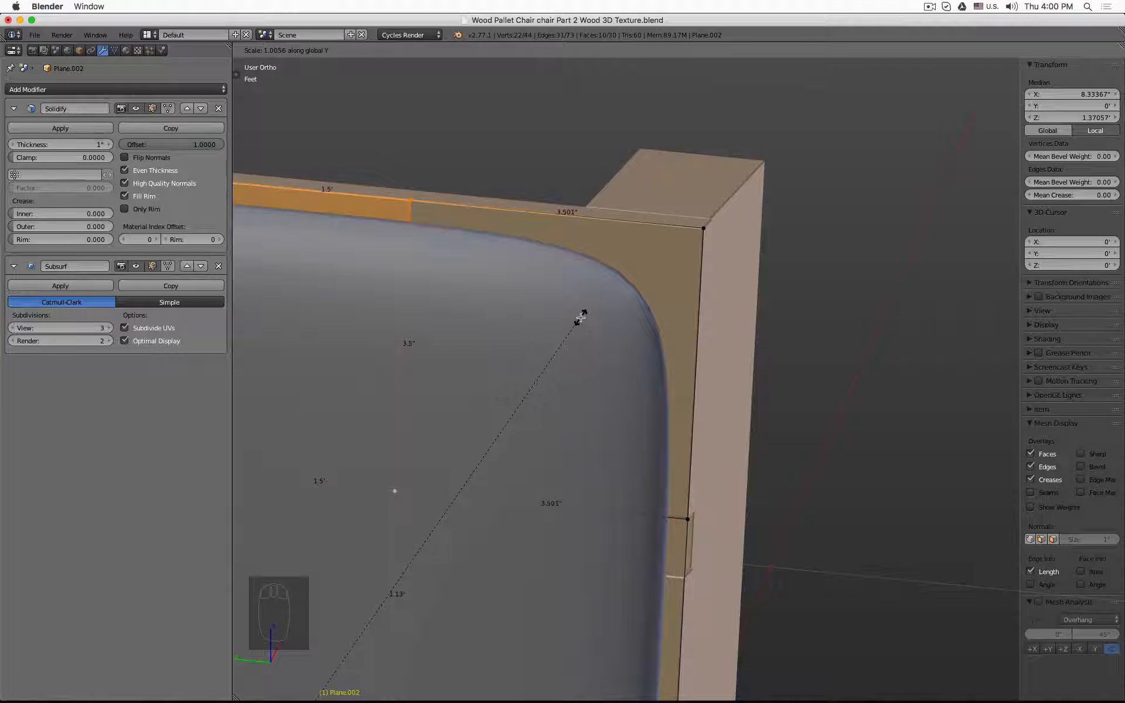
left_click(583, 314)
key("Tab")
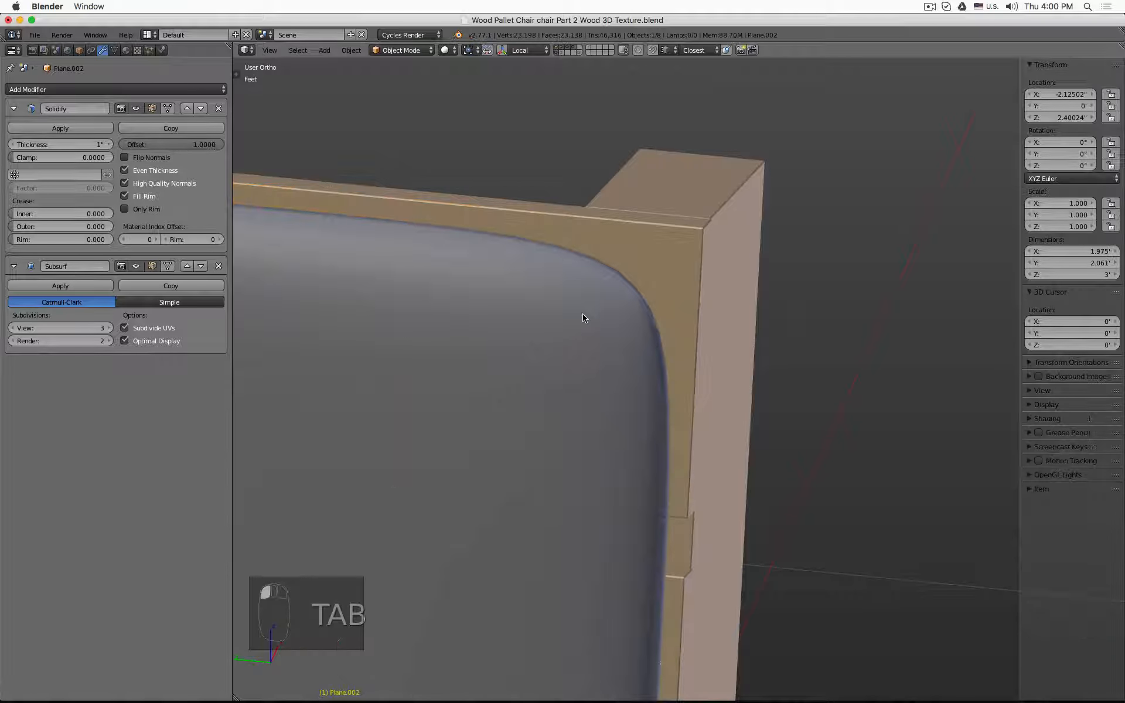
Select the four vertices around the backrest's top -Y corner in wireframe and check the edge lengths between them in solid shading
scroll(582, 314, "down", 8)
key("z")
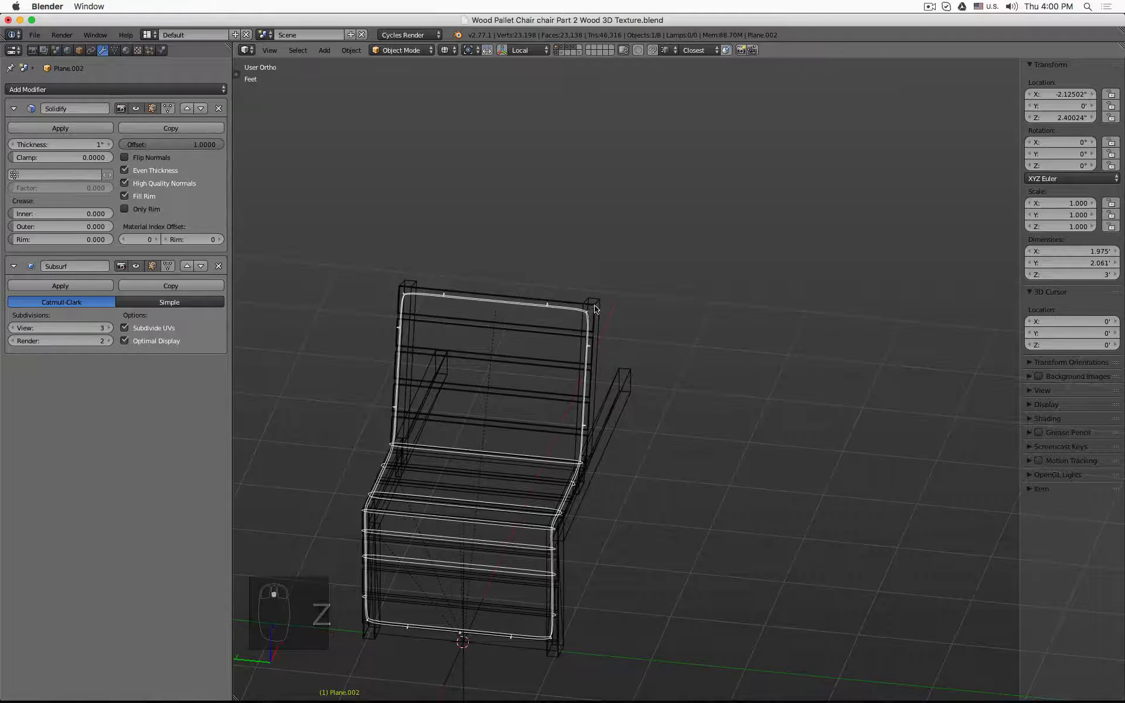
key("Tab")
key("a")
key("a")
key("a")
key("a")
middle_click_drag(601, 291, 597, 293)
left_click(569, 299)
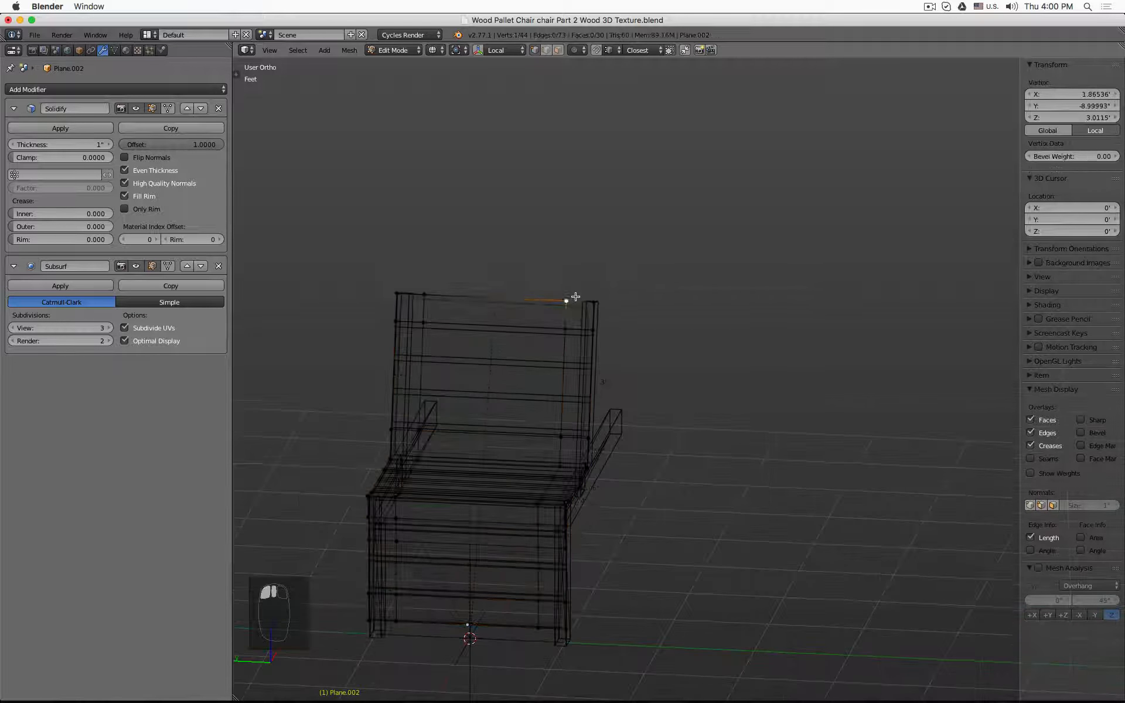
left_click(567, 330, "shift")
left_click(593, 331, "shift")
left_click(595, 302, "shift")
key("z")
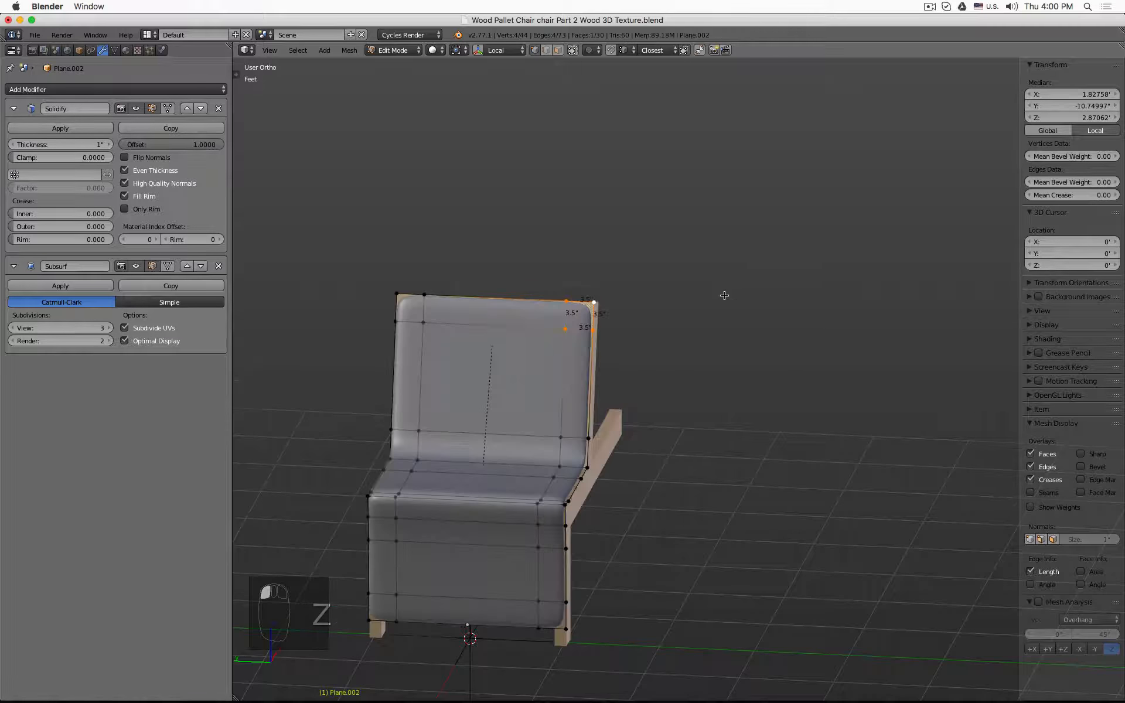
mouse_move(722, 296)
middle_mouse_down()
mouse_move(728, 306)
mouse_move(713, 306)
middle_mouse_up()
key("Tab")
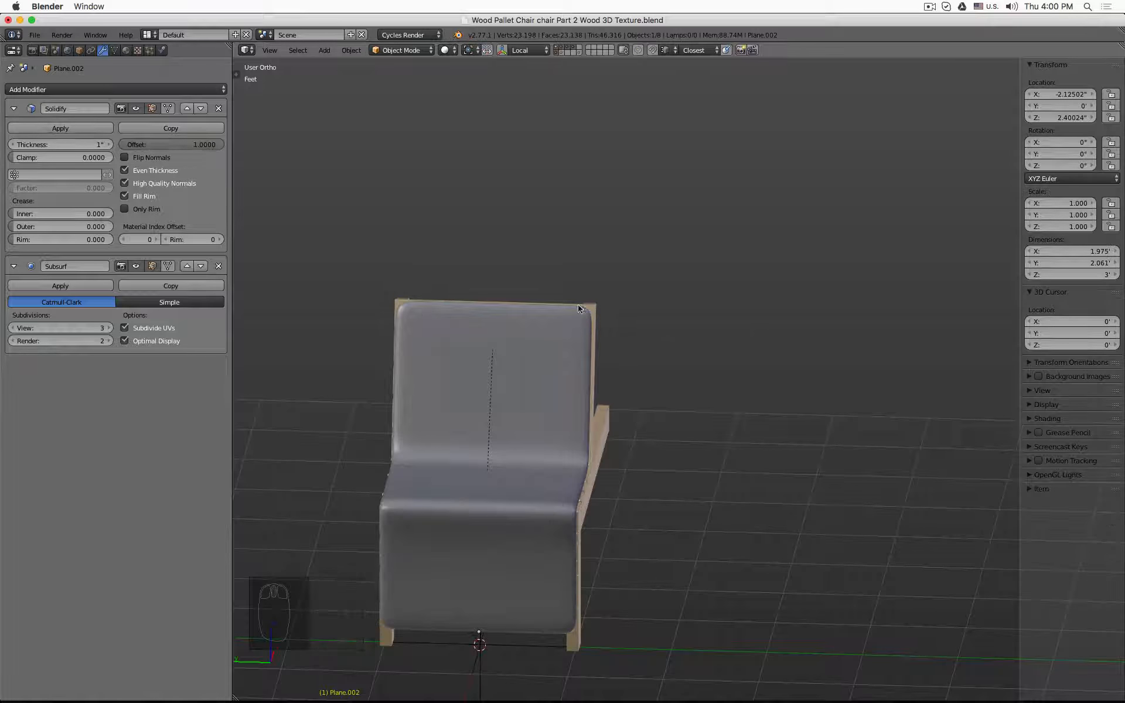
Examine the cushion's profile and rounded top end against the chair frame from the front view and an angled view
middle_click_drag(703, 354, 603, 370)
key("KP_1")
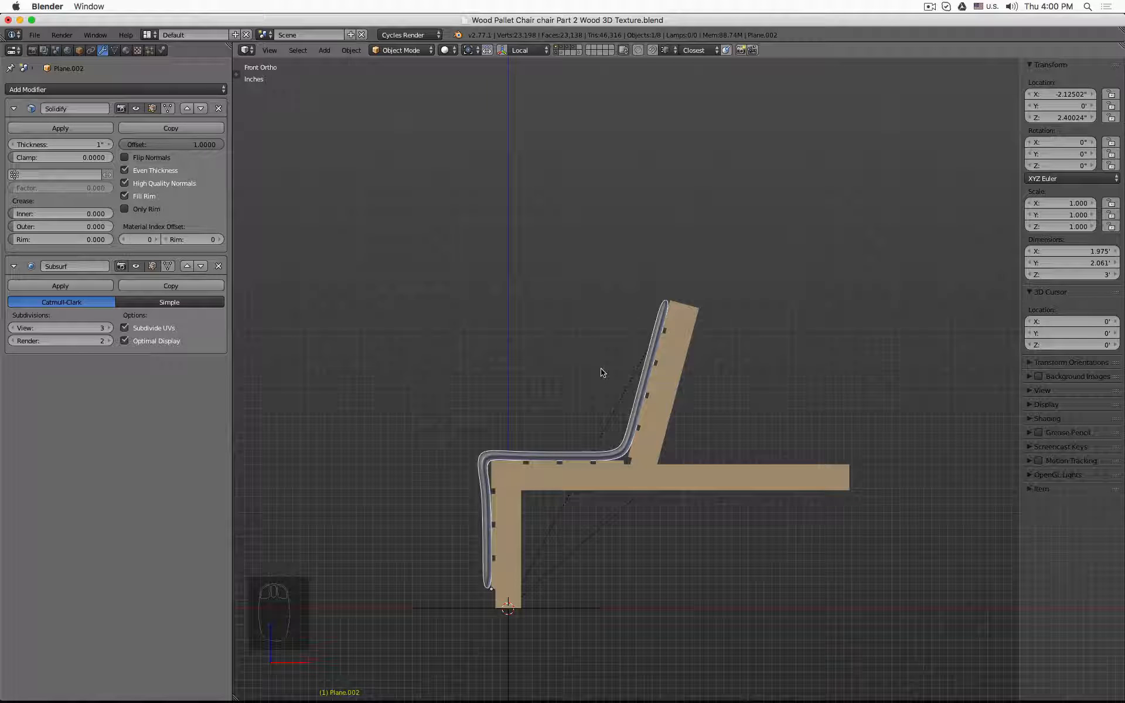
scroll(665, 316, "up", 10)
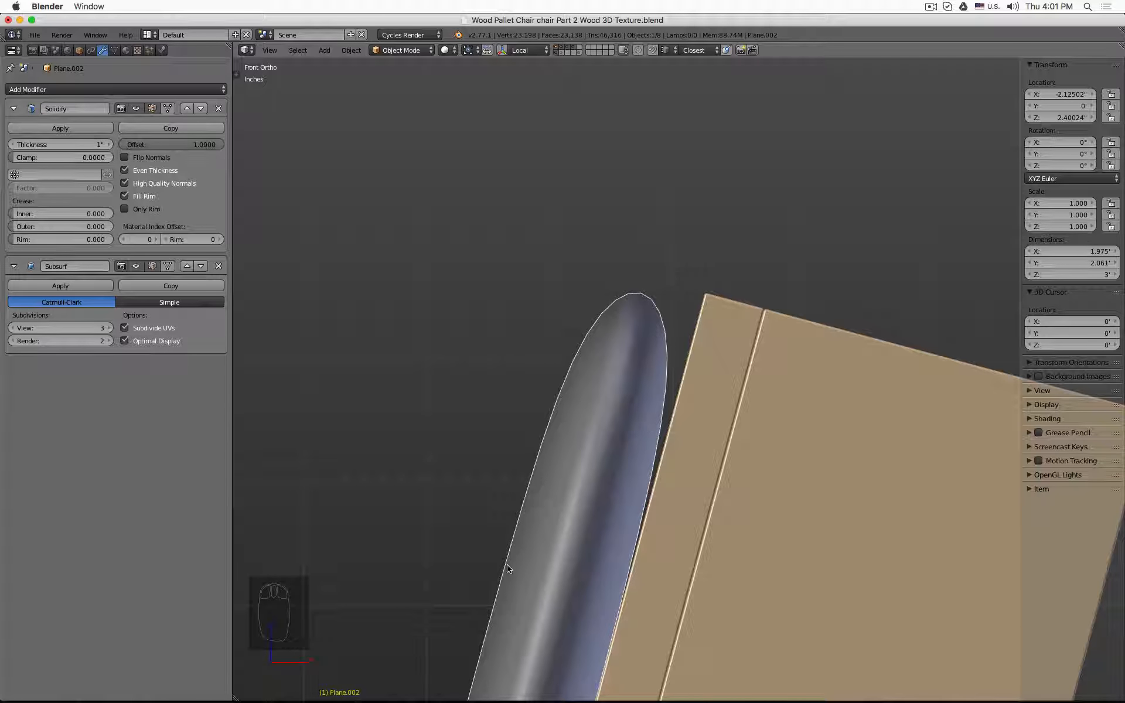
scroll(641, 421, "down", 6)
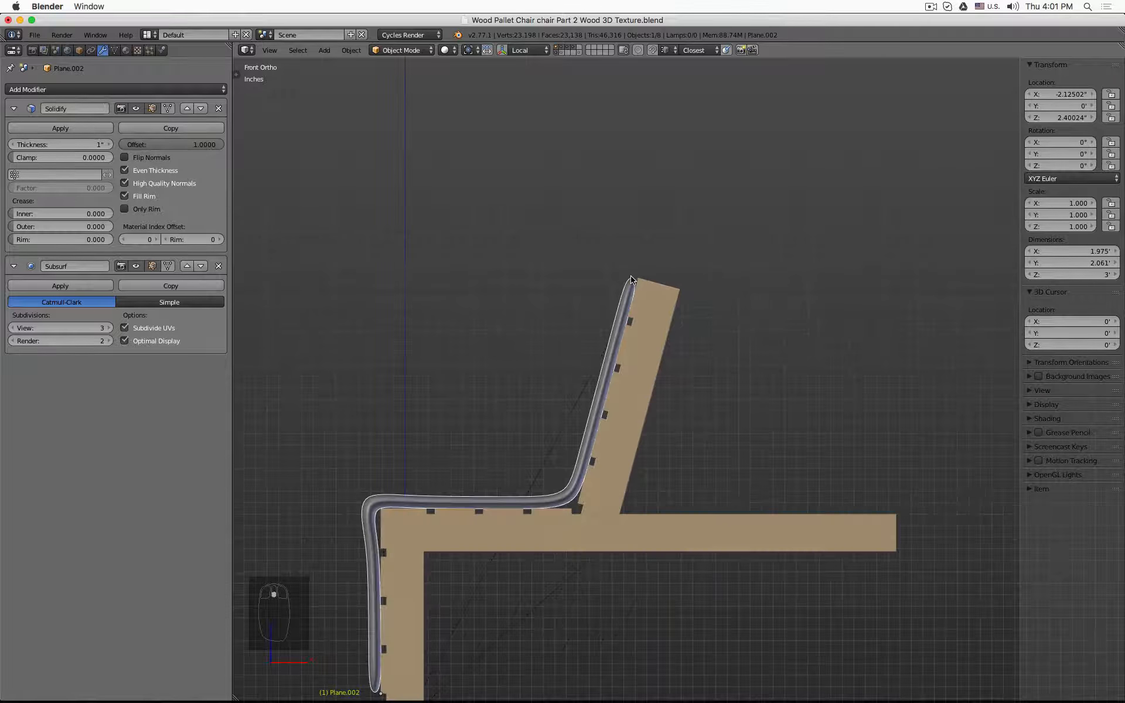
middle_click_drag(523, 275, 524, 319)
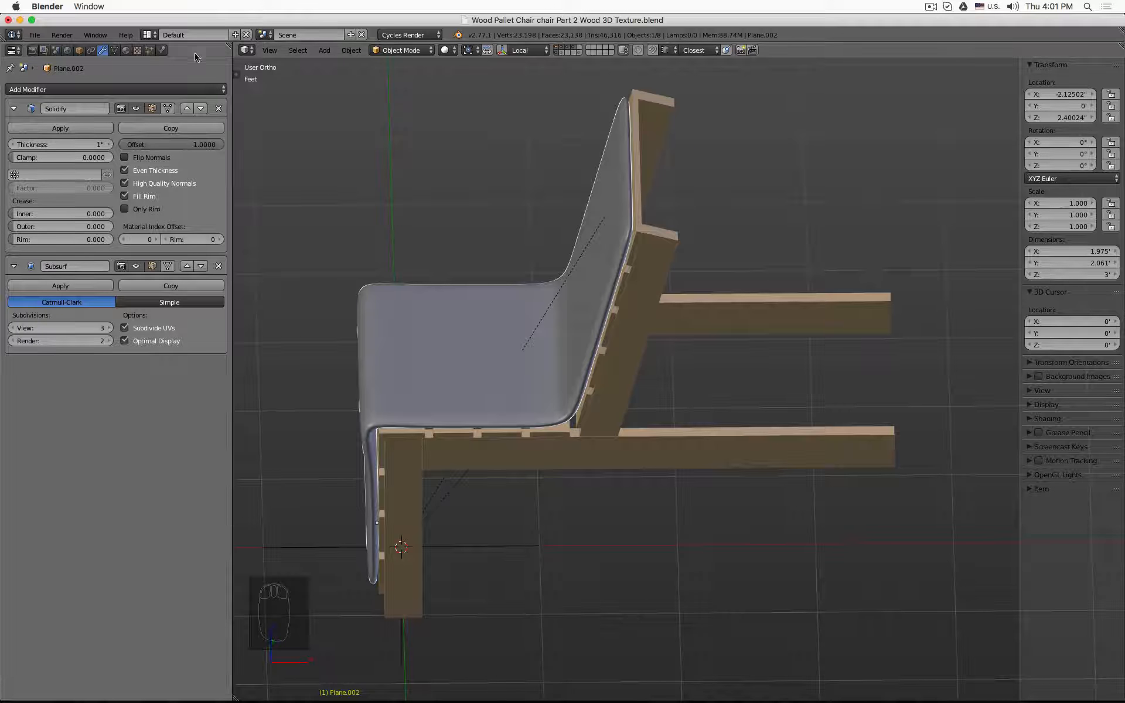
Save the chair file under its existing name
left_click(35, 35)
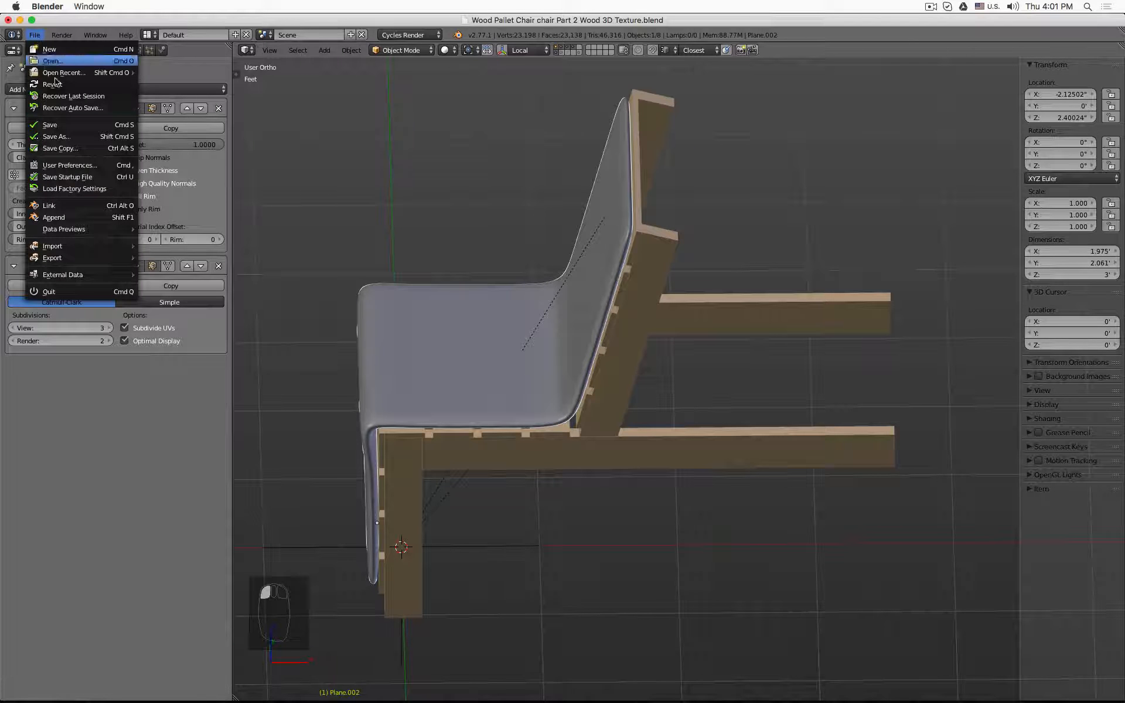
left_click(59, 125)
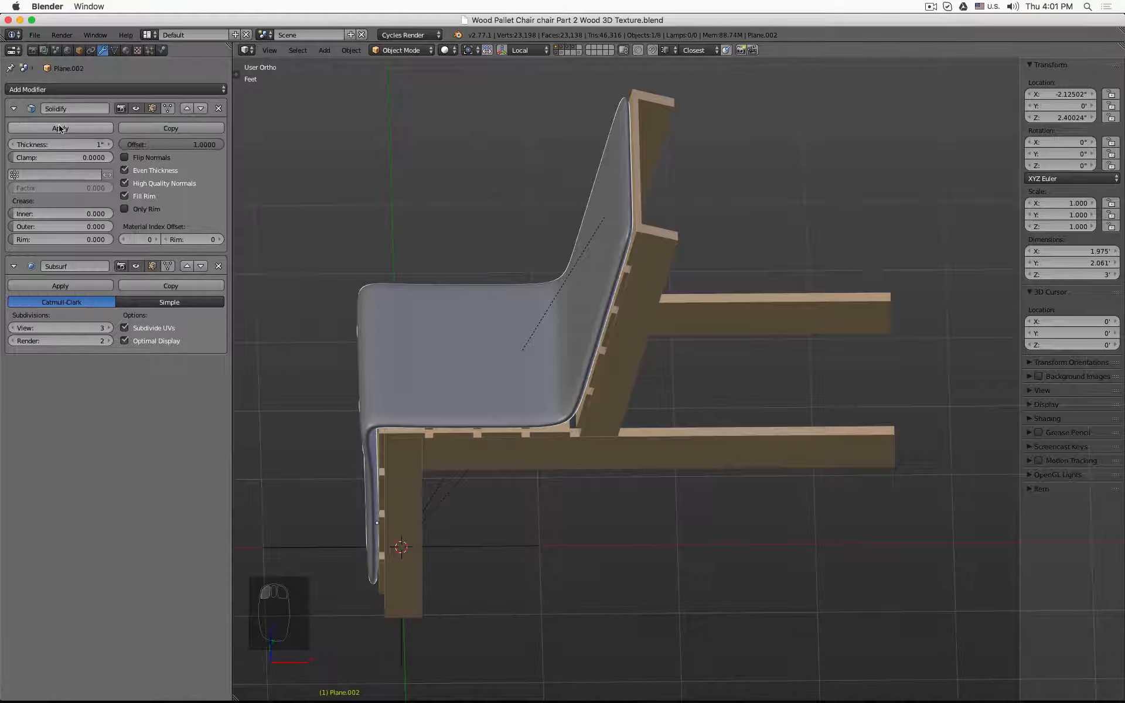
left_click(35, 35)
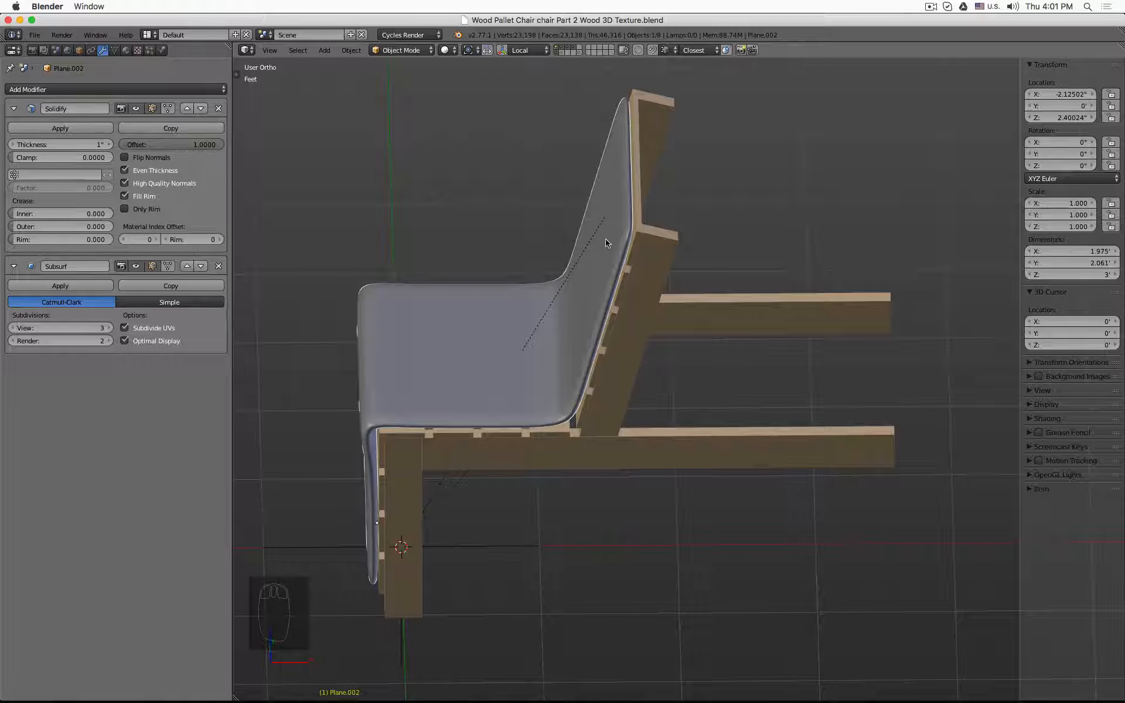
Duplicate the cushion in place and move the copy to layer 10
key("shift+d")
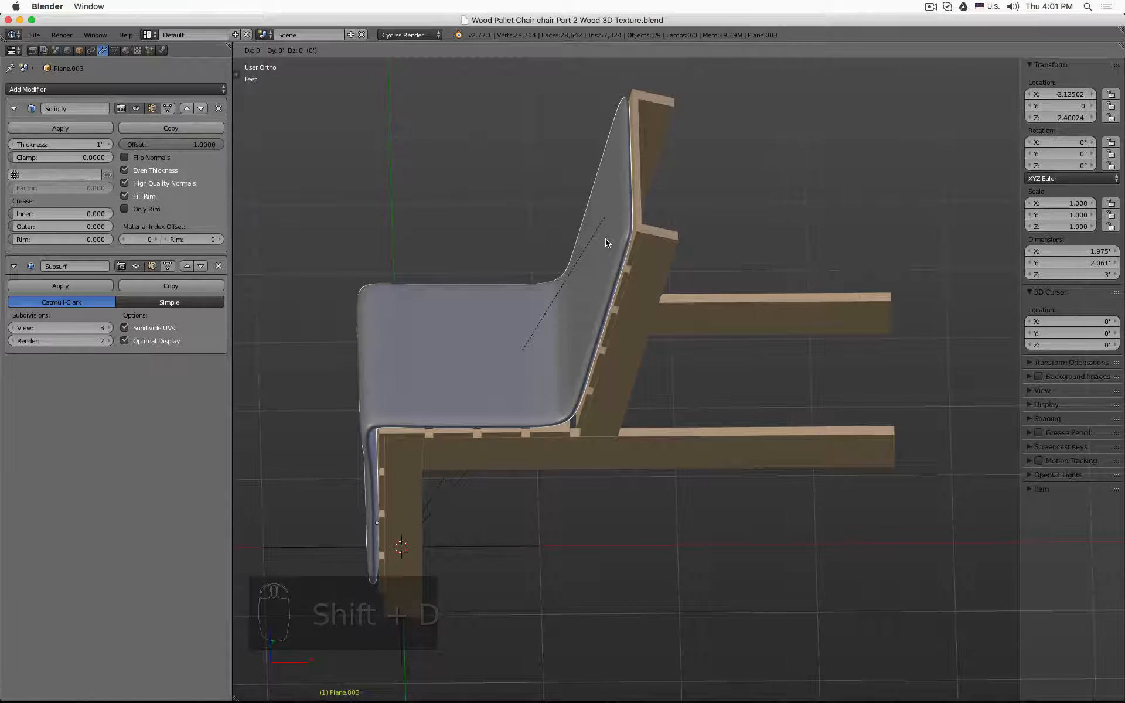
right_click(606, 242)
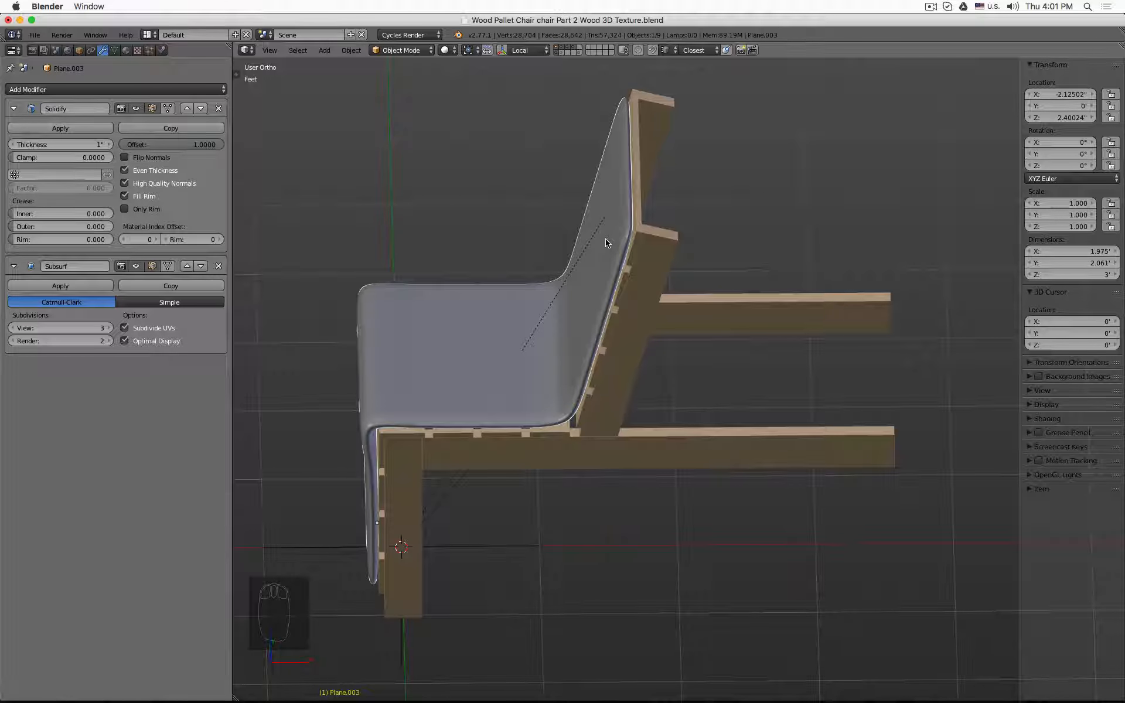
key("m")
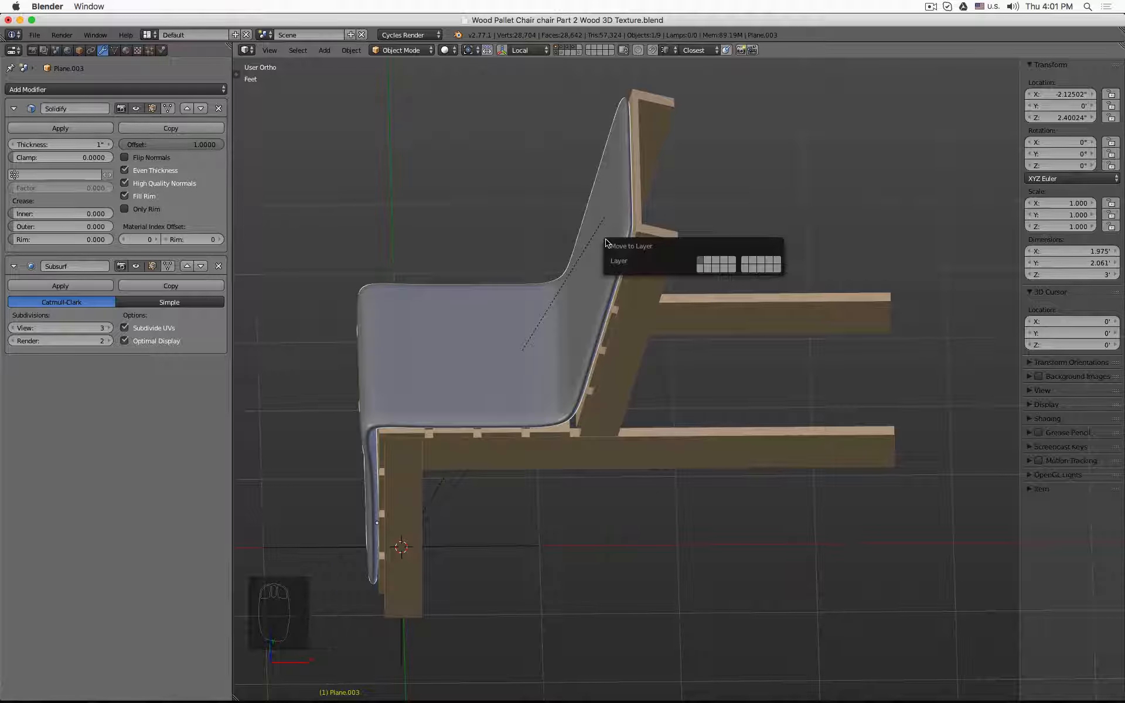
key("0")
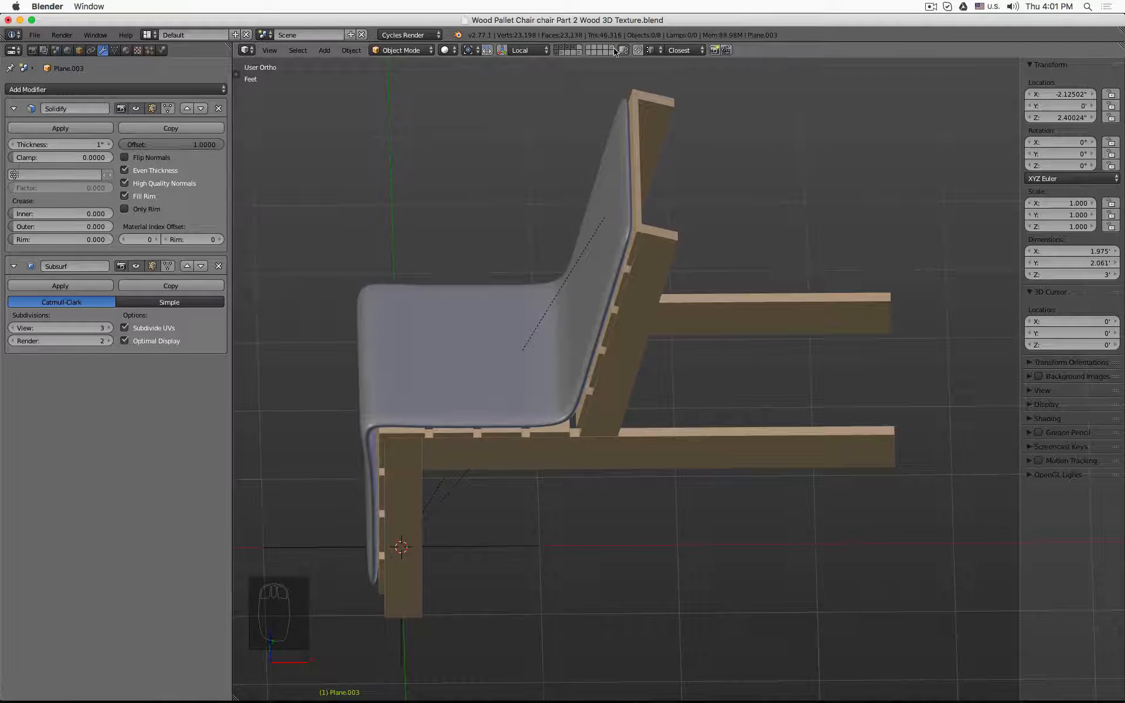
Check the cushion copy on layer 10, and show layers 1 to 4 with the full chair again
left_click(613, 50)
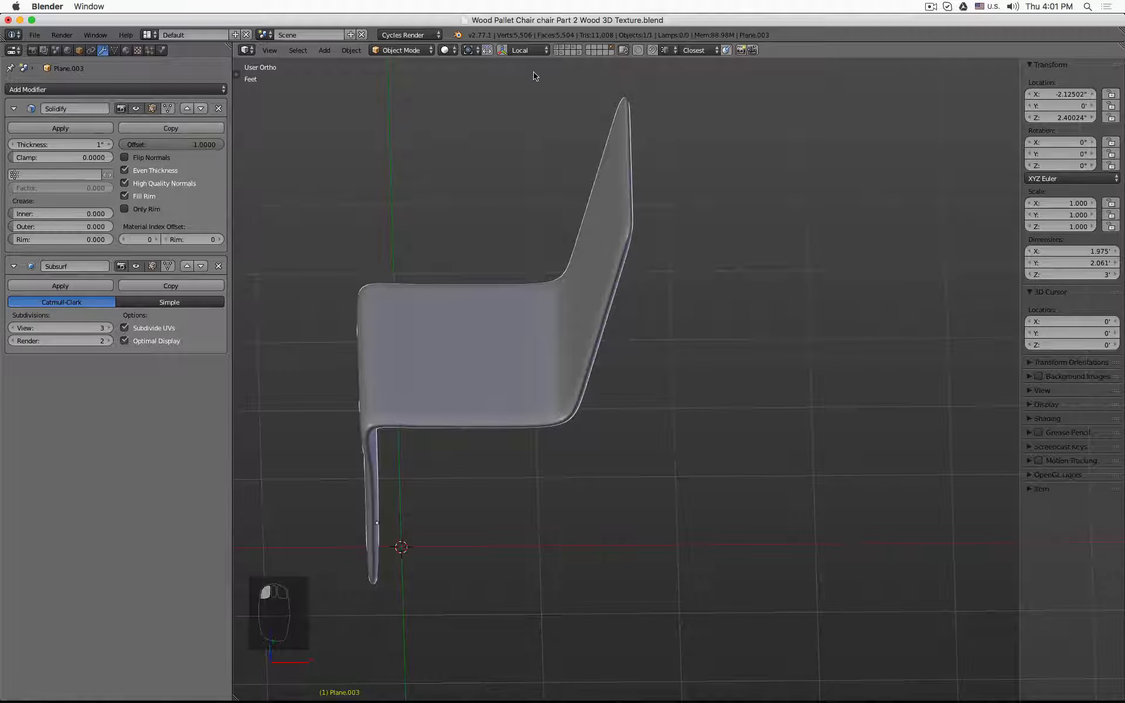
left_click(575, 51)
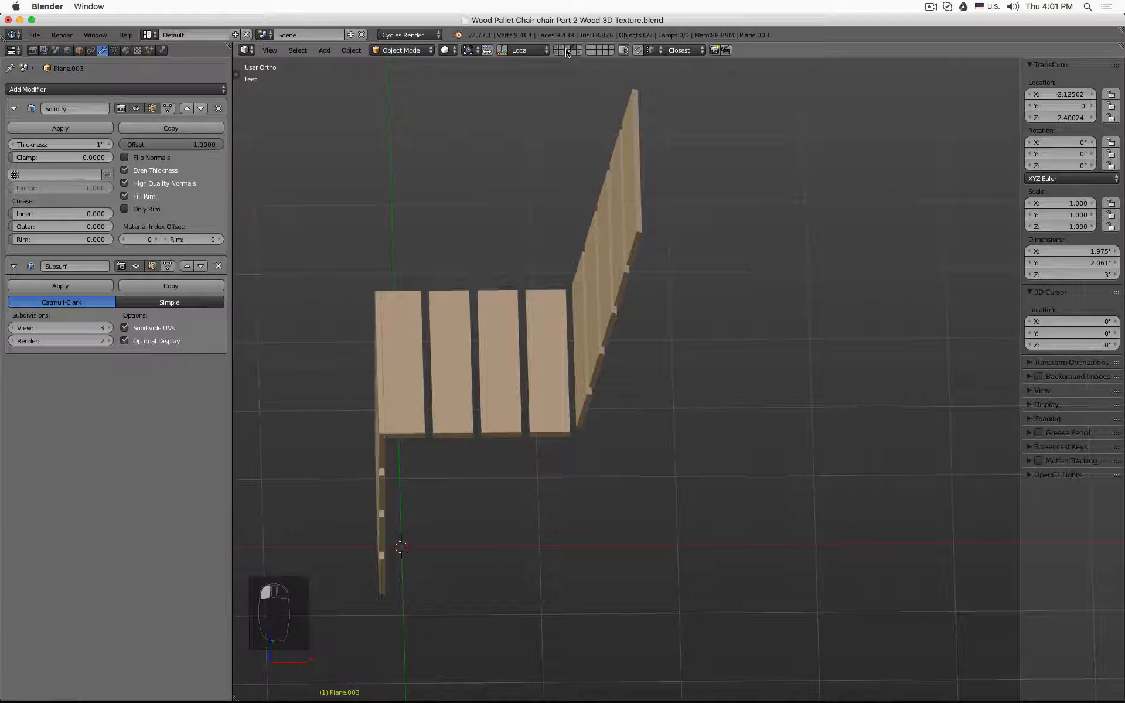
left_click(567, 51, "shift")
left_click(561, 51, "shift")
left_click(557, 52, "shift")
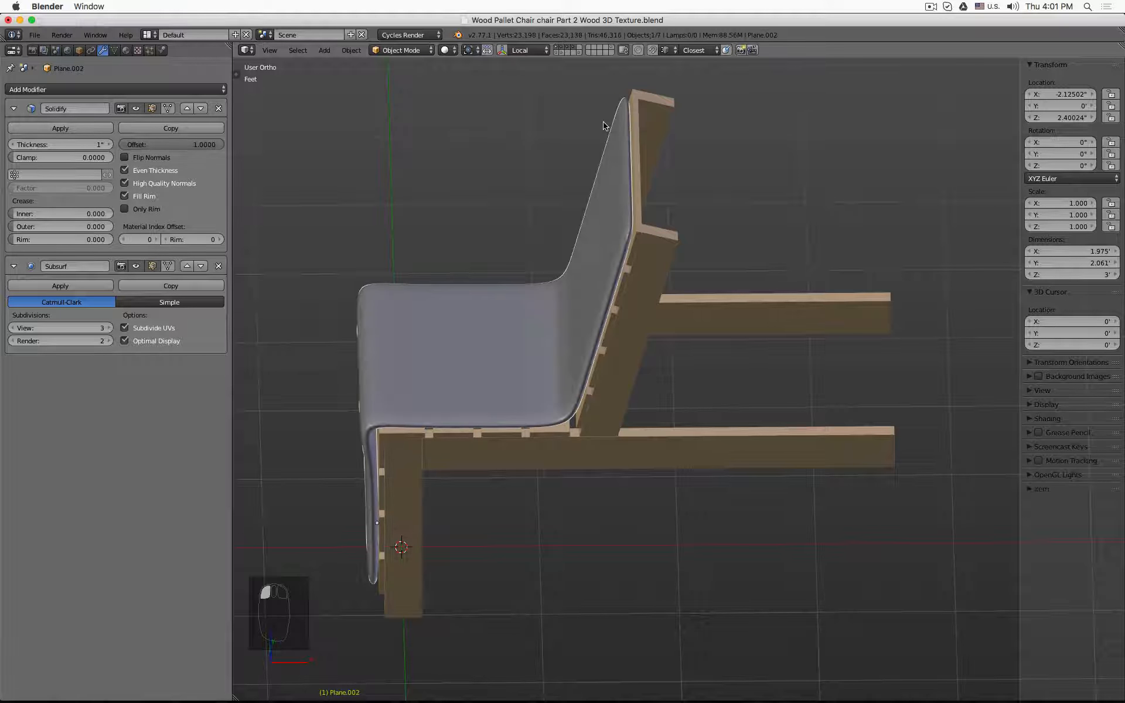
scroll(605, 125, "down", 3)
middle_click_drag(586, 169, 619, 144)
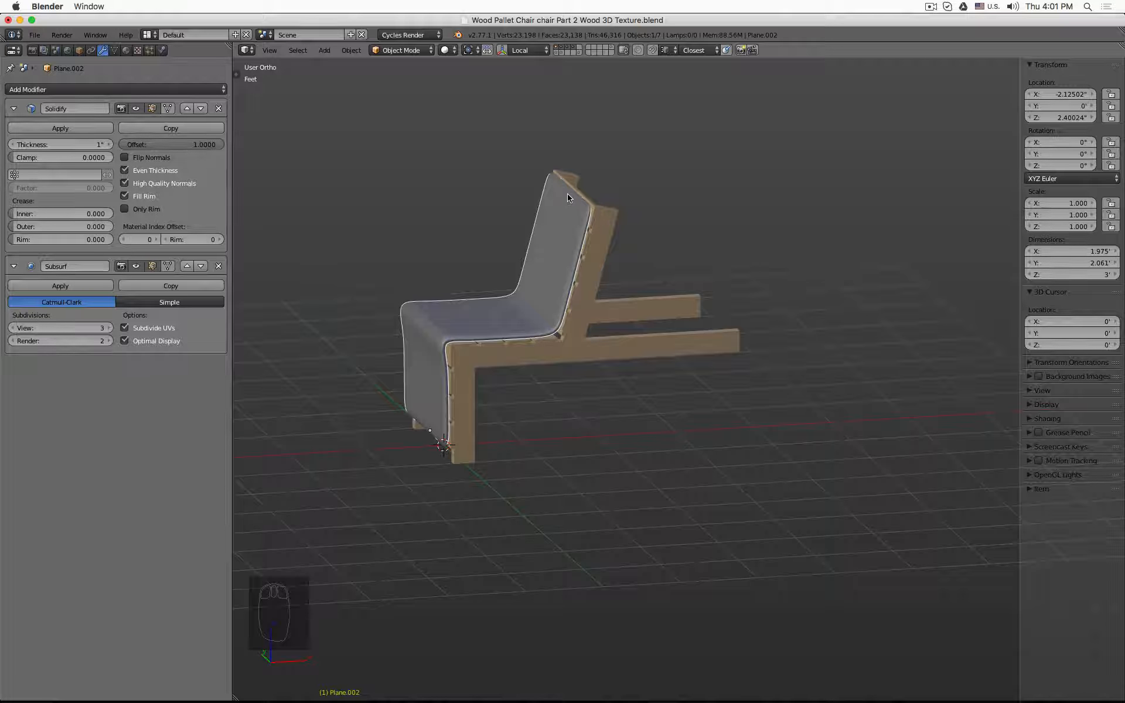
Collapse both modifiers, try placing Subsurf above Solidify in the stack, and restore their order
left_click(14, 109)
left_click(13, 130)
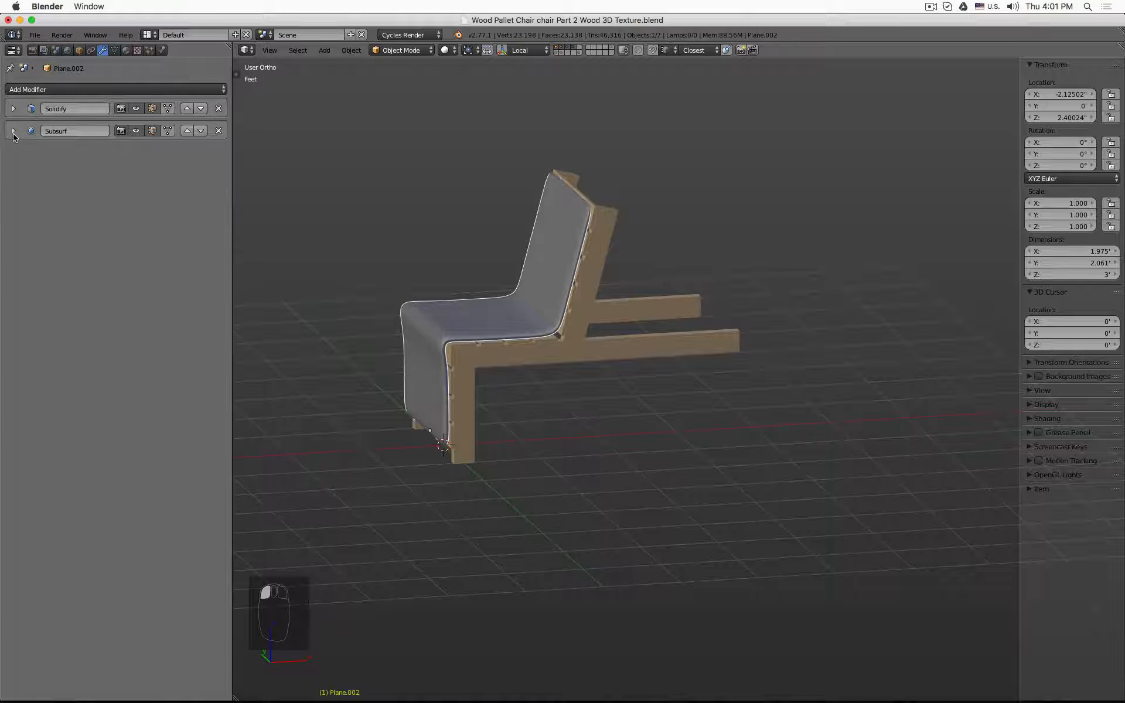
left_click(188, 131)
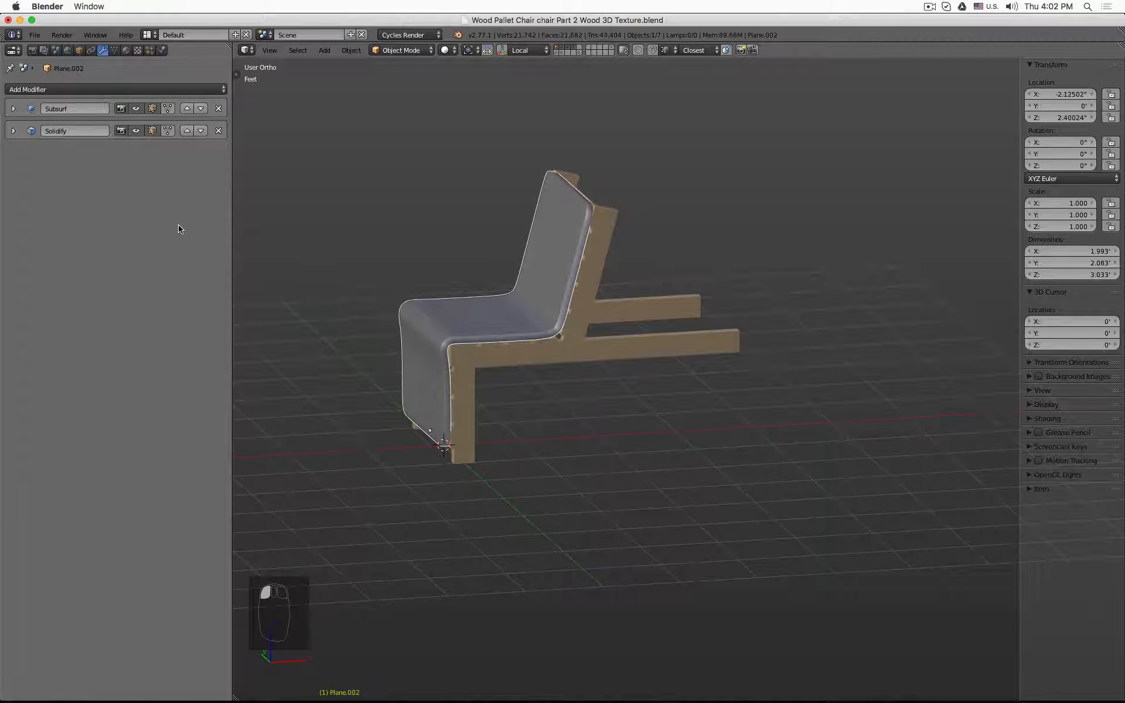
left_click(188, 131)
Apply the cushion's Solidify modifier and enter Edit Mode with a close view of the backrest's top corner
left_click(13, 109)
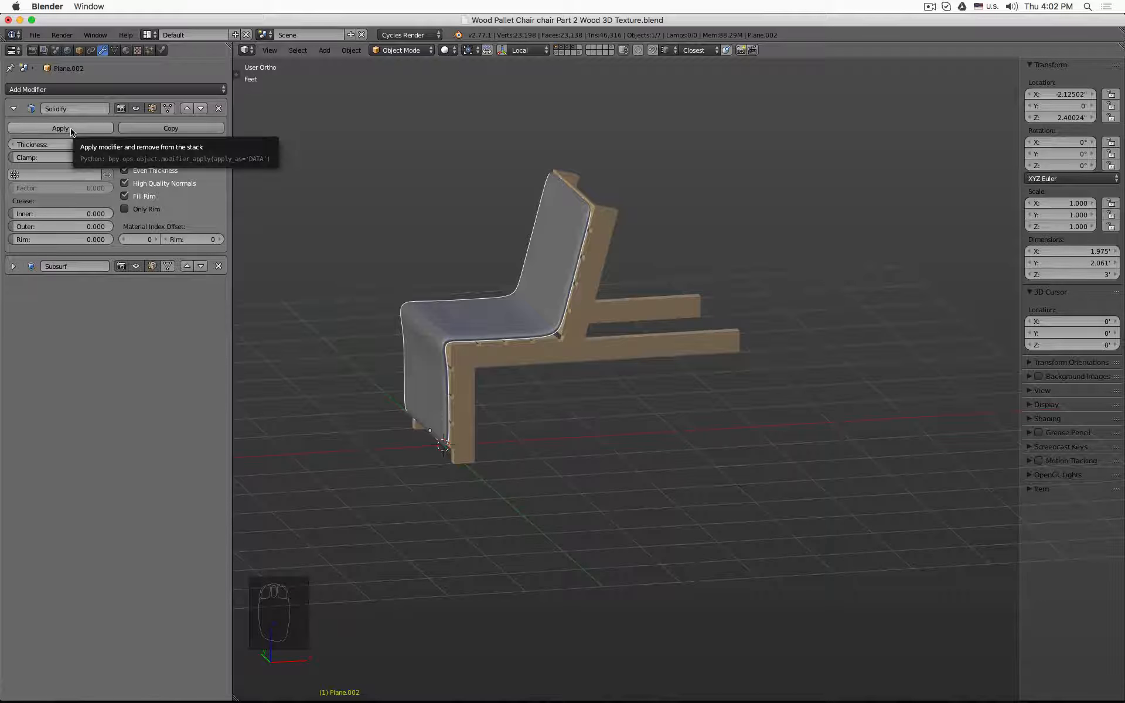
left_click(60, 129)
scroll(562, 199, "up", 6)
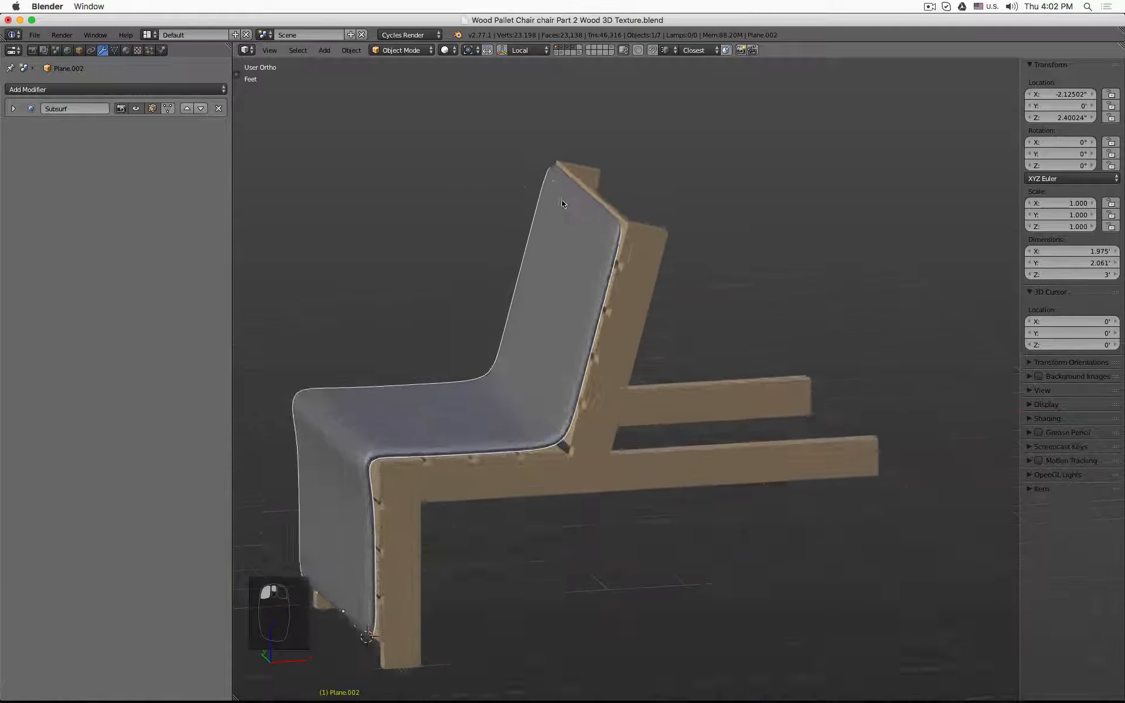
middle_click_drag(603, 223, 707, 251)
key("Tab")
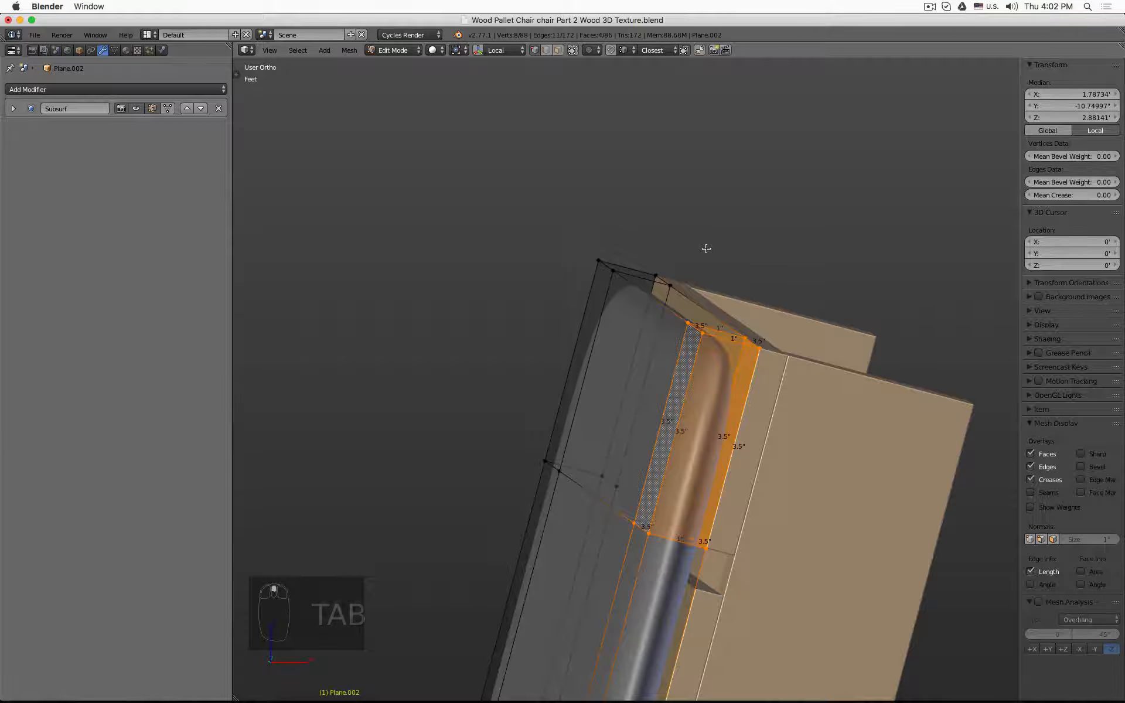
Select the cushion's entire mesh
scroll(705, 251, "down", 4)
mouse_move(688, 254)
middle_mouse_down()
mouse_move(652, 273)
mouse_move(673, 318)
mouse_move(691, 289)
mouse_move(682, 273)
middle_mouse_up()
key("a")
key("a")
key("a")
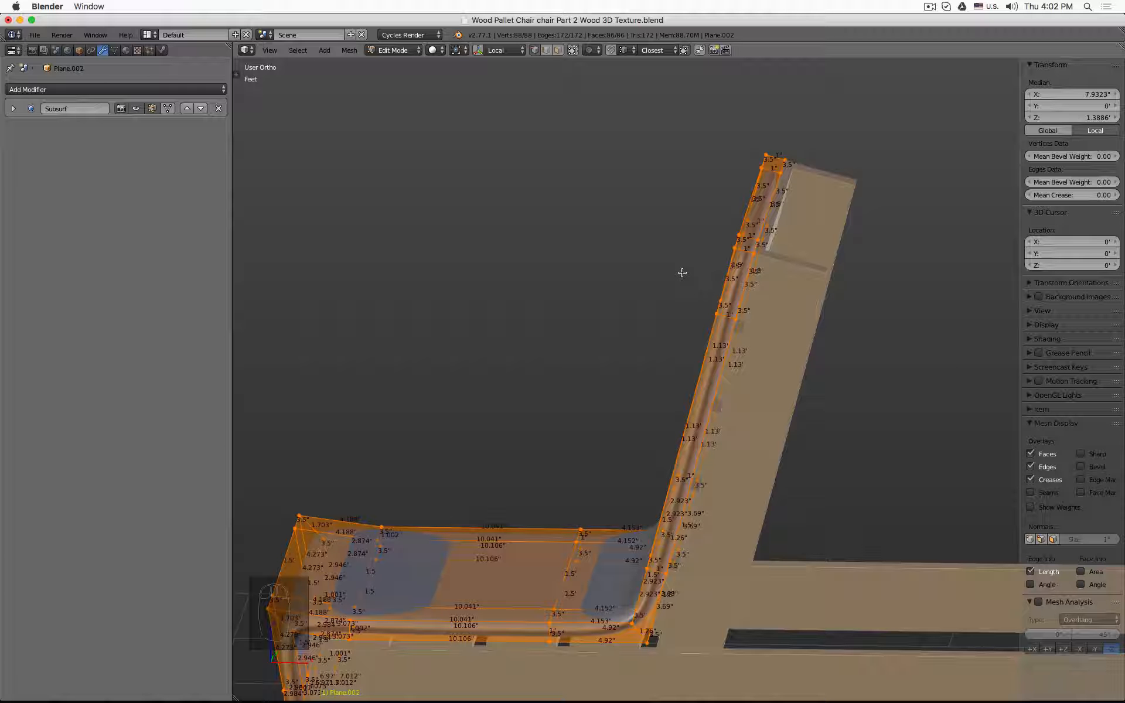
Add an edge loop around the cushion's thickness and slide it to about 0.125" from the back face
scroll(795, 154, "up", 3)
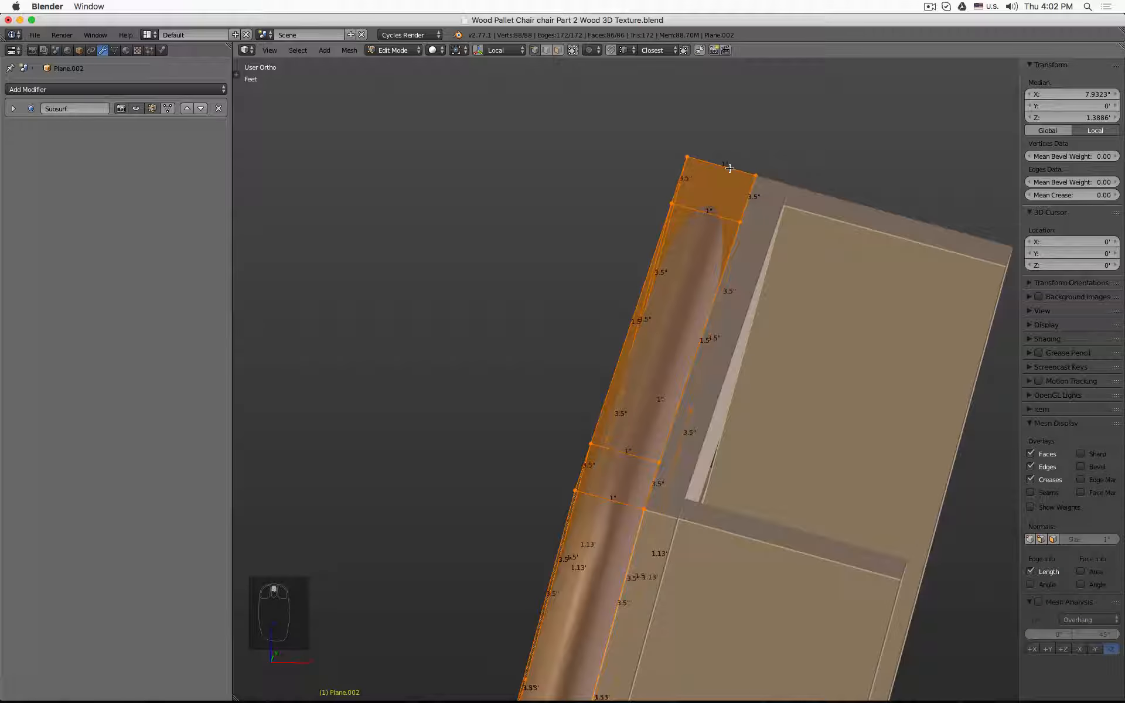
key("ctrl+r")
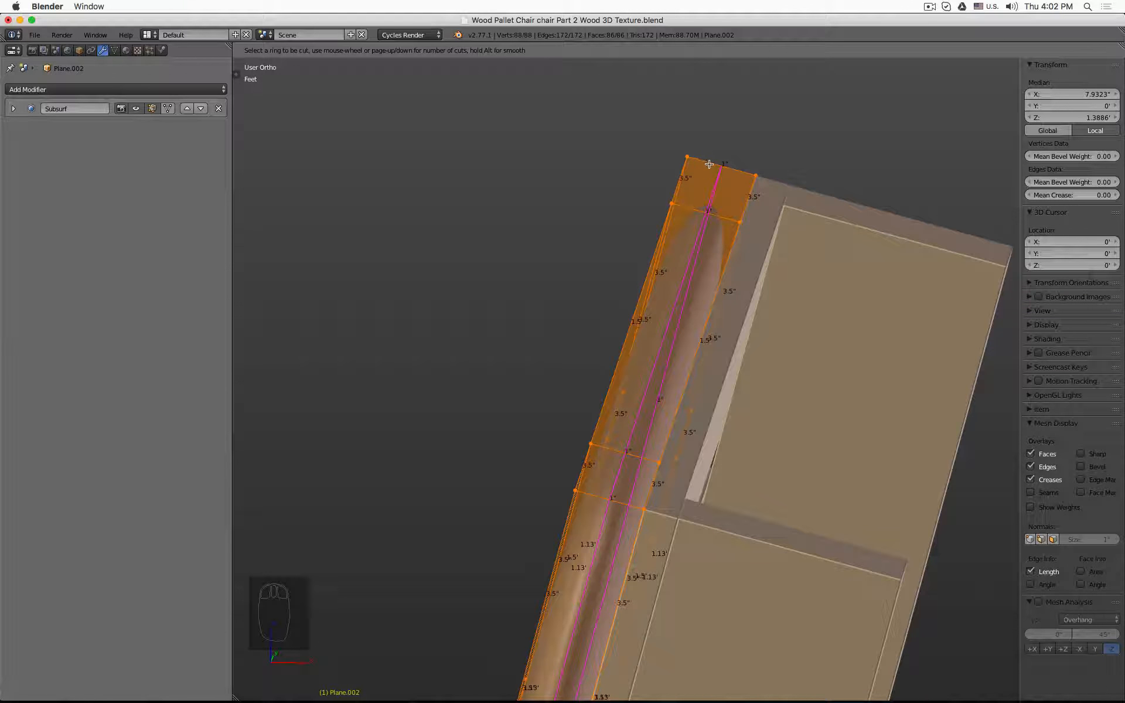
left_click(708, 164)
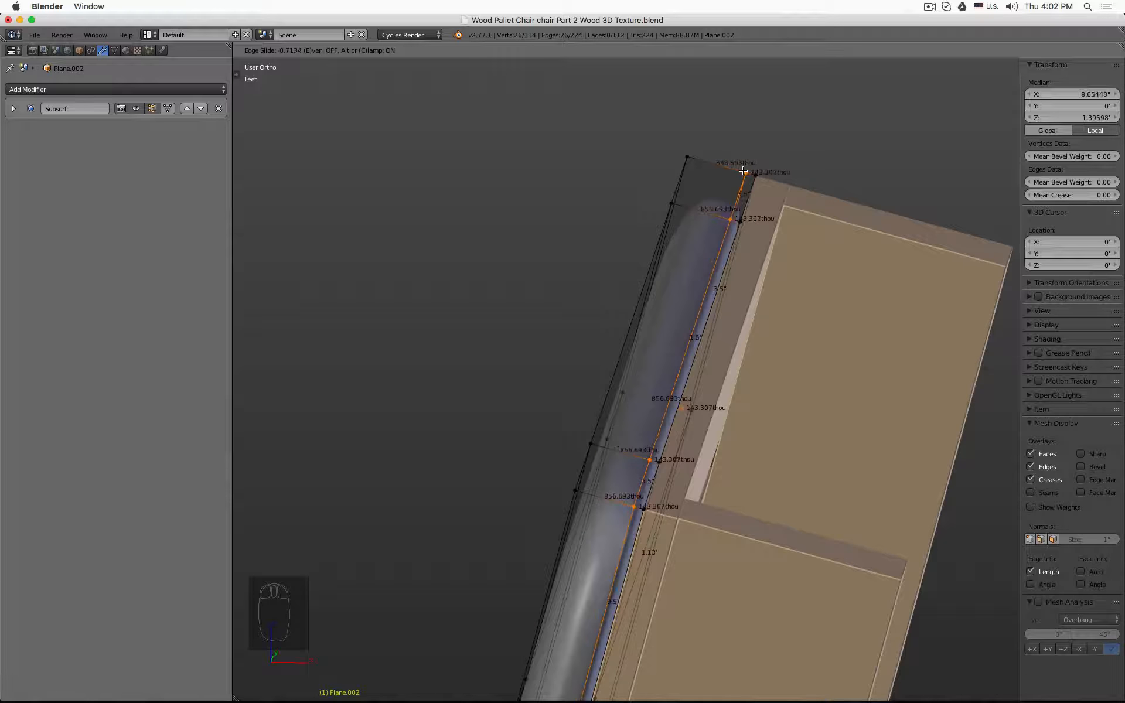
left_click(740, 175)
key("Tab")
scroll(634, 213, "down", 4)
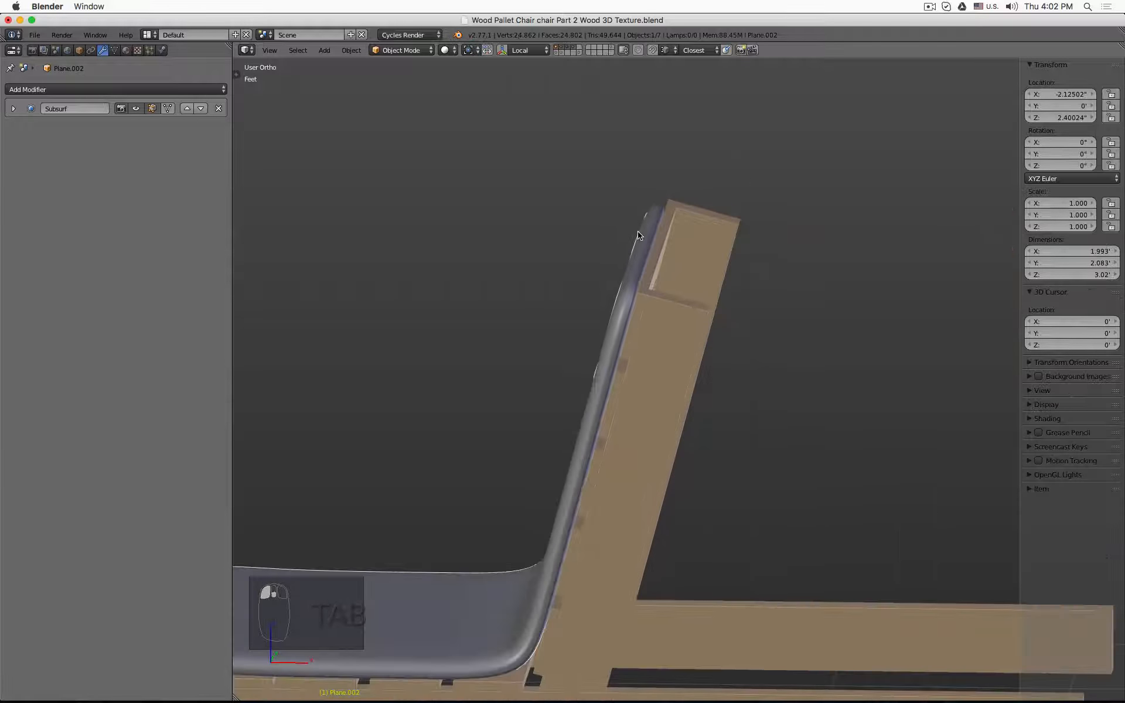
Add another edge loop around the thickness, centred between the rear support loop and the cushion's back edge
key("KP_1")
scroll(725, 305, "up", 4)
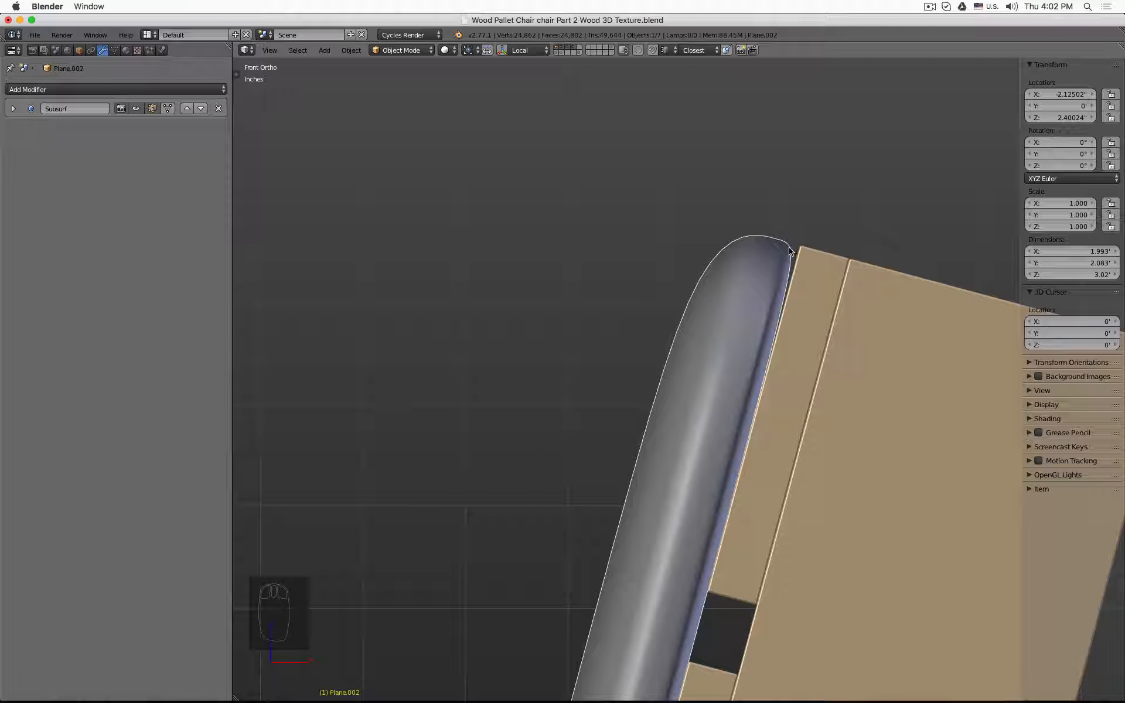
key("Tab")
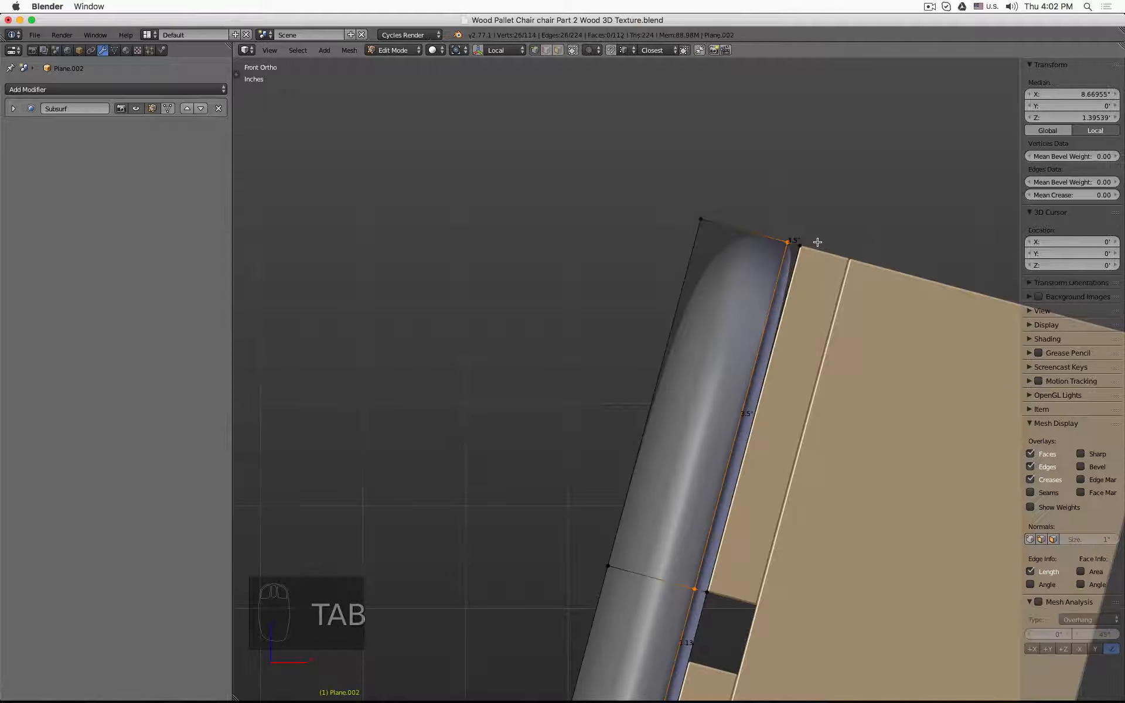
scroll(744, 251, "up", 6)
key("ctrl+r")
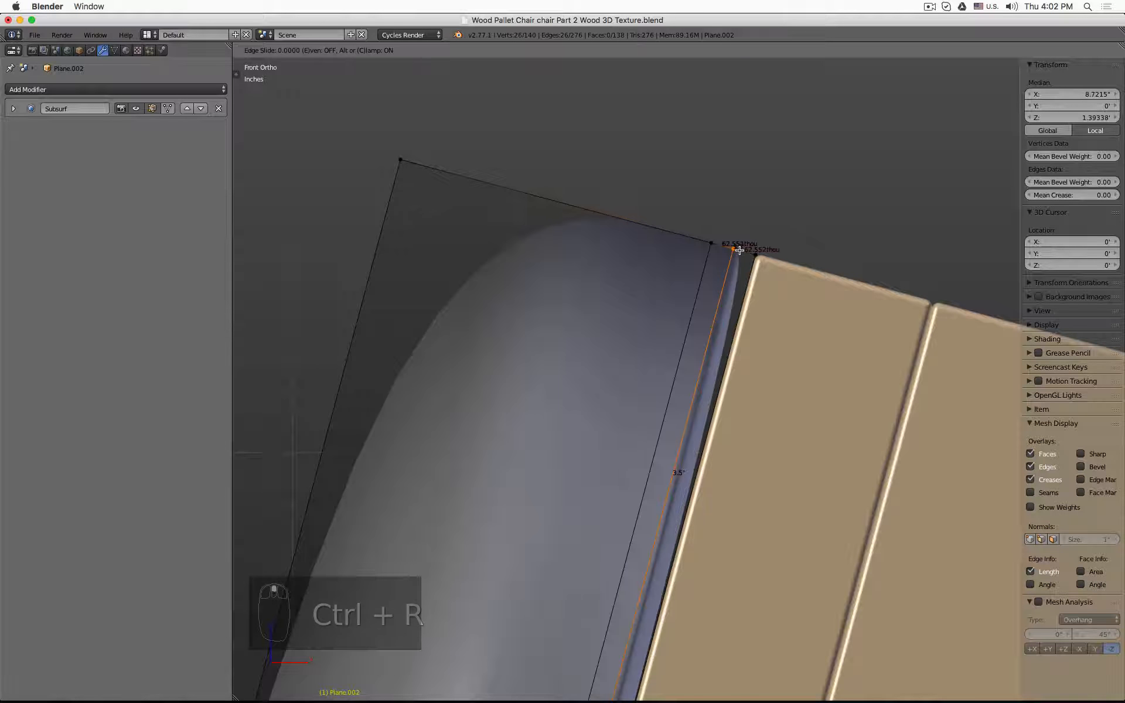
right_click(752, 260)
key("Tab")
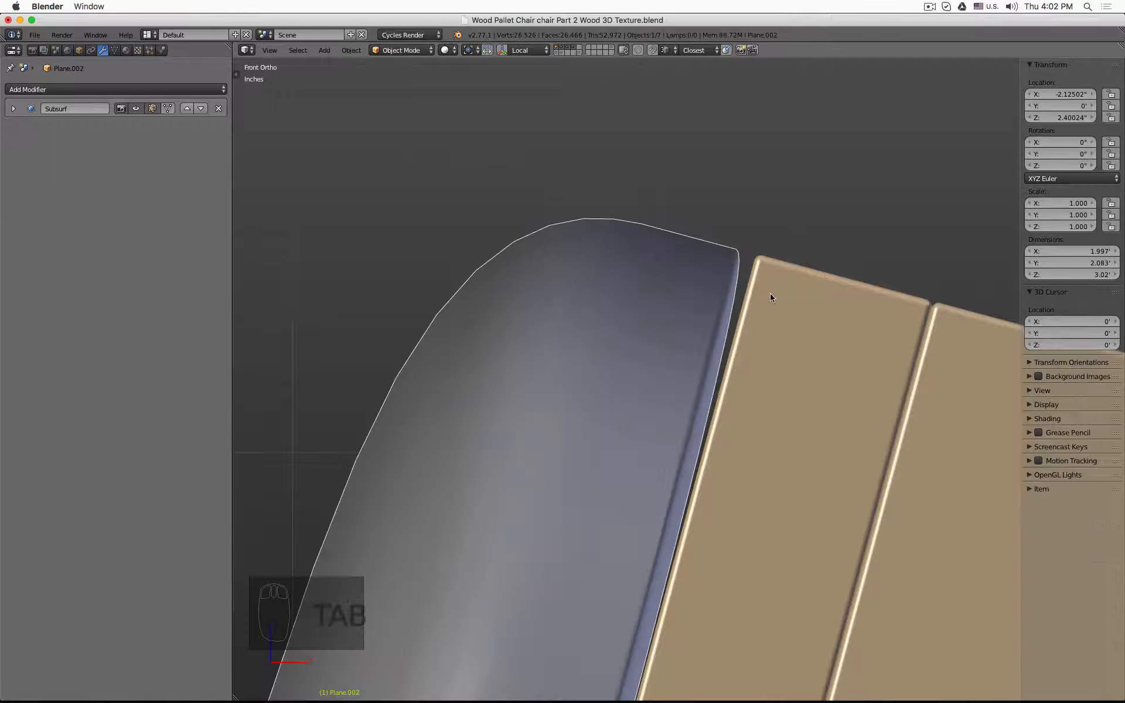
Add an edge loop around the cushion's thickness close to its front face and examine the smoothed edge
middle_click_drag(769, 294, 715, 239)
key("Tab")
scroll(600, 246, "up", 4)
scroll(599, 247, "up", 3, "shift")
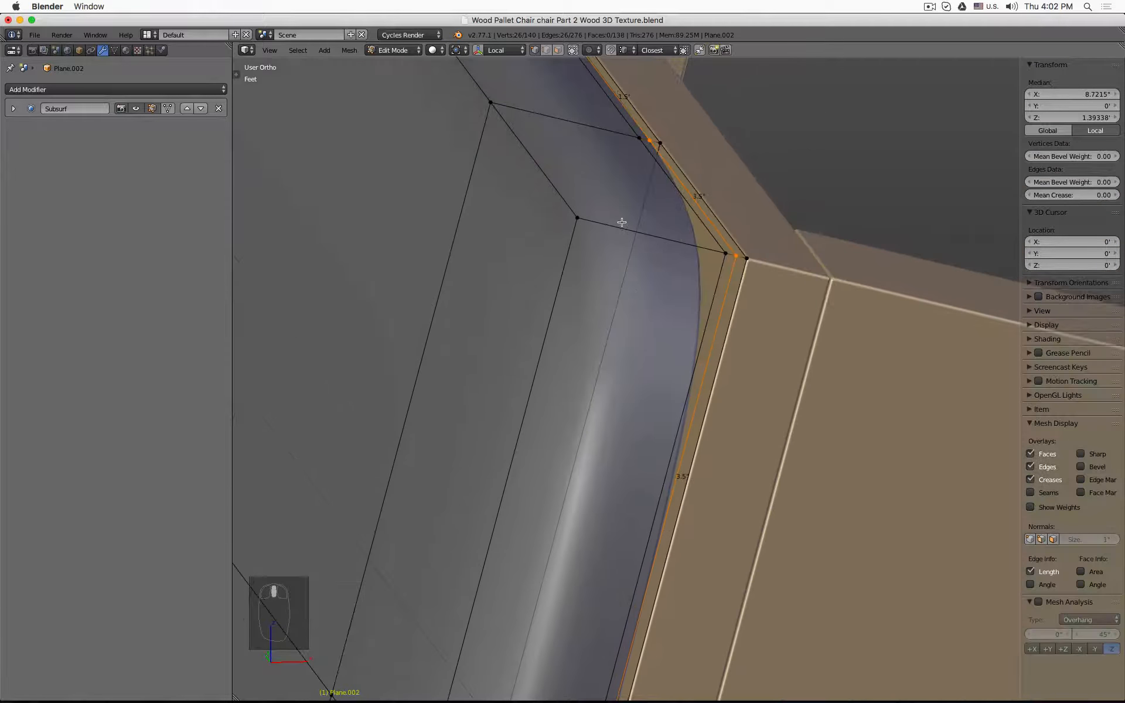
key("ctrl+r")
left_click(615, 221)
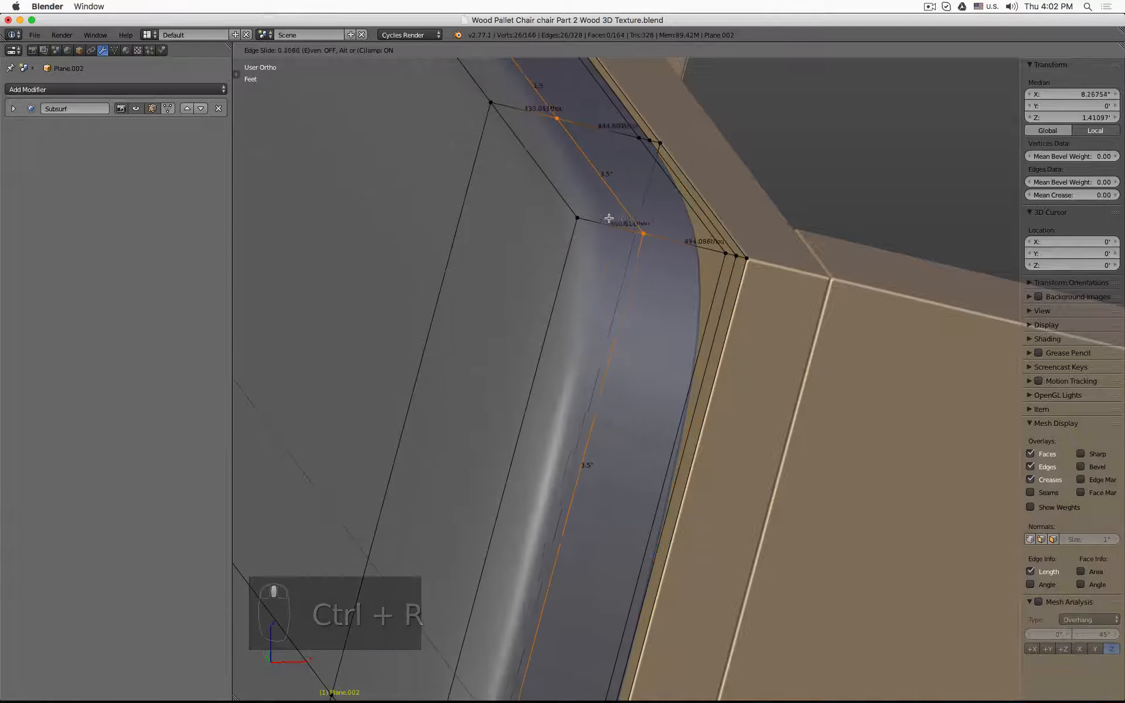
left_click(571, 212)
key("Tab")
scroll(575, 283, "down", 4)
middle_click_drag(575, 284, 605, 276)
scroll(609, 281, "down", 3)
scroll(610, 281, "up", 5)
Delete the edge loop beside the cushion's front face using Edge Loops
key("Tab")
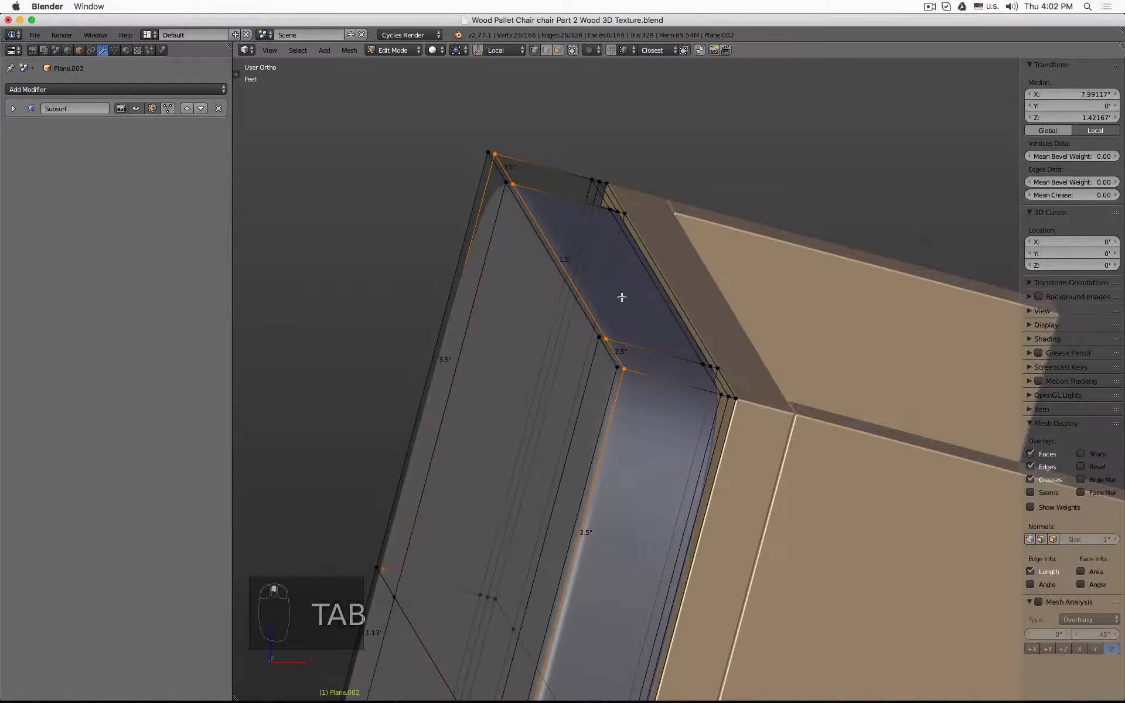
key("x")
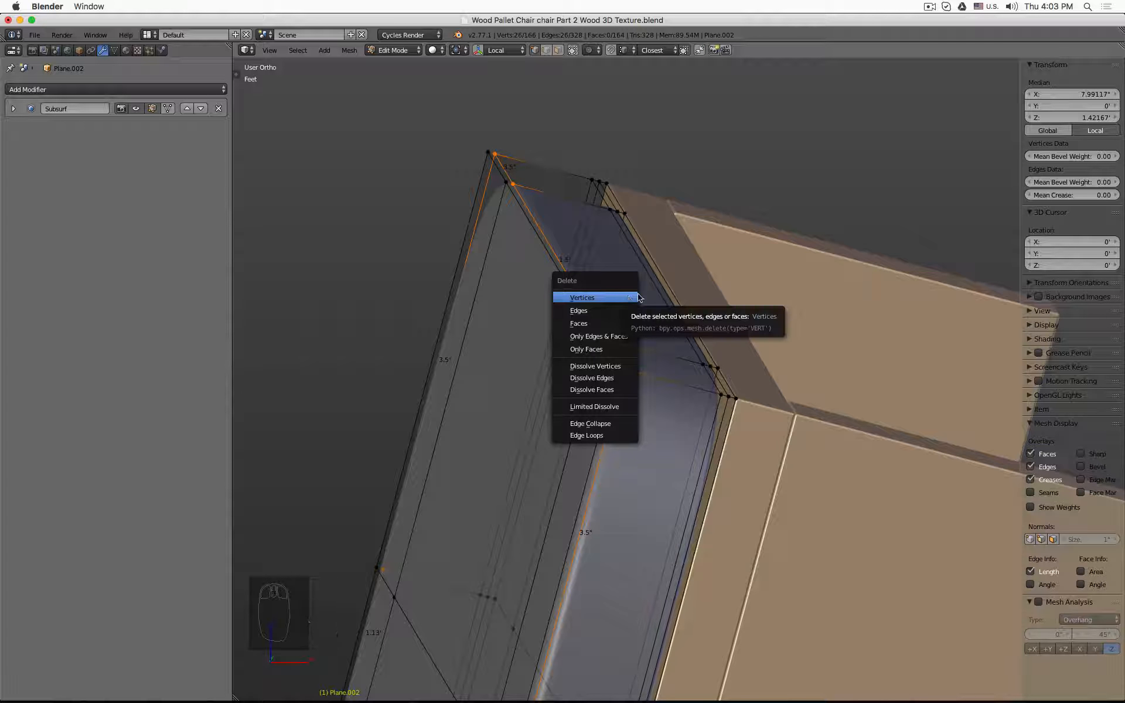
key("Escape")
scroll(622, 300, "down", 3)
middle_click_drag(622, 300, 722, 189)
key("x")
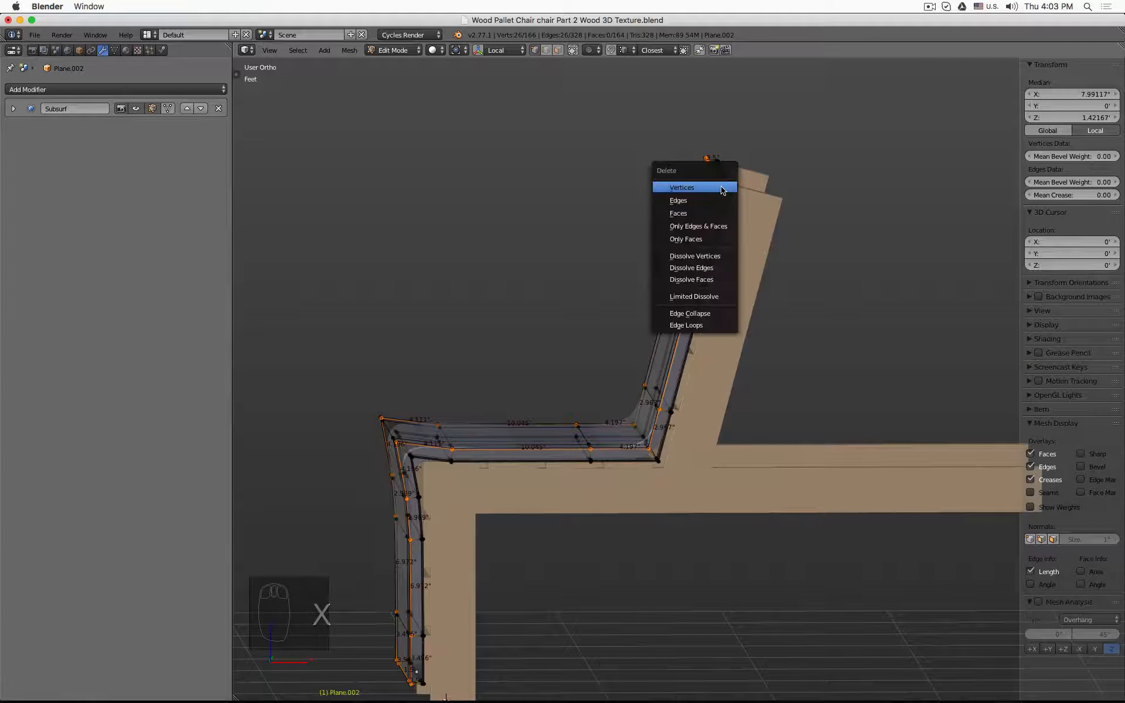
left_click(709, 326)
Delete the extra edge loop nearest the cushion's back edge and check the cushion on the whole chair
scroll(758, 202, "up", 10)
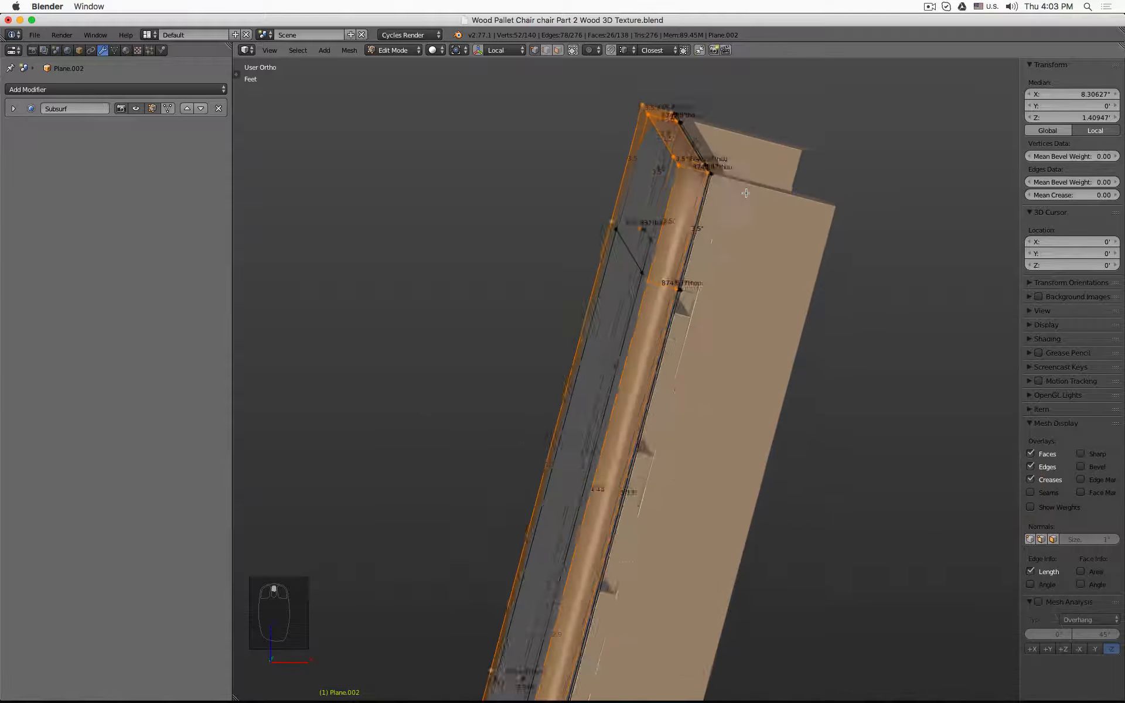
right_click(742, 253)
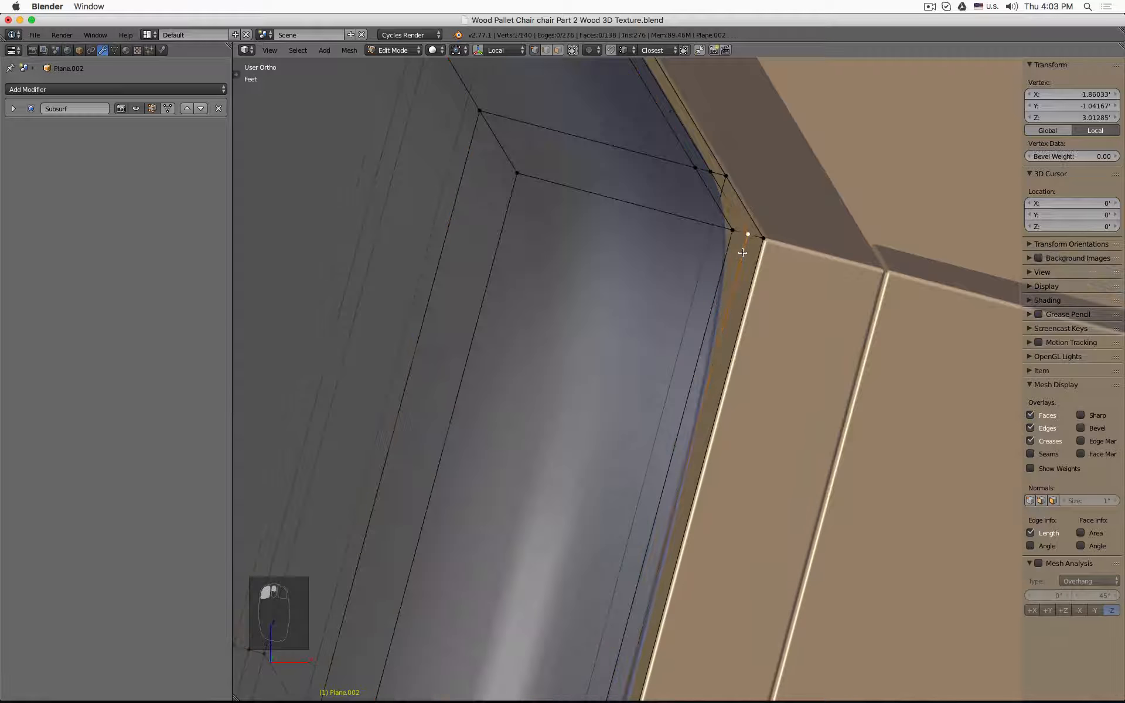
right_click(743, 252, "alt")
key("x")
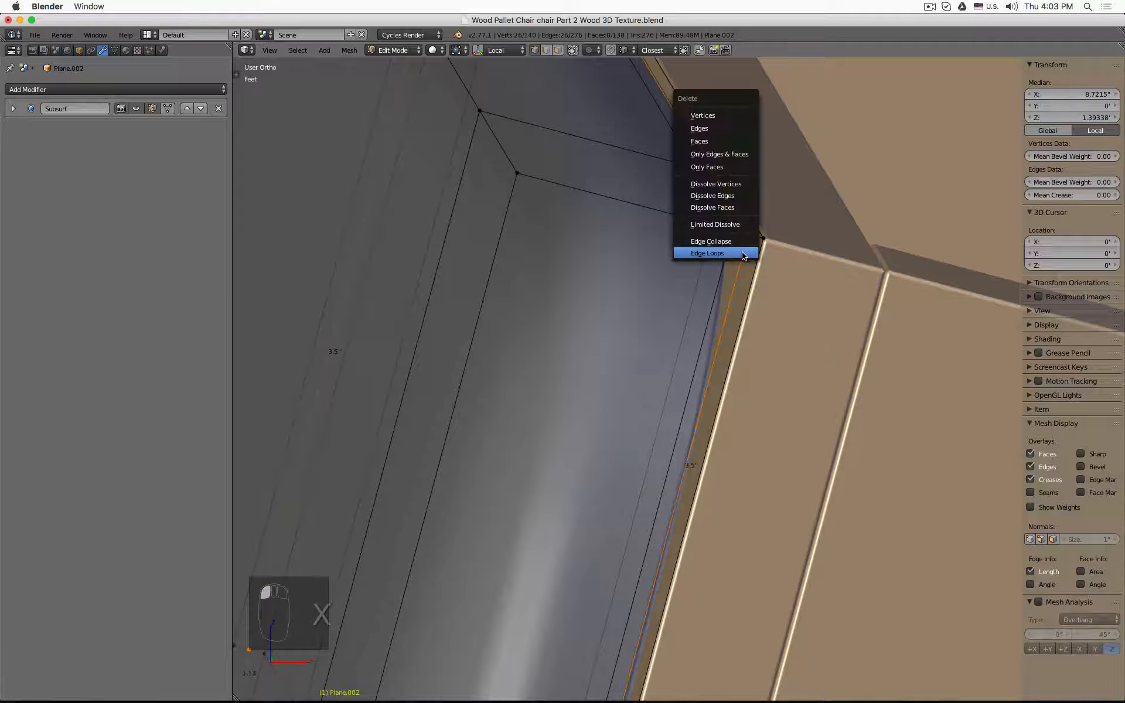
left_click(743, 252)
scroll(743, 252, "down", 3)
middle_click_drag(752, 252, 743, 390)
key("Tab")
scroll(762, 393, "up", 2)
scroll(768, 416, "down", 2)
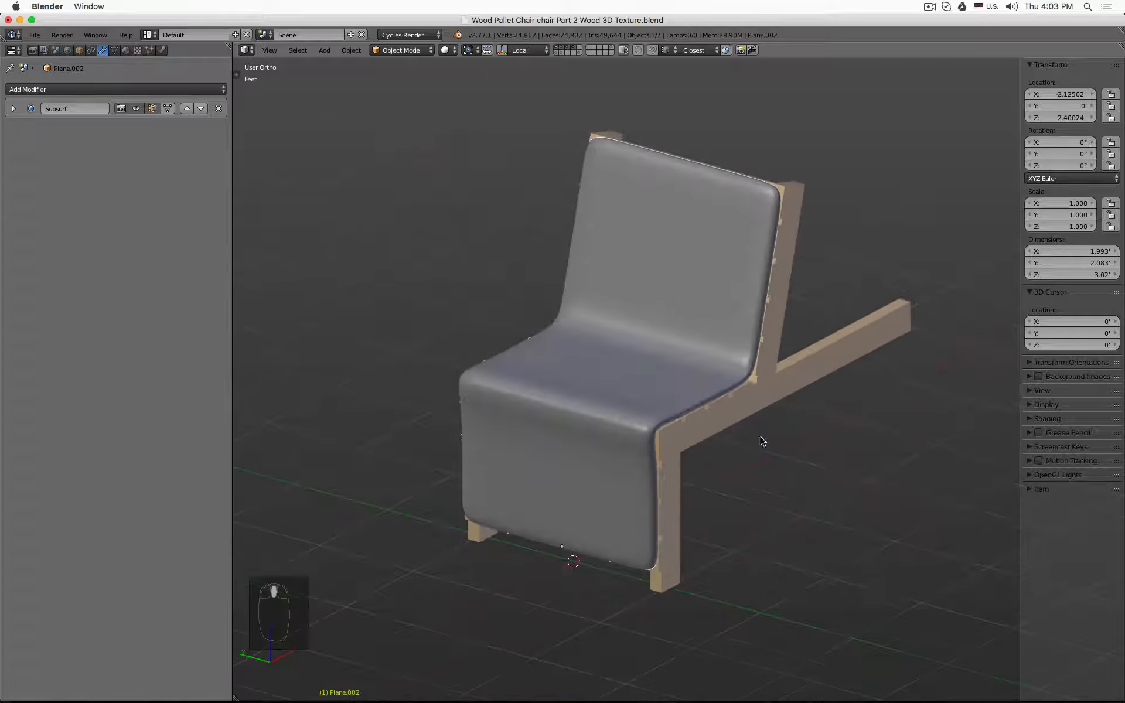
middle_click_drag(763, 441, 789, 460)
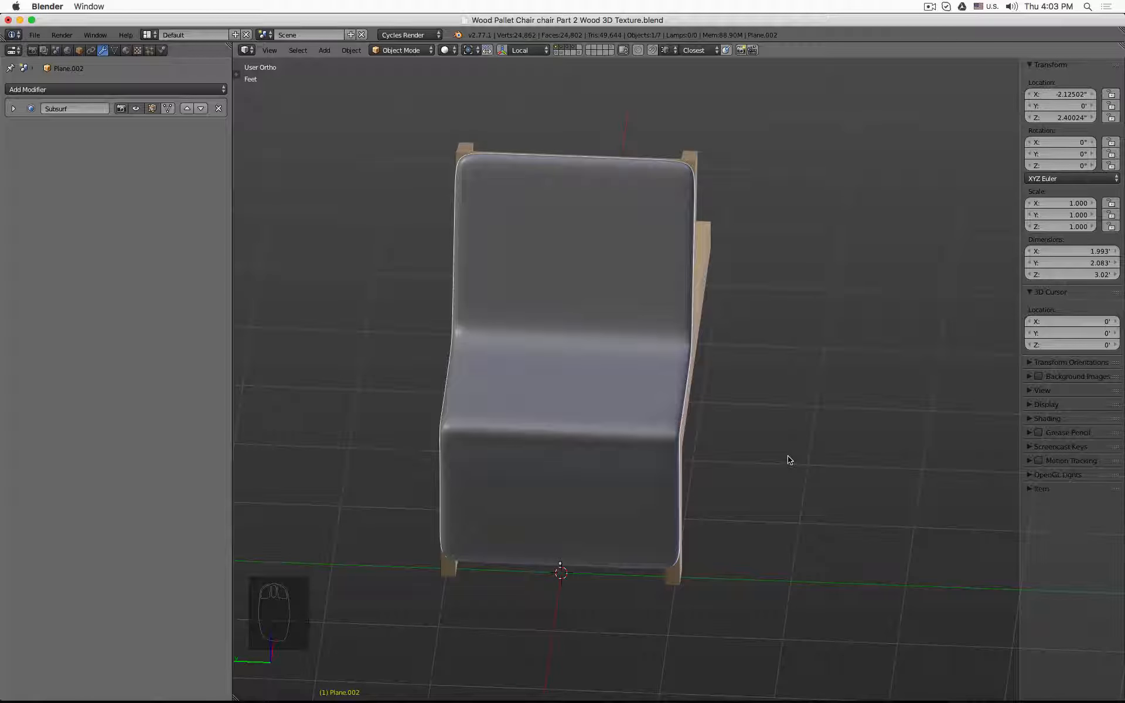
Select the cushion's entire mesh and scale it along the Y axis to about 0.95 of its width
key("Tab")
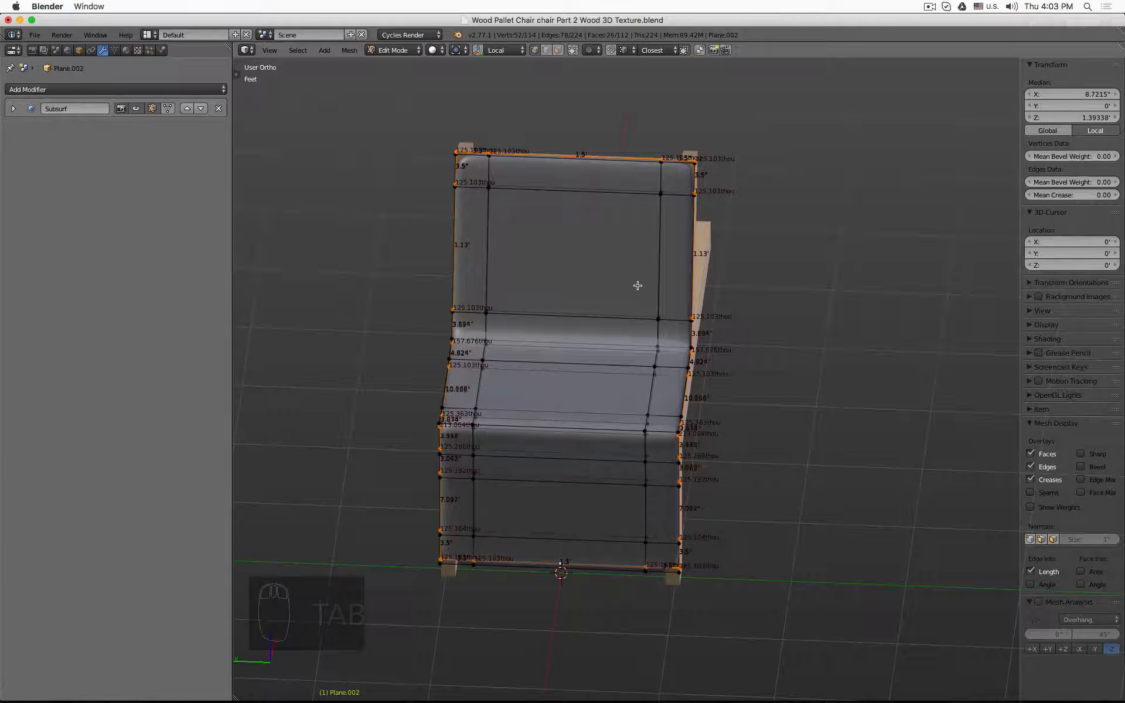
key("z")
key("a")
key("a")
key("a")
key("KP_1")
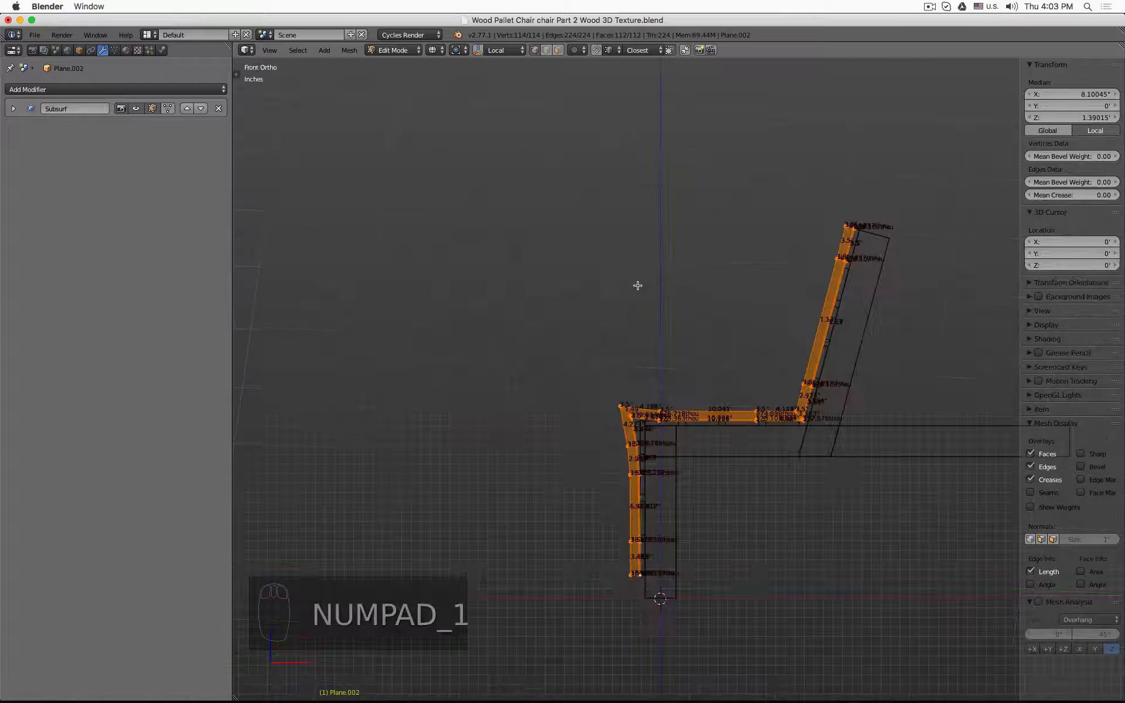
key("KP_3")
key("ctrl+KP_3")
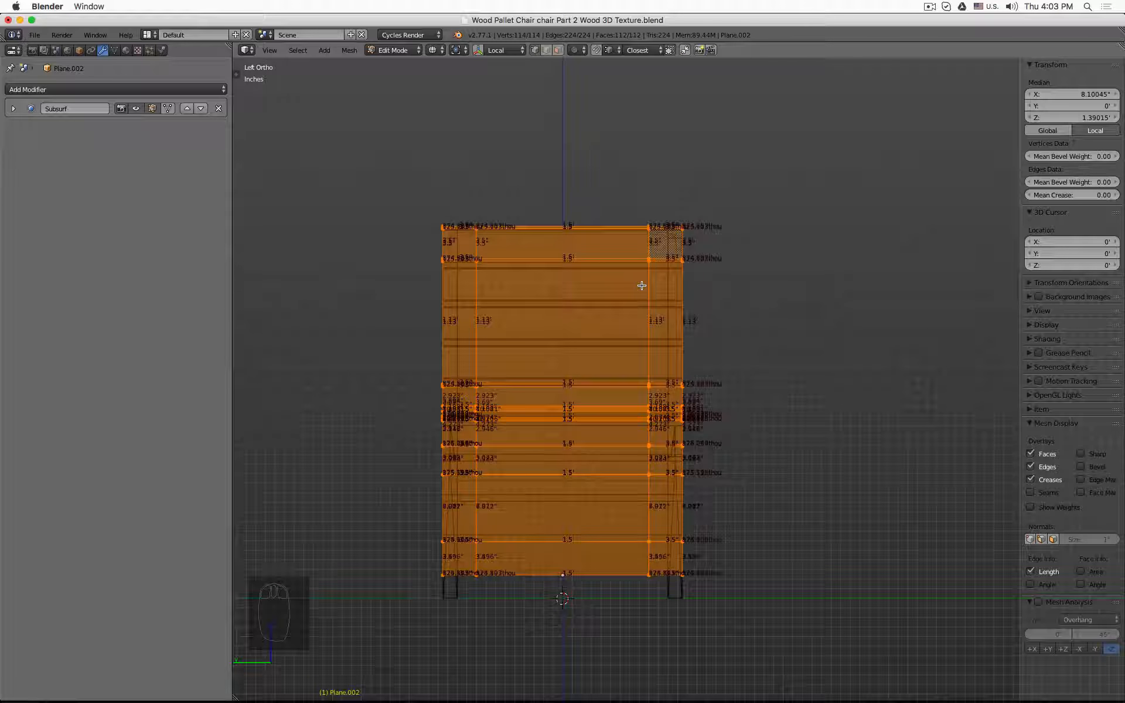
key("s")
key("y")
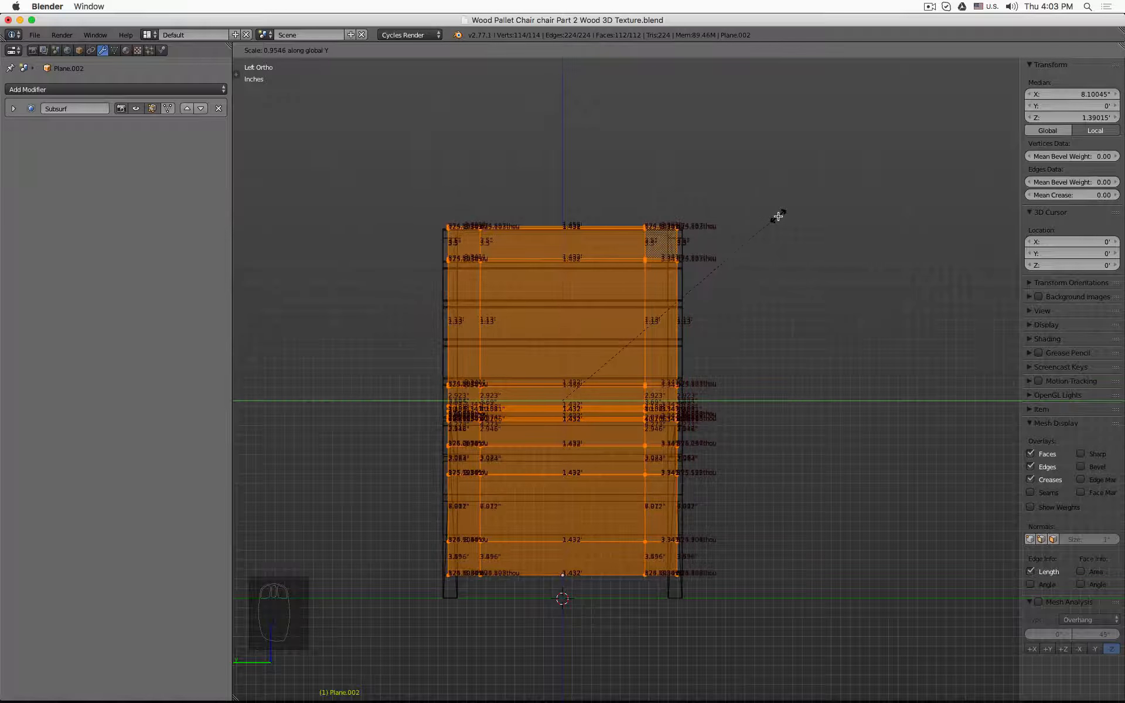
left_click(776, 216)
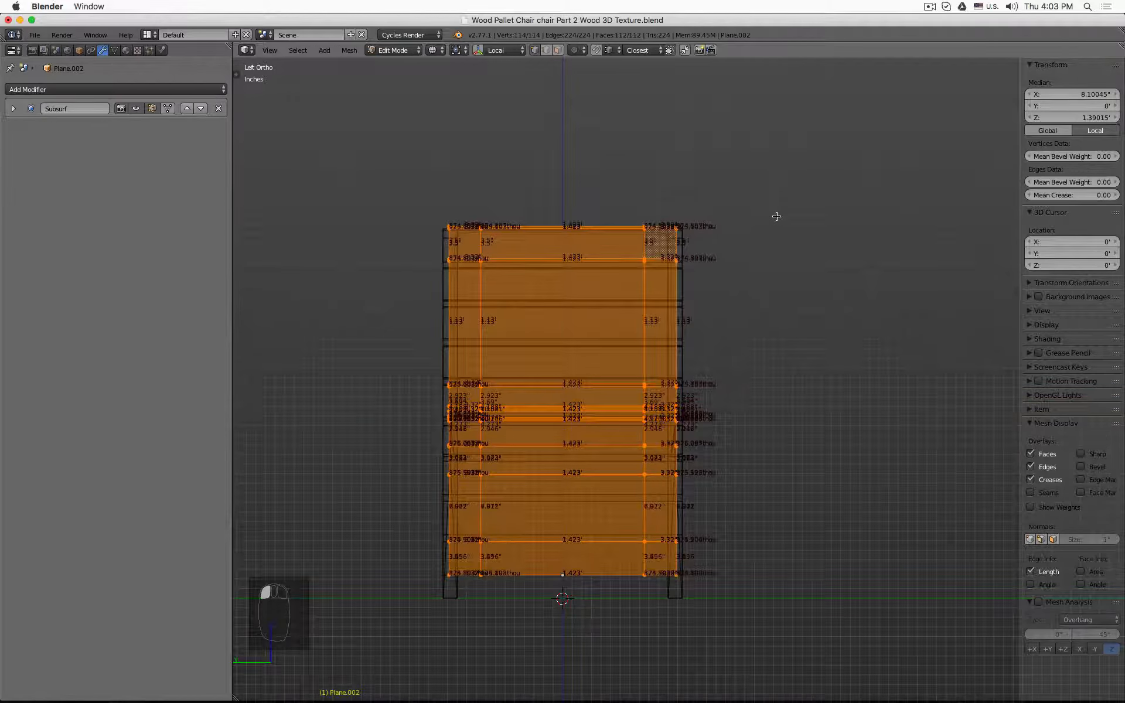
Select the cushion's lower front end section and move it up about 0.58" along the Z axis
key("KP_1")
mouse_move(633, 276)
middle_mouse_down()
mouse_move(681, 280)
mouse_move(653, 314)
middle_mouse_up()
key("a")
key("b")
mouse_move(431, 522)
left_mouse_down()
mouse_move(660, 585)
mouse_move(677, 575)
left_mouse_up()
key("z")
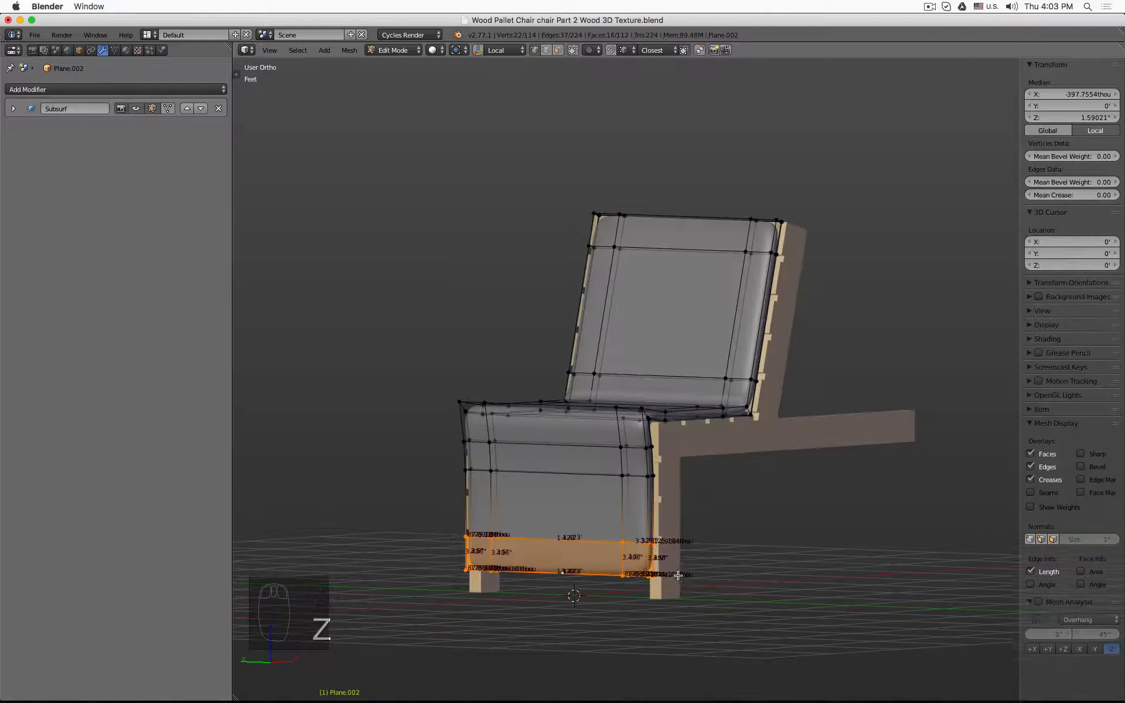
scroll(677, 575, "up", 7)
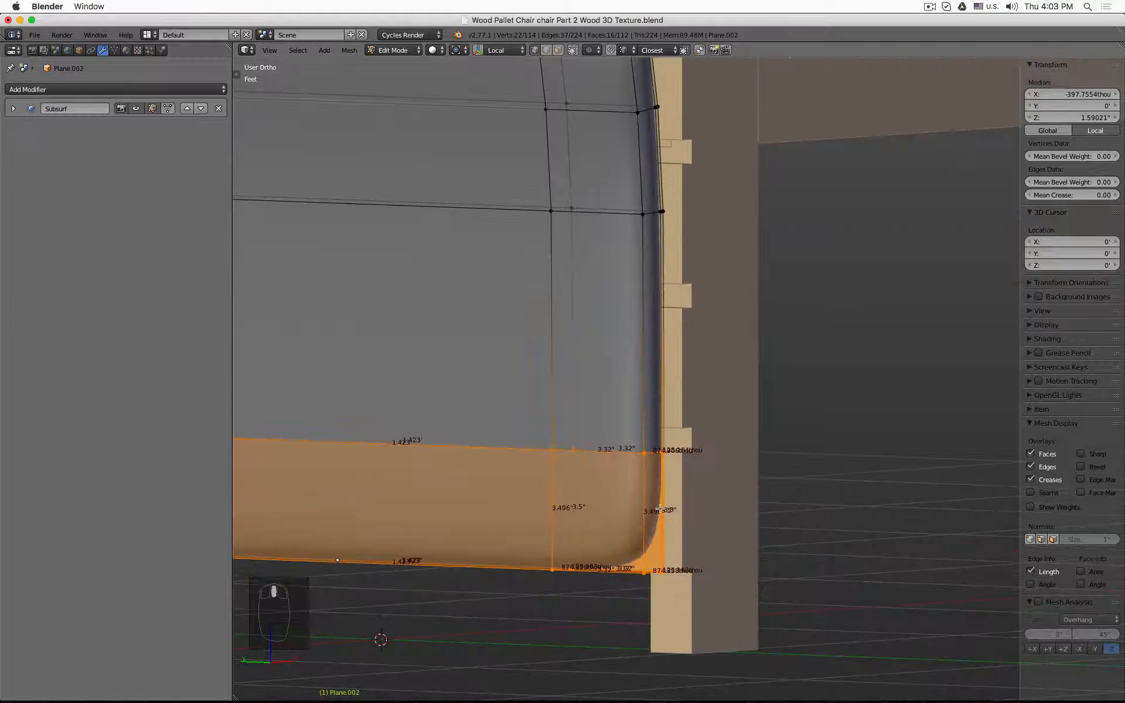
key("g")
key("z")
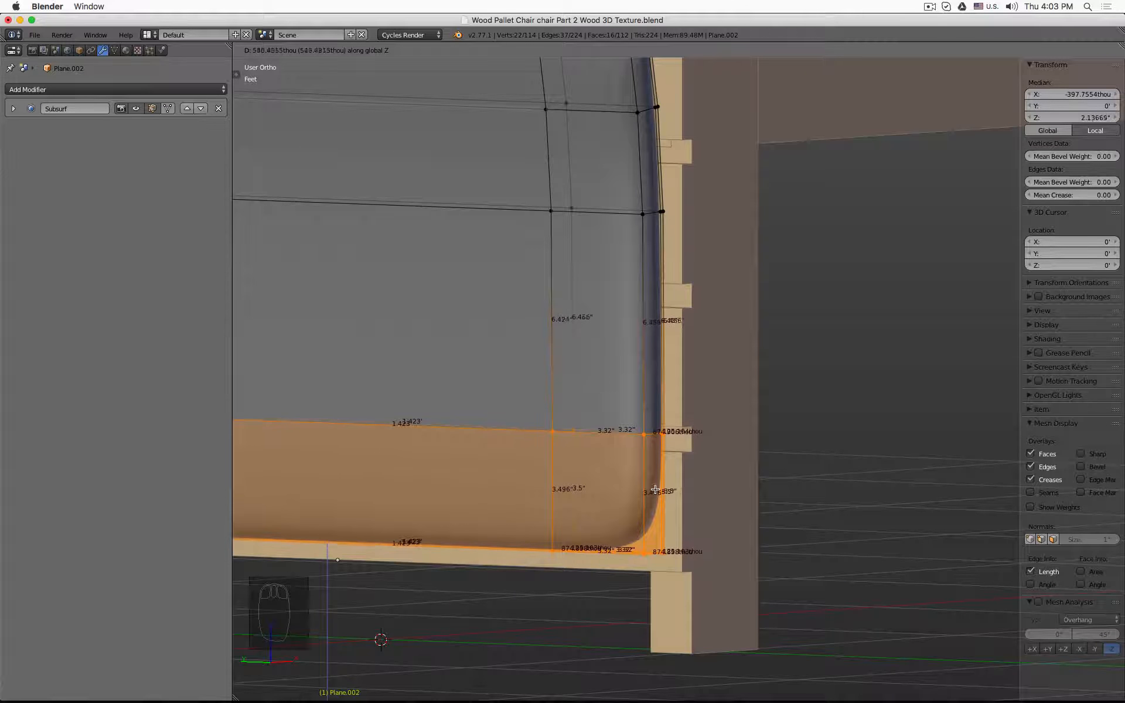
left_click(655, 489)
key("Tab")
Select all vertices of the cushion's end section at the top of the backrest
scroll(654, 489, "down", 6)
middle_click_drag(654, 489, 648, 365)
scroll(655, 519, "down", 3)
scroll(649, 364, "up", 8)
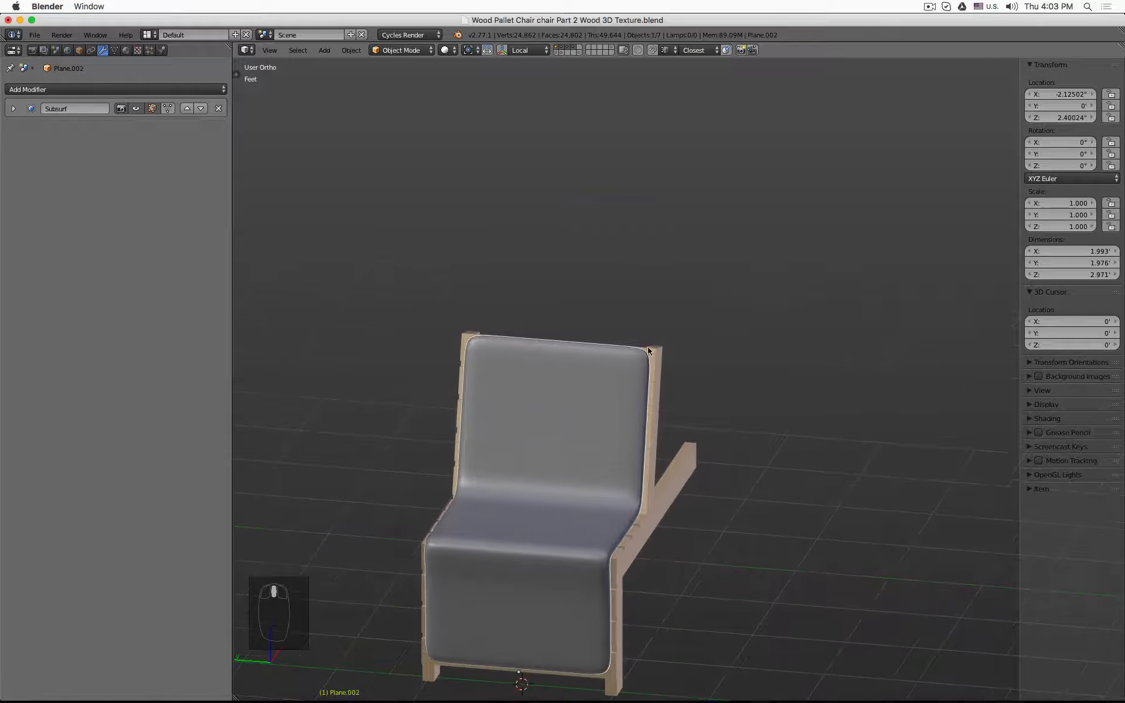
key("KP_1")
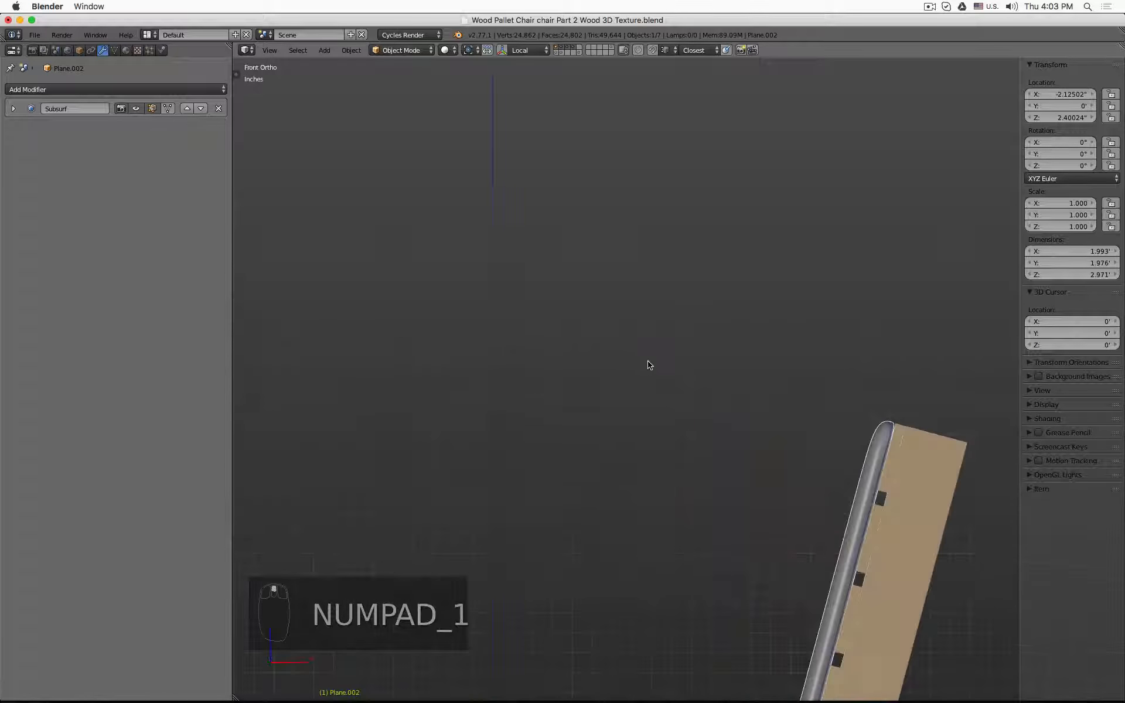
key("Tab")
key("z")
scroll(648, 328, "right", 5)
scroll(648, 295, "up", 4)
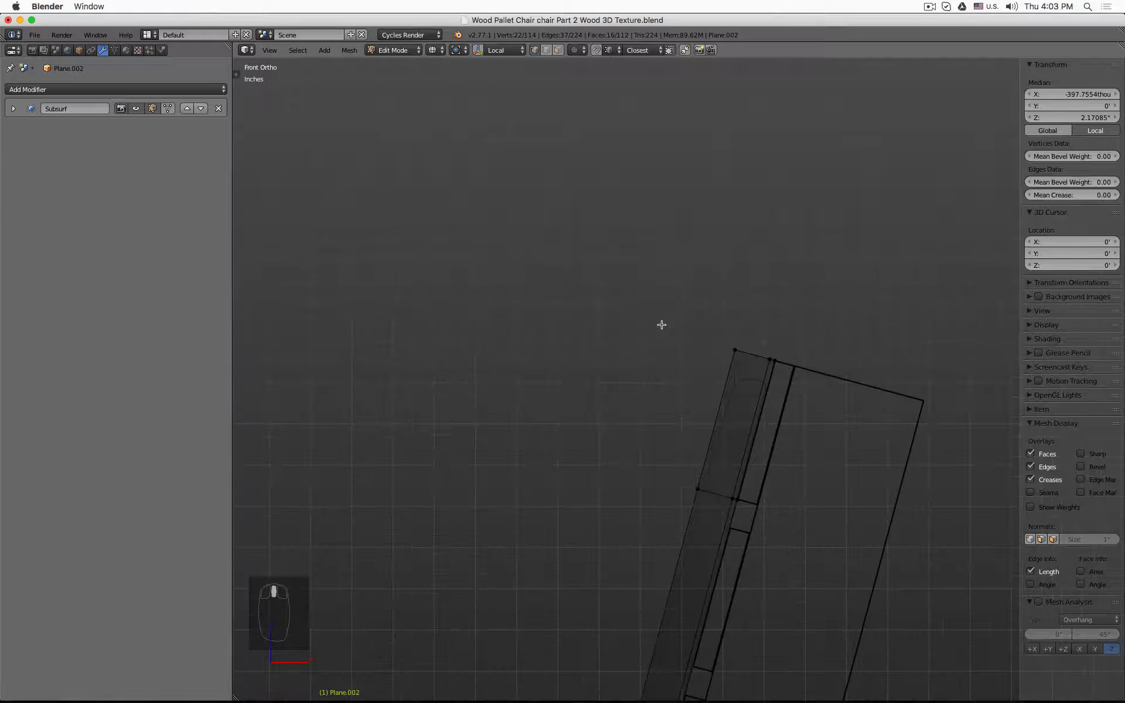
key("a")
key("b")
left_click_drag(608, 275, 888, 591)
middle_click_drag(779, 484, 715, 236, "shift")
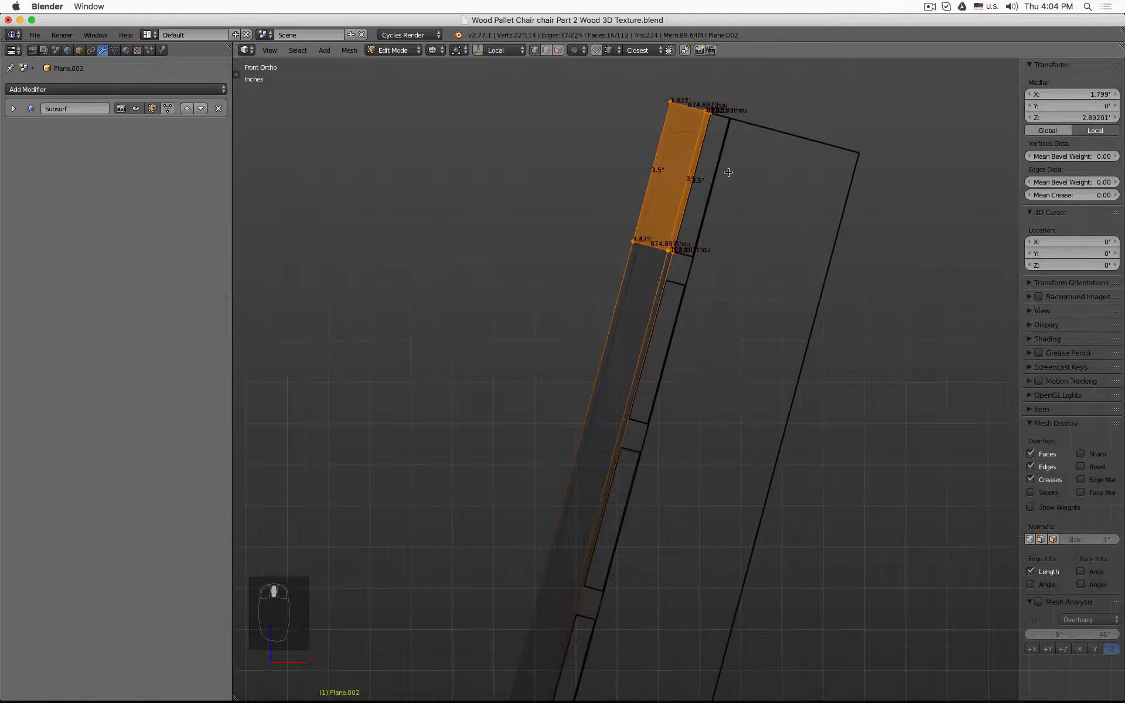
Try to move the selected top section freely down along the backrest and check the cushion in solid shading
key("g")
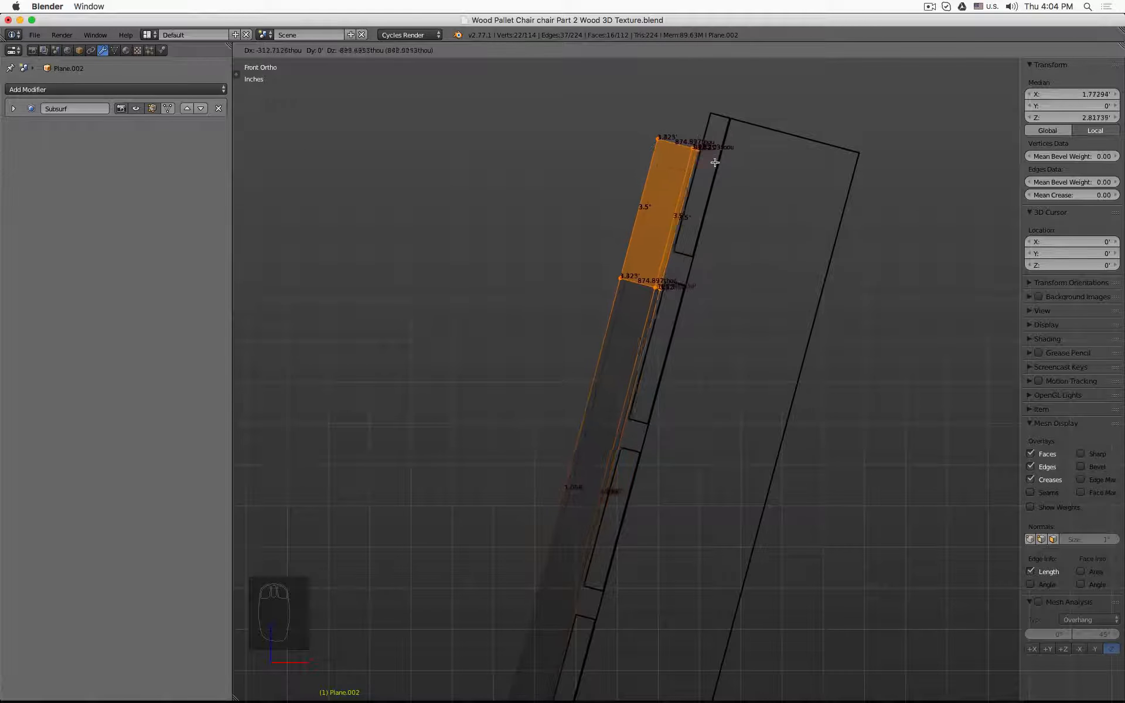
left_click(721, 193)
scroll(721, 193, "down", 5)
mouse_move(721, 193)
middle_mouse_down()
mouse_move(629, 243)
mouse_move(680, 252)
middle_mouse_up()
key("Tab")
key("z")
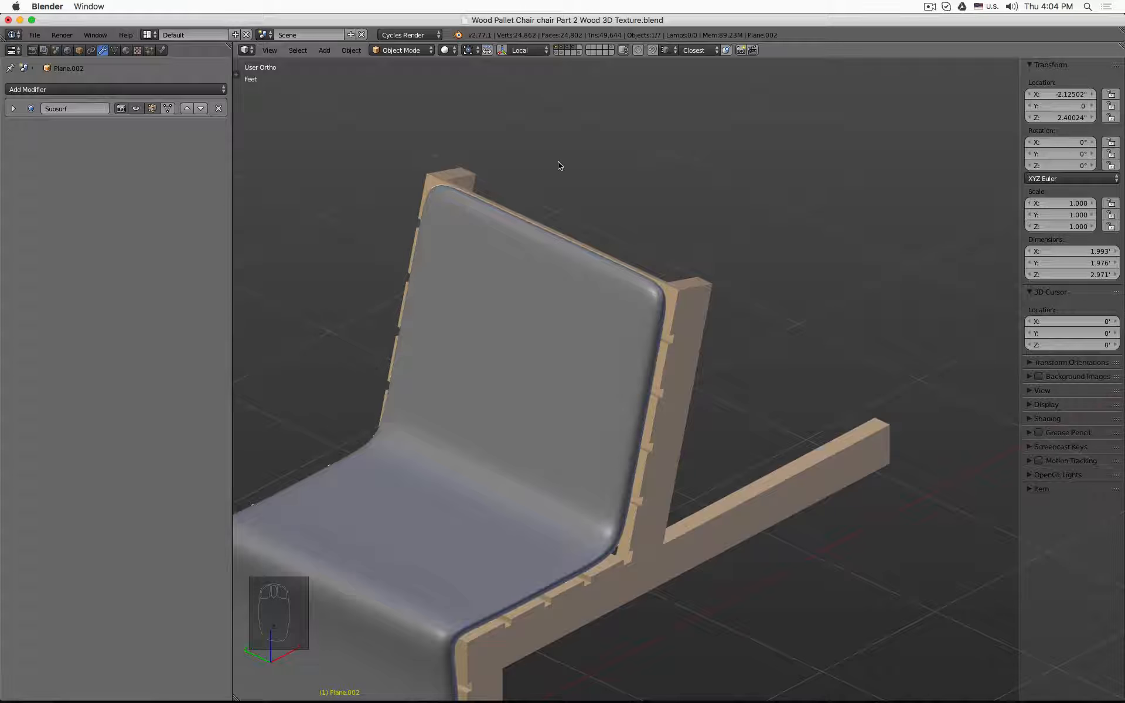
Set the transform orientation to Normal, reopen the cushion mesh for editing, and enable the transform manipulator and face selection
left_click(523, 50)
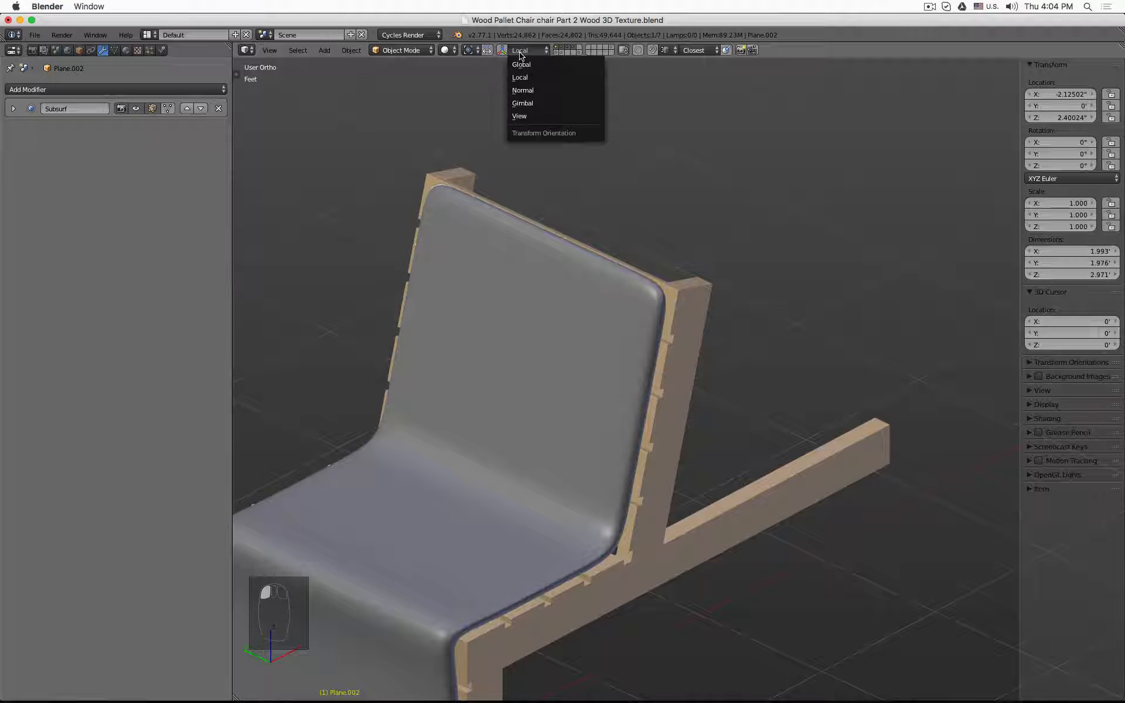
left_click(530, 90)
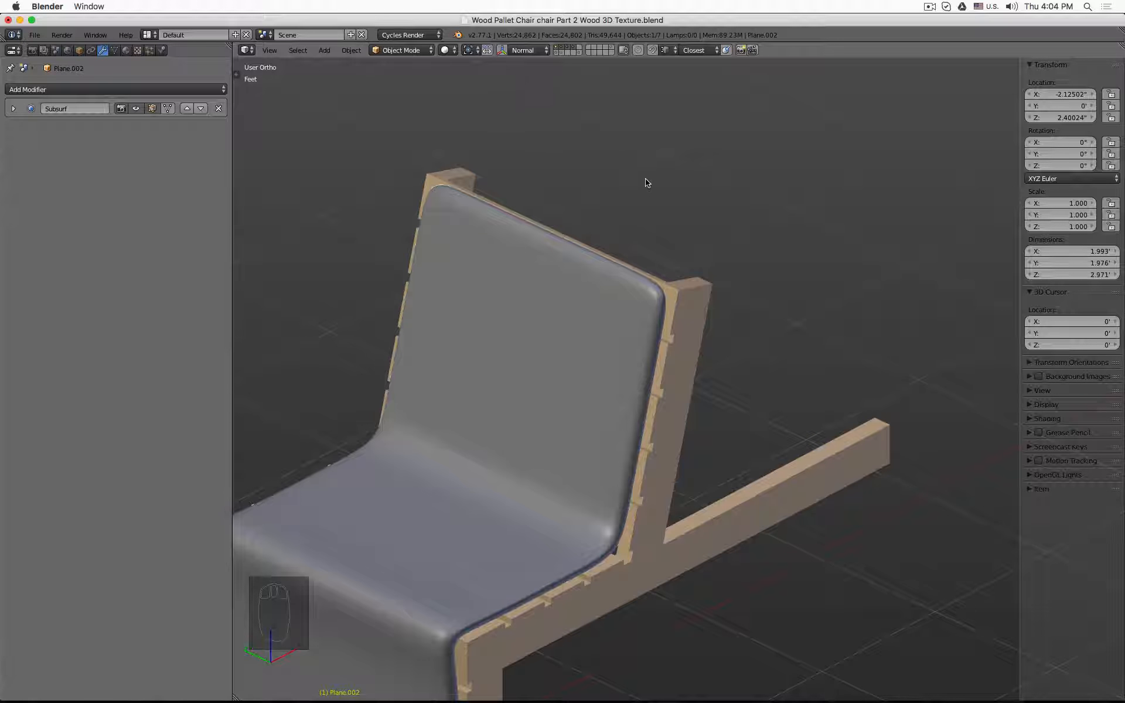
key("Tab")
left_click(479, 51)
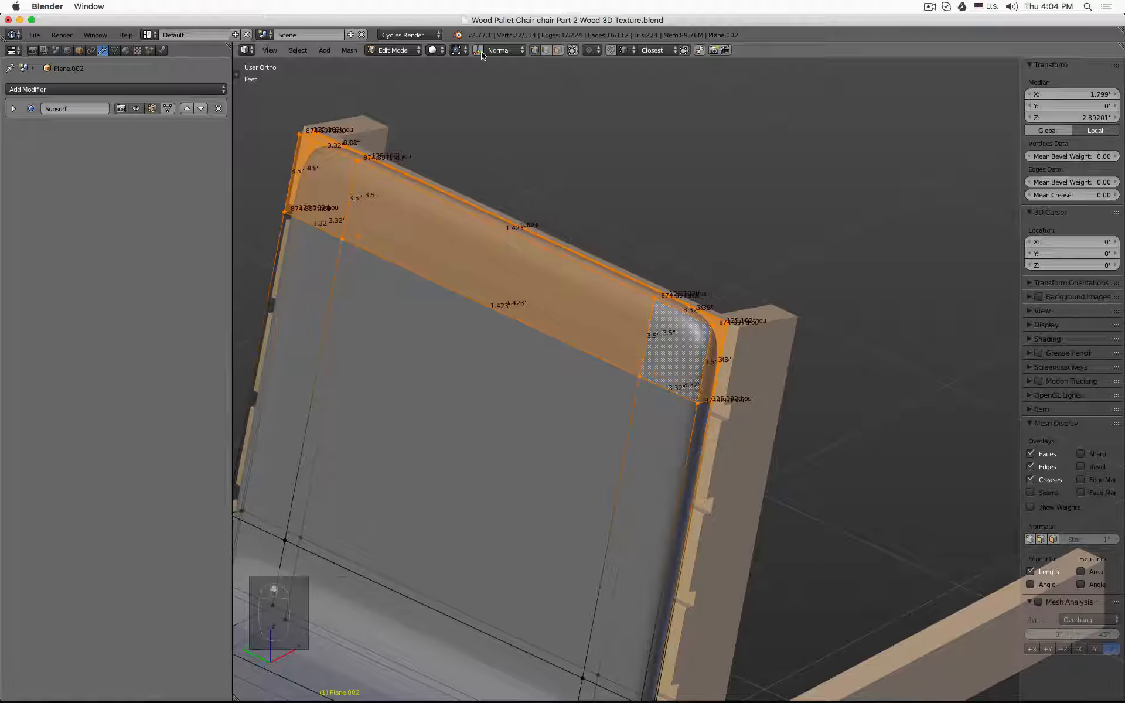
left_click(594, 50)
middle_click_drag(603, 176, 720, 247)
Select all faces of the cushion's top backrest section through the mesh in a wireframe front view
key("a")
right_click(683, 232)
scroll(715, 255, "up", 3)
key("KP_1")
key("z")
key("b")
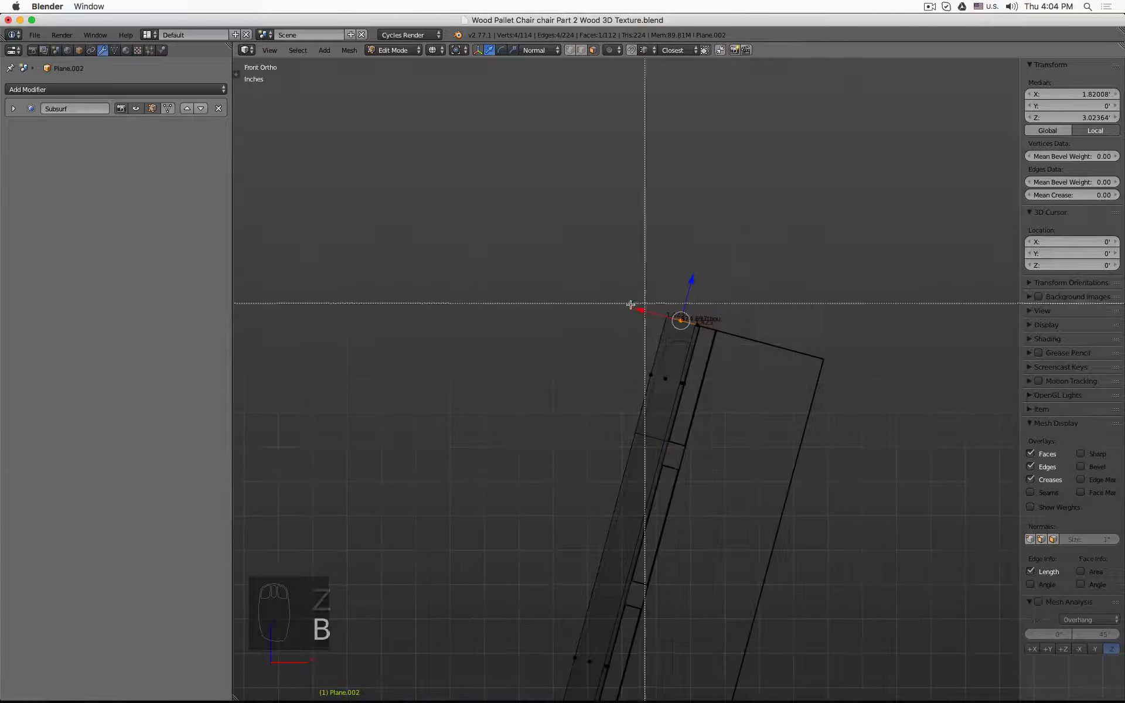
left_click_drag(556, 267, 782, 460)
scroll(712, 342, "up", 4)
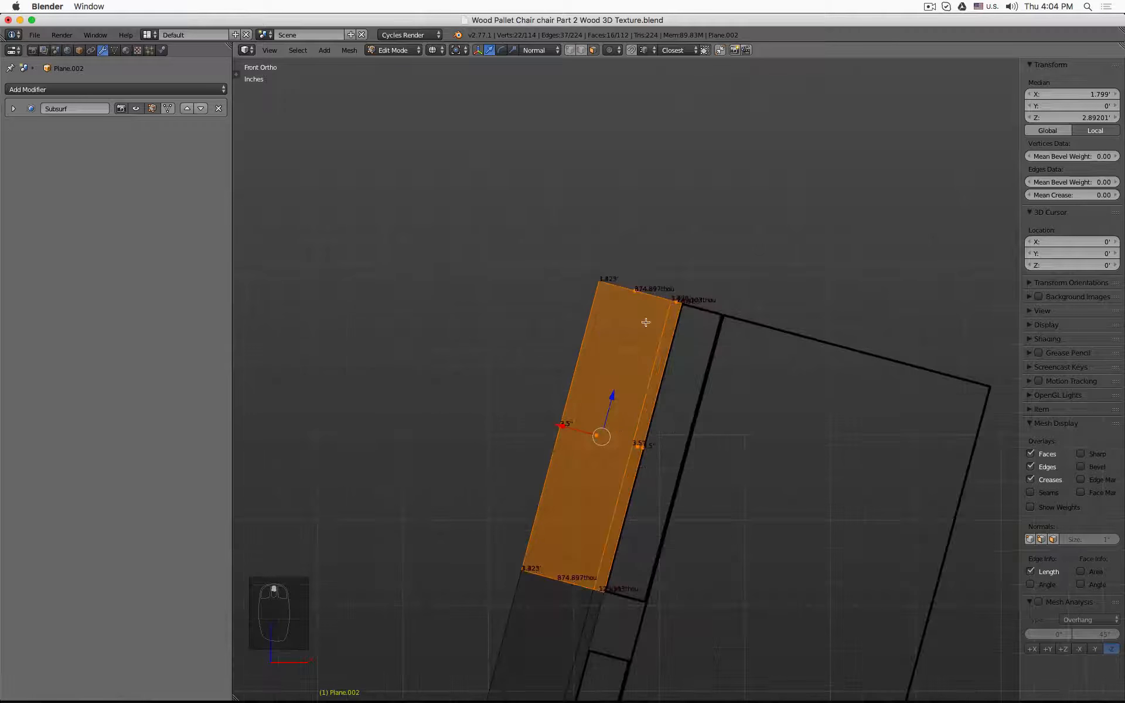
Move the selected top section slightly down along the backrest on its normal Z axis and check the smoothed cushion
scroll(561, 530, "down", 3)
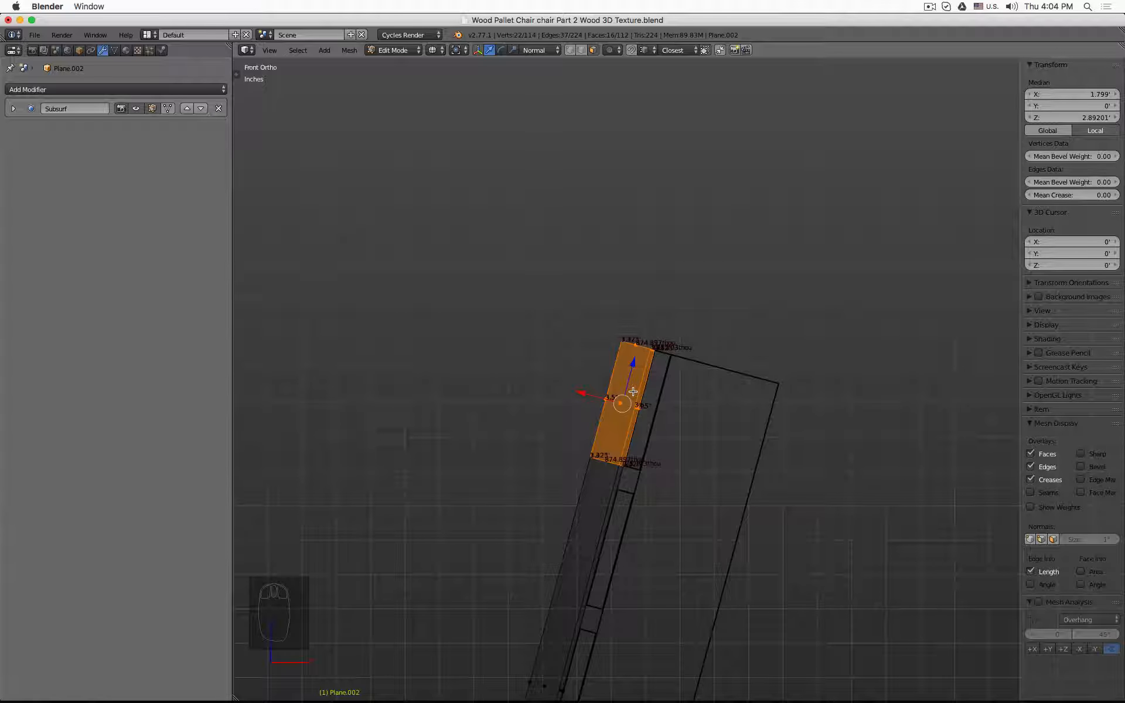
middle_click_drag(593, 377, 619, 380)
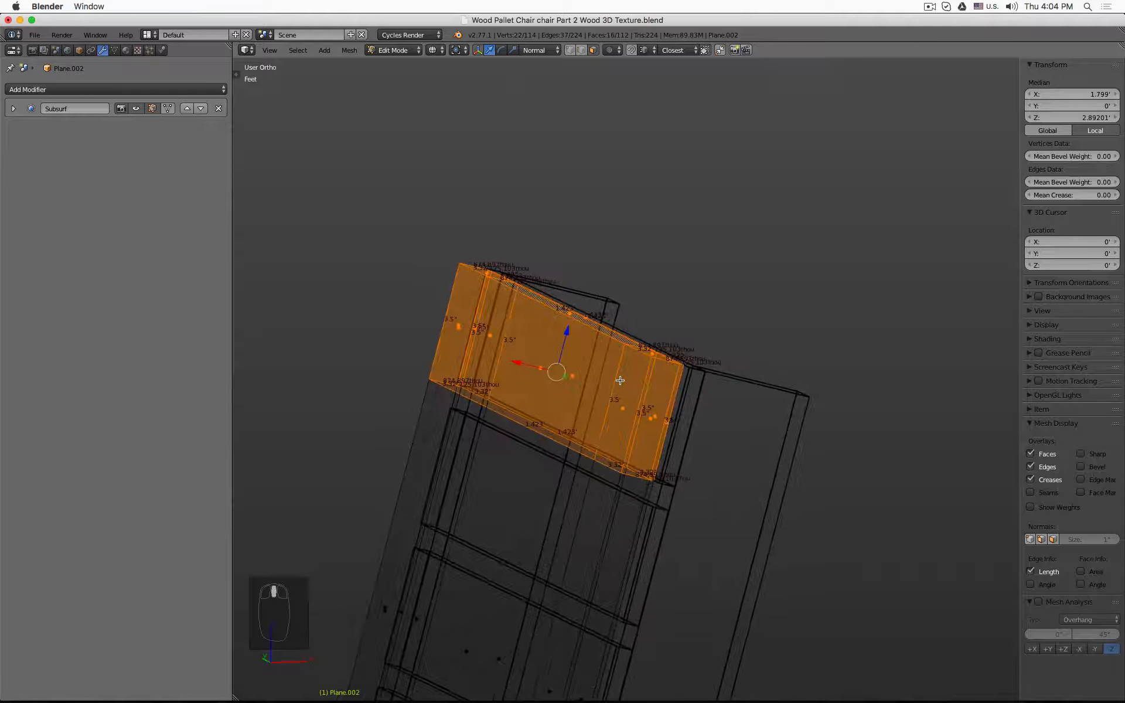
key("KP_1")
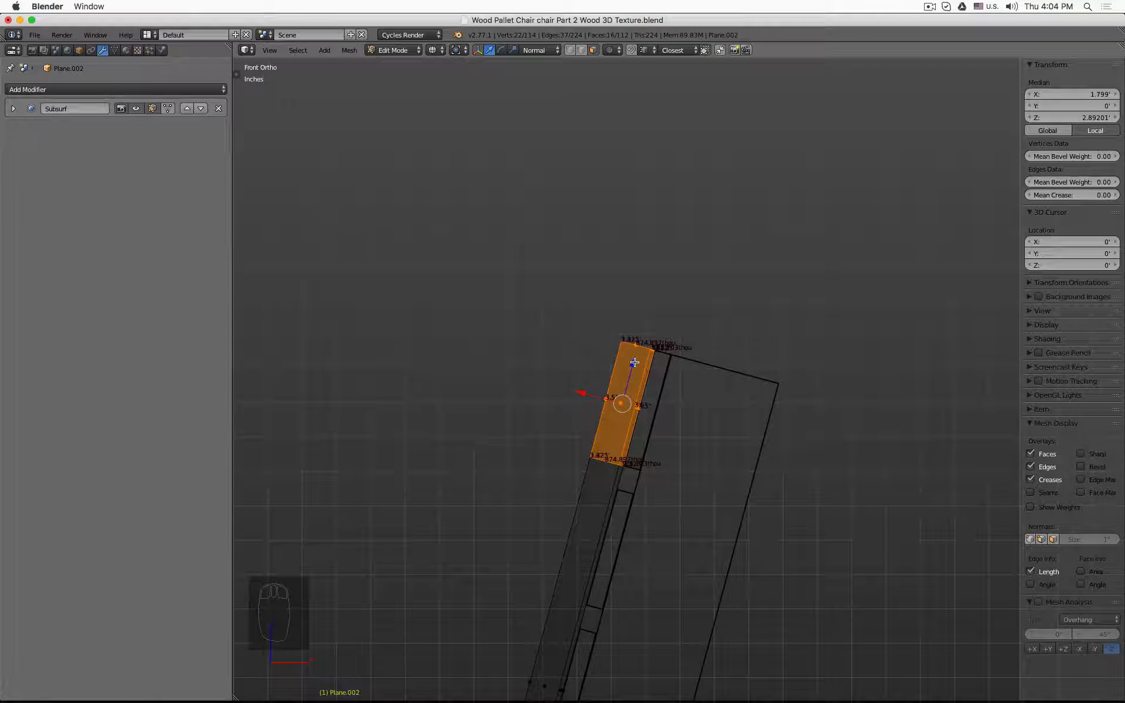
left_click_drag(635, 363, 623, 384)
middle_click_drag(484, 360, 641, 415)
key("Tab")
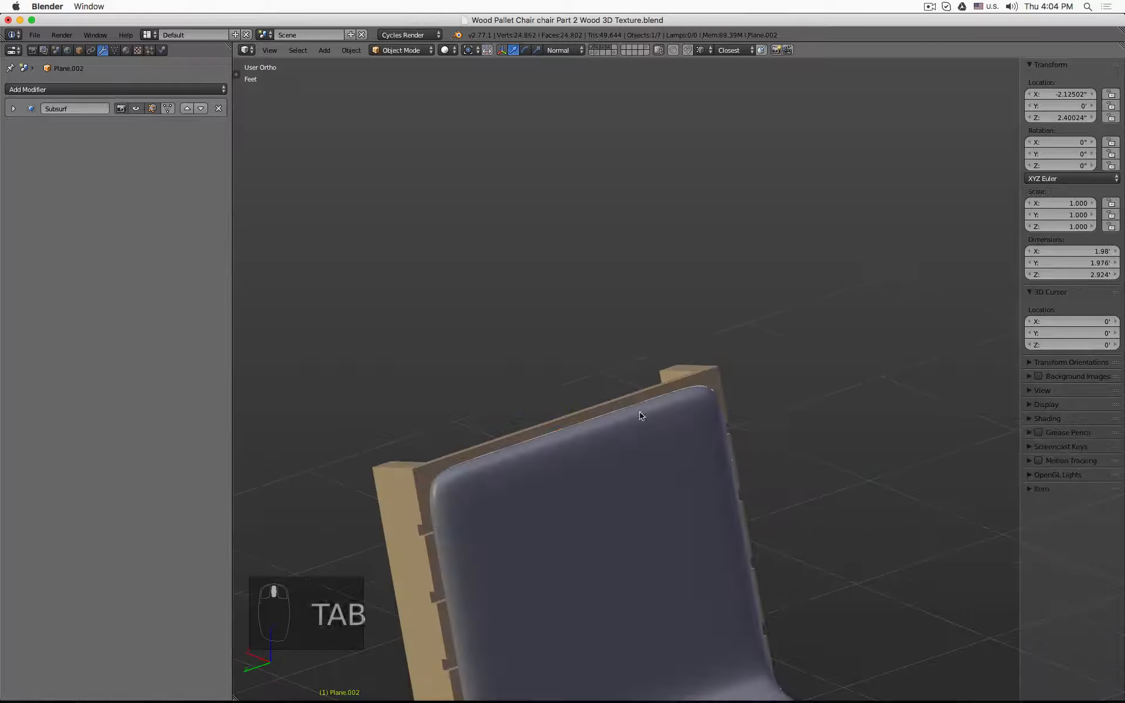
middle_click_drag(775, 437, 625, 416)
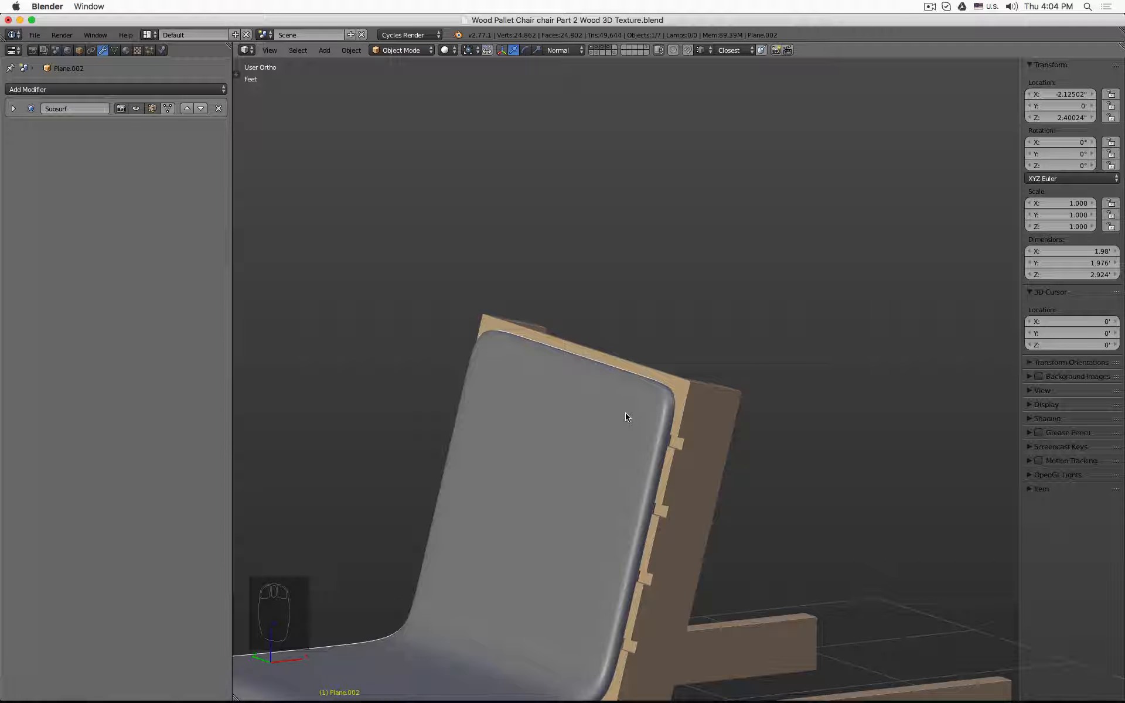
Select the two inner front vertices at the lower edge of the top section and pull them outward along their normal
key("Tab")
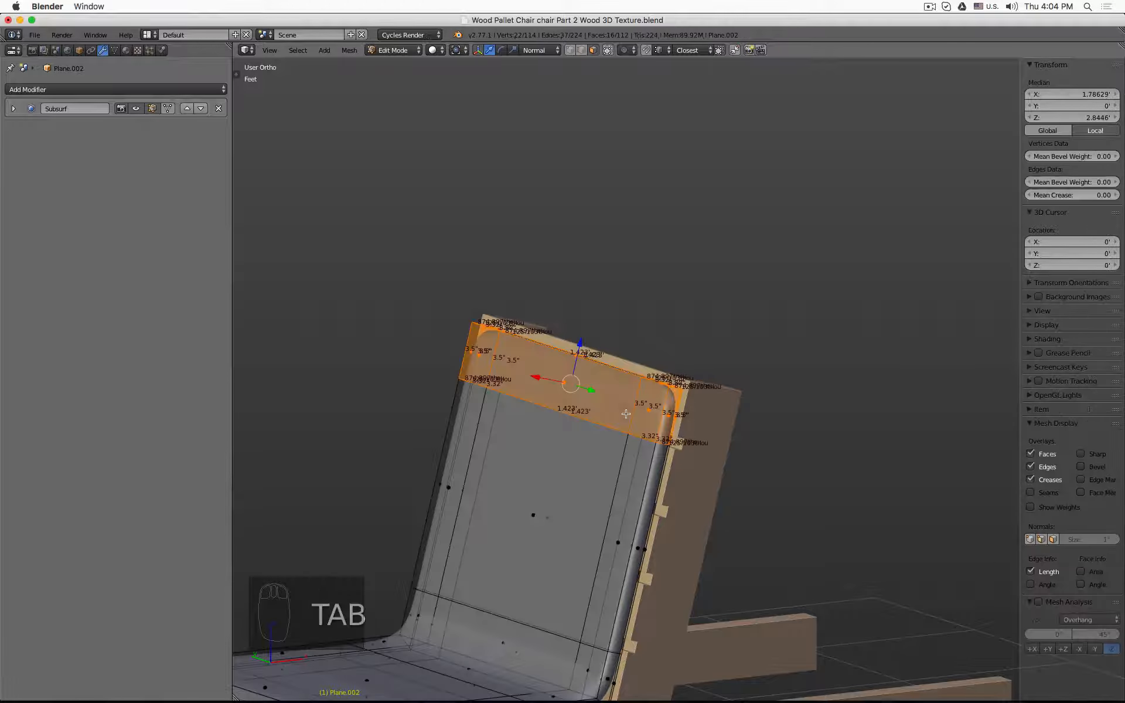
middle_click_drag(624, 412, 650, 422)
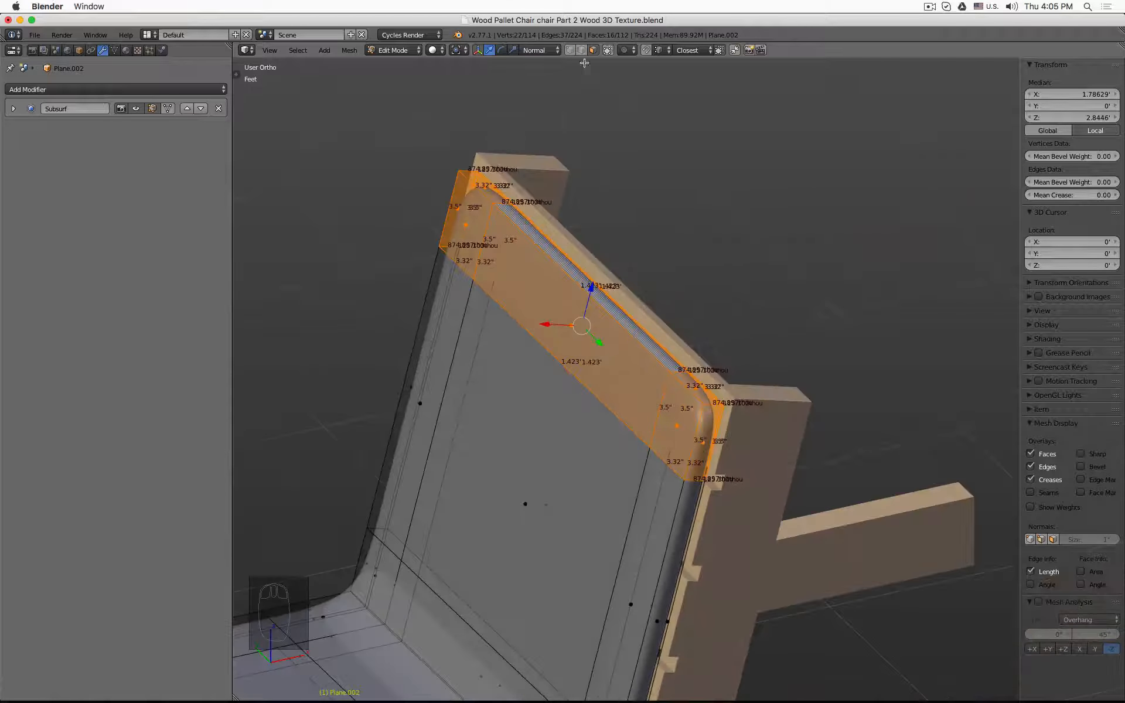
left_click(569, 50)
right_click(474, 279)
right_click(645, 453, "shift")
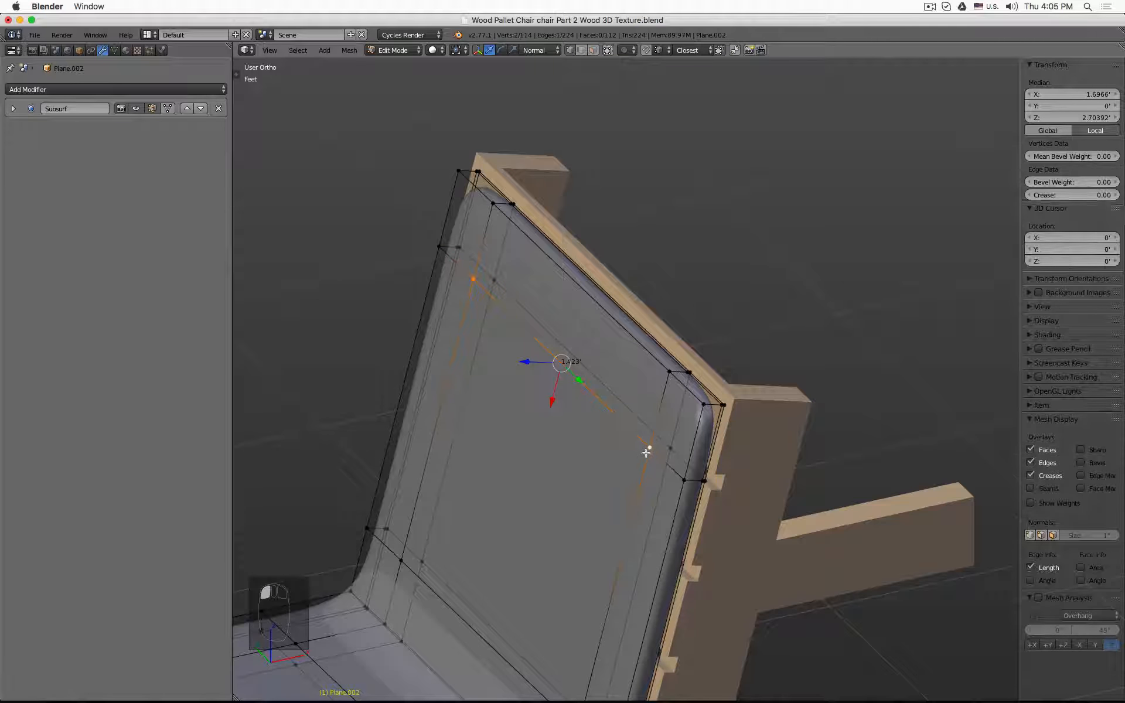
key("g")
left_click(508, 359)
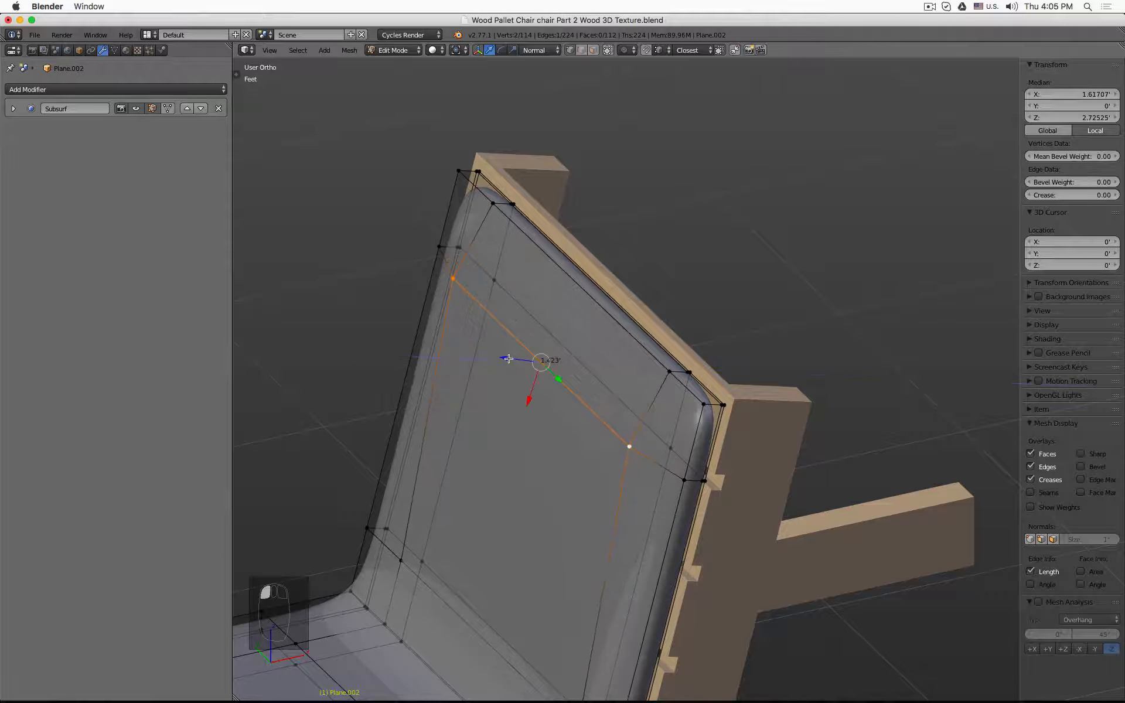
Select all faces of the cushion's top section again in a wireframe front view, keeping the Normal orientation
key("KP_1")
key("z")
key("a")
key("b")
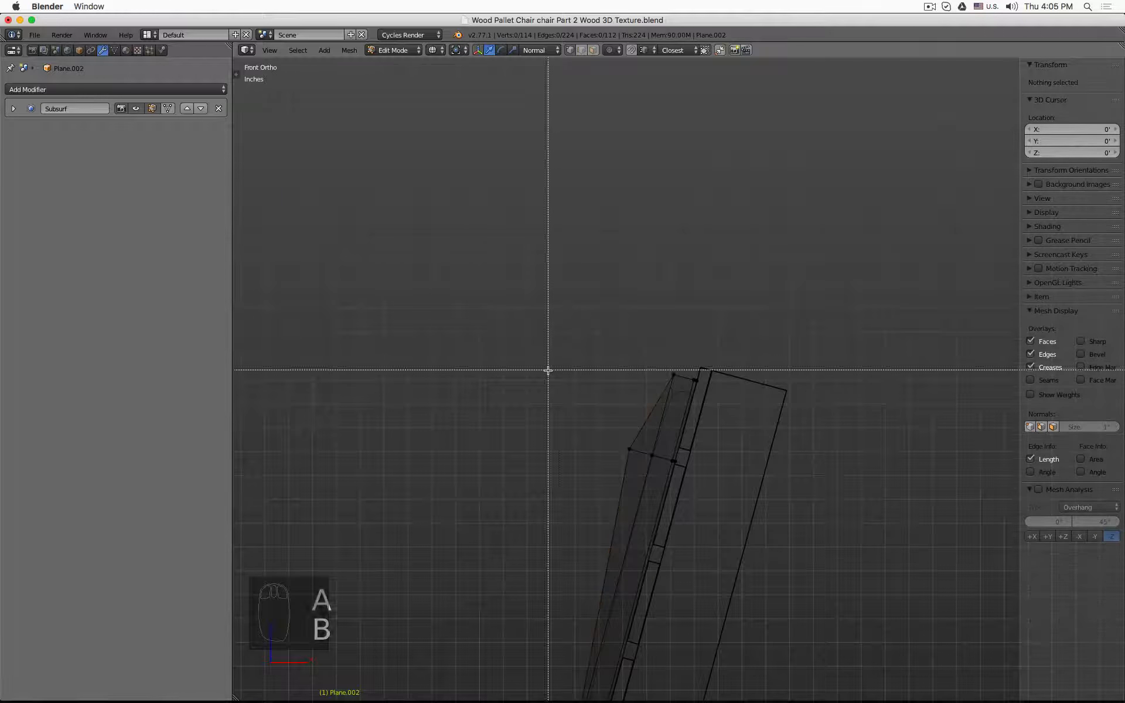
left_click_drag(539, 333, 721, 478)
left_click(538, 49)
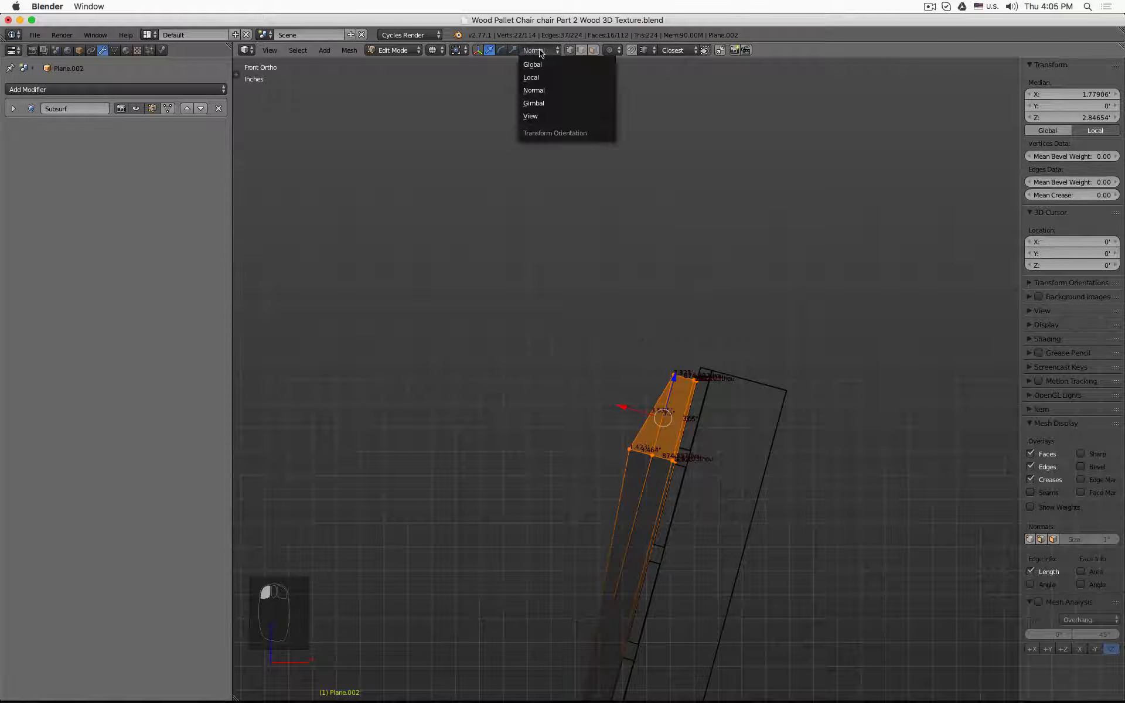
left_click(543, 52)
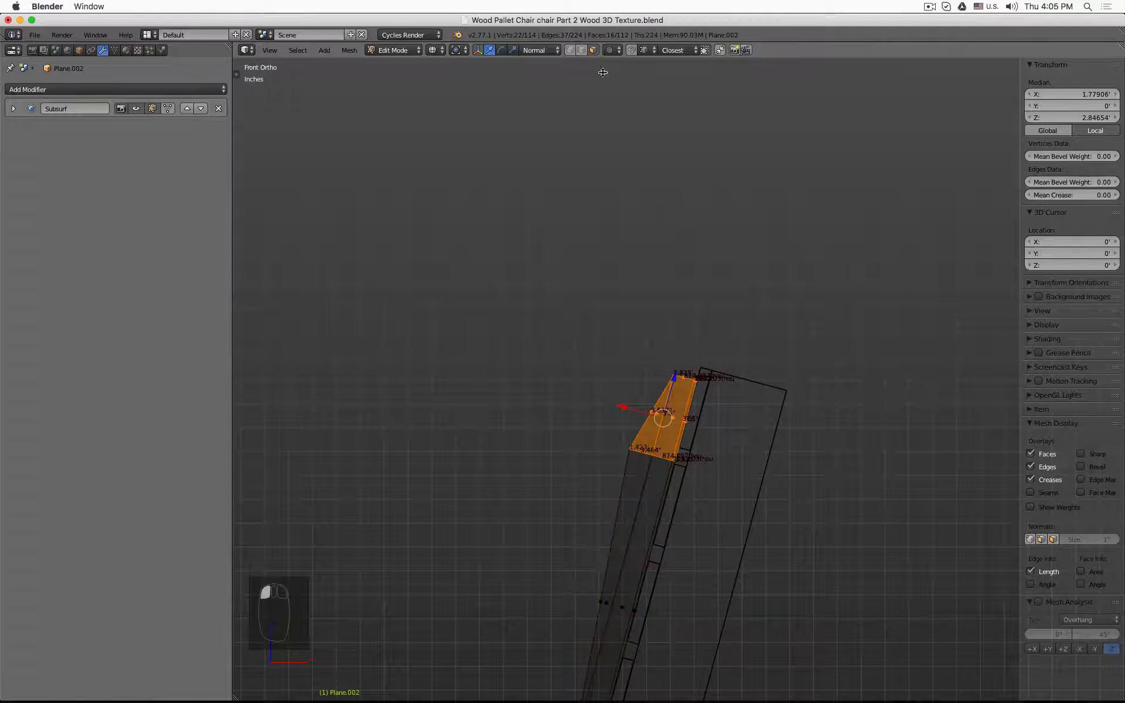
Slide the selected top section far down along the backrest toward the seat on its normal Z axis
key("KP_Decimal")
scroll(601, 316, "up", 4)
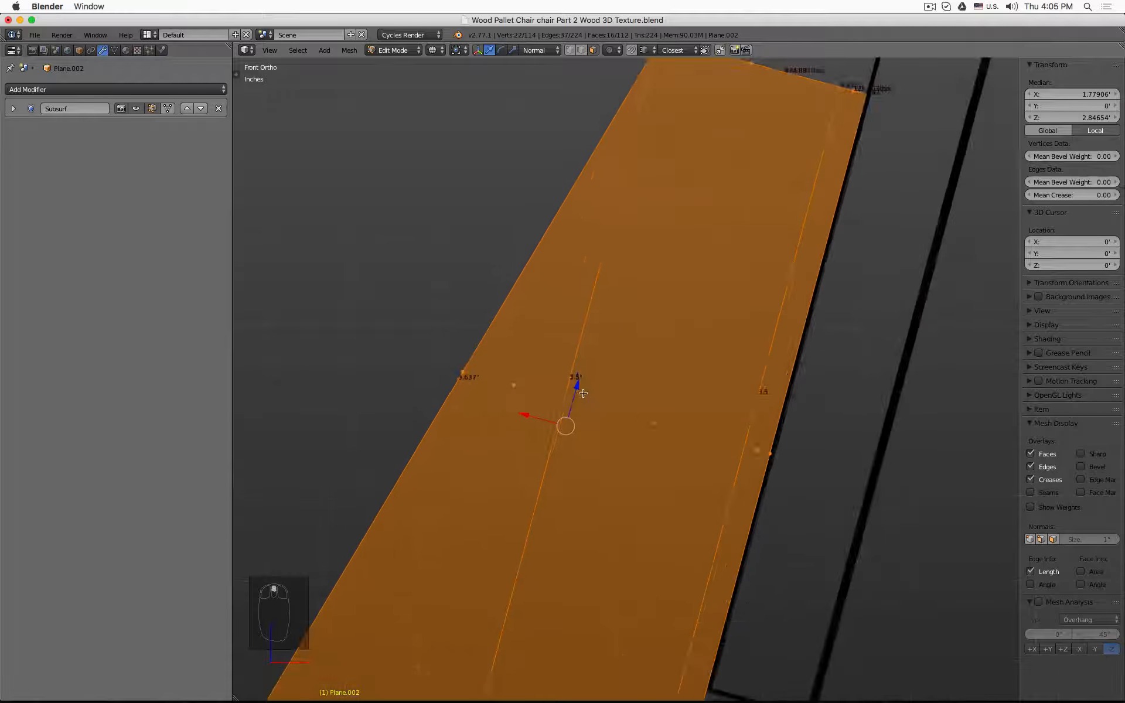
scroll(575, 408, "down", 6)
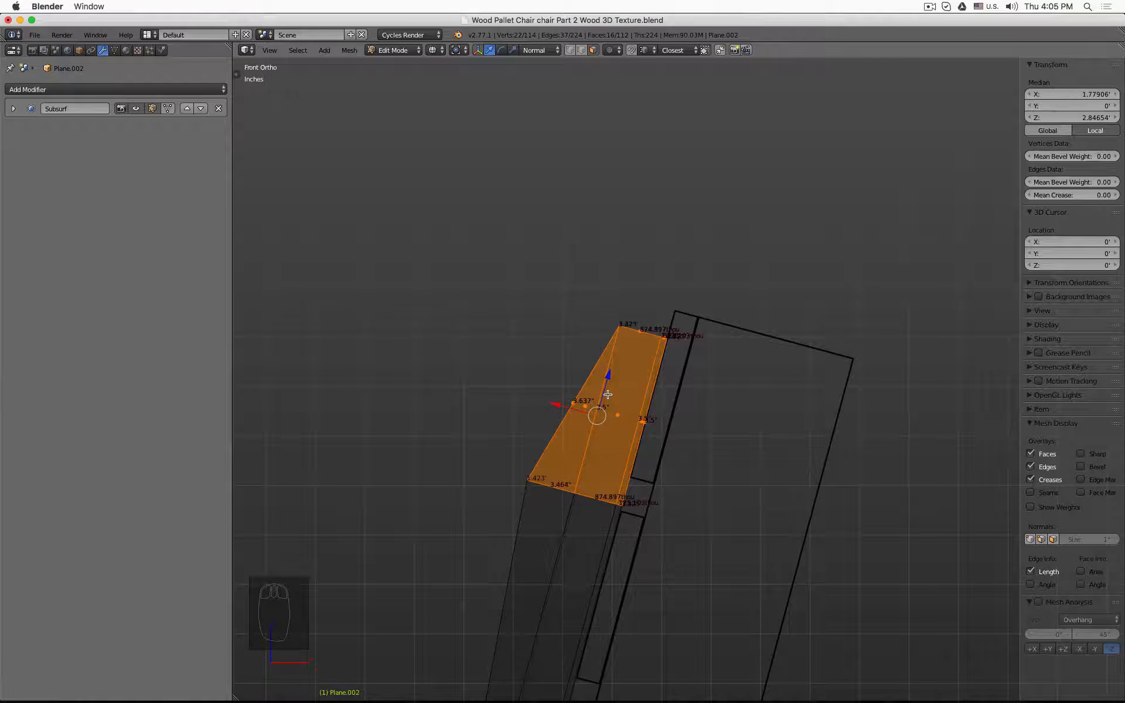
scroll(608, 394, "down", 3)
middle_click_drag(607, 394, 631, 179, "shift")
key("g")
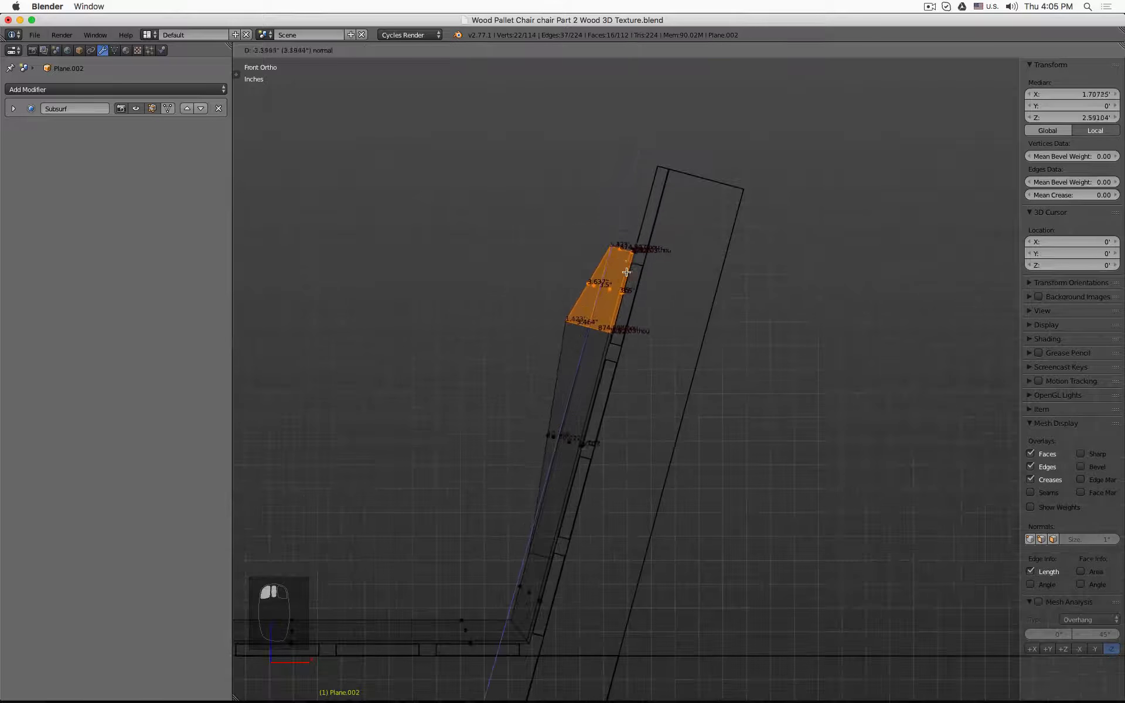
left_click(551, 512)
Remove the slanted front face from the selection of the moved section and examine the result in solid shading
scroll(551, 512, "up", 5)
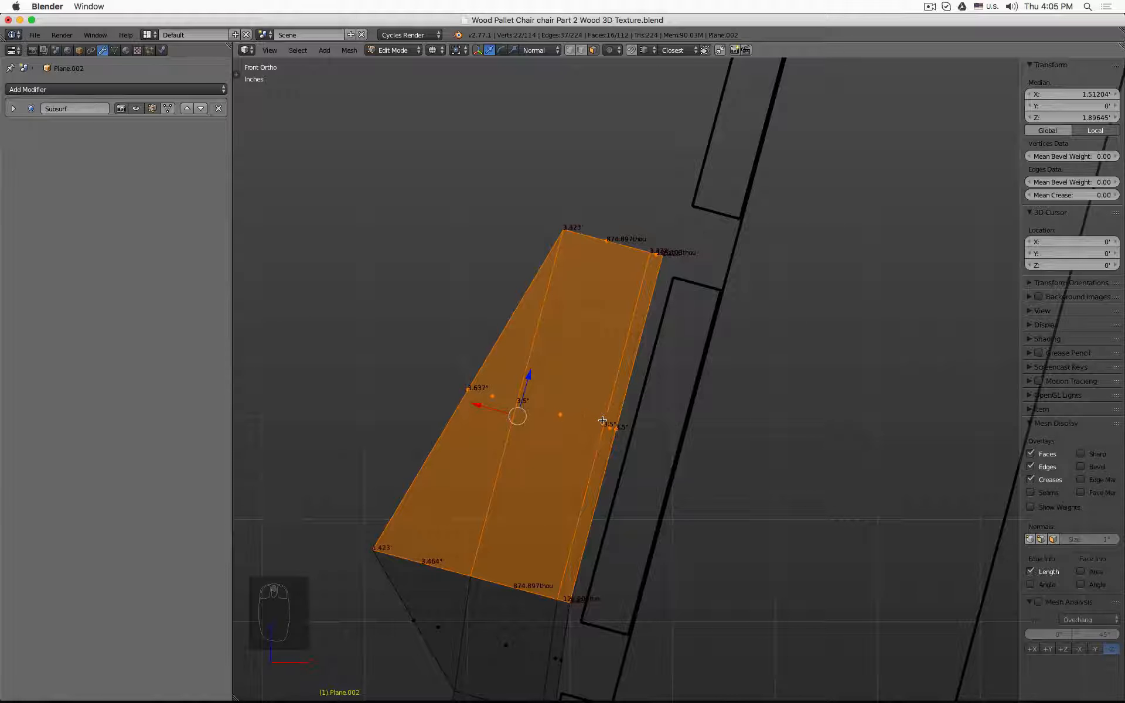
left_click(464, 389, "shift")
left_click(466, 387, "shift")
left_click(465, 387, "shift")
left_click(465, 388, "shift")
left_click(464, 387, "shift")
left_click(464, 387, "shift")
scroll(460, 383, "down", 7)
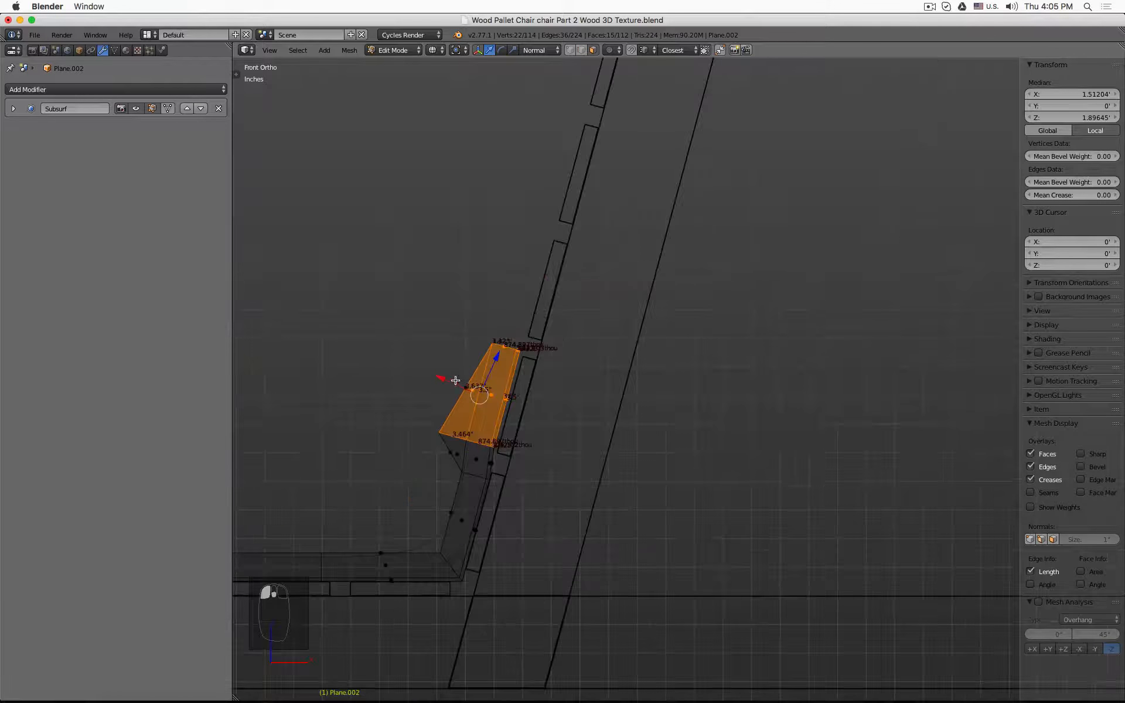
middle_click_drag(455, 380, 443, 355)
key("z")
scroll(442, 355, "up", 2)
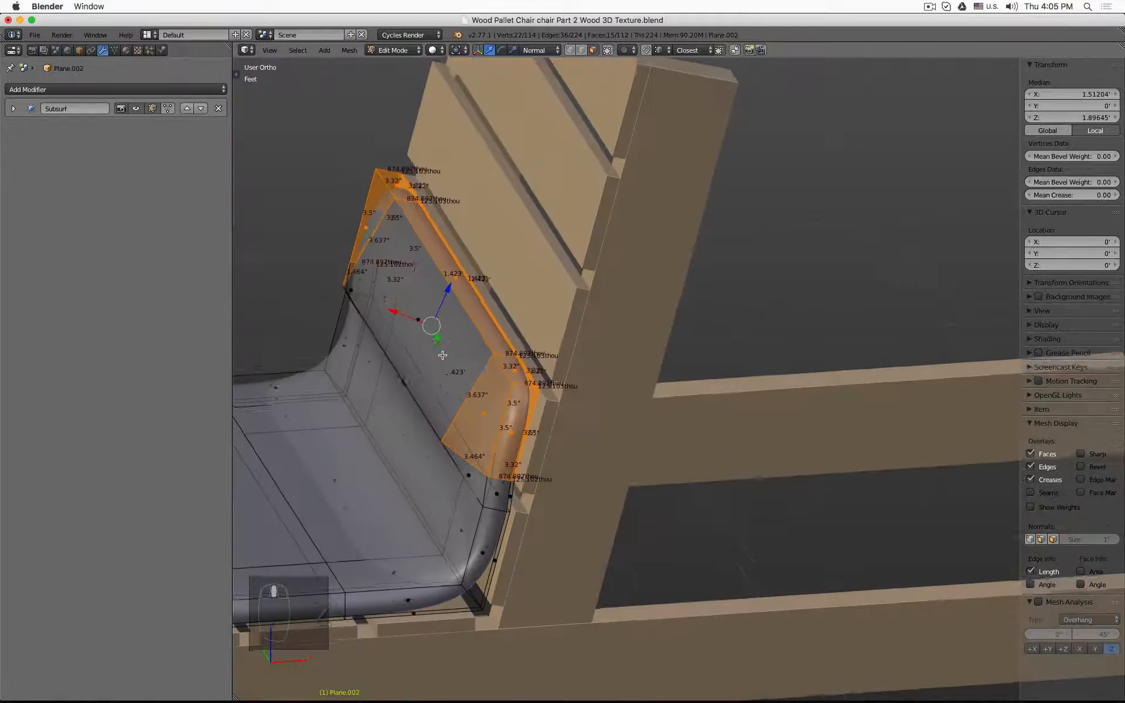
Undo the vertex pull and both moves of the cushion's top section
key("z")
key("z")
key("z")
key("z")
key("z")
key("z")
key("z")
key("z")
key("z")
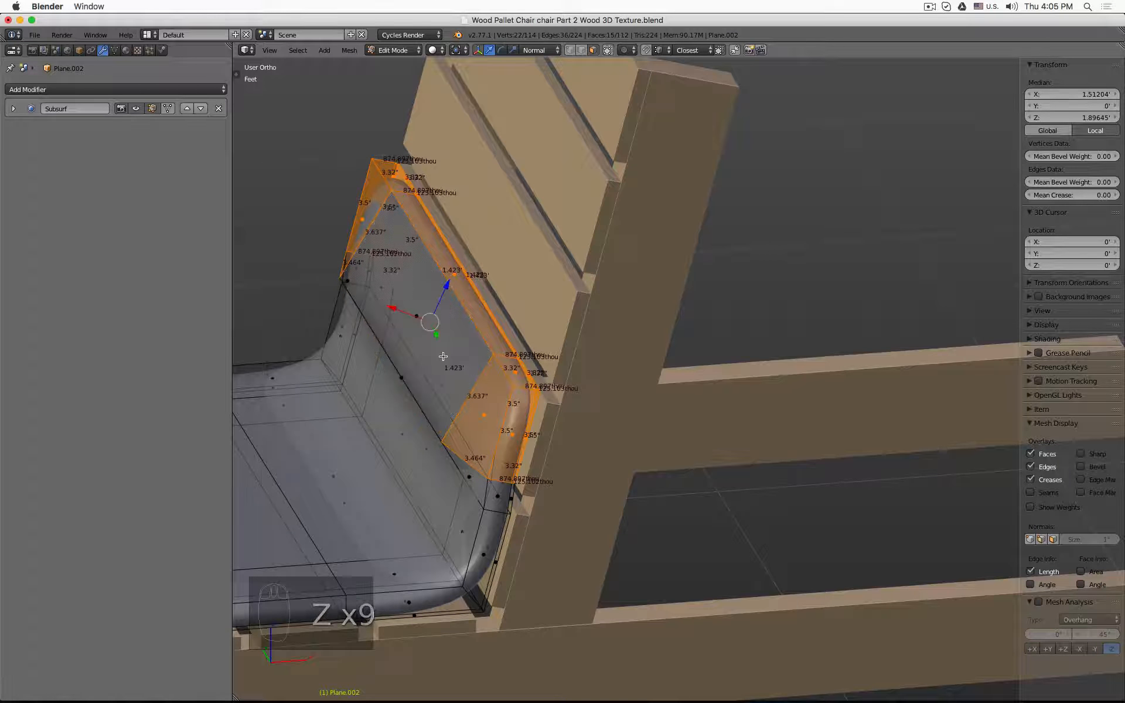
key("super+z")
key("super+z")
key("super+z")
key("super+z")
key("super+z")
key("super+z")
key("super+z")
key("super+z")
key("super+z")
key("super+z")
scroll(445, 356, "down", 4)
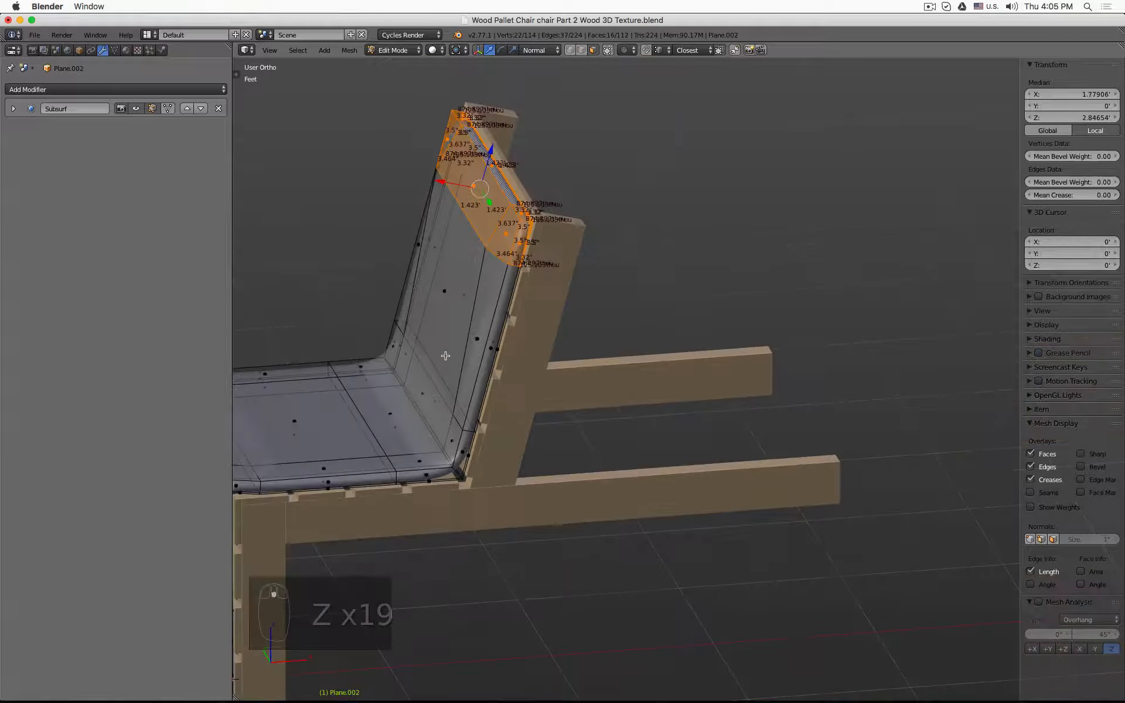
key("super+z")
key("super+z")
key("super+z")
key("super+z")
key("super+z")
key("super+z")
key("super+z")
key("super+z")
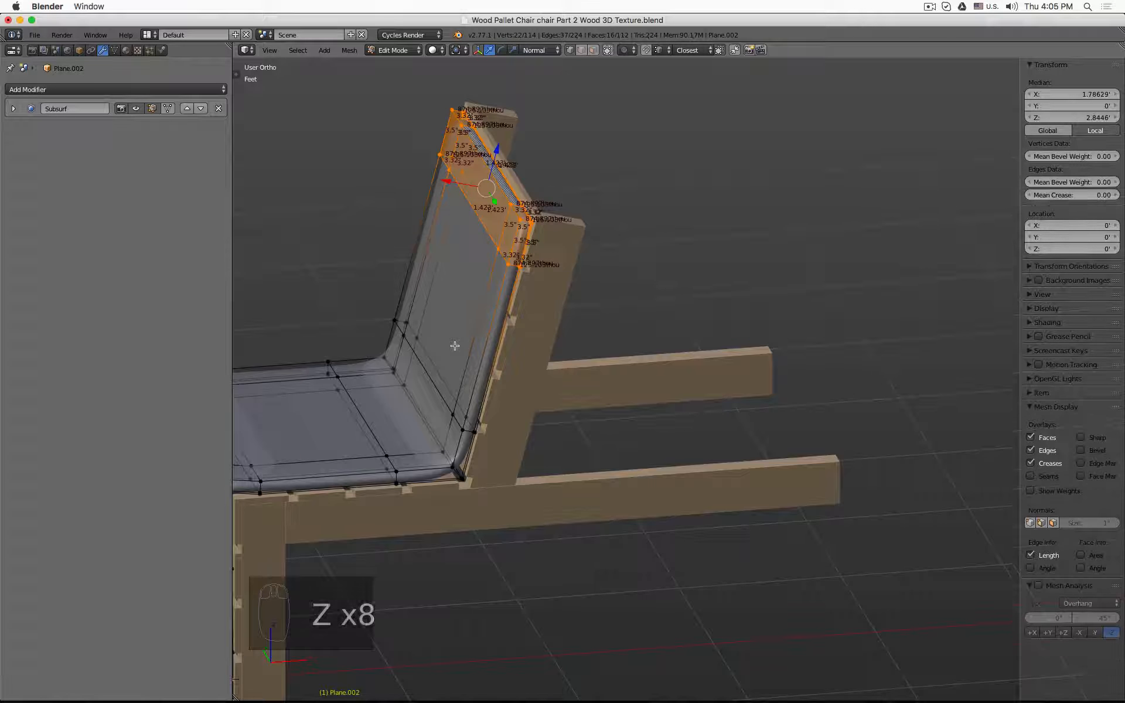
key("super+z")
key("super+z")
key("super+z")
key("super+z")
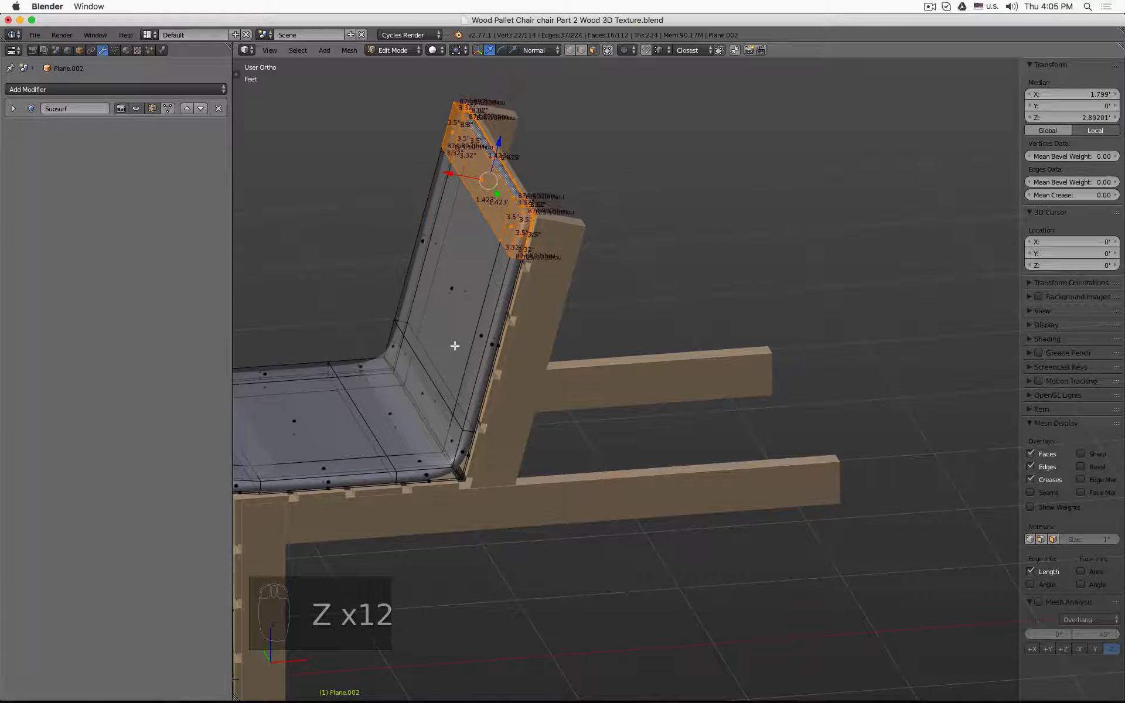
Select only the large central rear face of the cushion's backrest, using solid shading and face selection
key("KP_1")
key("z")
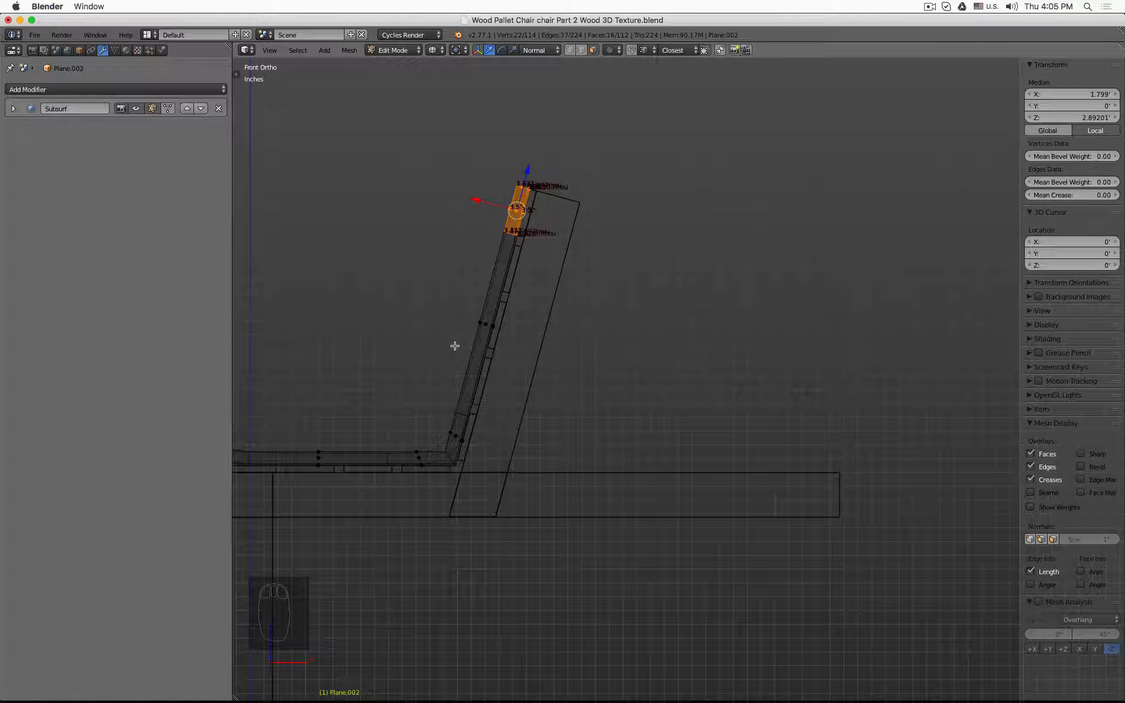
mouse_move(600, 332)
middle_mouse_down()
mouse_move(567, 339)
mouse_move(595, 286)
mouse_move(673, 346)
mouse_move(639, 307)
mouse_move(673, 326)
mouse_move(571, 285)
mouse_move(633, 352)
middle_mouse_up()
right_click(568, 292)
key("z")
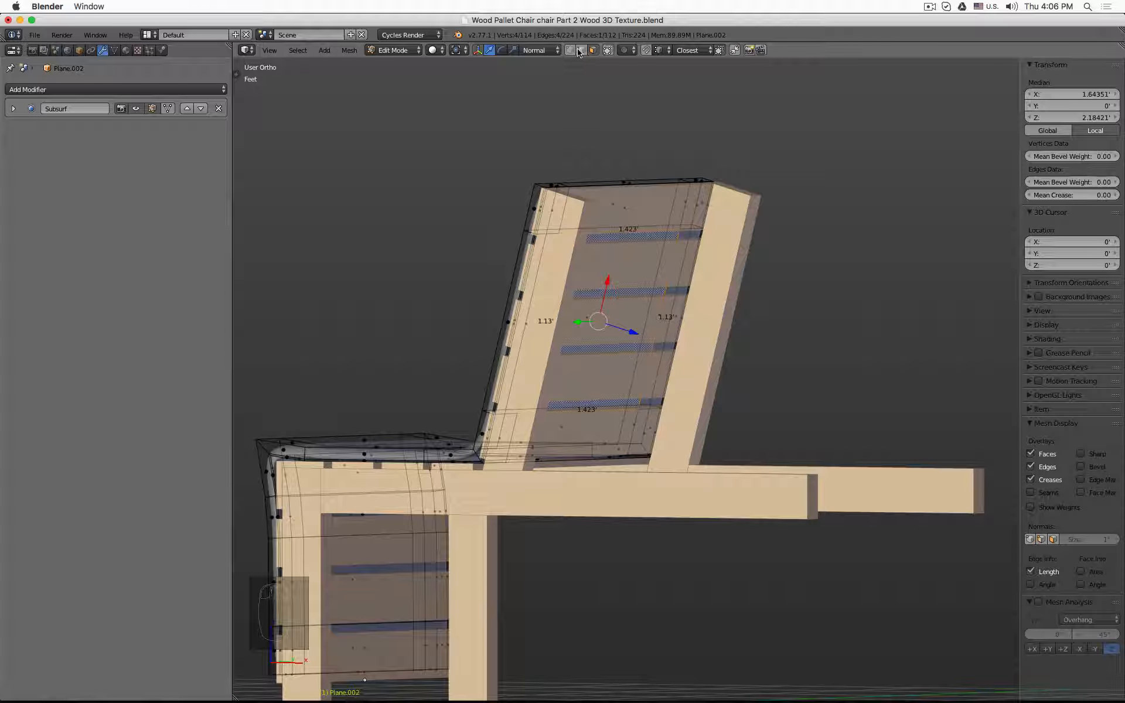
left_click(662, 293)
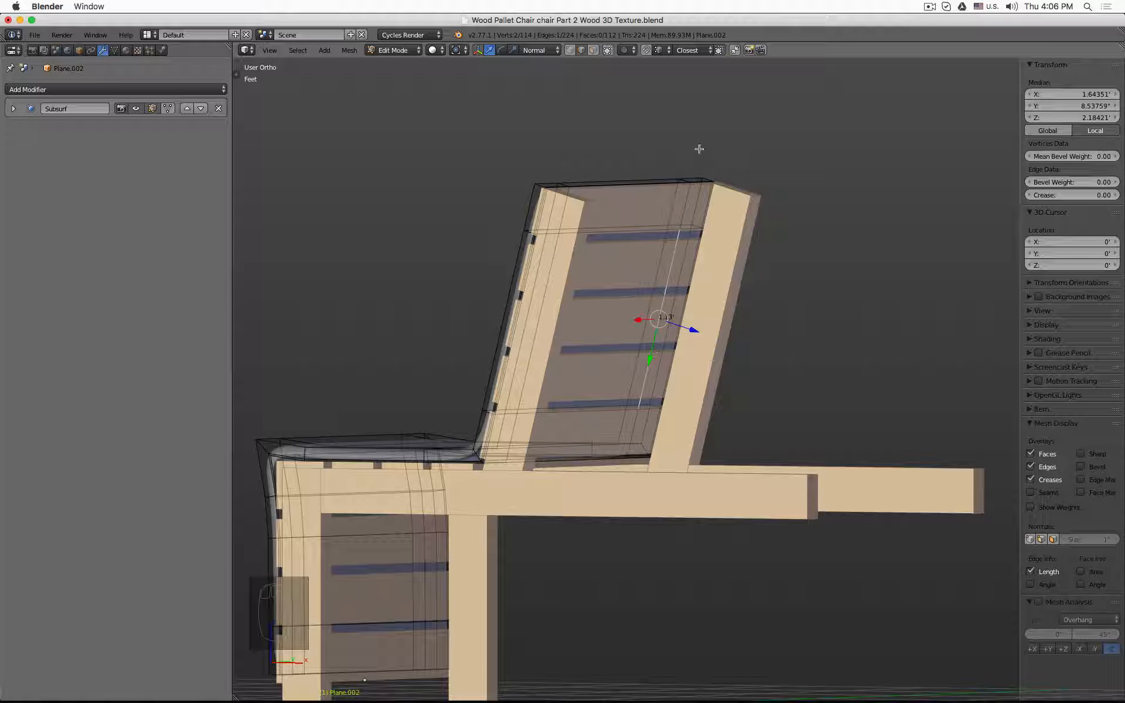
left_click(593, 49)
left_click(609, 359)
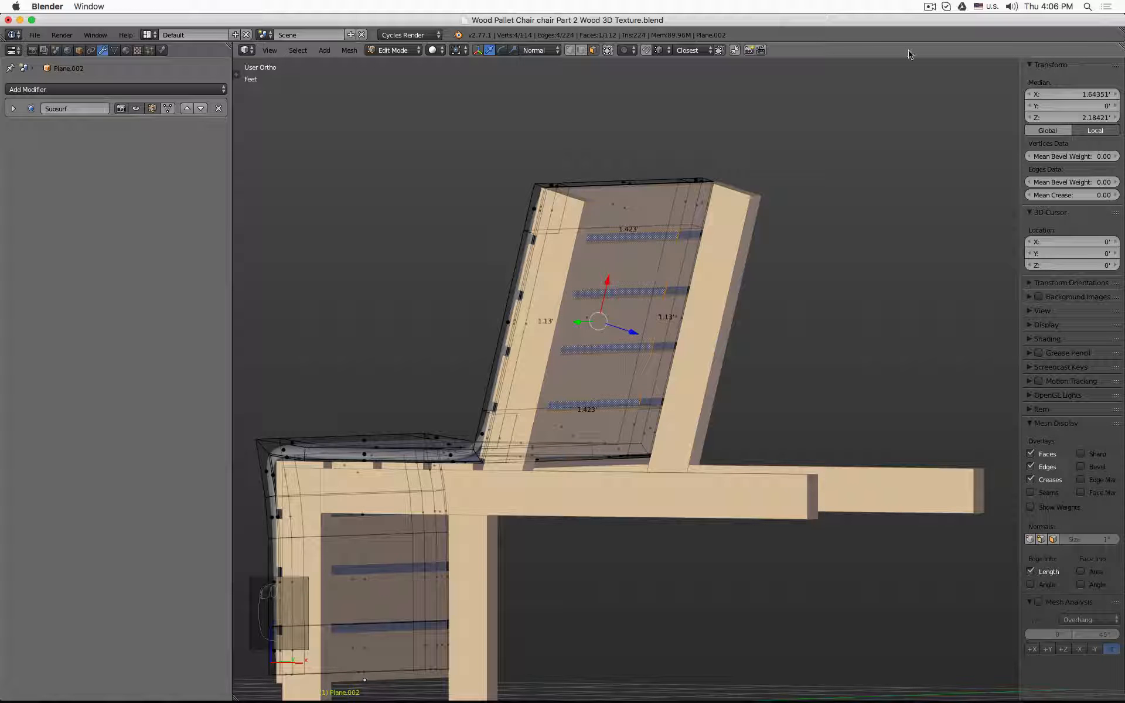
Create a custom transform orientation from the selected rear face of the cushion's backrest, make it active and name it 15 Degrees
left_click(1029, 423)
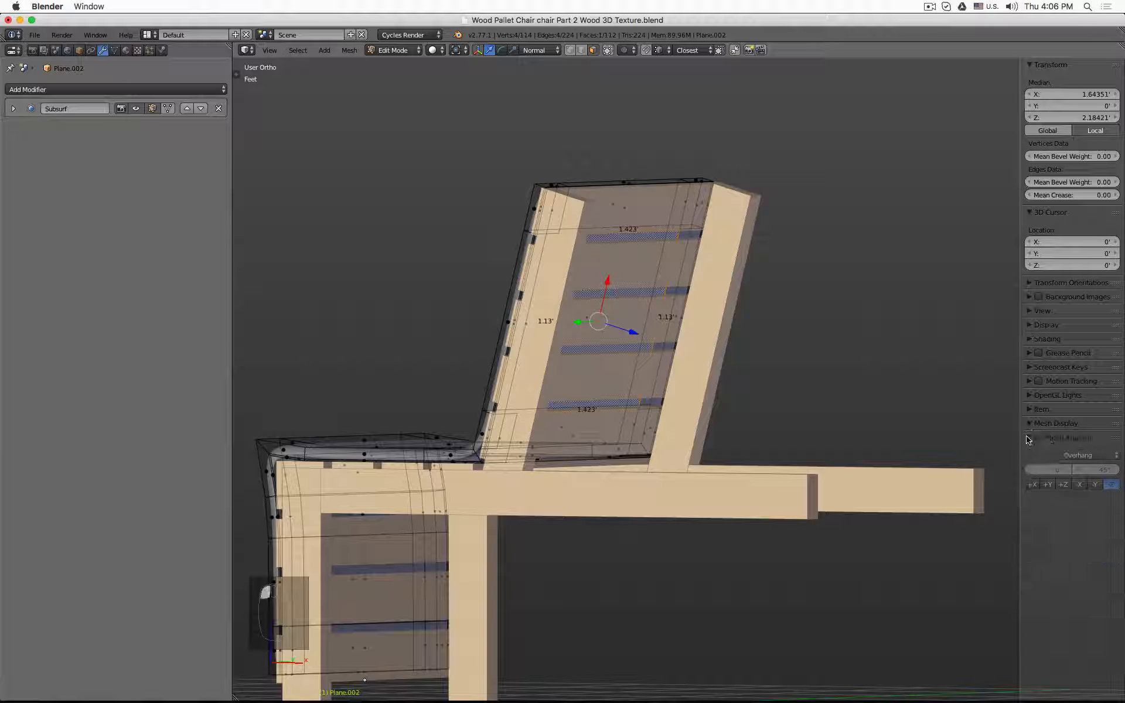
left_click(1031, 283)
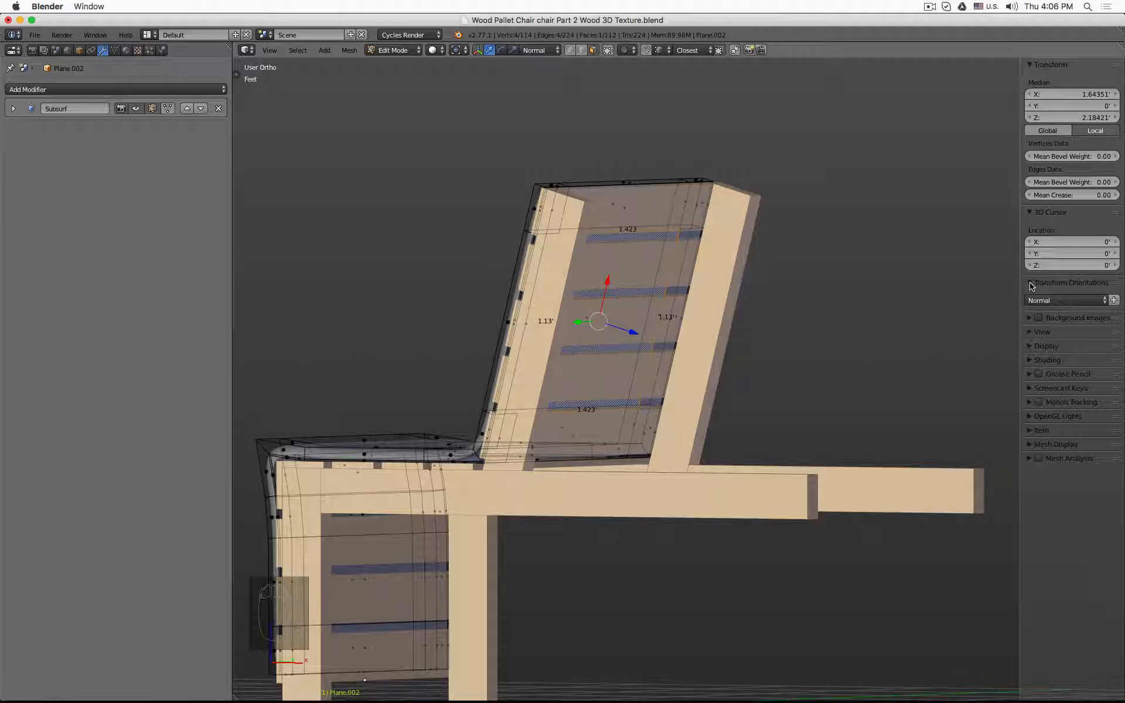
left_click(535, 51)
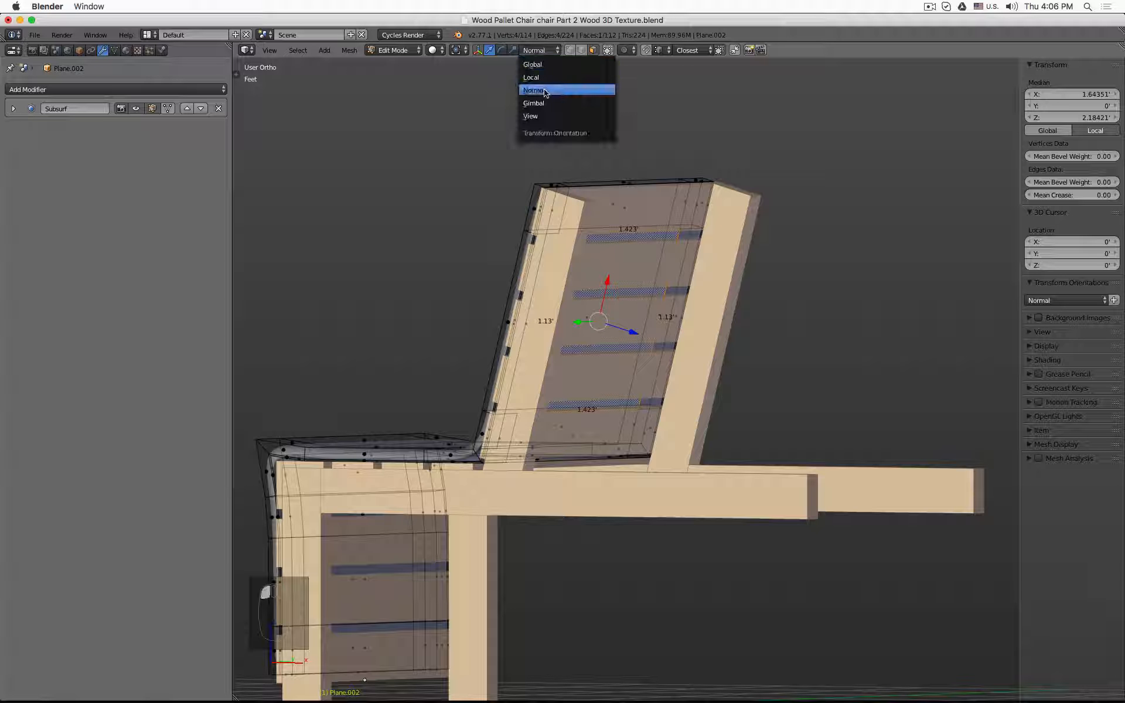
left_click(1113, 301)
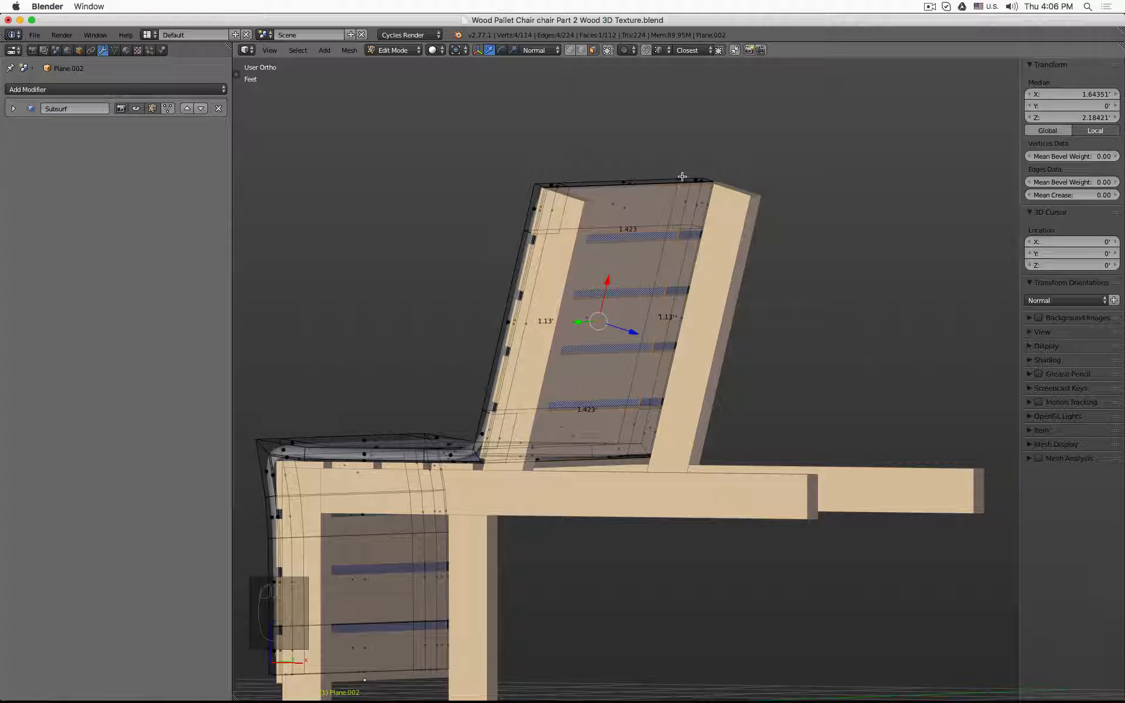
left_click(553, 51)
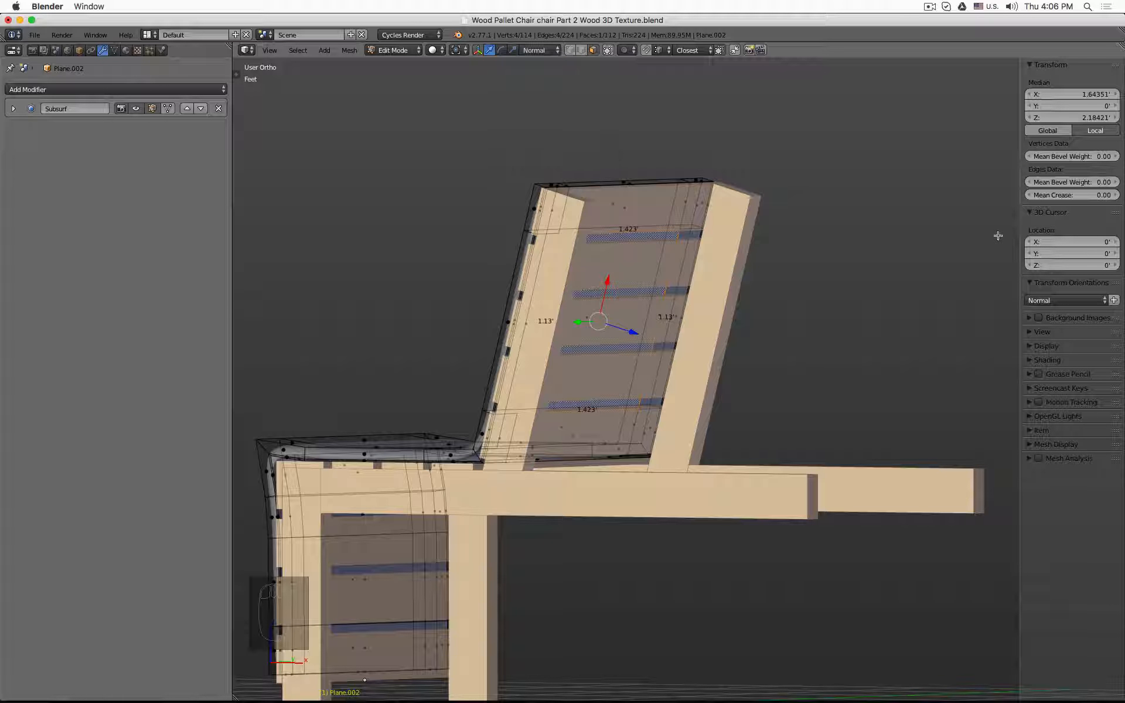
left_click(1085, 300)
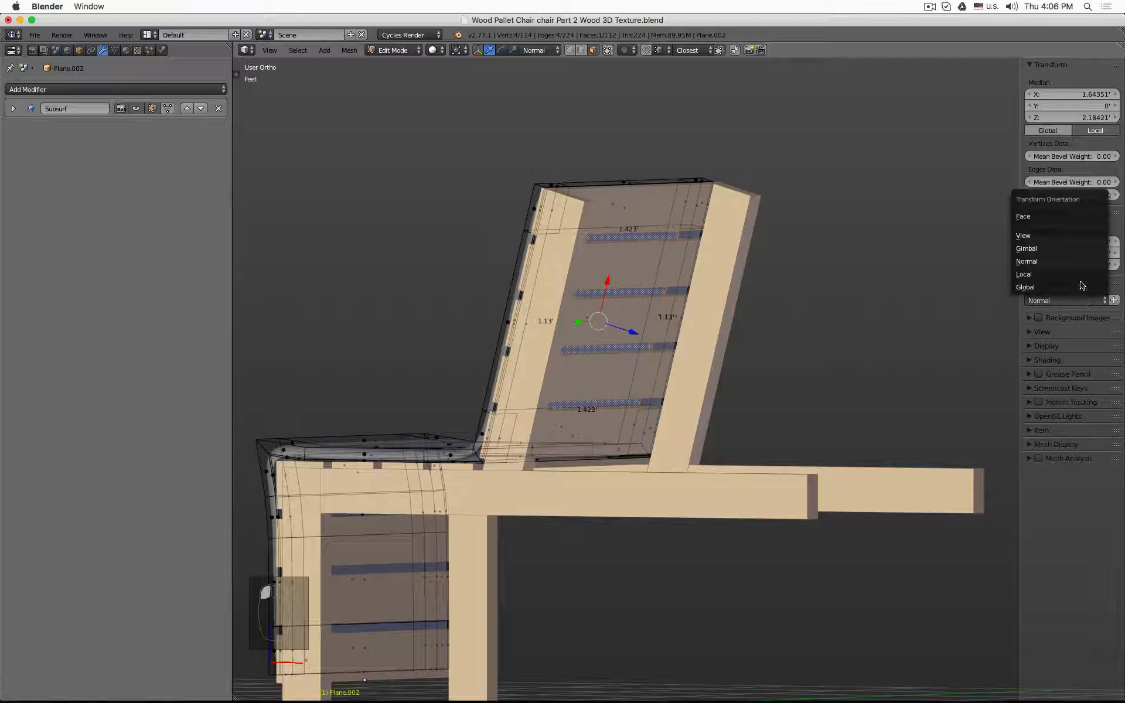
left_click(1074, 216)
left_click(1065, 314)
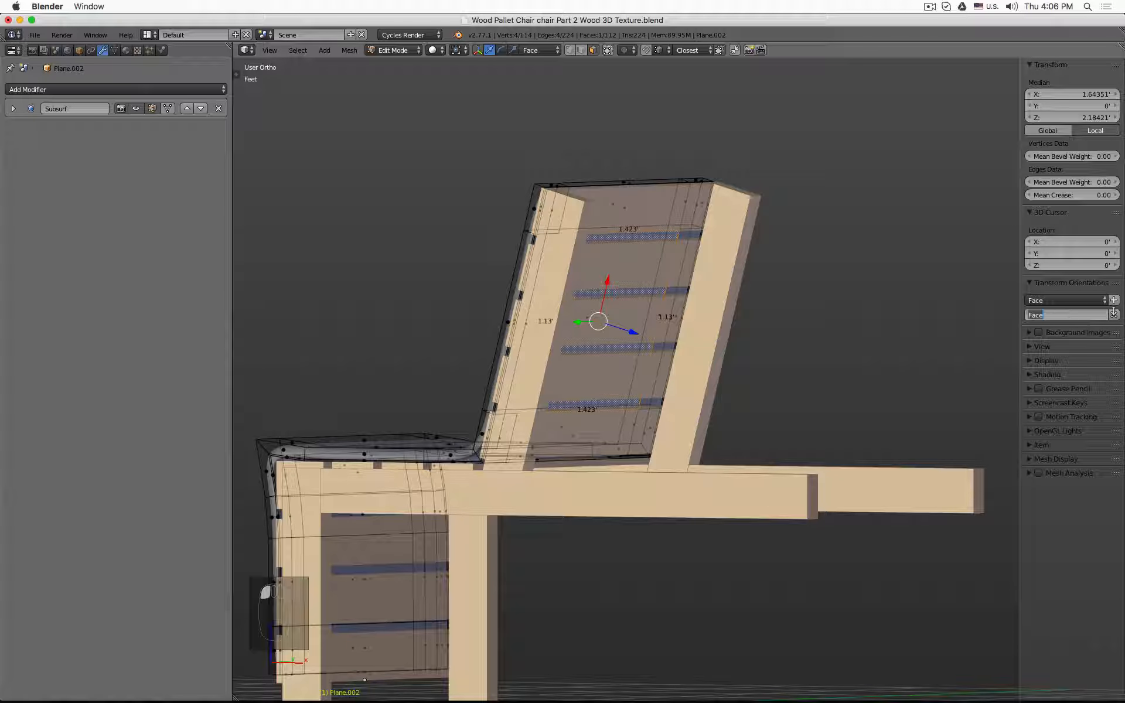
type("15 Degrees")
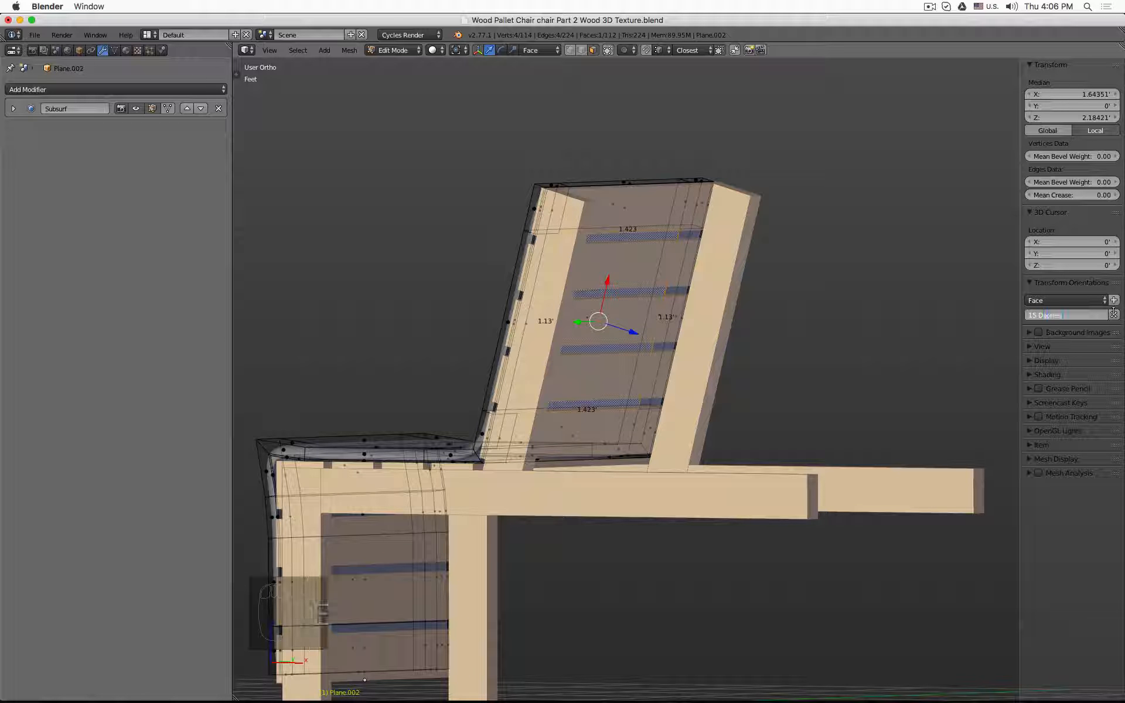
key("Return")
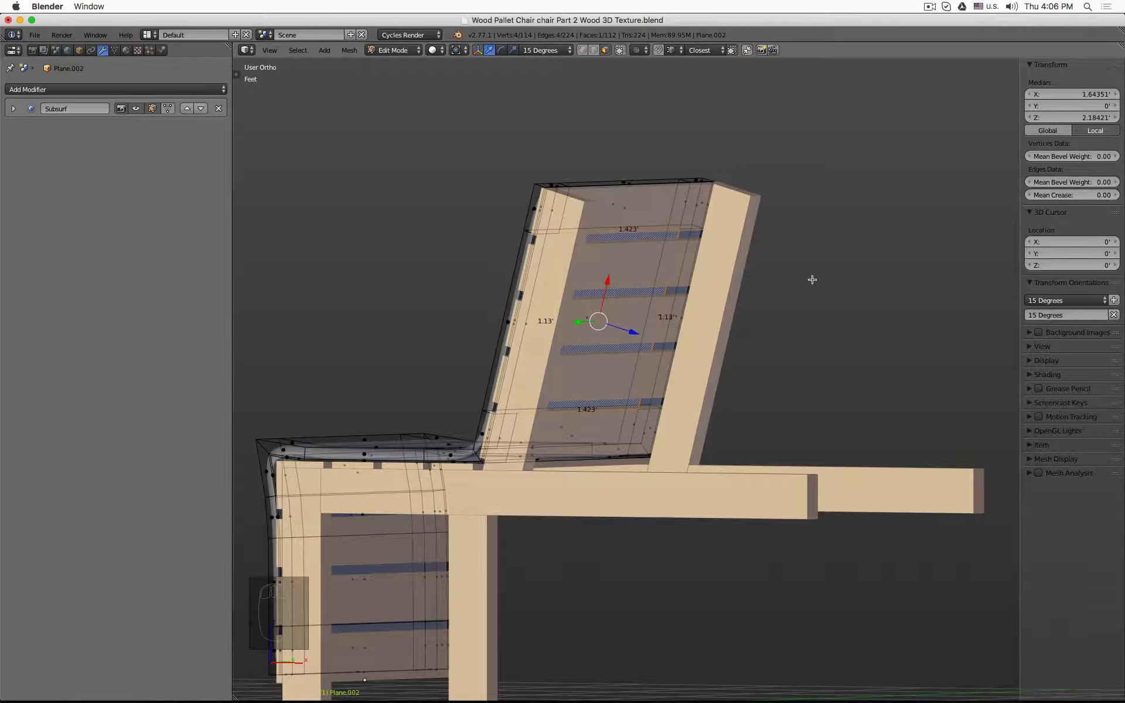
Try out the 15 Degrees orientation by pulling two vertices on the seat's side edge along its X axis, cancelling each move
middle_click_drag(707, 294, 746, 299)
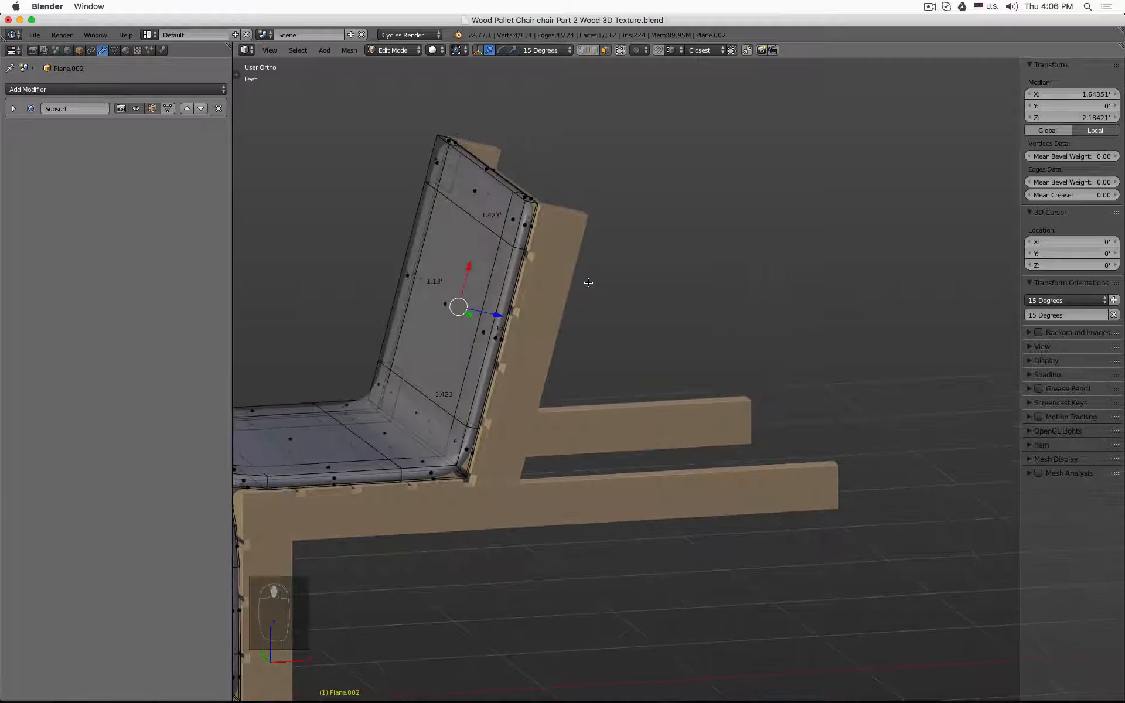
middle_click_drag(587, 281, 766, 275, "shift")
left_click(544, 51)
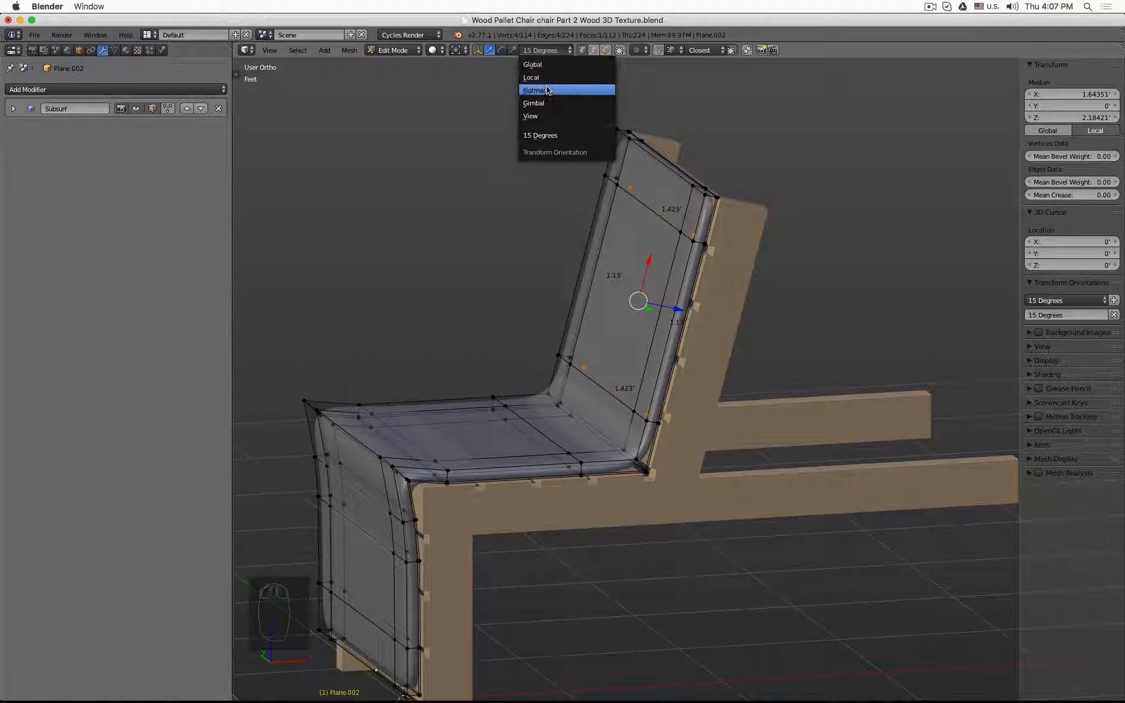
left_click(549, 137)
left_click(301, 398)
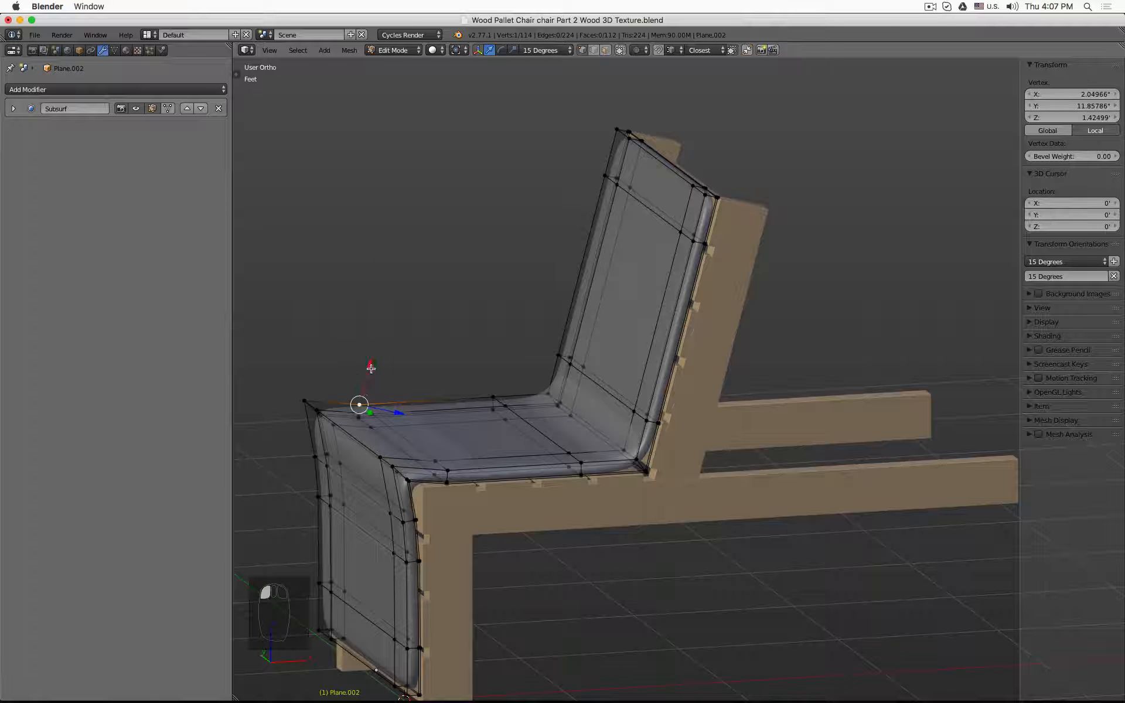
left_click_drag(359, 404, 389, 326)
key("Escape")
left_click(496, 393)
left_click_drag(503, 370, 520, 329)
key("Escape")
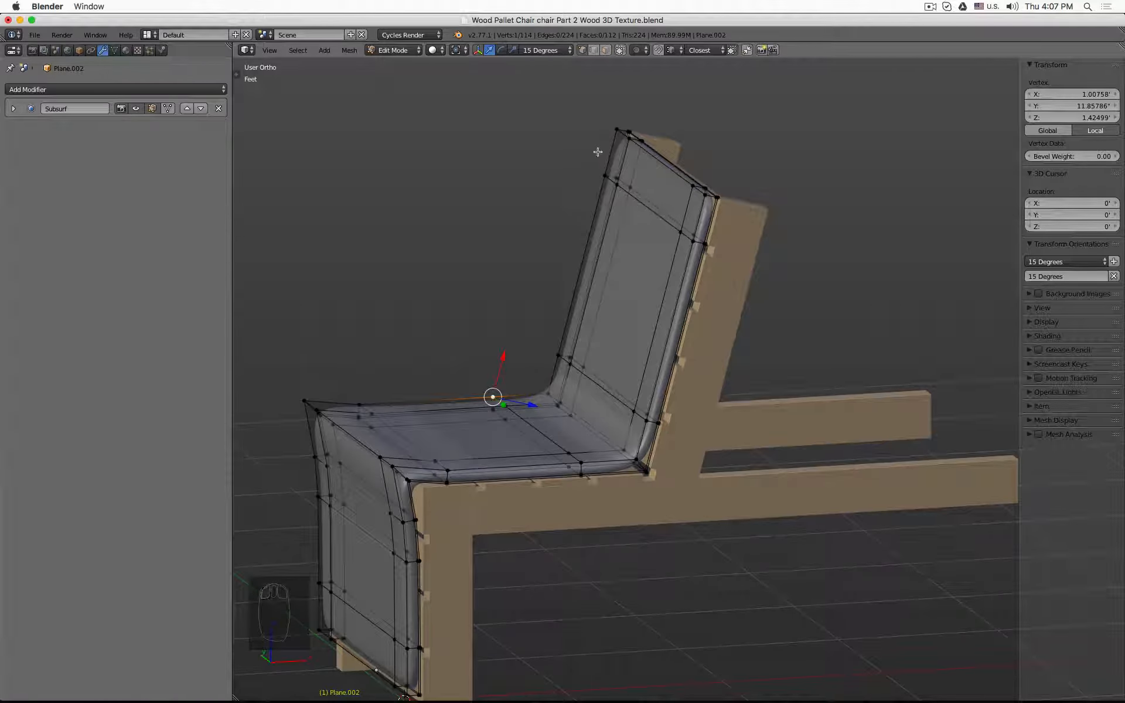
Select all vertices of the cushion's top backrest section and move it slightly along the X axis of the 15 Degrees orientation
key("a")
key("b")
left_click_drag(575, 100, 772, 300)
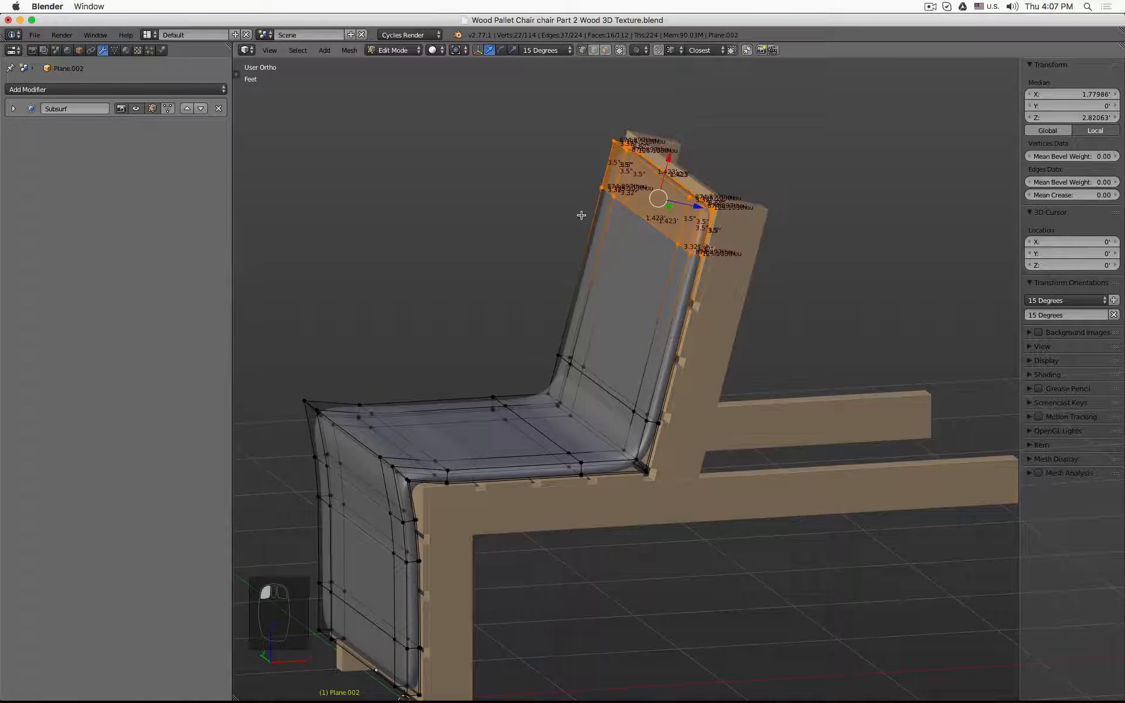
middle_click_drag(610, 250, 729, 251)
scroll(726, 235, "up", 4)
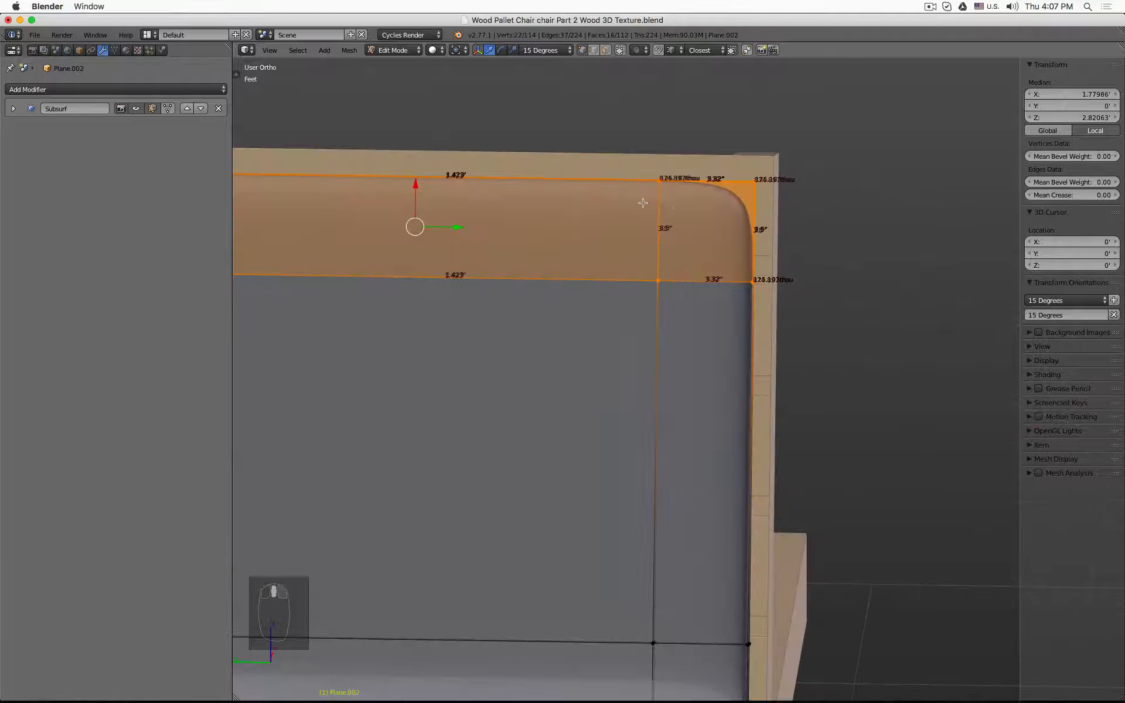
key("g")
key("x")
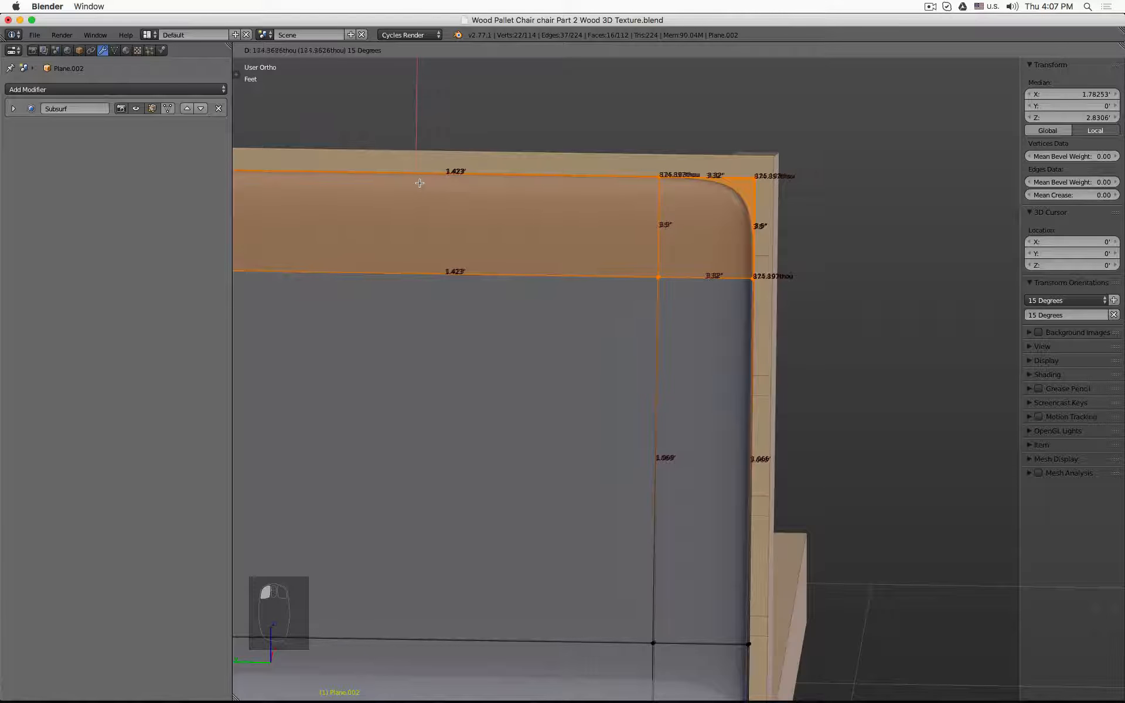
left_click(417, 185)
Deselect the mesh, return to object mode and examine the cushion's fit against the backrest frame from the front and the rear
middle_click_drag(732, 246, 784, 323)
key("a")
scroll(782, 308, "down", 6)
key("Tab")
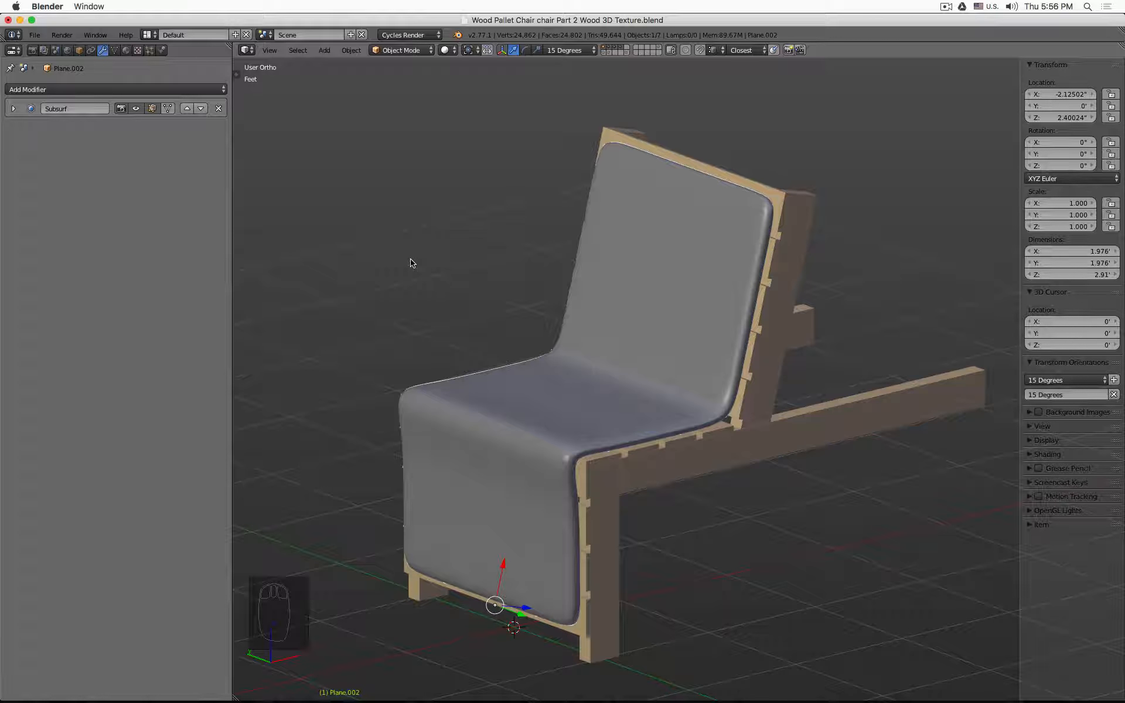
middle_click_drag(690, 289, 807, 289)
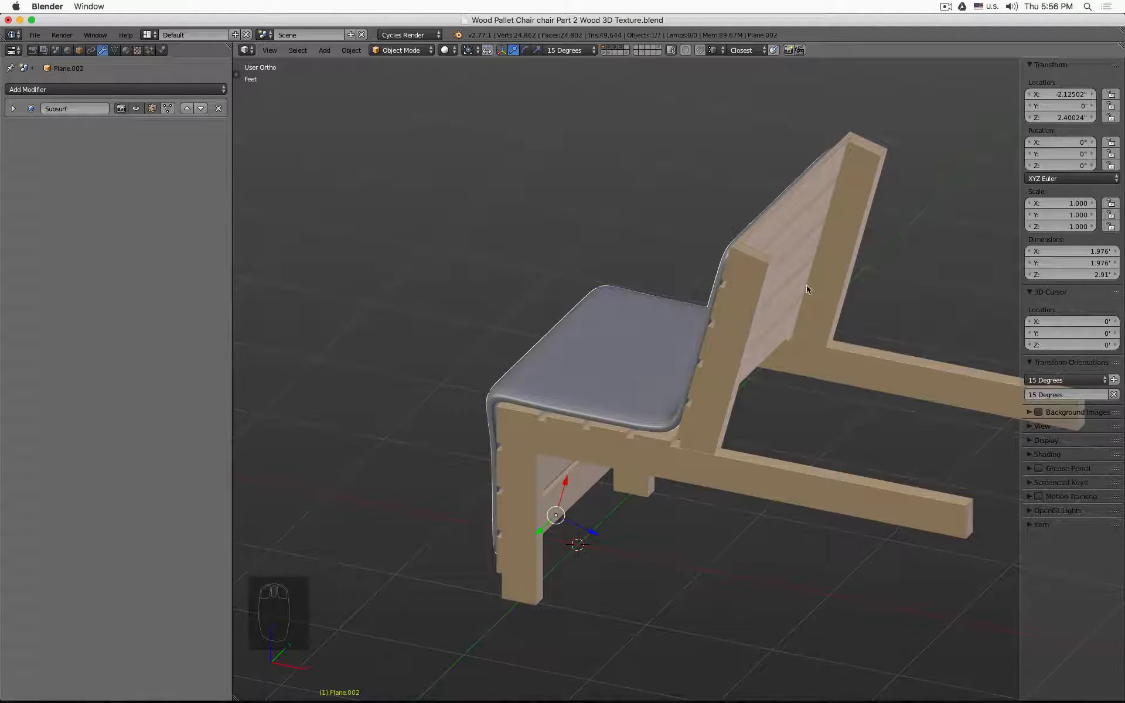
left_click(755, 256)
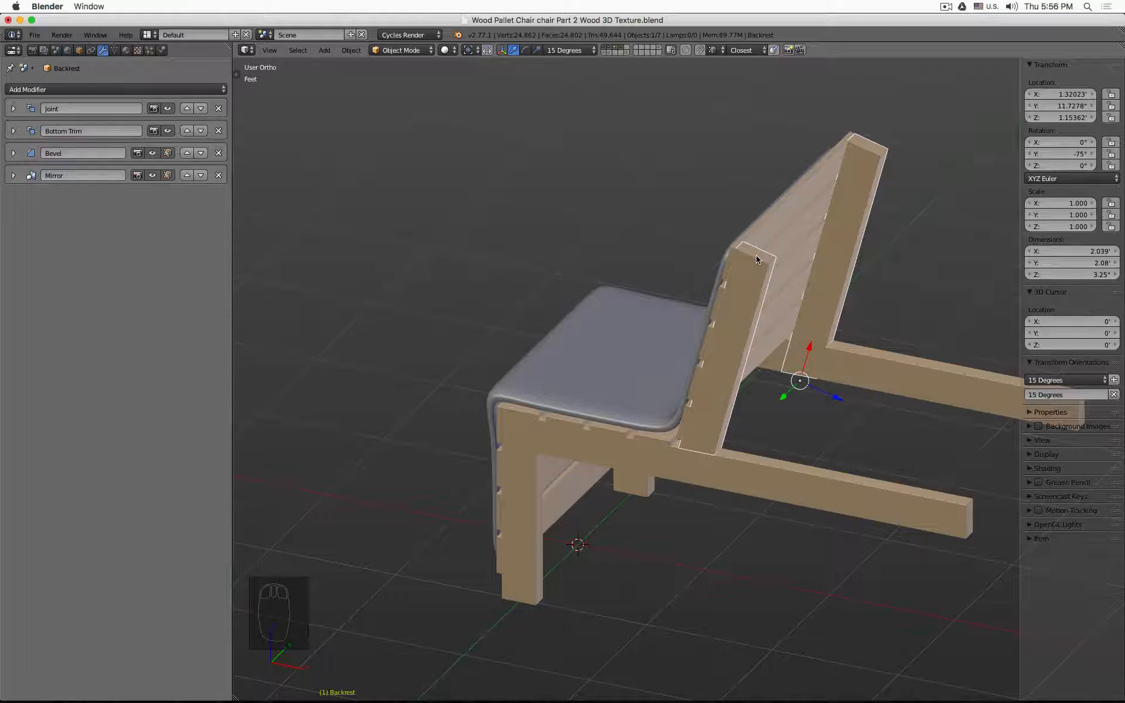
middle_click_drag(765, 244, 936, 260)
Reopen the cushion mesh for editing in edge selection mode and select the short thickness edge at the backrest's upper corner
left_click(725, 302)
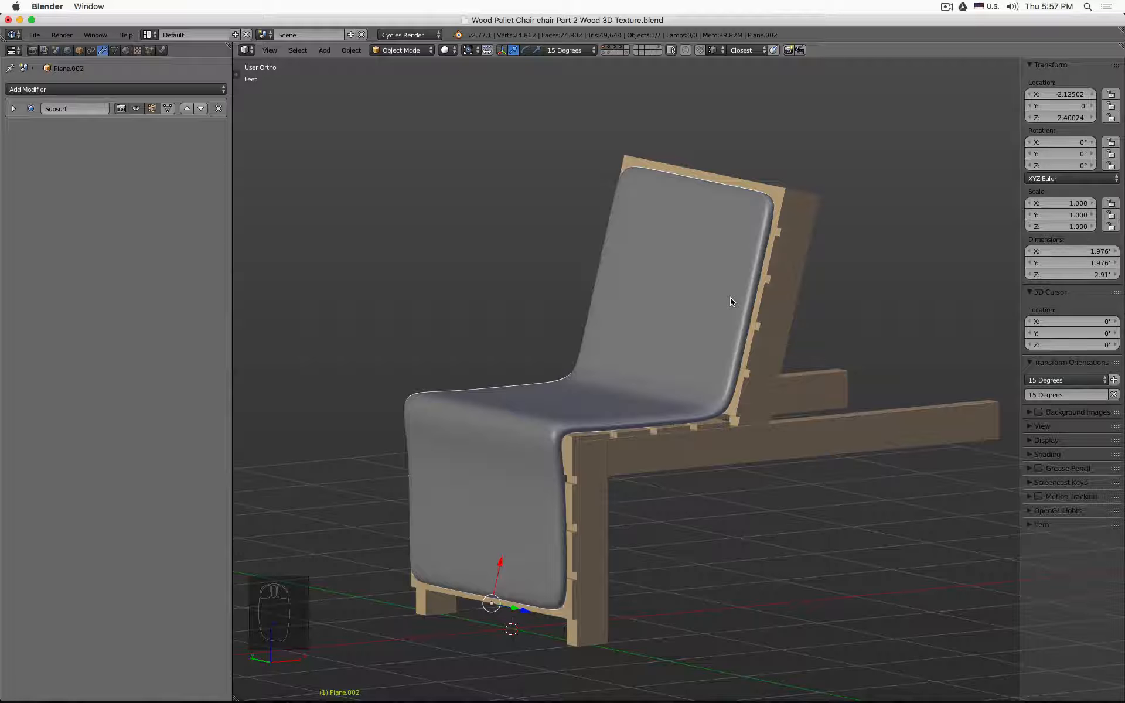
middle_click_drag(746, 281, 731, 266)
key("Tab")
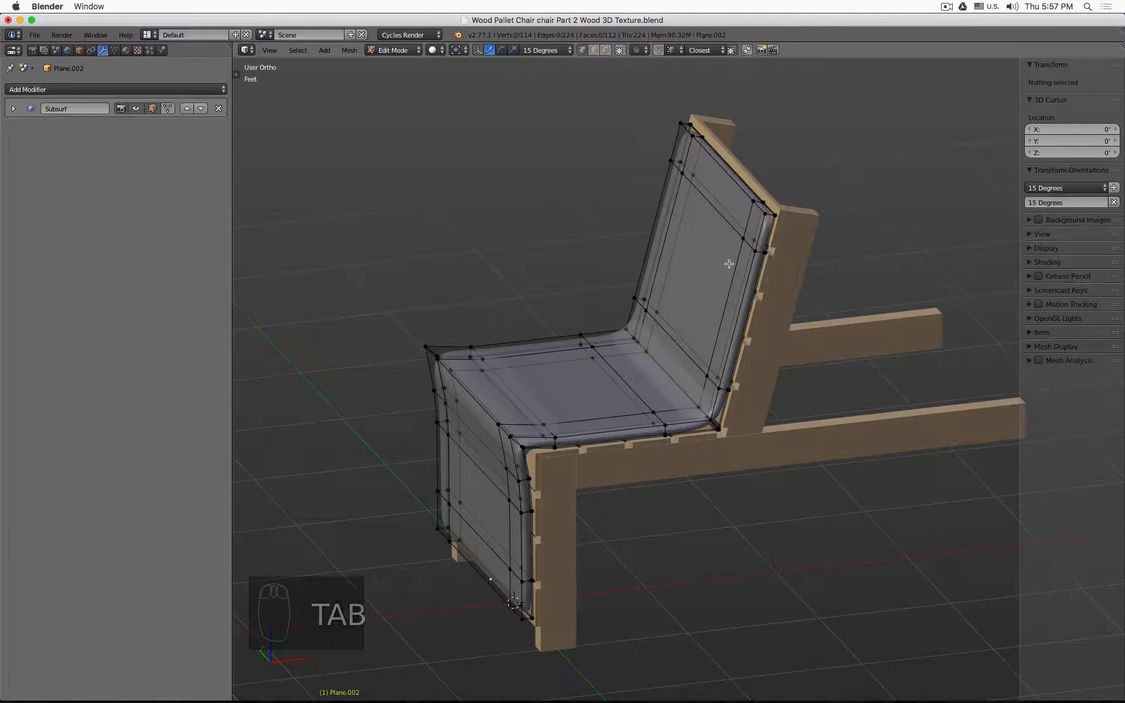
left_click(597, 51)
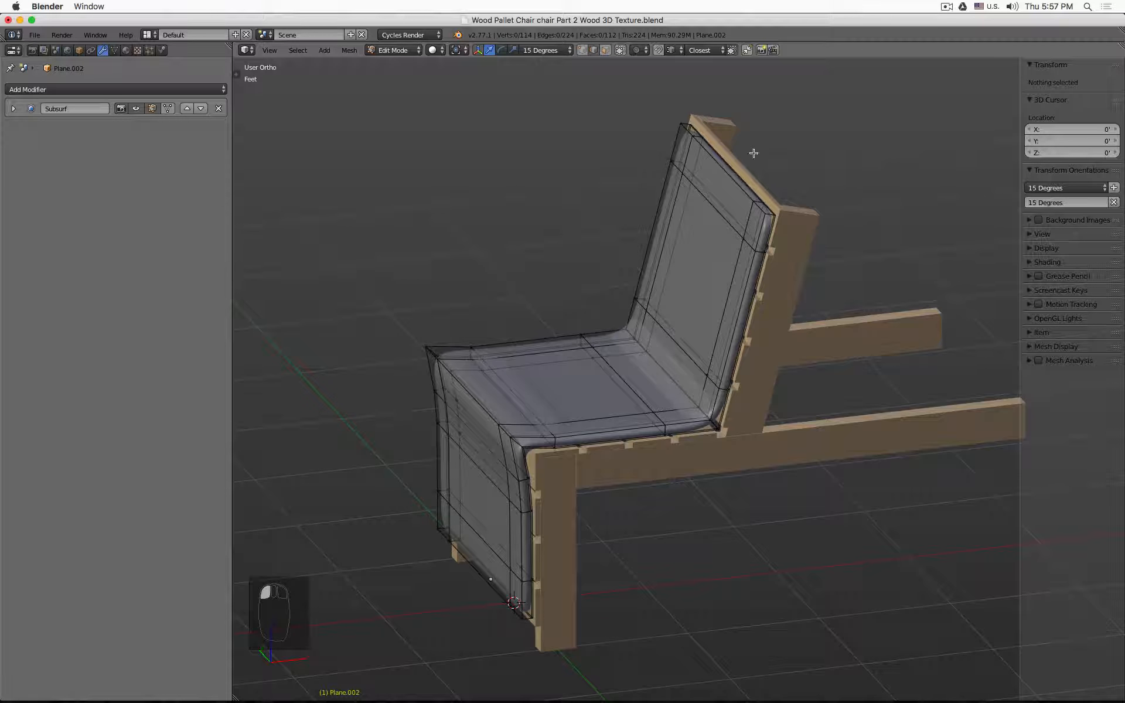
left_click(769, 216)
scroll(826, 192, "up", 4)
scroll(678, 266, "up", 5)
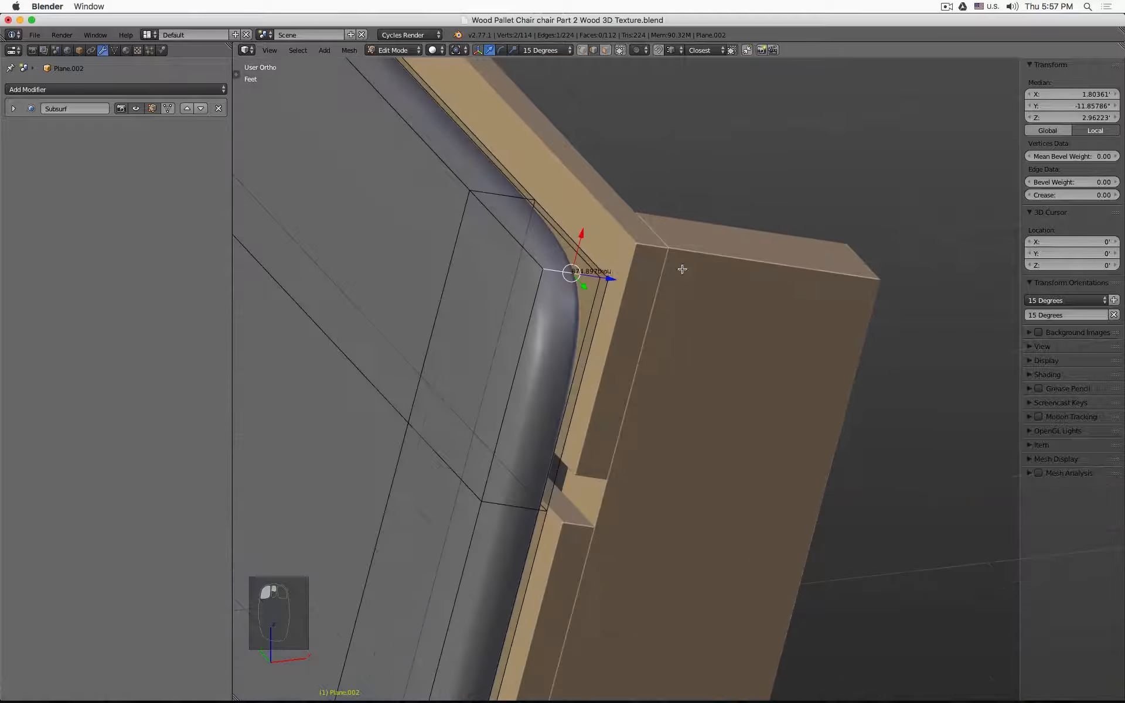